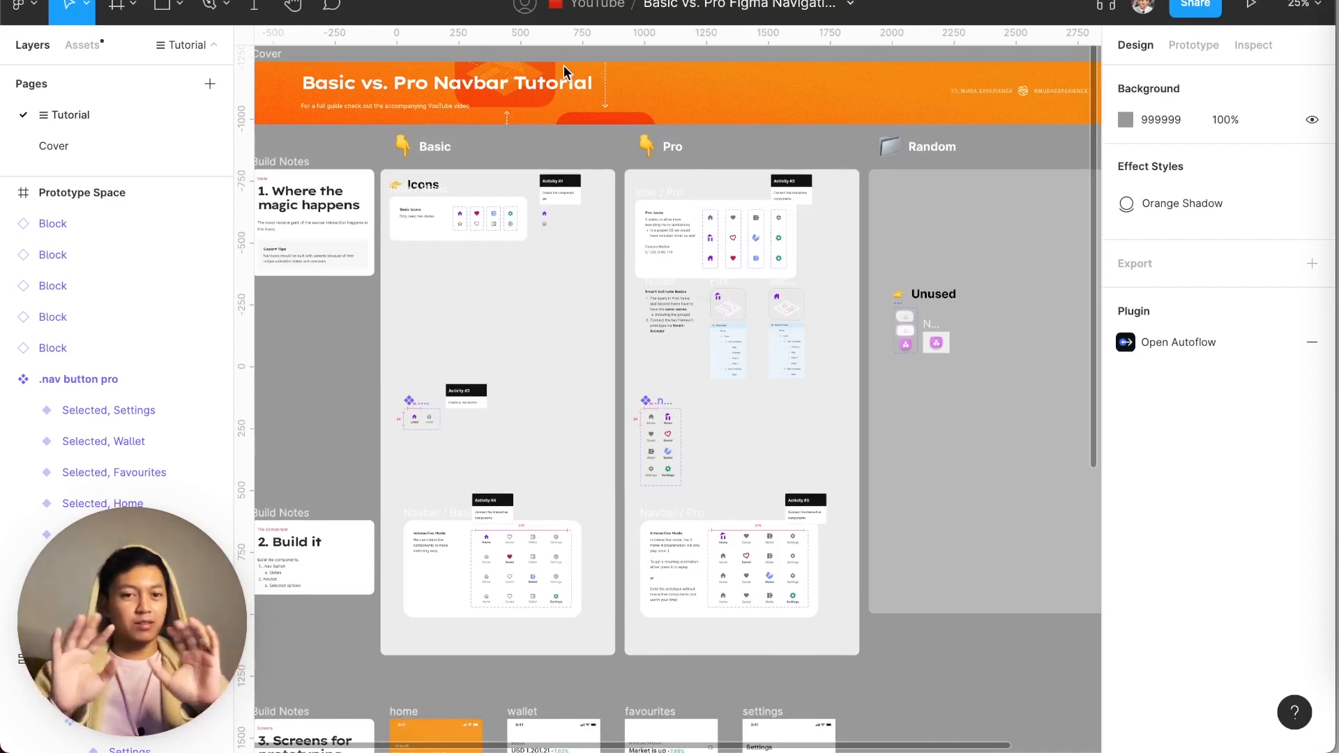
- Look over the Basic section of the navbar tutorial and check the file's shared libraries
{"action": "scroll", "coordinate": [576, 185], "scroll_direction": "up", "scroll_amount": 10}
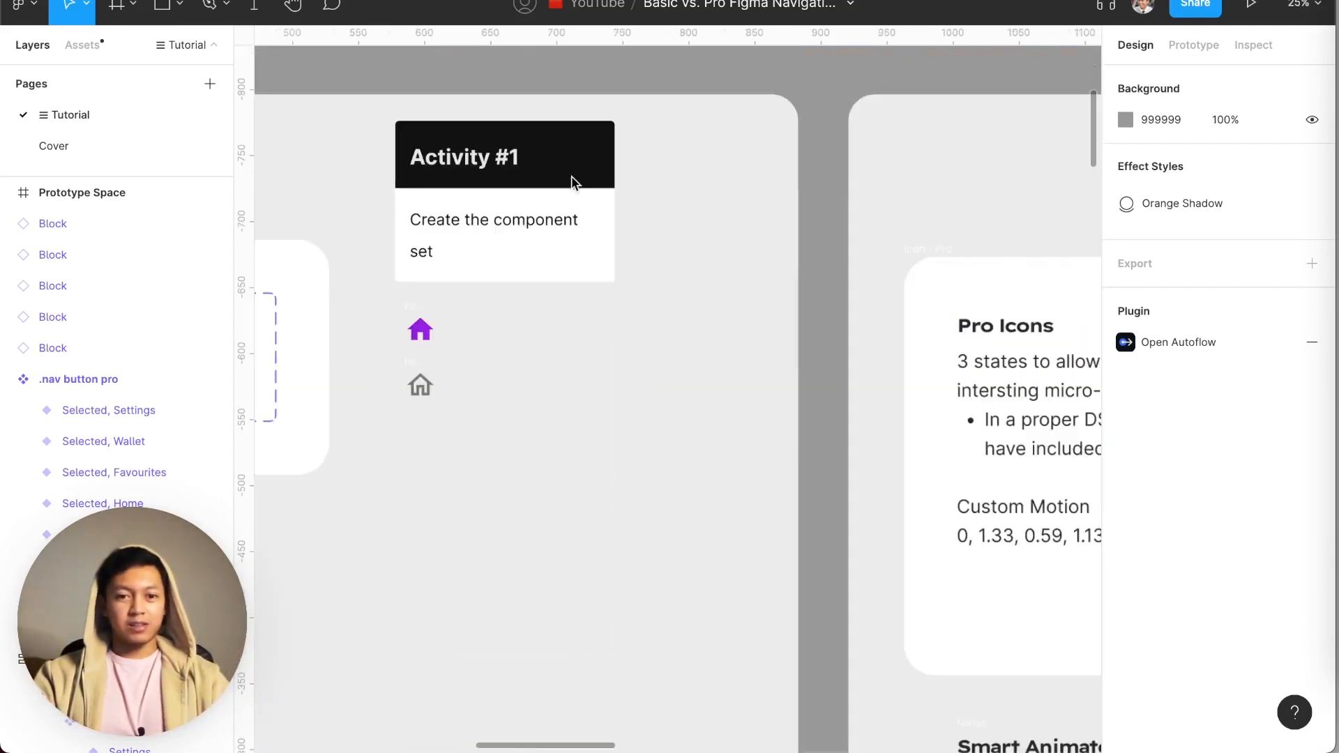
{"action": "scroll", "coordinate": [521, 186], "scroll_direction": "right", "scroll_amount": 15}
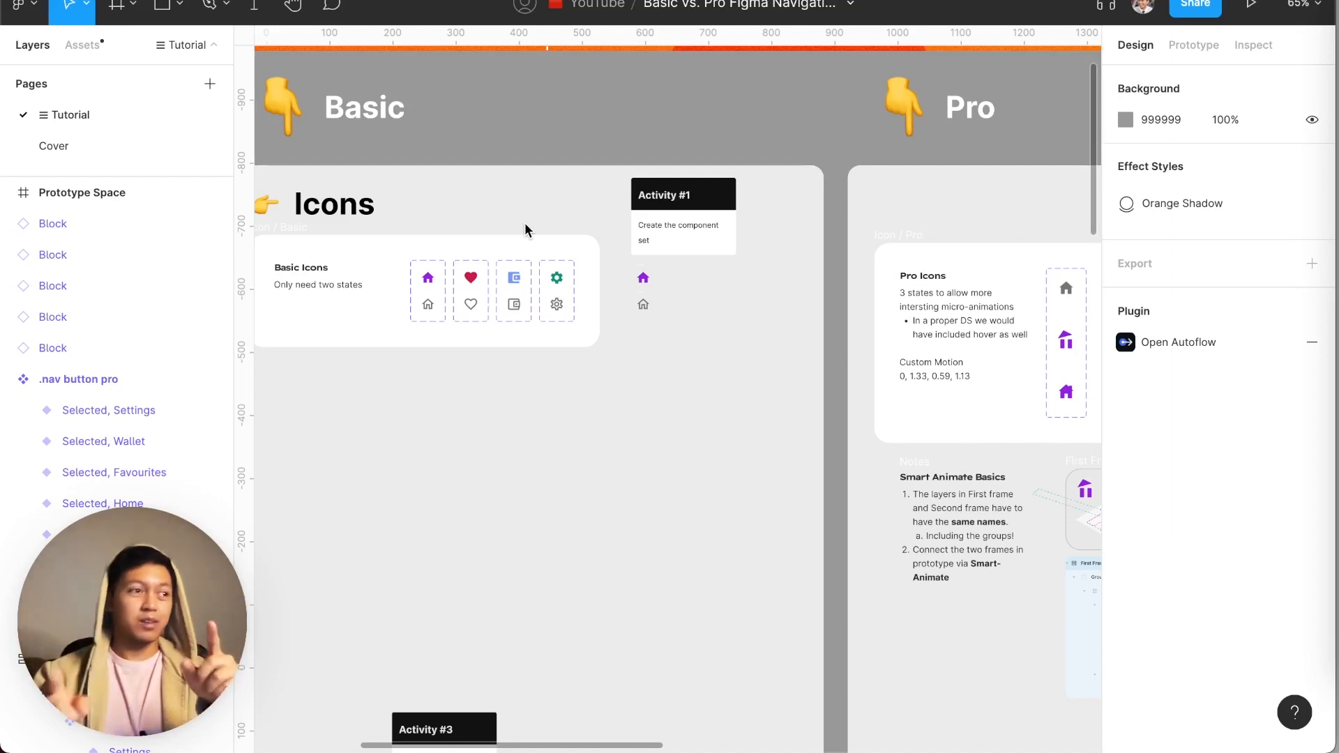
{"action": "scroll", "coordinate": [520, 345], "scroll_direction": "left", "scroll_amount": 5}
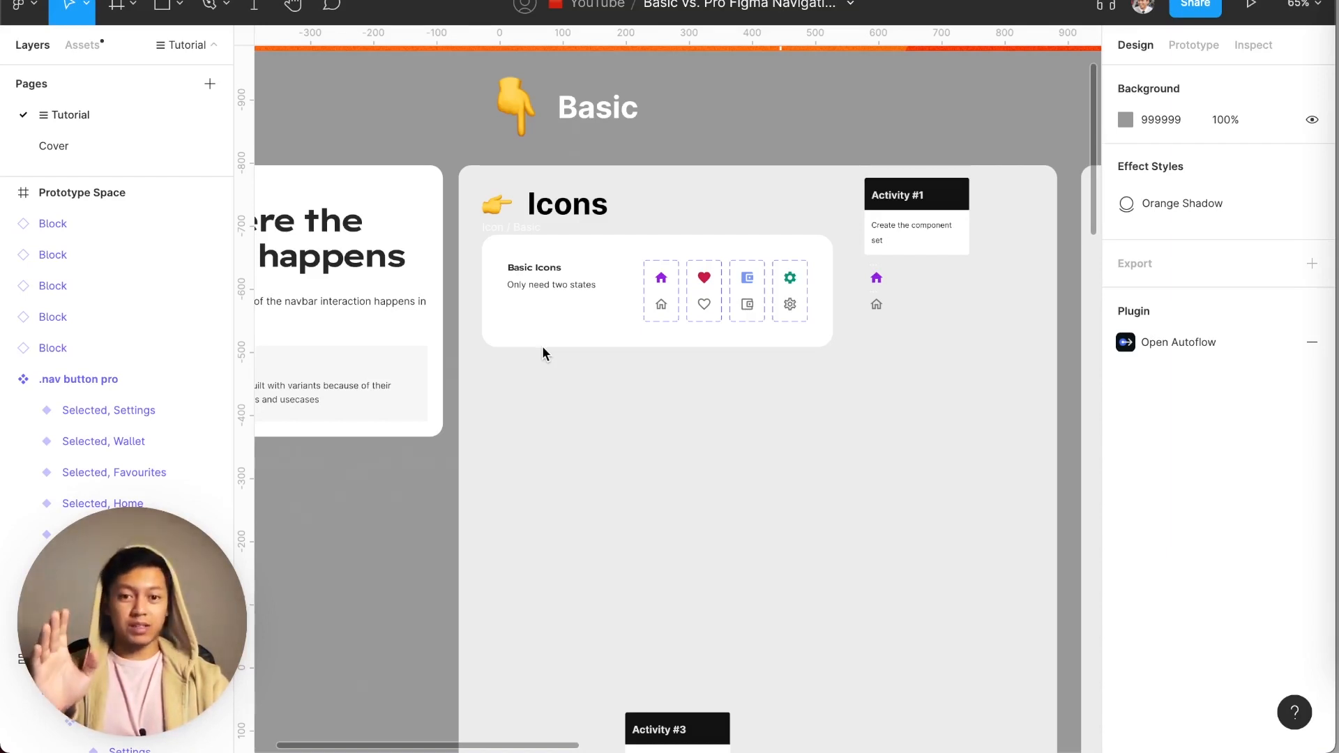
{"action": "key", "text": "alt+3"}
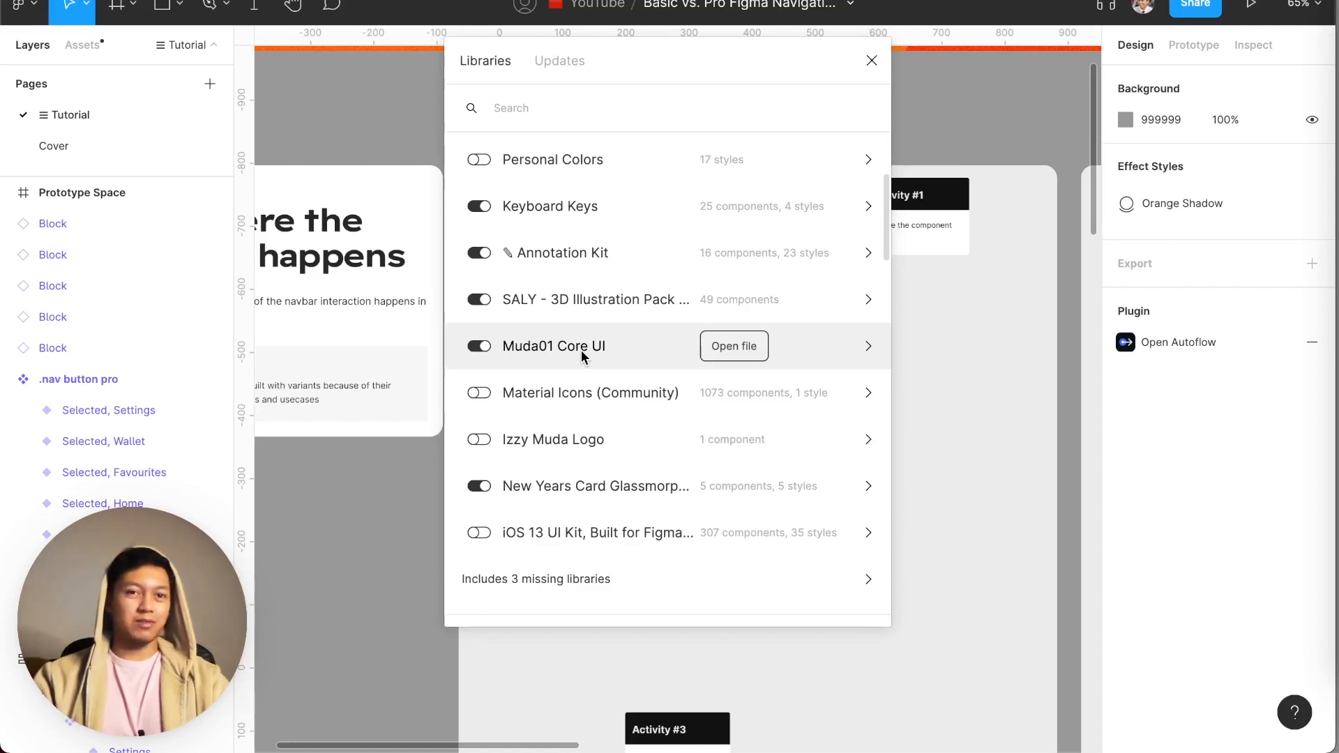
{"action": "key", "text": "Escape"}
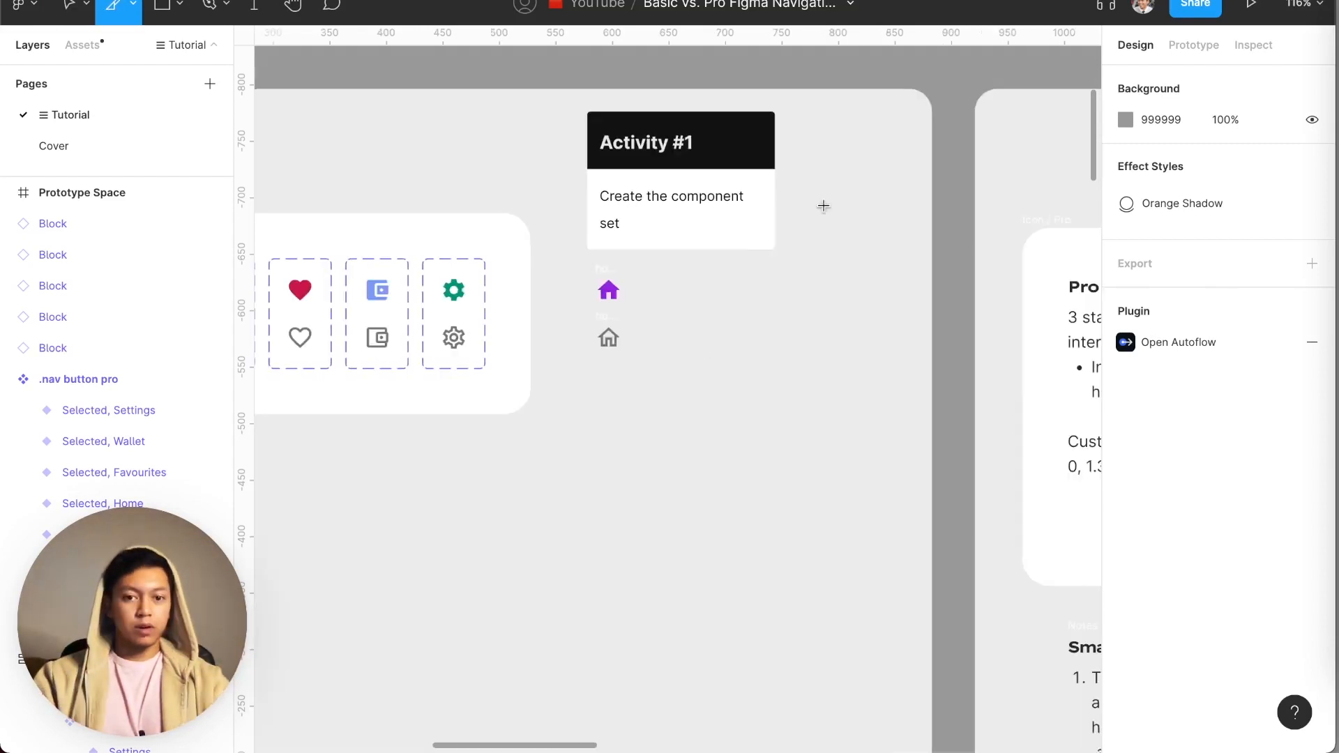
- Examine the State property and prototype interactions of the home icon's two variants in the Basic Icons card
{"action": "scroll", "coordinate": [755, 221], "scroll_direction": "up", "scroll_amount": 3}
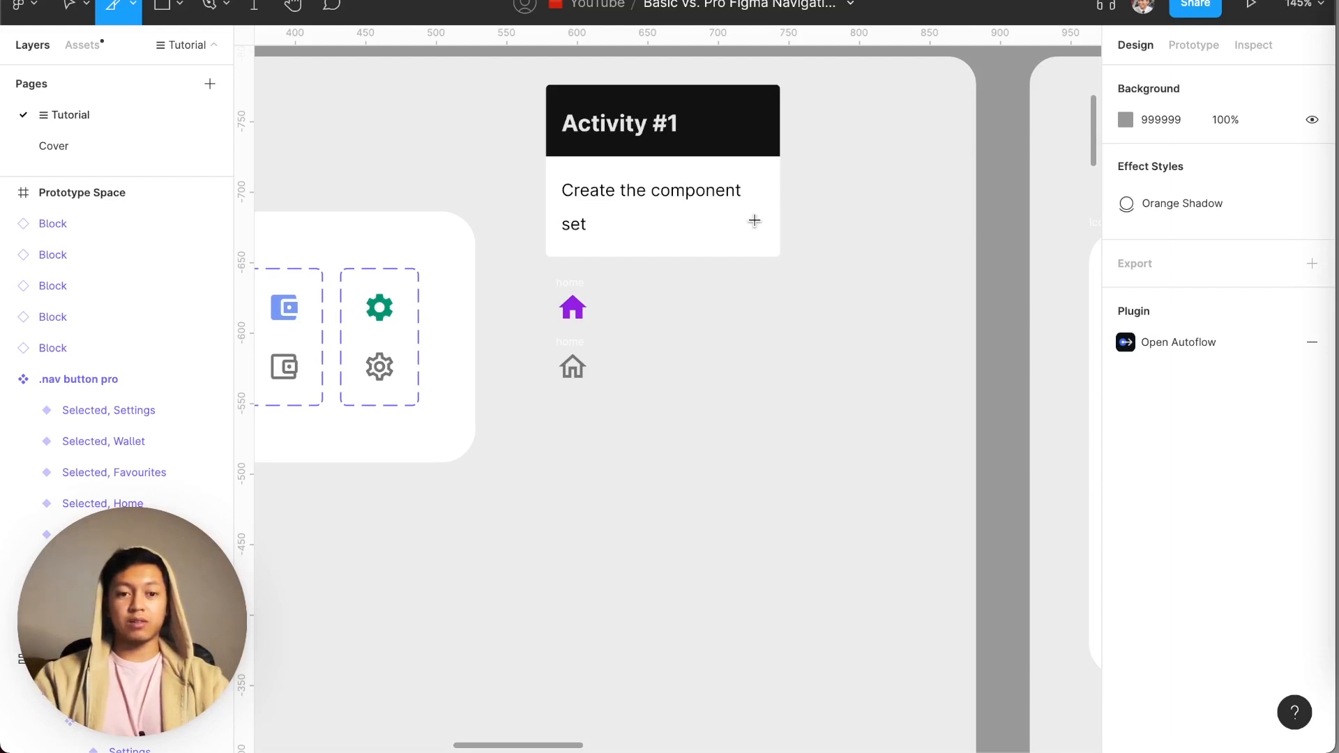
{"action": "scroll", "coordinate": [752, 220], "scroll_direction": "left", "scroll_amount": 10}
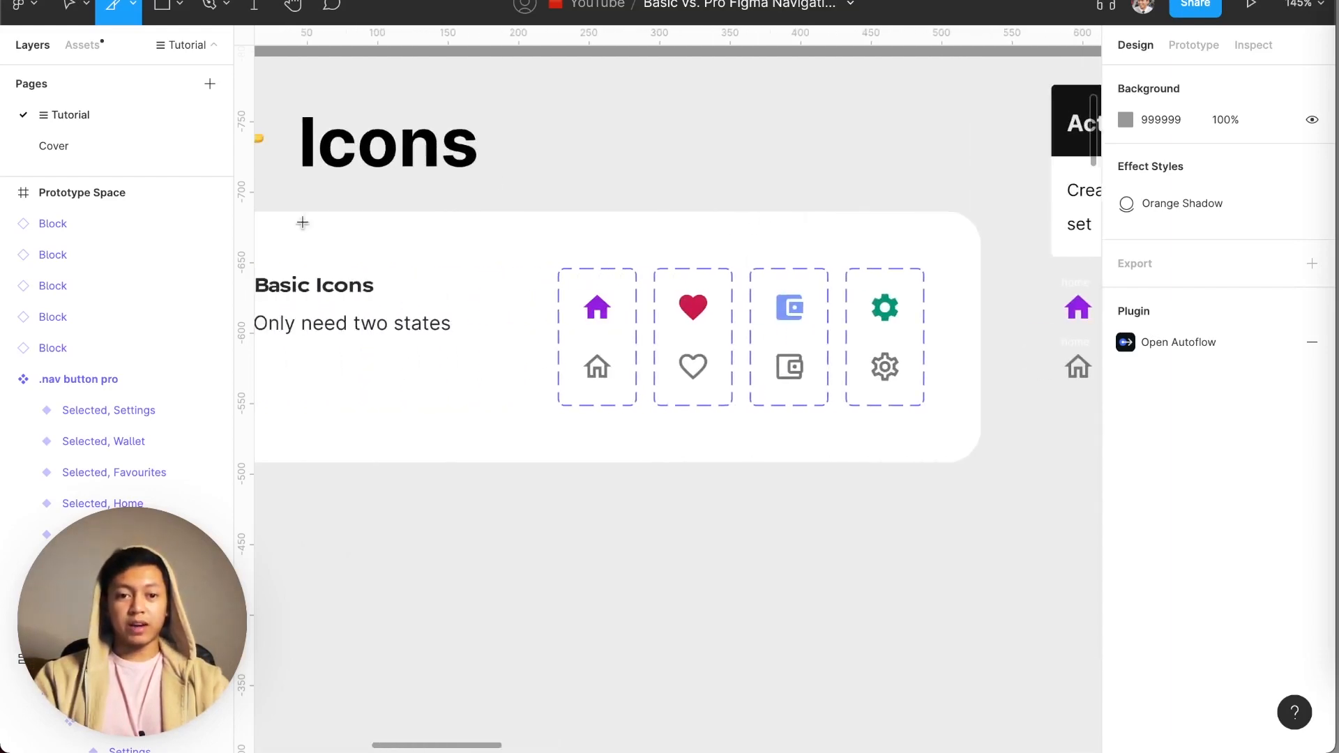
{"action": "key", "text": "v"}
{"action": "scroll", "coordinate": [558, 419], "scroll_direction": "left", "scroll_amount": 2}
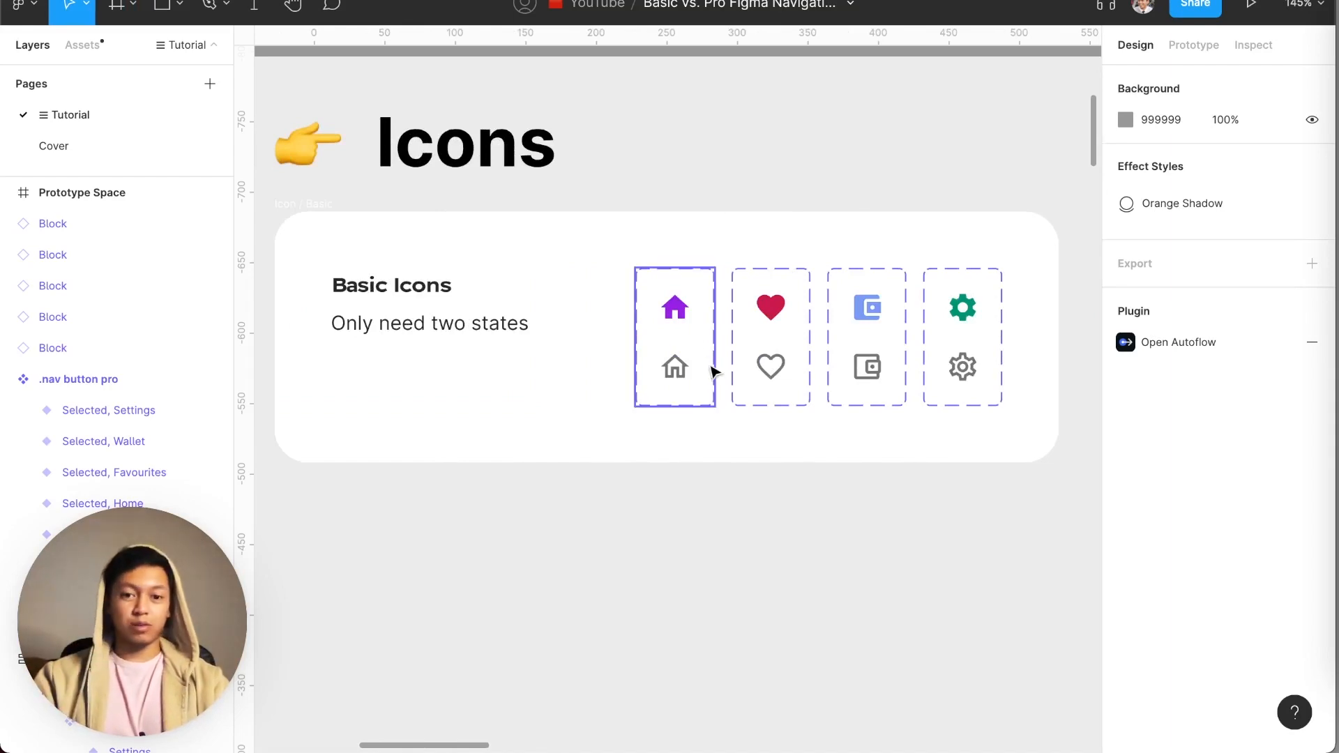
{"action": "left_click", "coordinate": [692, 319]}
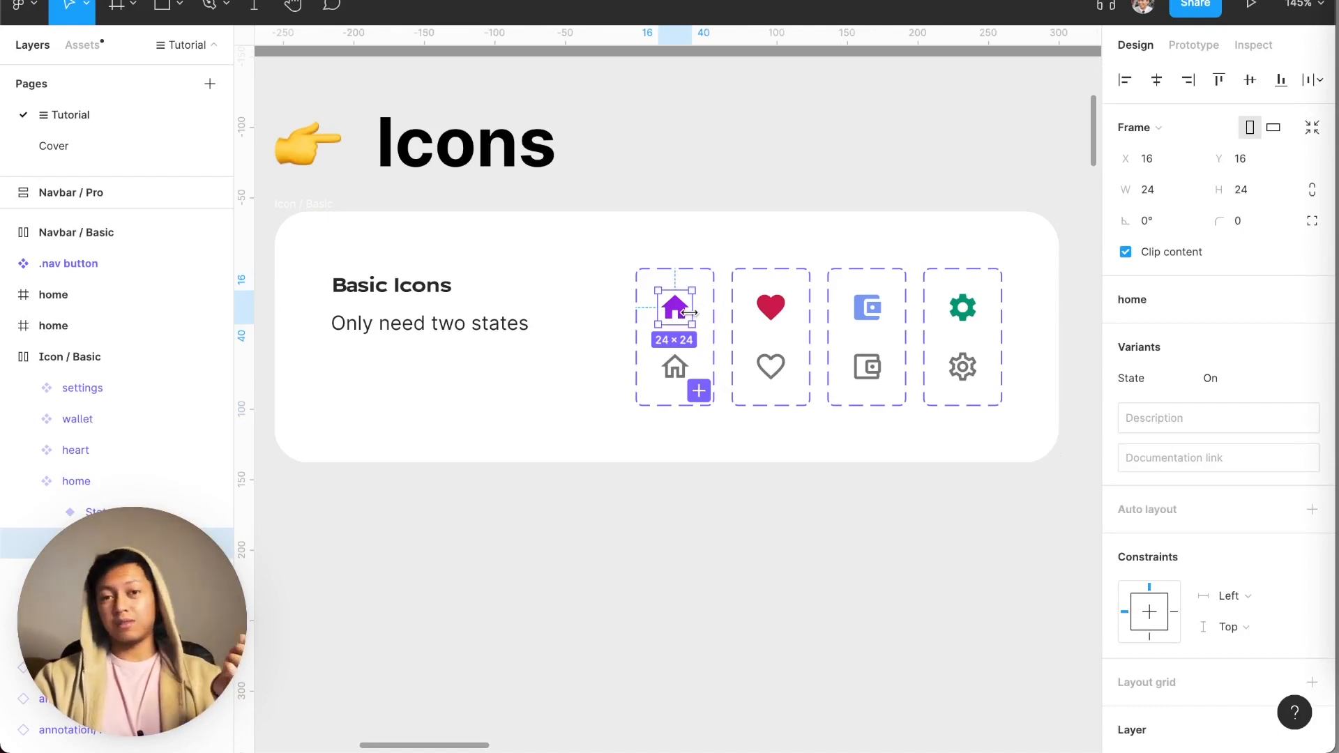
{"action": "left_click", "coordinate": [687, 375]}
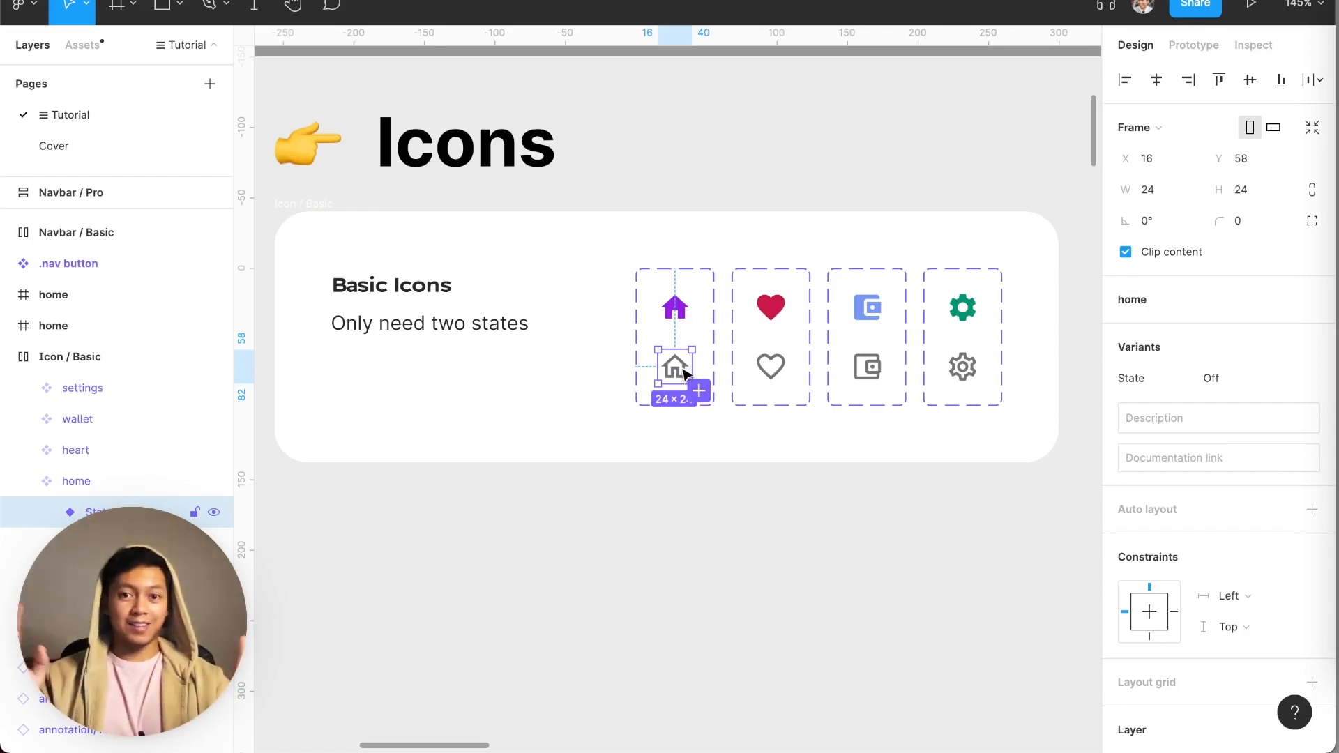
{"action": "left_click", "coordinate": [1209, 48]}
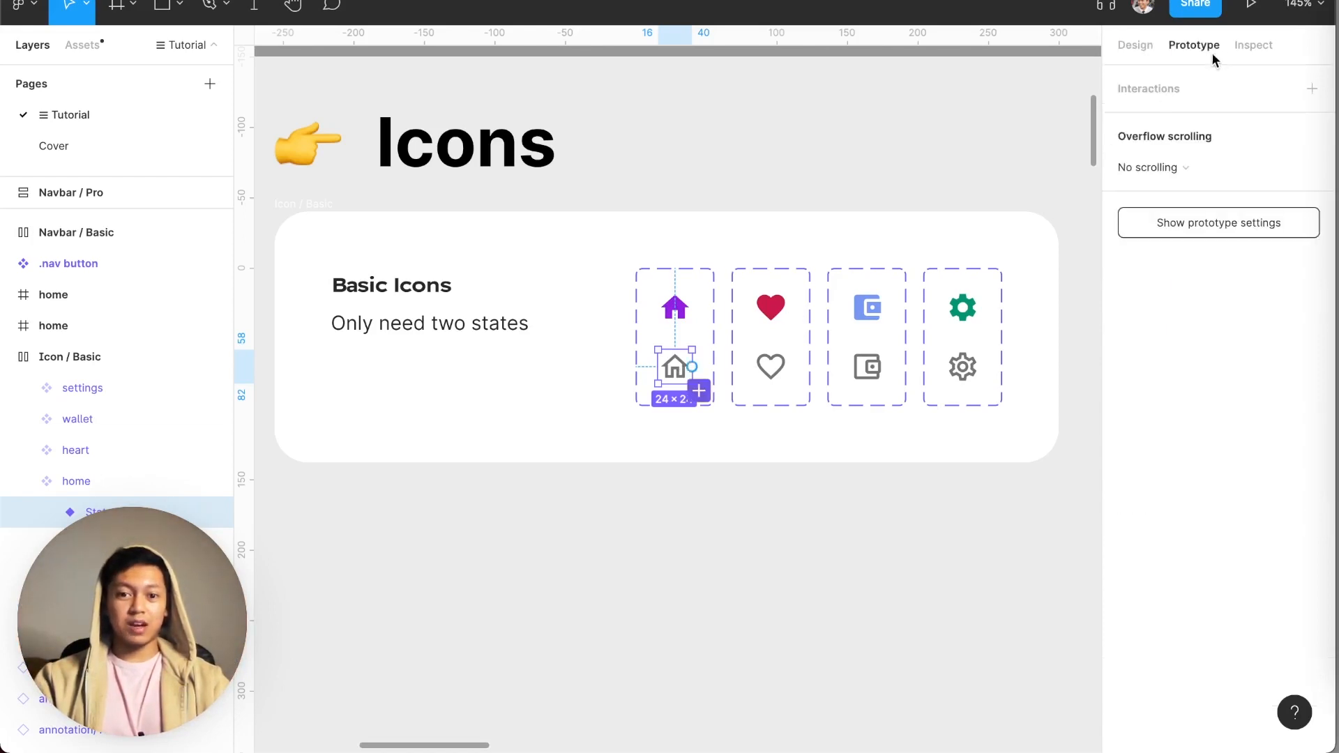
{"action": "left_click", "coordinate": [1158, 45]}
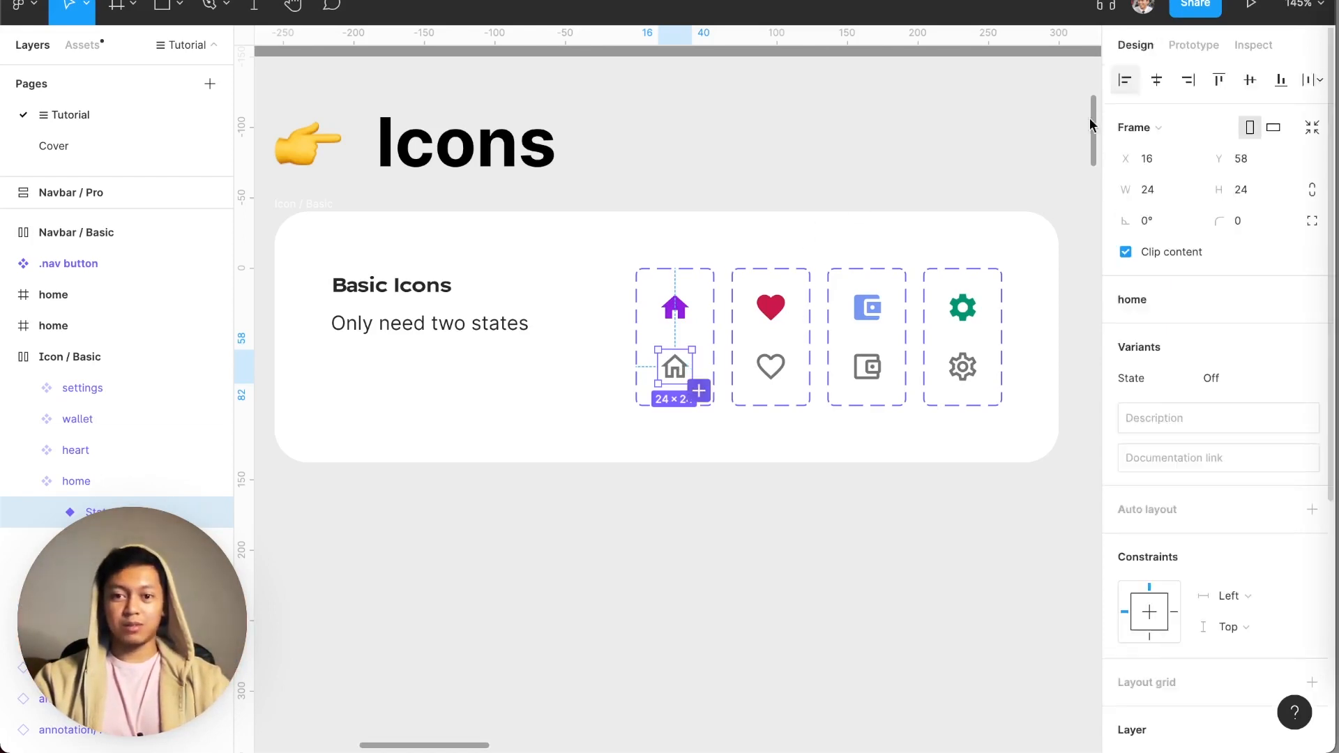
- Combine the purple and grey home icons under Activity #1 into a component set
{"action": "scroll", "coordinate": [670, 301], "scroll_direction": "right", "scroll_amount": 5}
{"action": "scroll", "coordinate": [662, 301], "scroll_direction": "right", "scroll_amount": 3}
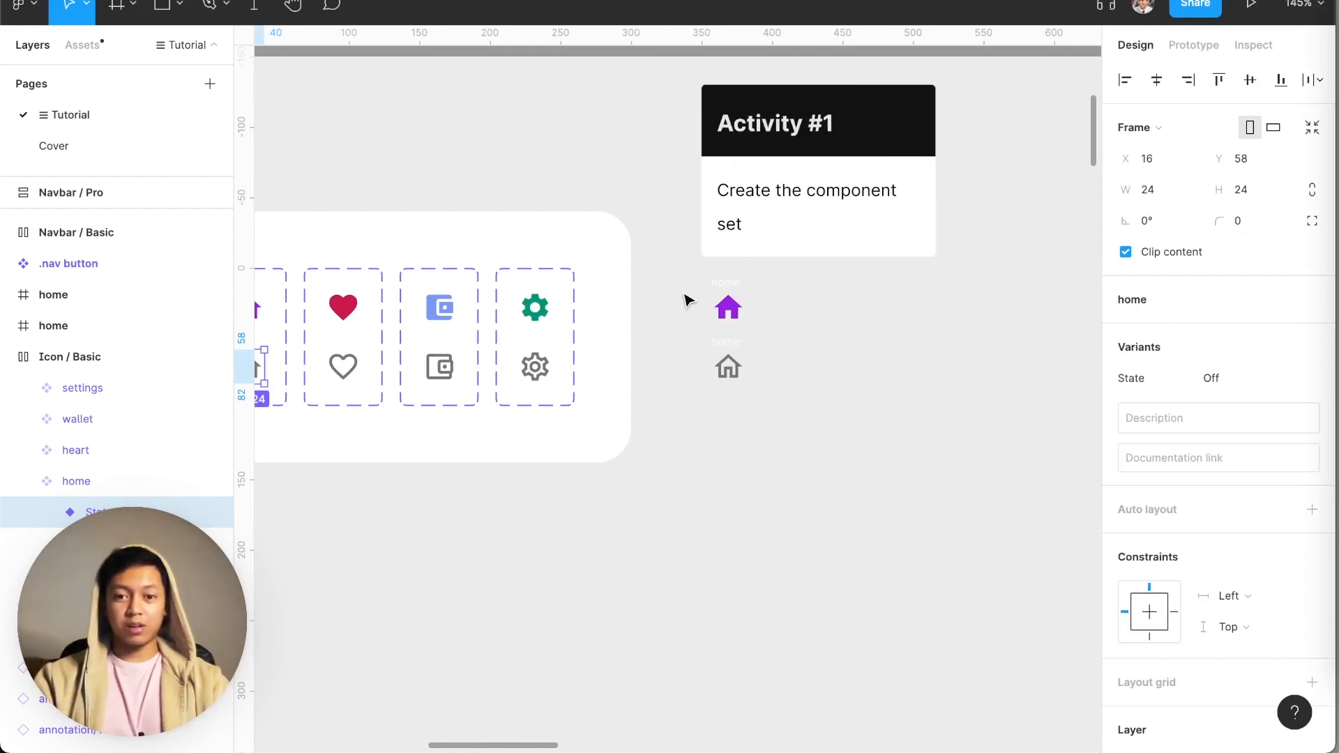
{"action": "scroll", "coordinate": [693, 313], "scroll_direction": "right", "scroll_amount": 2}
{"action": "scroll", "coordinate": [693, 314], "scroll_direction": "up", "scroll_amount": 4, "text": "ctrl"}
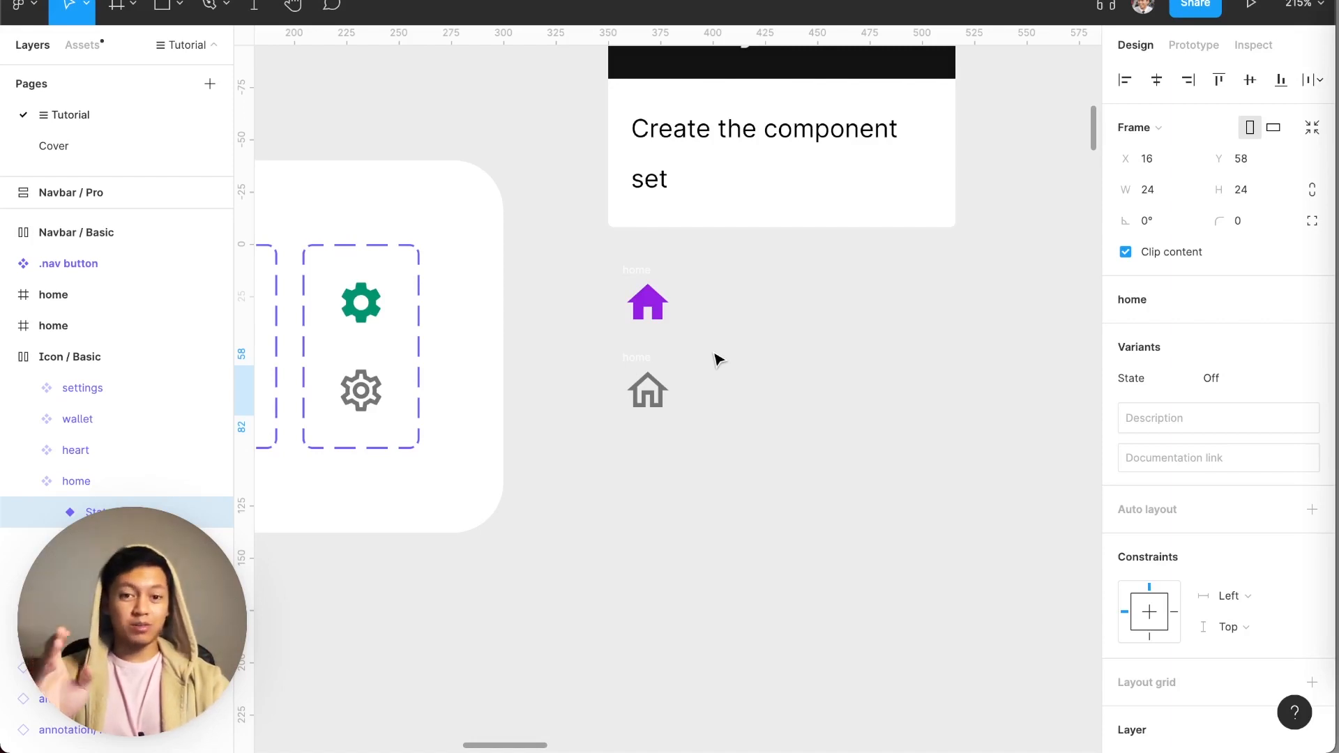
{"action": "left_click_drag", "start_coordinate": [594, 264], "coordinate": [724, 475]}
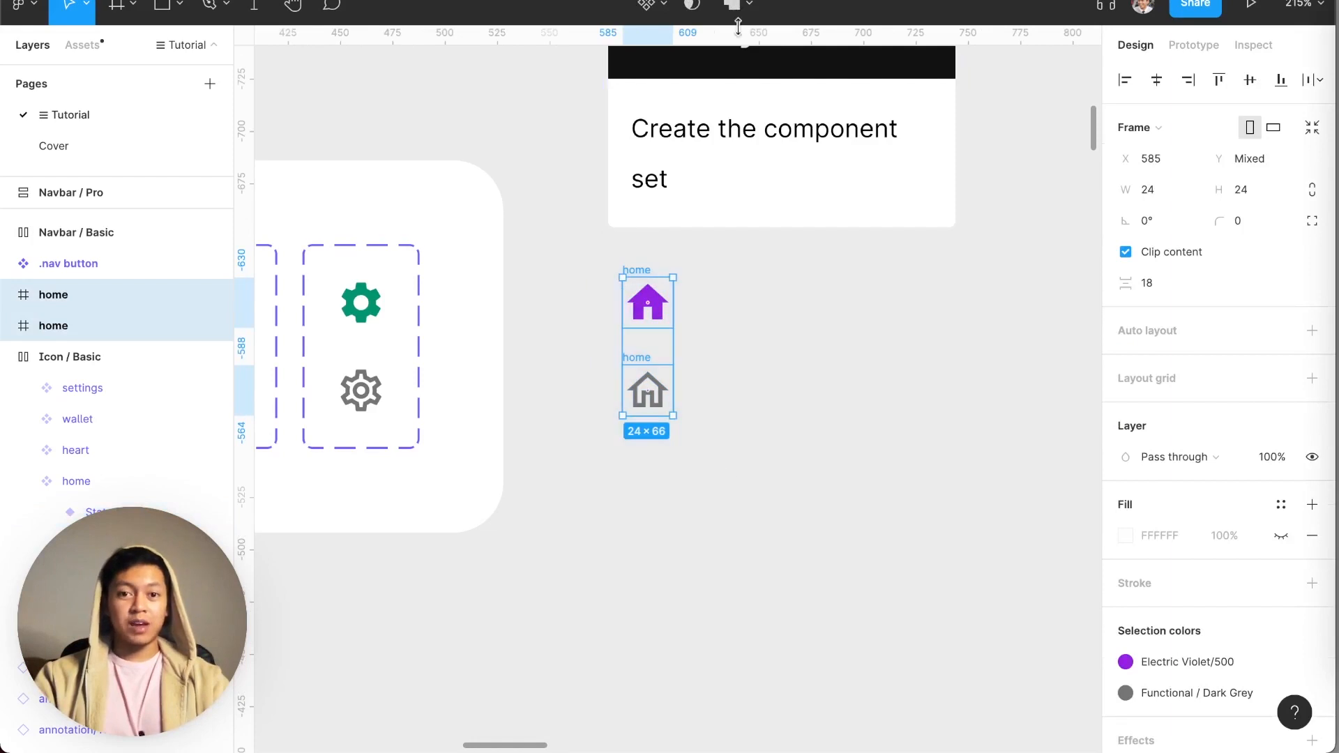
{"action": "left_click", "coordinate": [666, 6]}
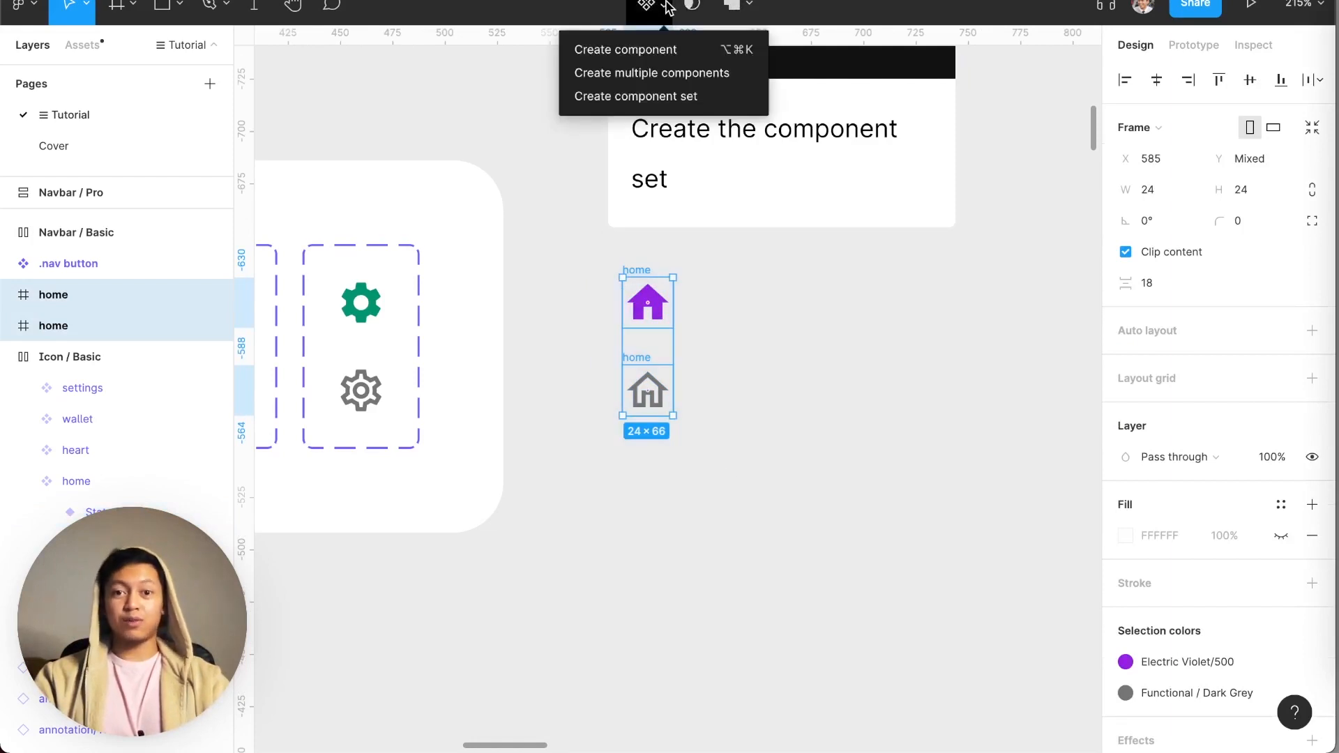
{"action": "left_click", "coordinate": [689, 96]}
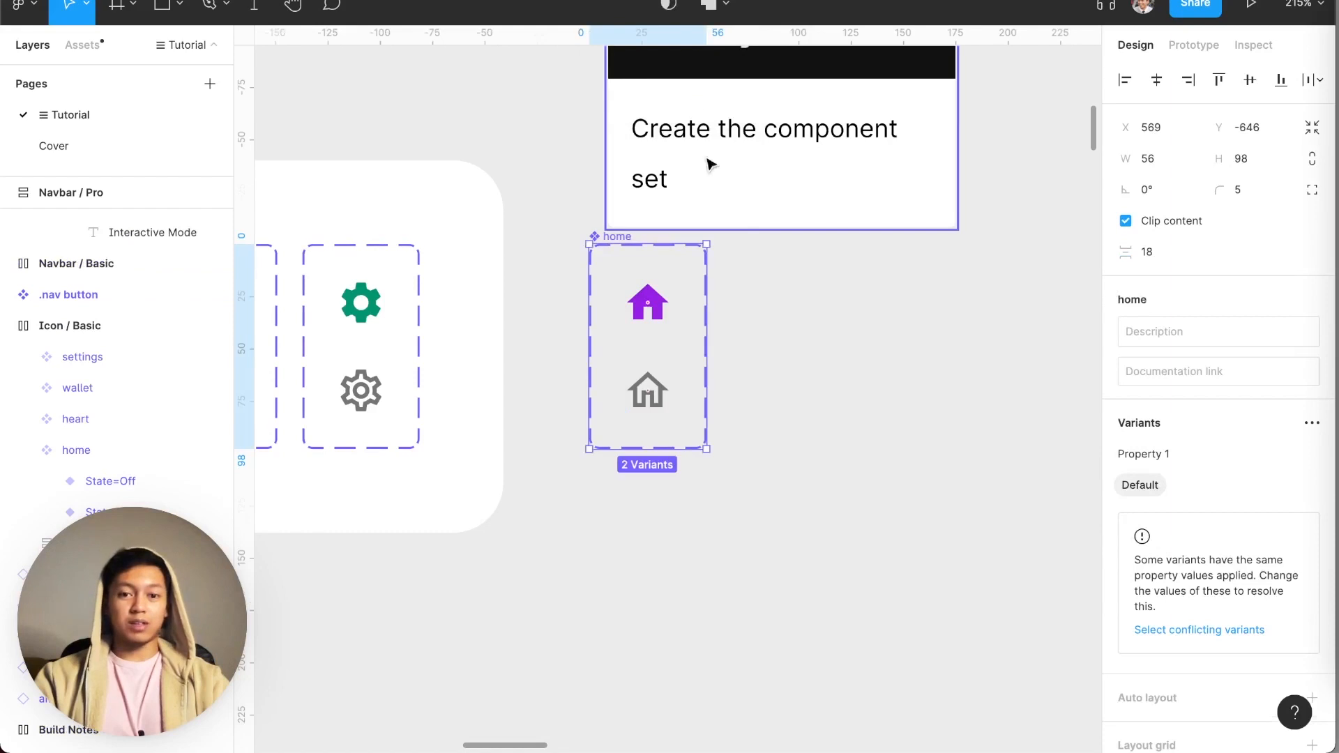
{"action": "left_click", "coordinate": [878, 303]}
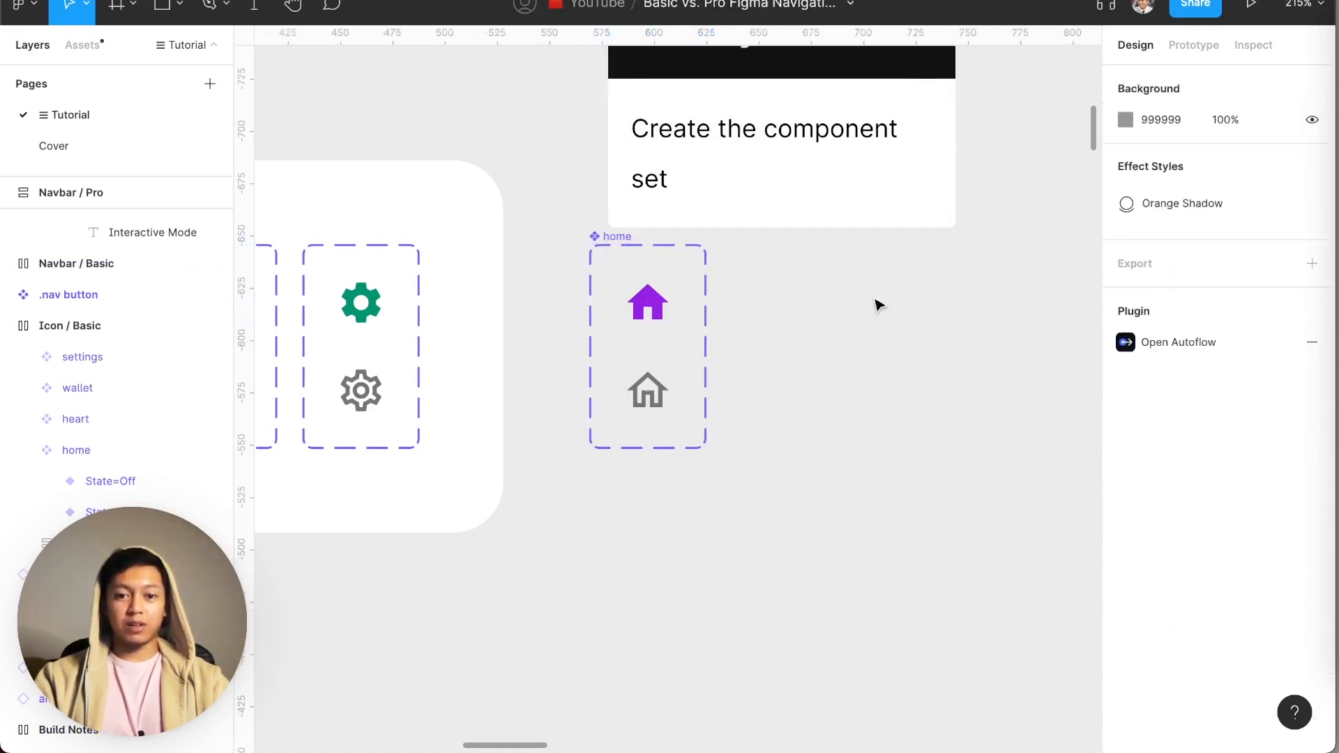
- Set the purple home icon's variant value to Selected
{"action": "double_click", "coordinate": [669, 301]}
{"action": "left_click", "coordinate": [1256, 388]}
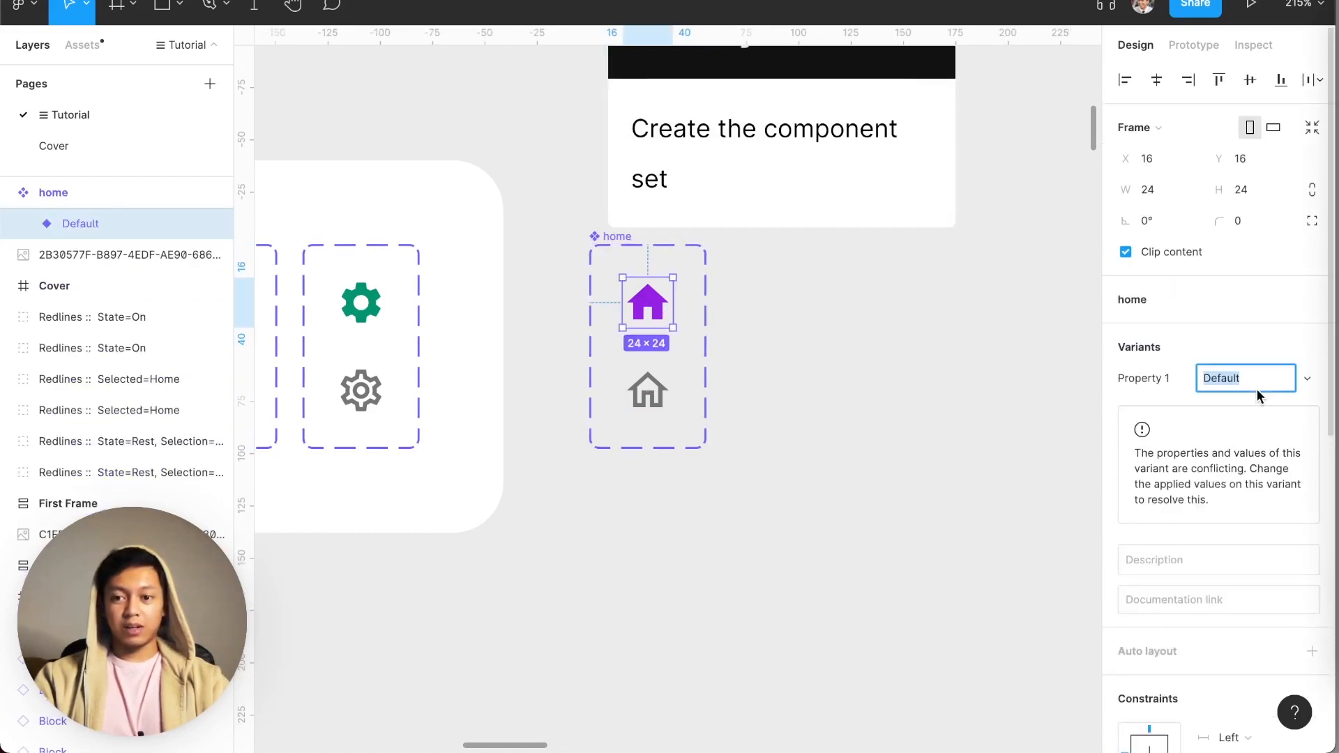
{"action": "type", "text": "Selected"}
{"action": "key", "text": "Return"}
- Set the grey outlined home icon's variant value to Rest
{"action": "left_click", "coordinate": [691, 433]}
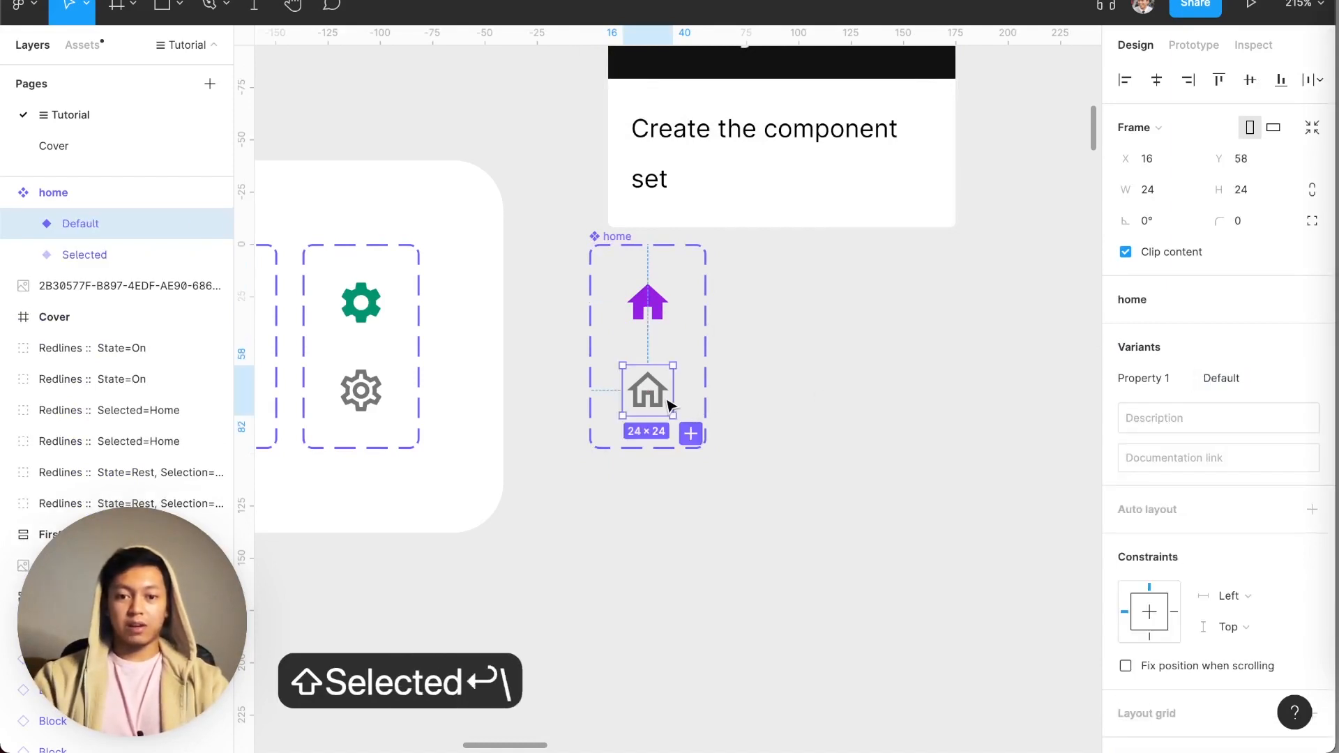
{"action": "left_click", "coordinate": [1241, 388]}
{"action": "type", "text": "Rest"}
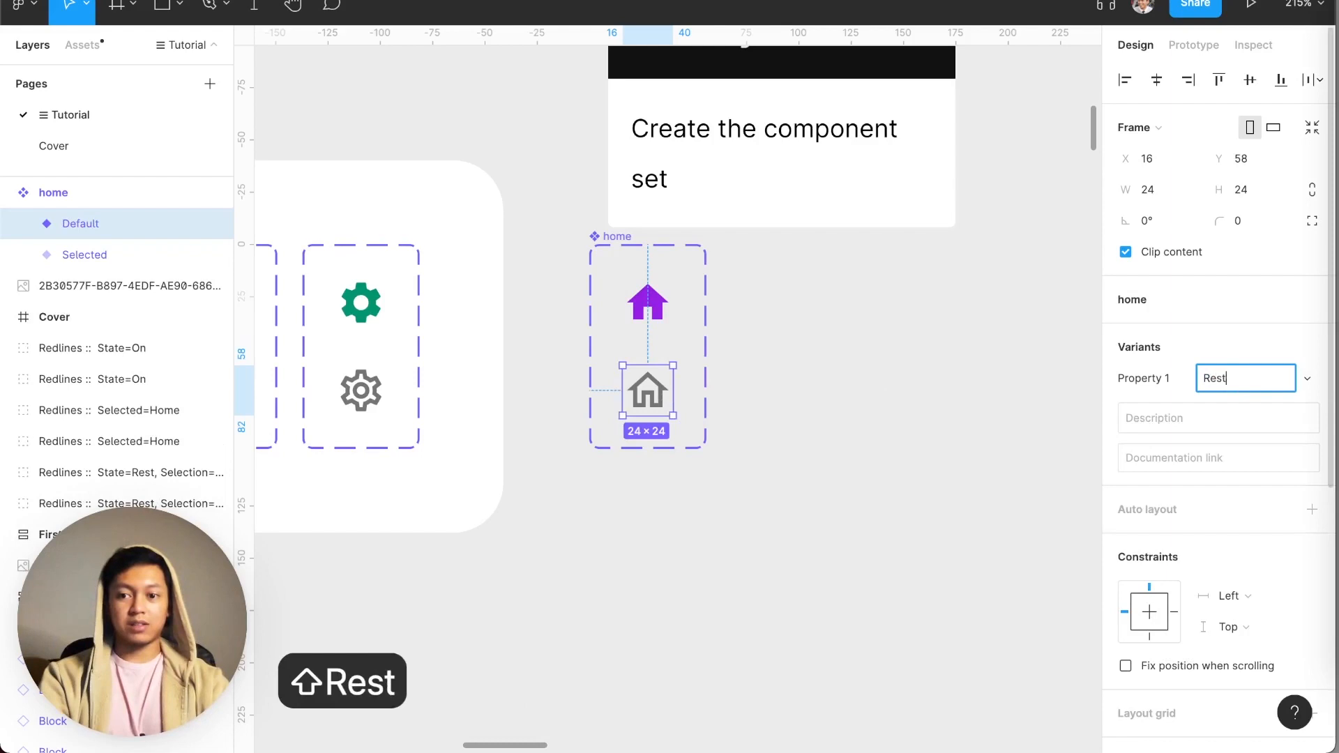
{"action": "key", "text": "Return"}
{"action": "key", "text": "Escape"}
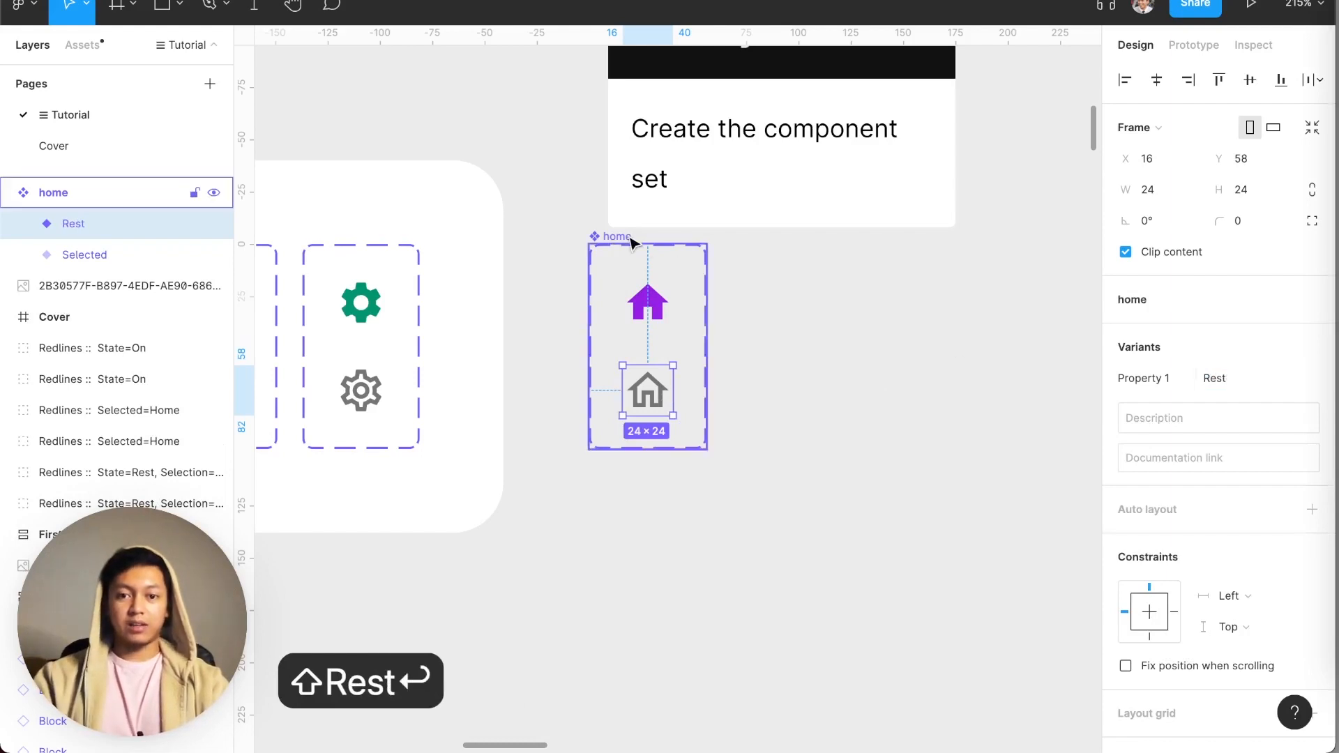
- Rename the home component set's variant property to Home
{"action": "left_click", "coordinate": [1188, 454]}
{"action": "key", "text": "super+a"}
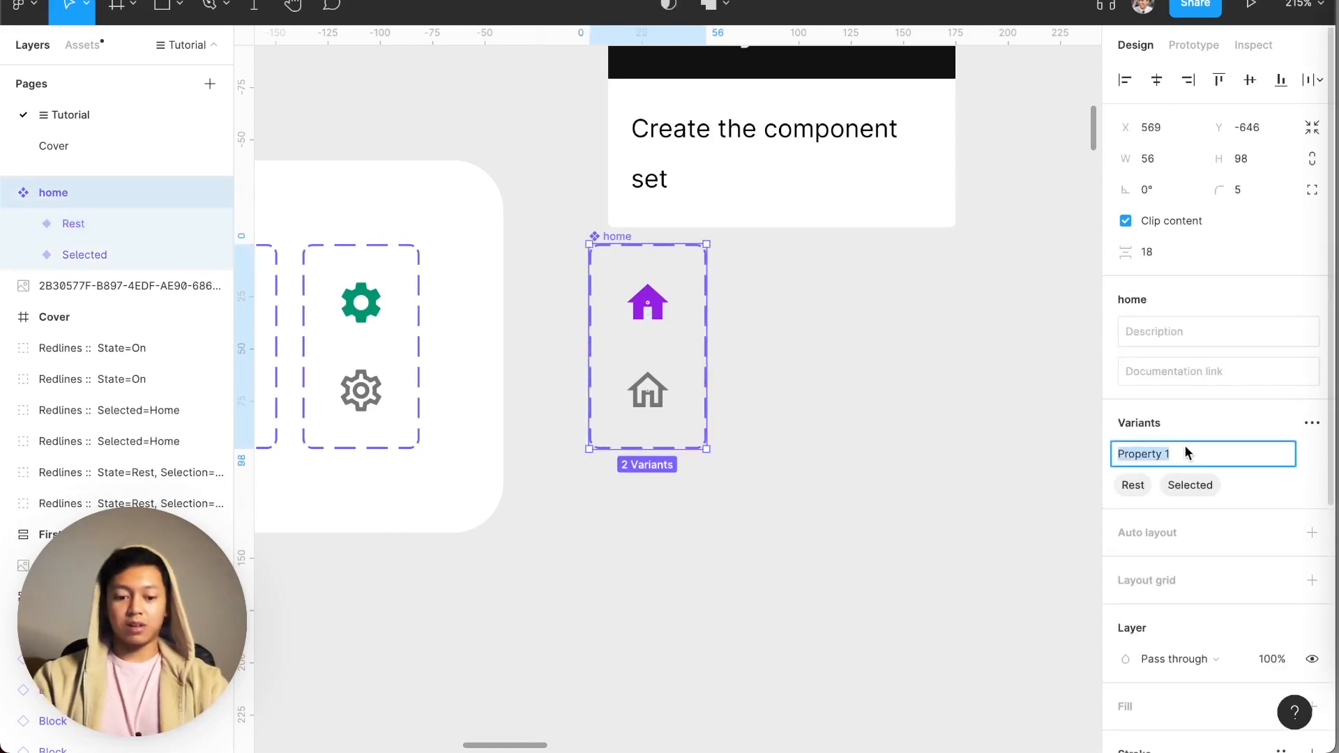
{"action": "type", "text": "Home"}
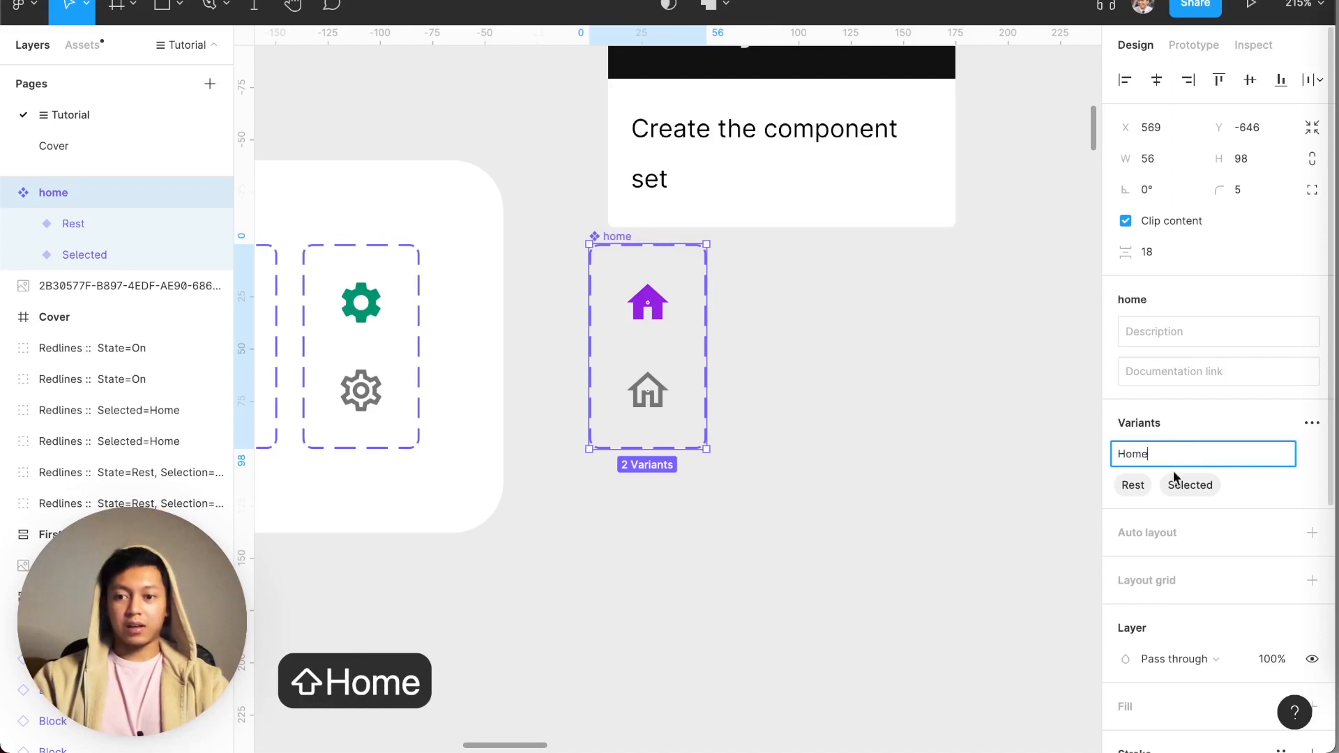
{"action": "left_click", "coordinate": [853, 419]}
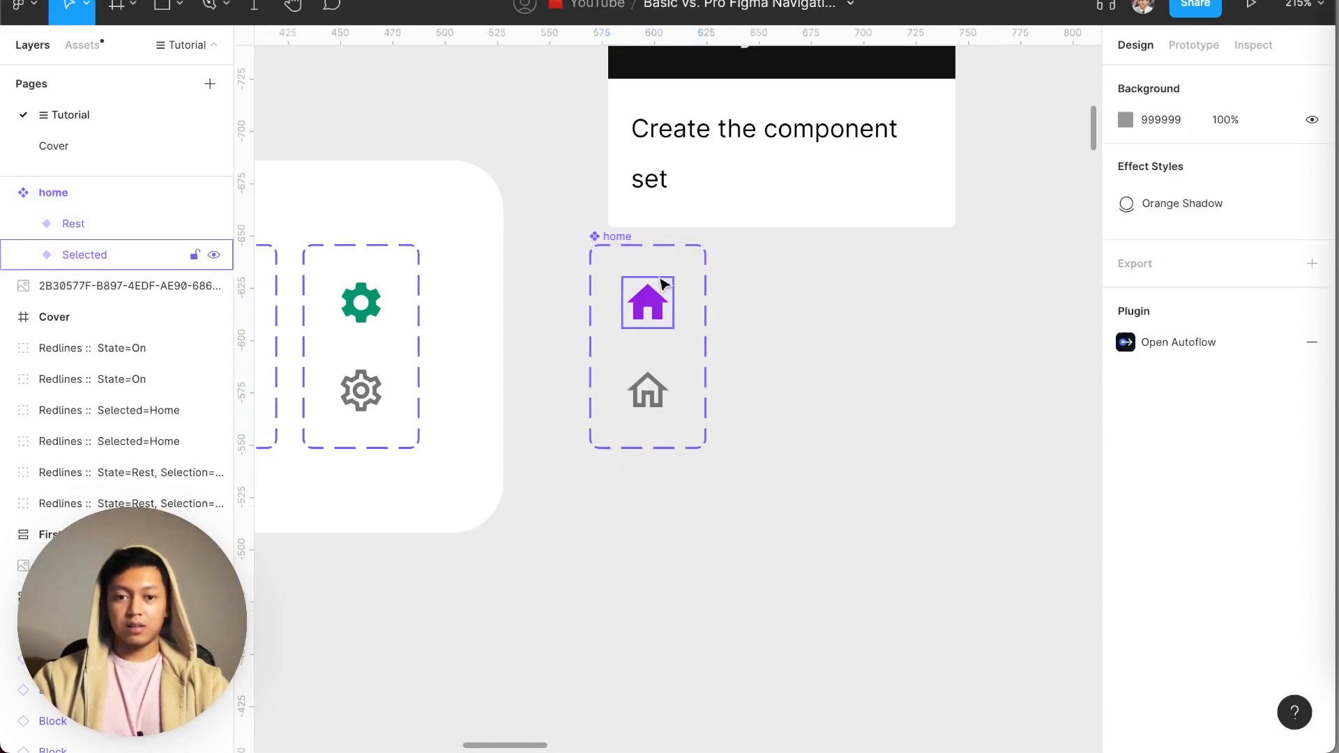
- Rename the home component set's variant property to State
{"action": "left_click", "coordinate": [627, 244]}
{"action": "left_click", "coordinate": [1153, 463]}
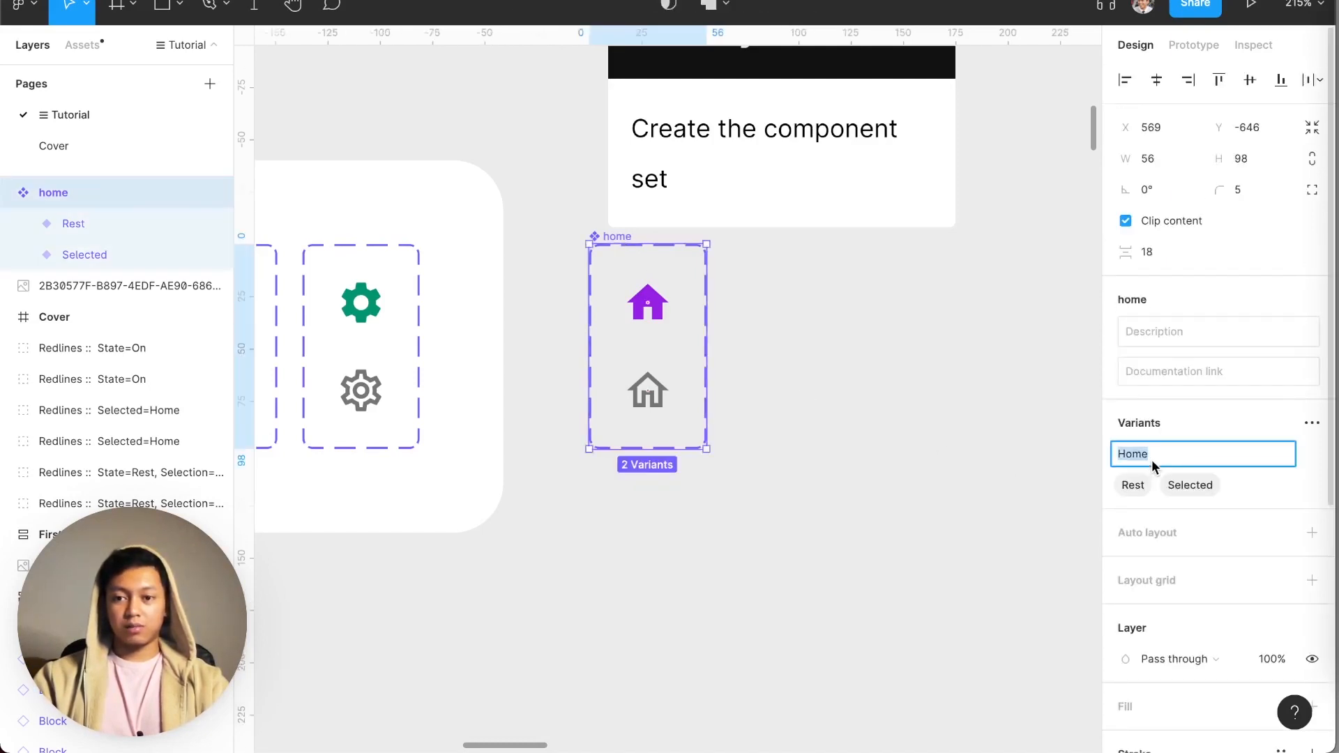
{"action": "type", "text": "State"}
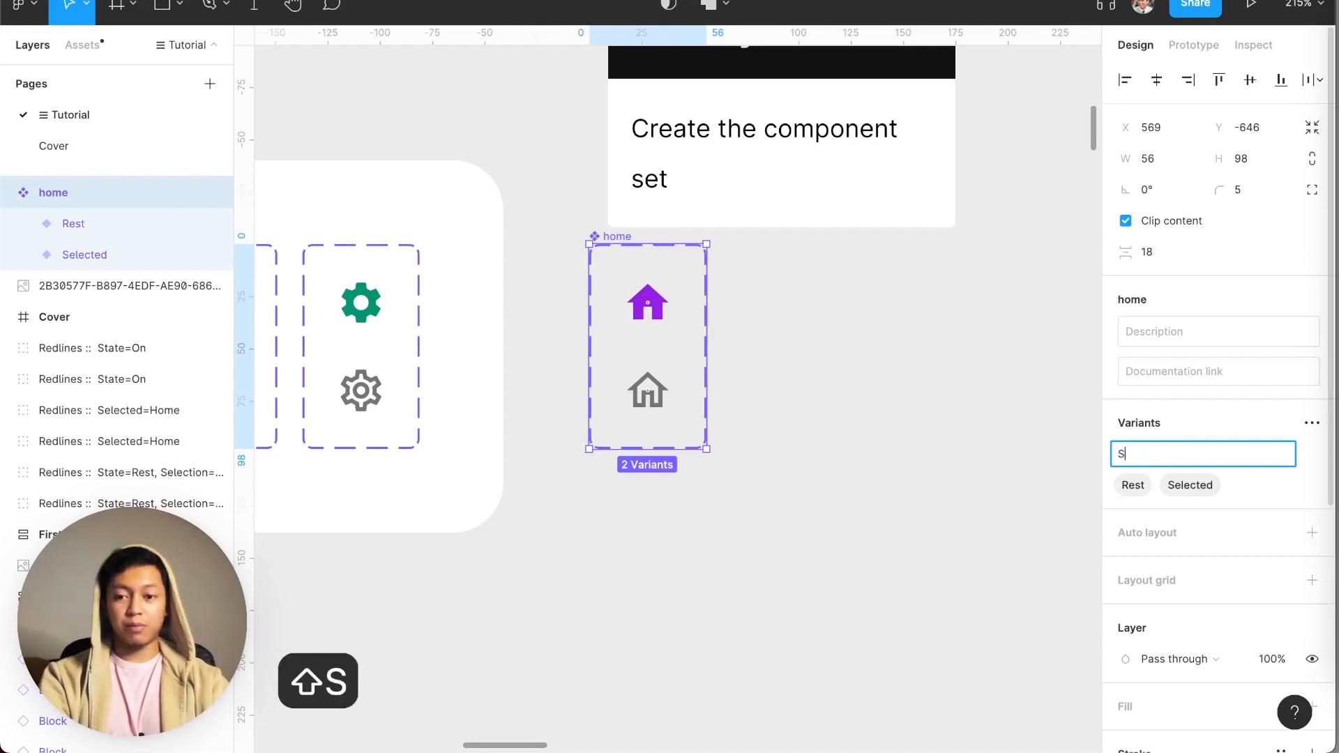
{"action": "key", "text": "Return"}
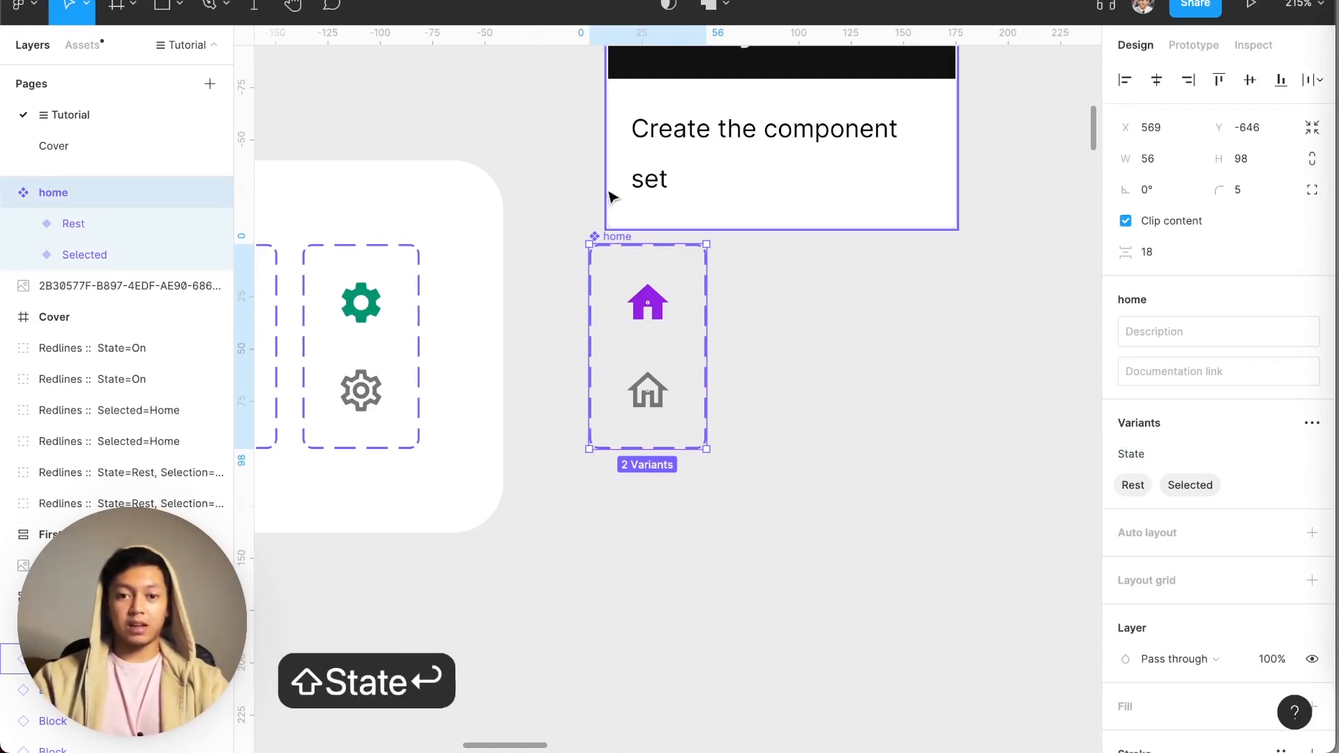
- Detach the home component set under Activity #1 back into separate icon frames
{"action": "left_click", "coordinate": [746, 279]}
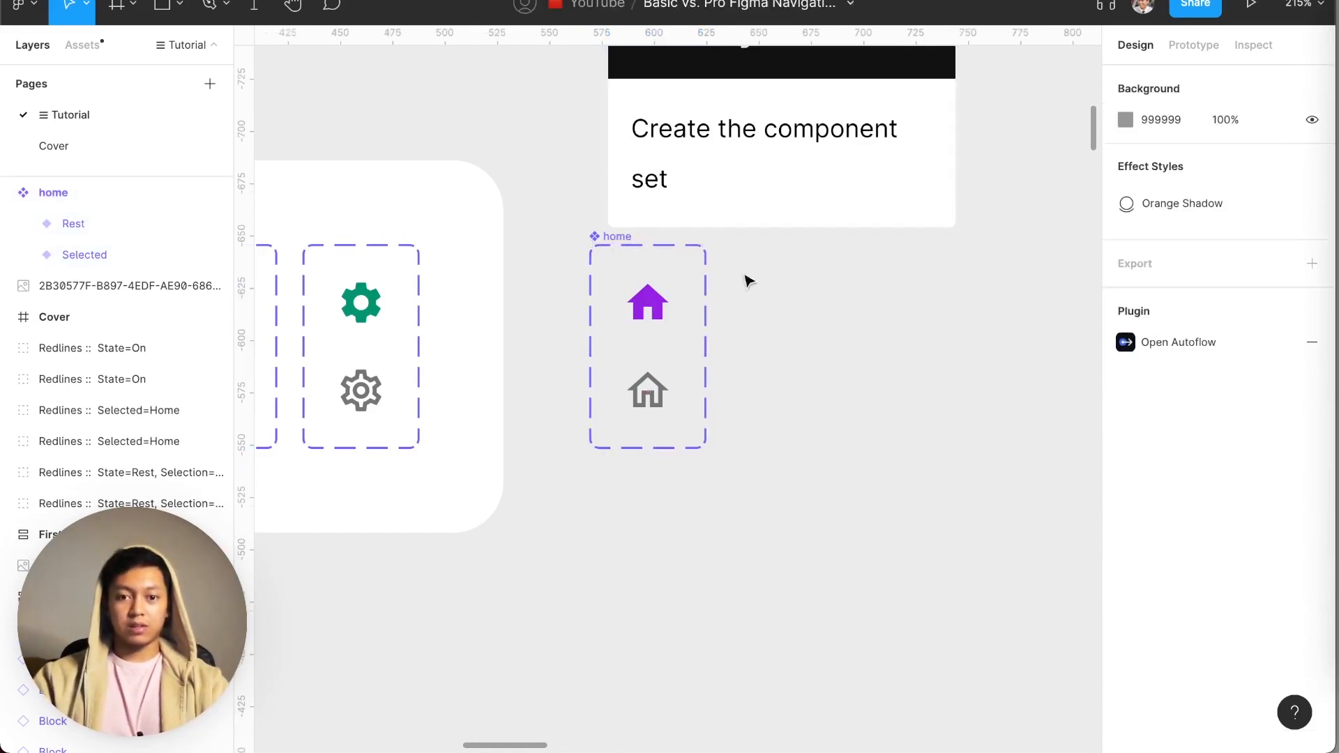
{"action": "left_click", "coordinate": [624, 237]}
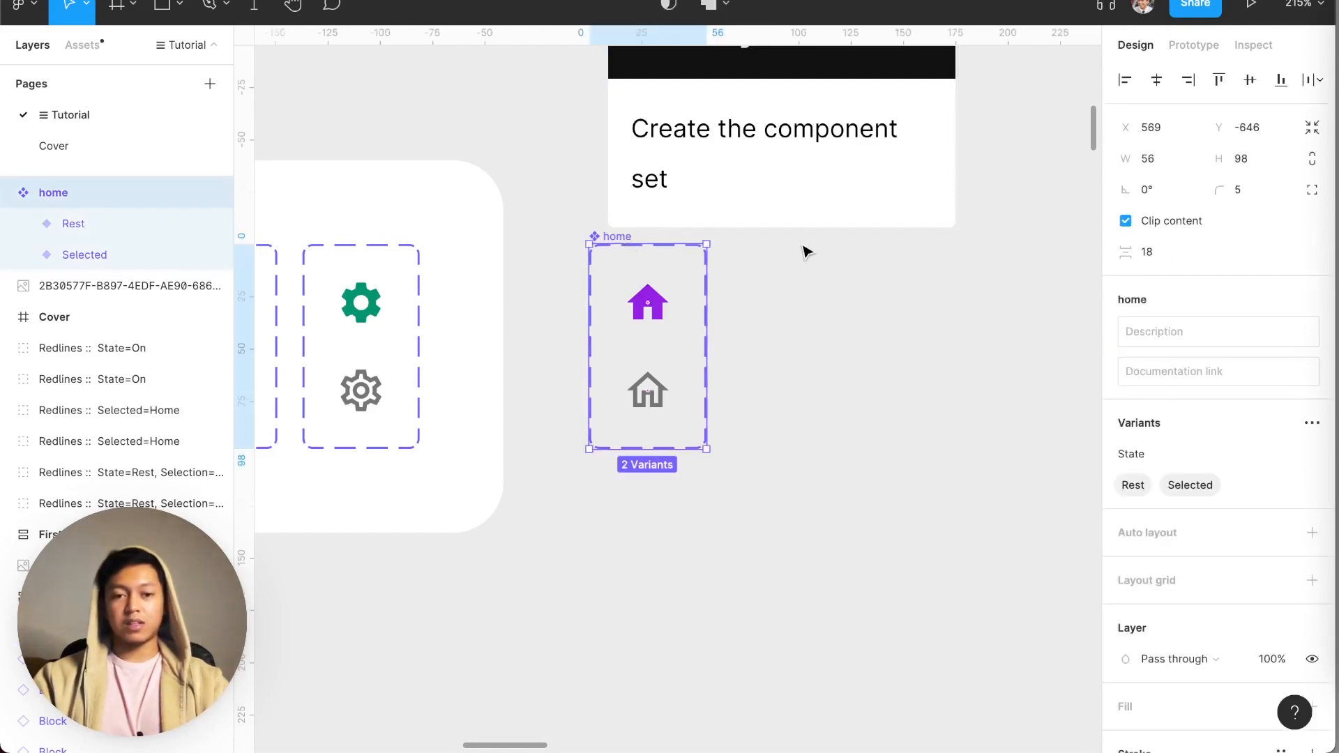
{"action": "key", "text": "alt+super+b"}
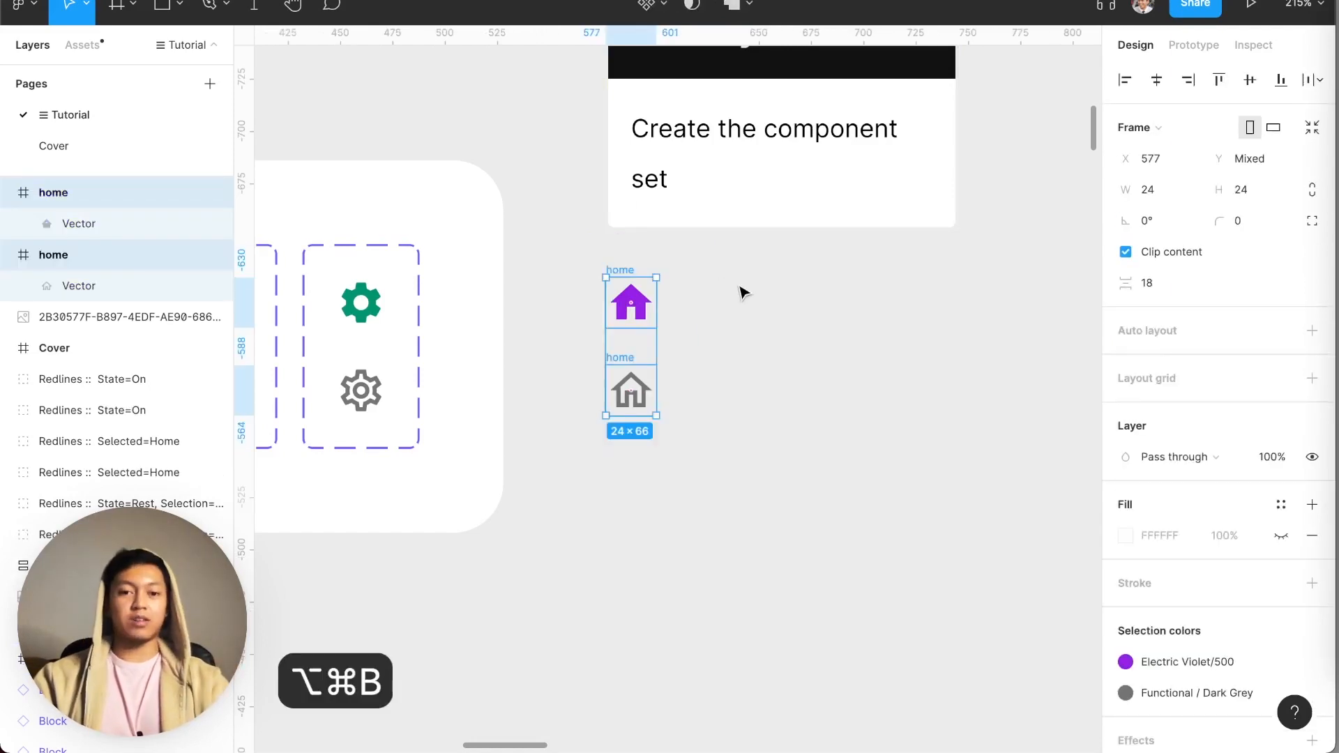
- Examine the icon sets, their states and the Custom Motion note in the Pro Icons card
{"action": "scroll", "coordinate": [736, 286], "scroll_direction": "up", "scroll_amount": 2}
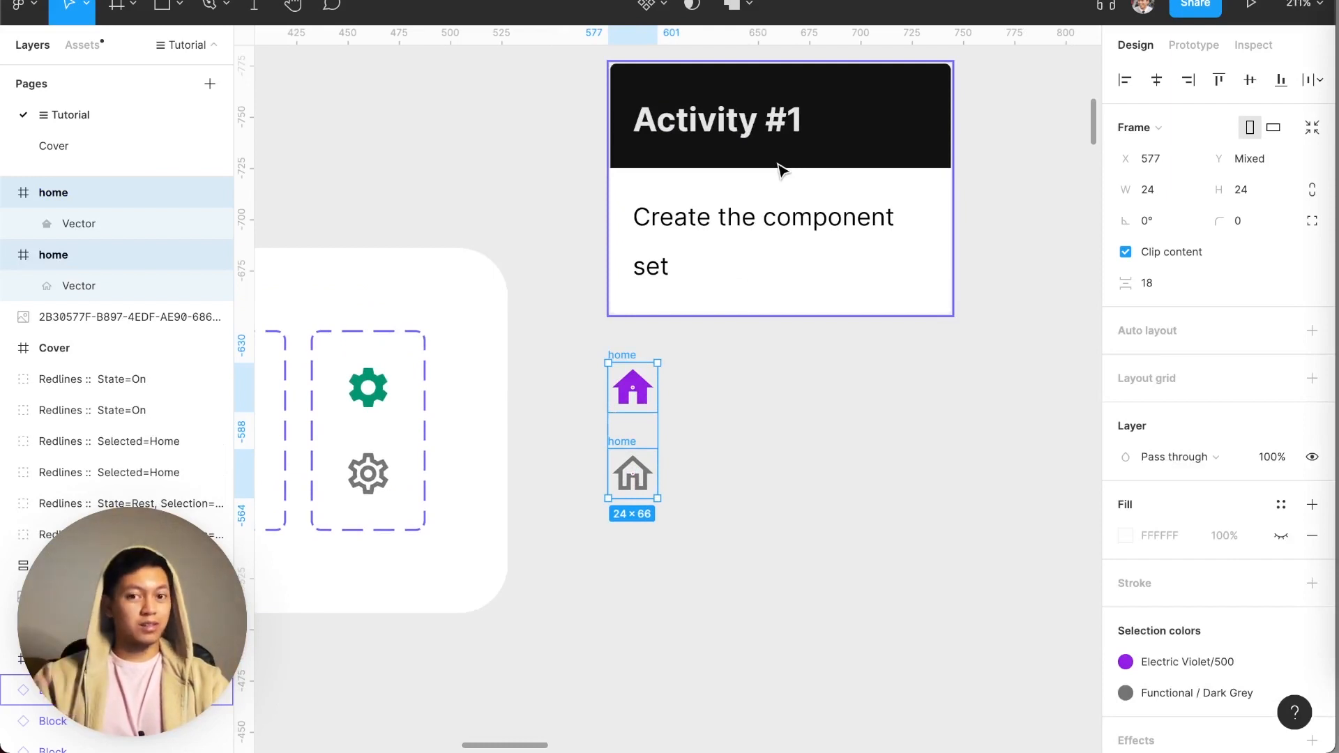
{"action": "scroll", "coordinate": [810, 147], "scroll_direction": "right", "scroll_amount": 15}
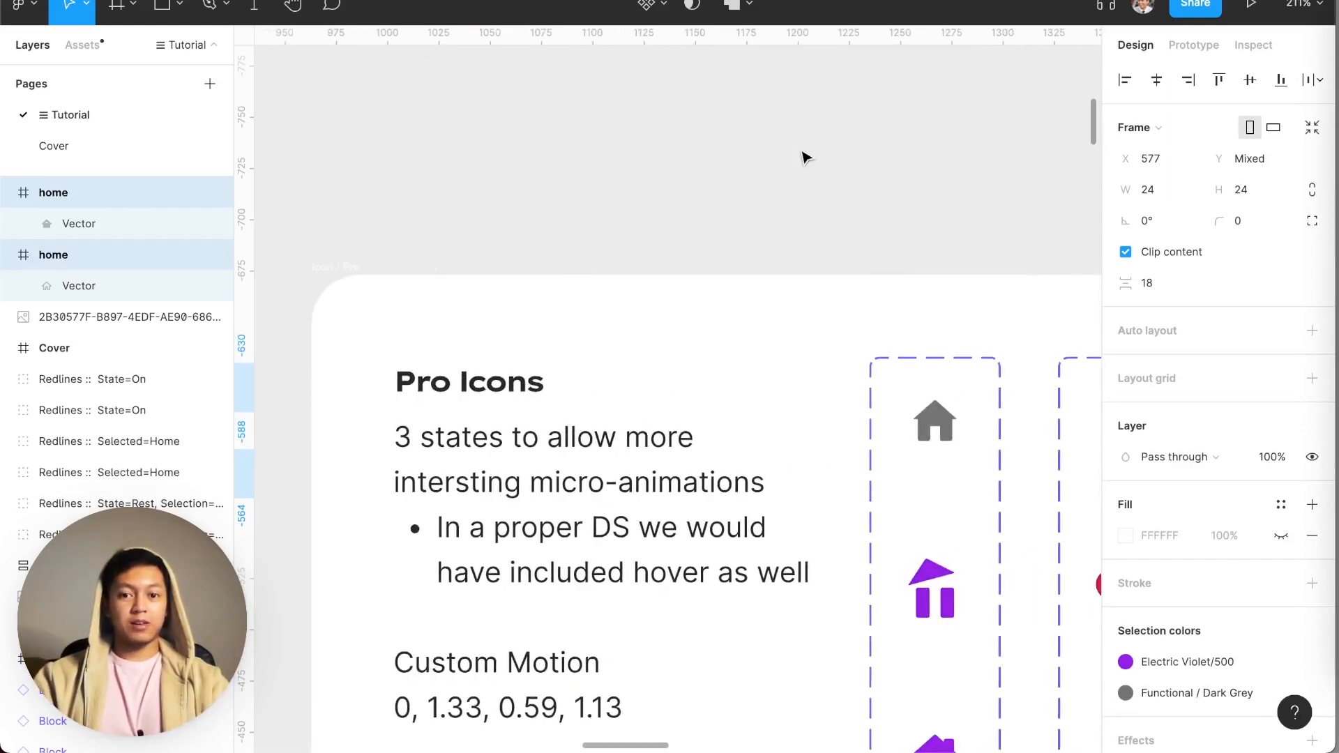
{"action": "scroll", "coordinate": [807, 158], "scroll_direction": "right", "scroll_amount": 5}
{"action": "scroll", "coordinate": [807, 158], "scroll_direction": "left", "scroll_amount": 3}
{"action": "scroll", "coordinate": [808, 158], "scroll_direction": "down", "scroll_amount": 3}
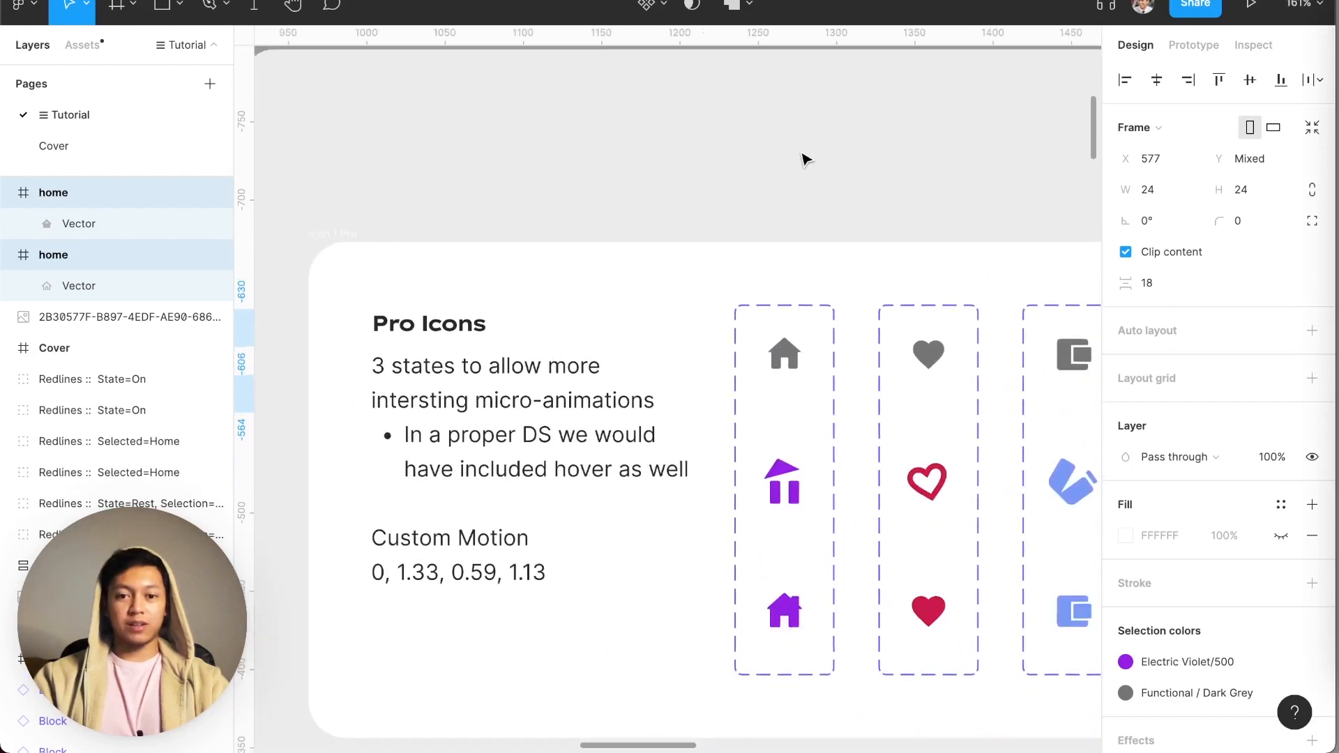
{"action": "scroll", "coordinate": [806, 160], "scroll_direction": "down", "scroll_amount": 2}
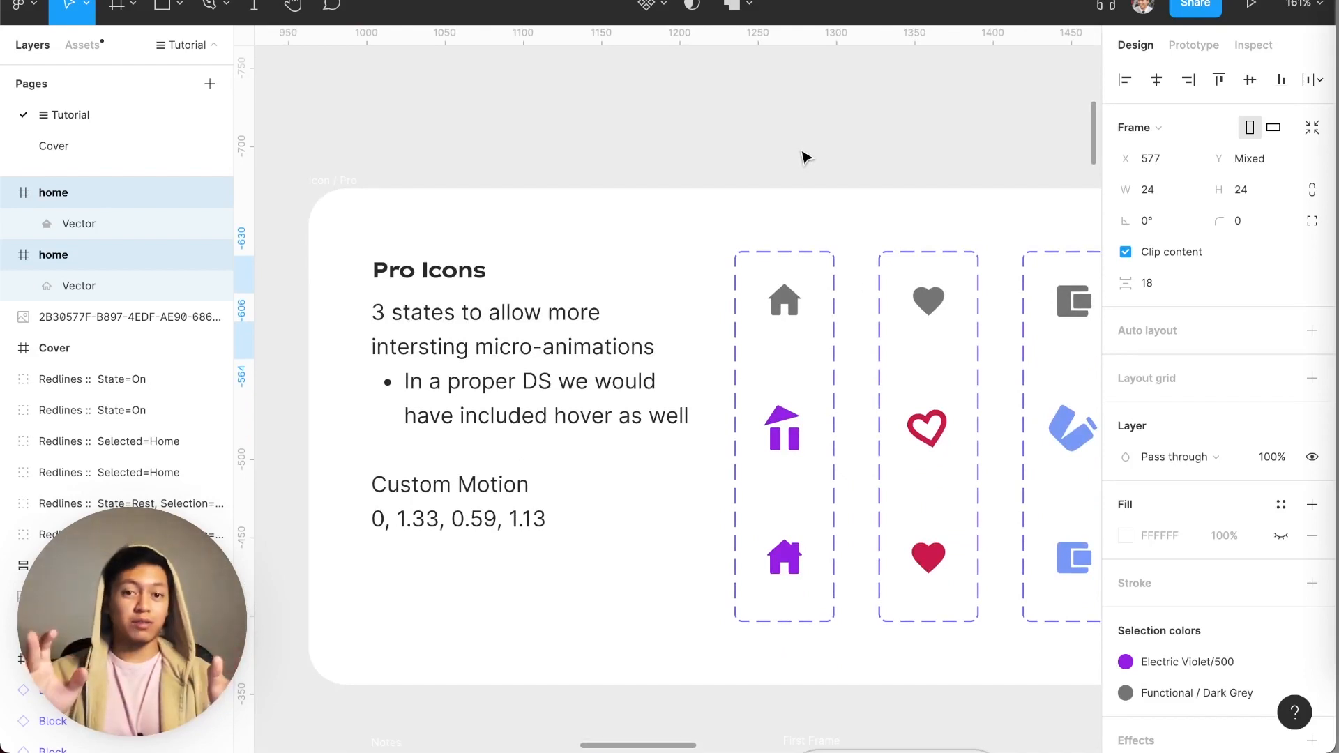
- Examine the home, heart, wallet and settings icon sets in the Pro Icons card and the Activity #2 note
{"action": "left_click", "coordinate": [785, 302]}
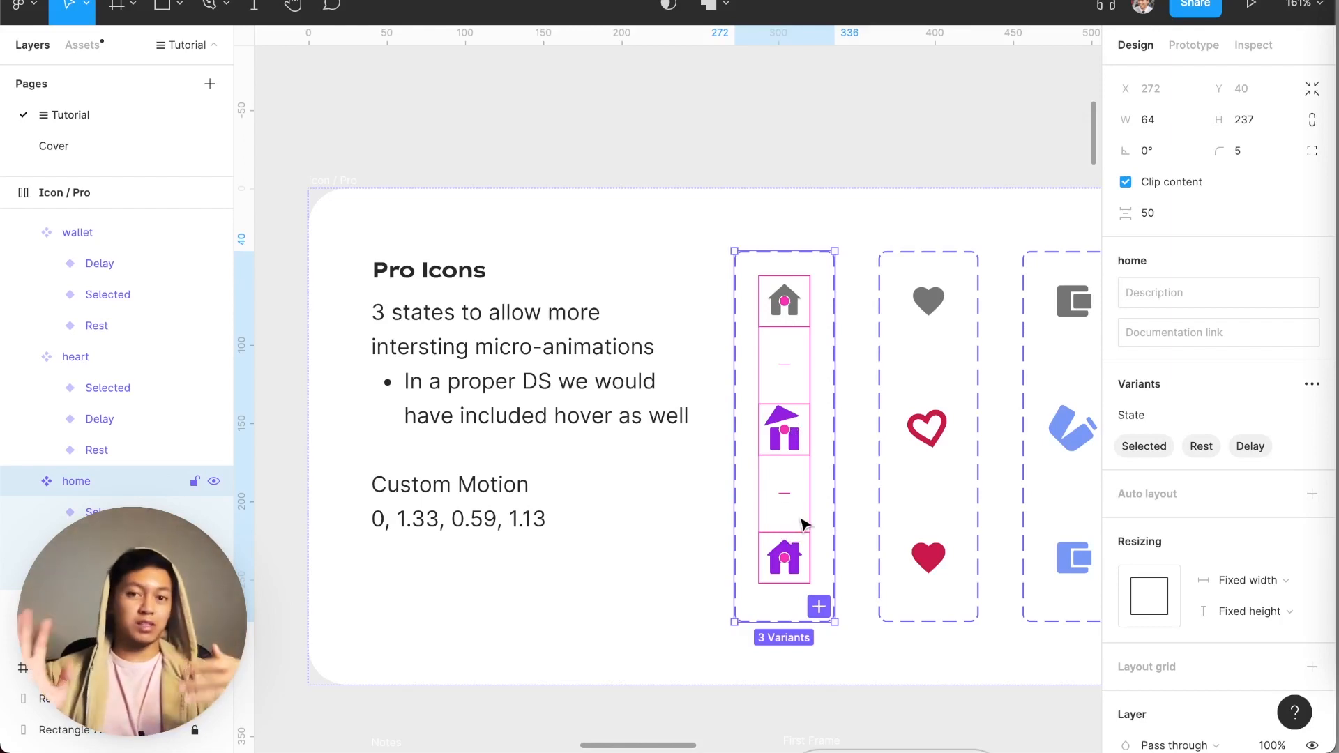
{"action": "scroll", "coordinate": [777, 470], "scroll_direction": "right", "scroll_amount": 5}
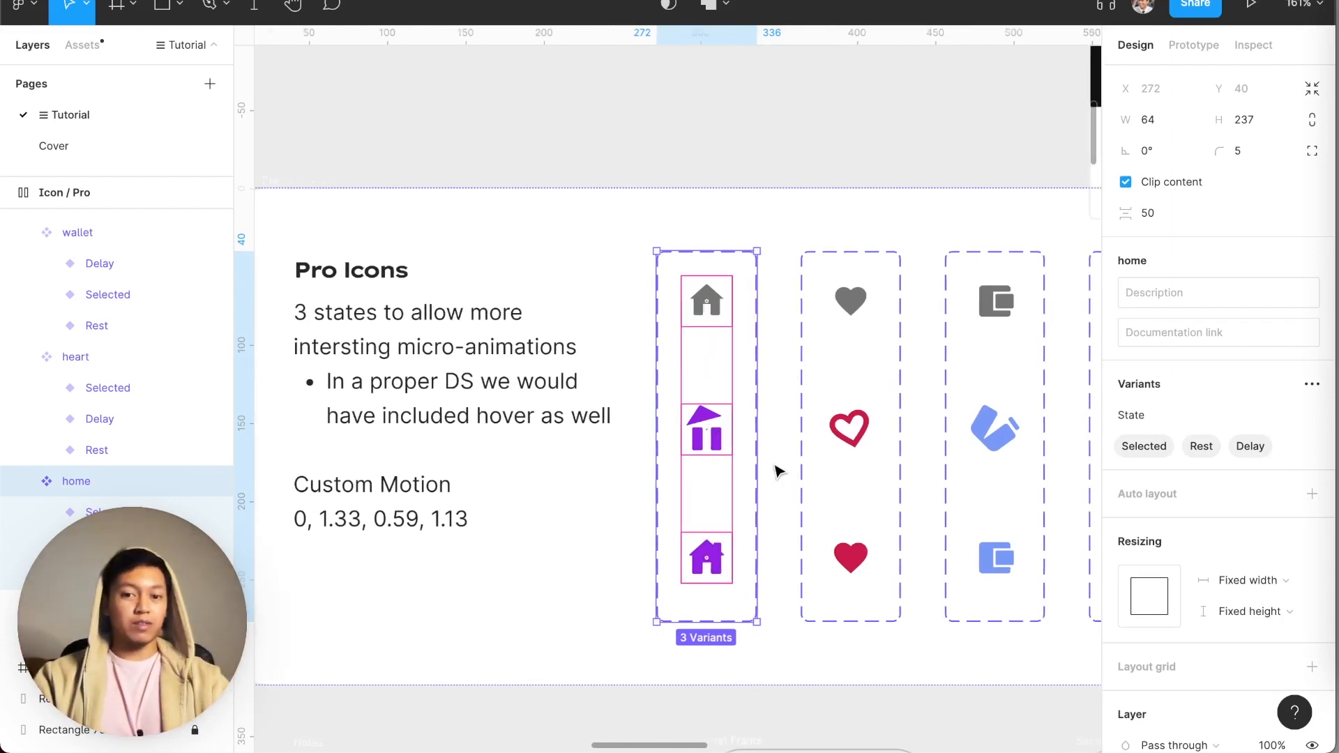
{"action": "left_click", "coordinate": [792, 441]}
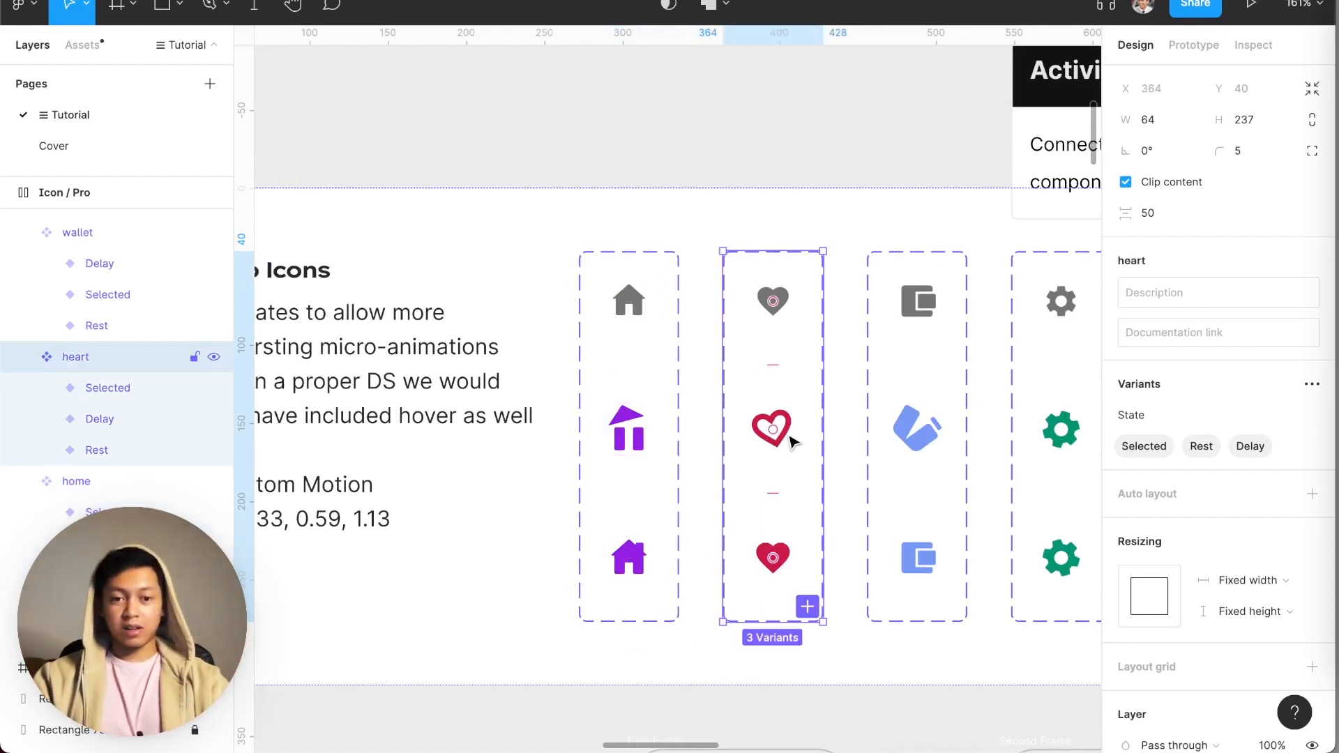
{"action": "scroll", "coordinate": [781, 437], "scroll_direction": "left", "scroll_amount": 1}
{"action": "scroll", "coordinate": [776, 430], "scroll_direction": "right", "scroll_amount": 1}
{"action": "scroll", "coordinate": [773, 428], "scroll_direction": "left", "scroll_amount": 1}
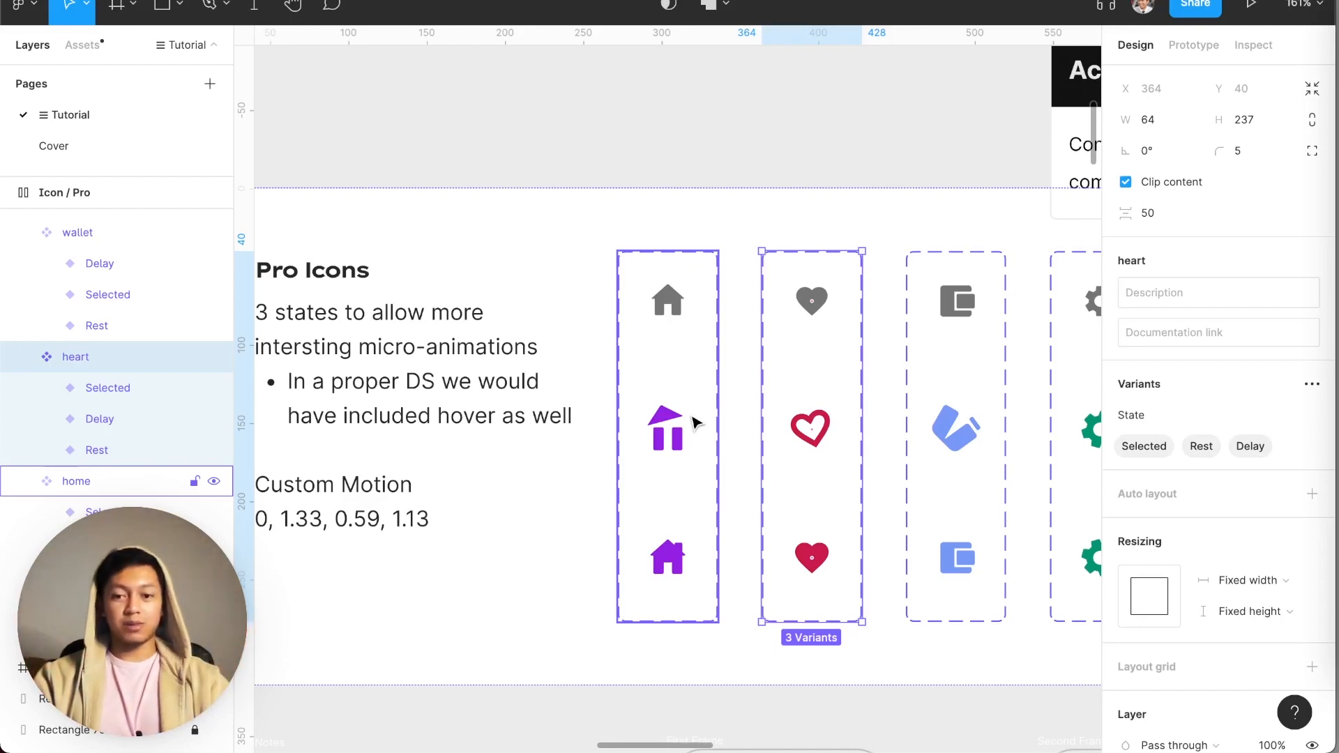
{"action": "scroll", "coordinate": [695, 422], "scroll_direction": "right", "scroll_amount": 5}
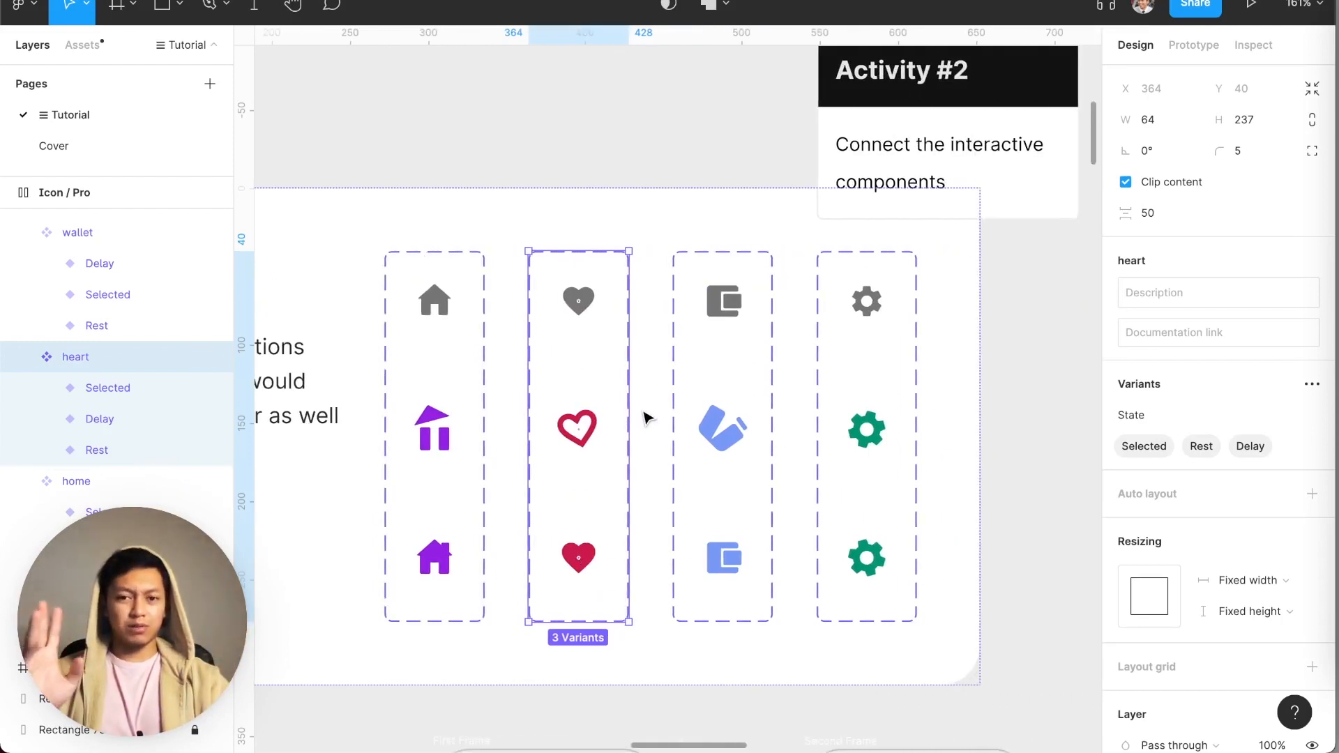
{"action": "scroll", "coordinate": [645, 418], "scroll_direction": "right", "scroll_amount": 5}
{"action": "left_click", "coordinate": [934, 304]}
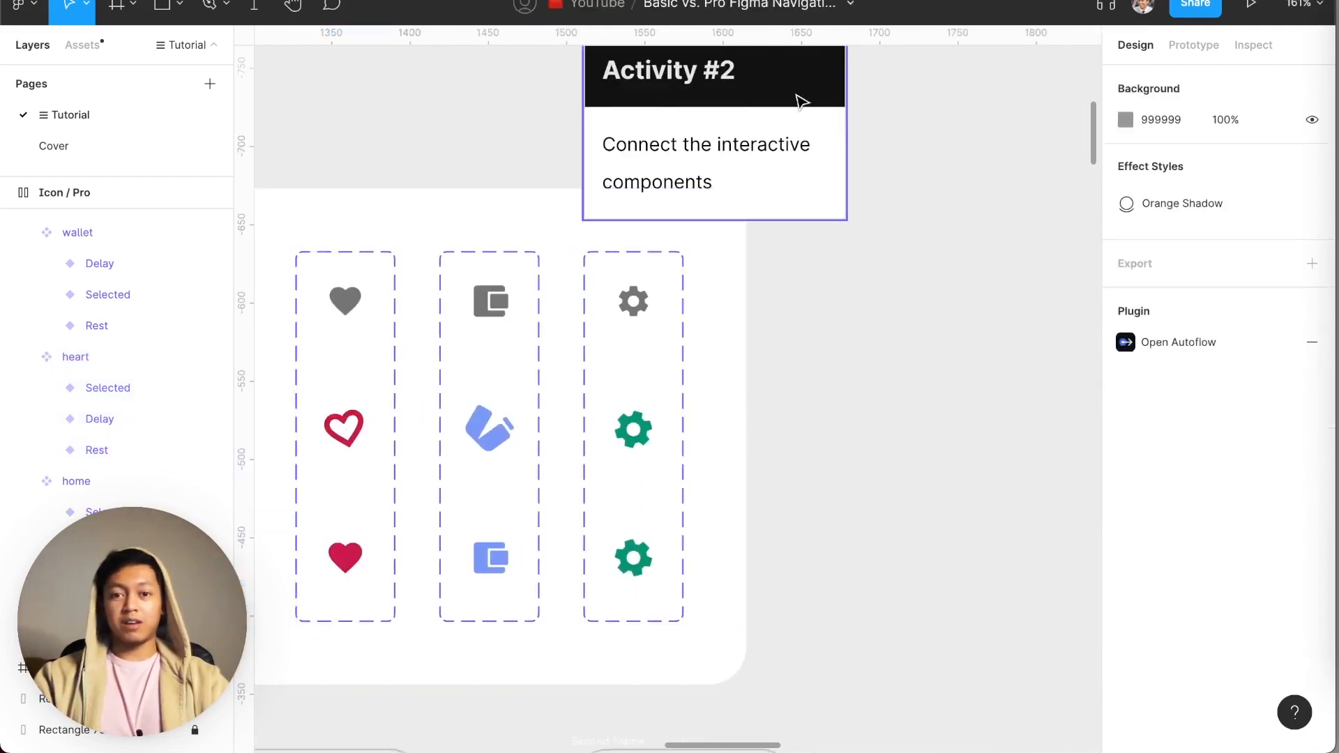
{"action": "left_click", "coordinate": [802, 102]}
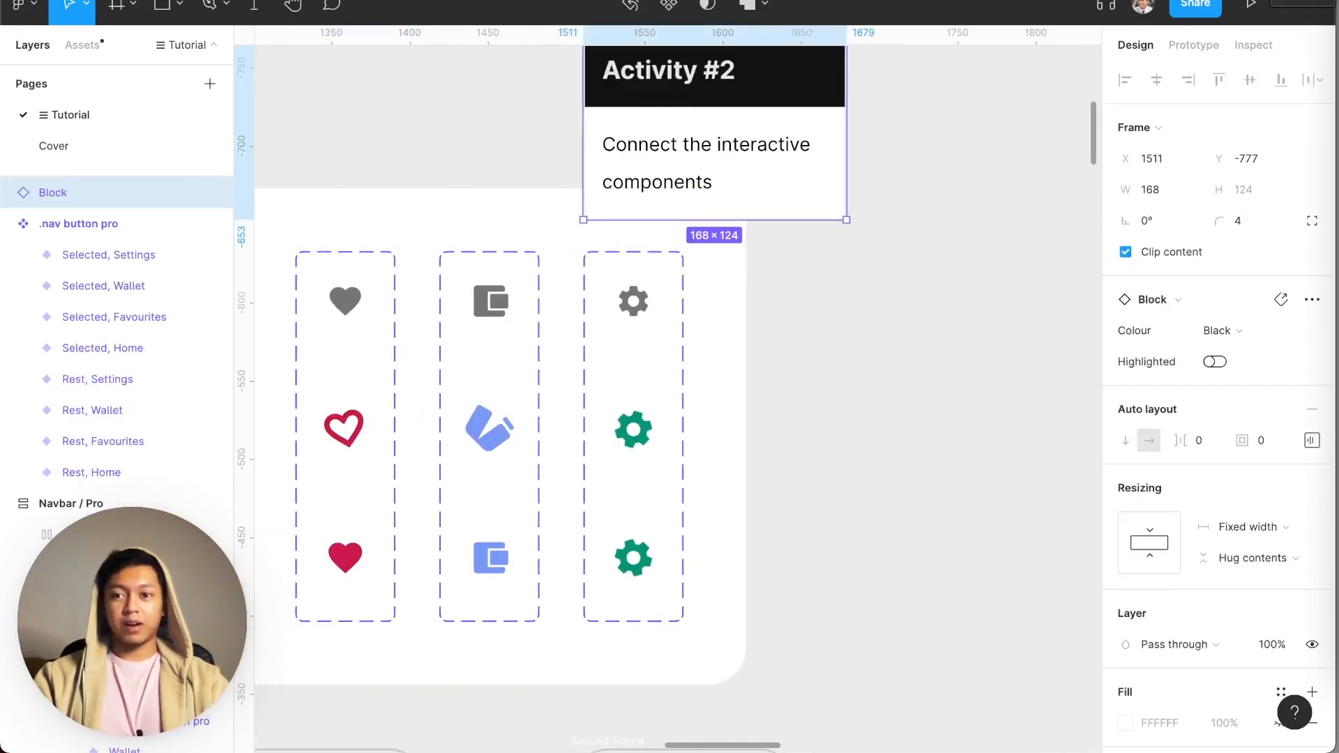
- Narrow the editor window to expose the Prototype Space preview beside it, check the preview and return to the editor
{"action": "left_click_drag", "start_coordinate": [1335, 3], "coordinate": [1086, 3]}
{"action": "left_click", "coordinate": [1239, 167]}
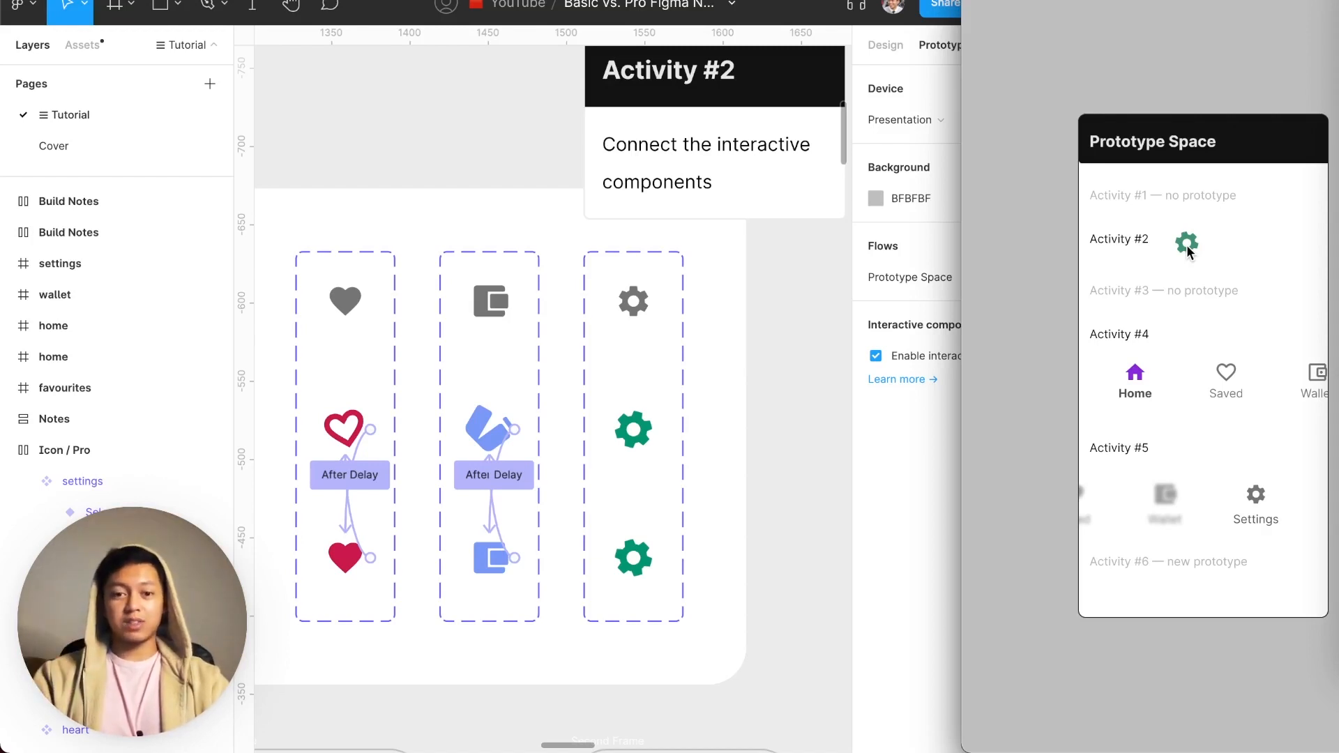
{"action": "left_click", "coordinate": [767, 307]}
- Hide the interface and examine the Smart Animate Basics notes with the First Frame layer structure
{"action": "scroll", "coordinate": [793, 362], "scroll_direction": "down", "scroll_amount": 5}
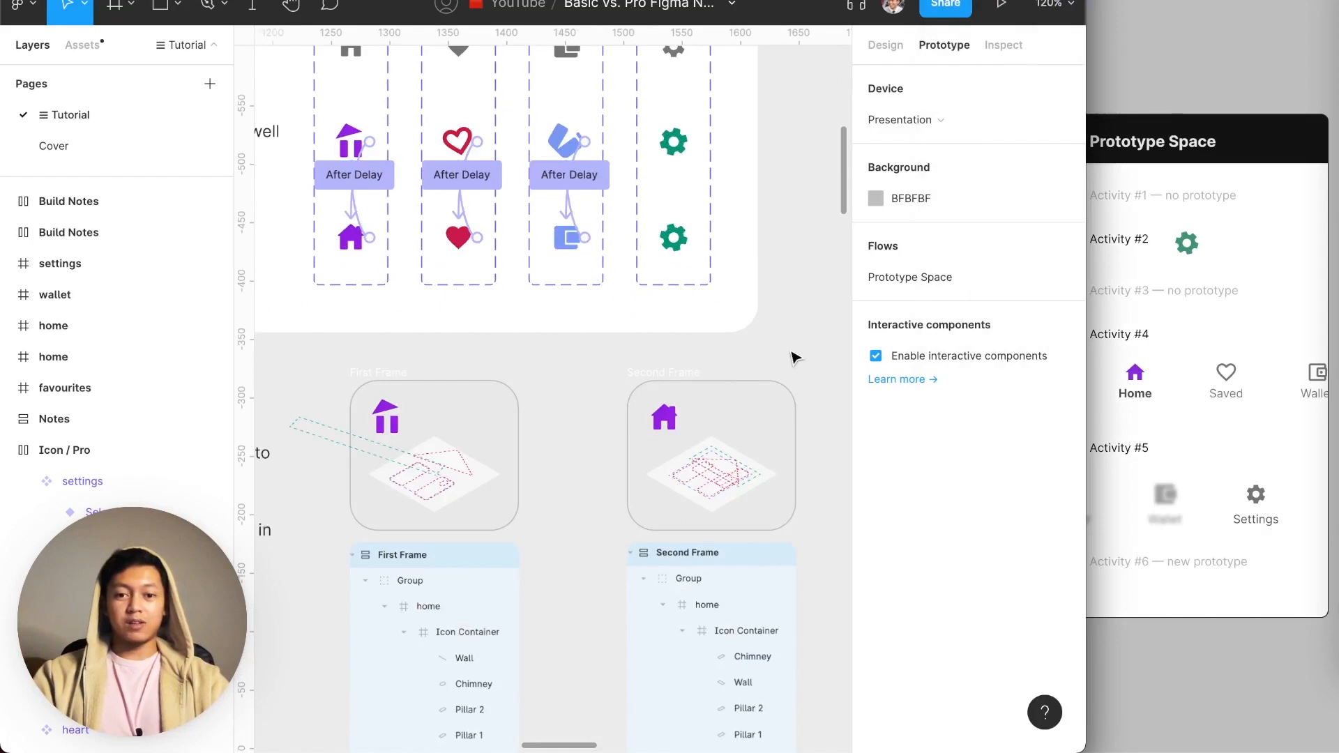
{"action": "scroll", "coordinate": [795, 358], "scroll_direction": "down", "scroll_amount": 3}
{"action": "scroll", "coordinate": [792, 349], "scroll_direction": "left", "scroll_amount": 4}
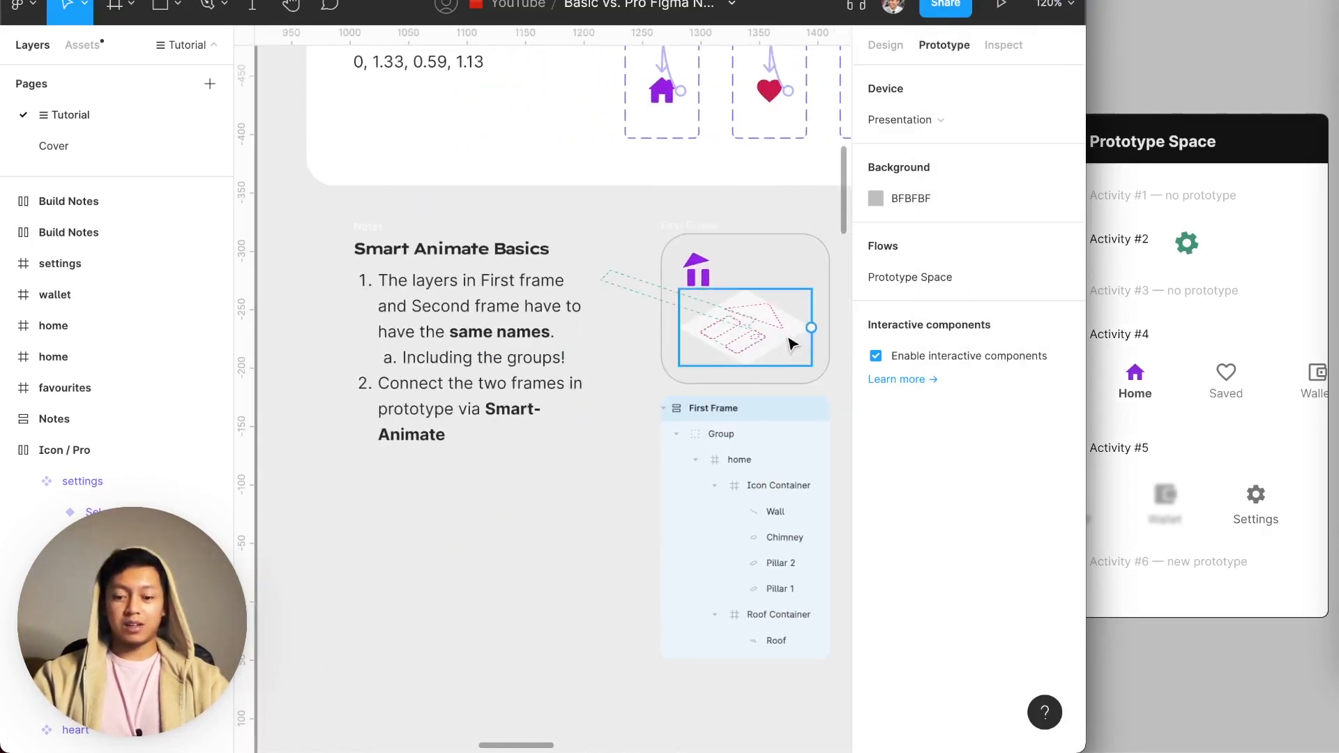
{"action": "key", "text": "super+backslash"}
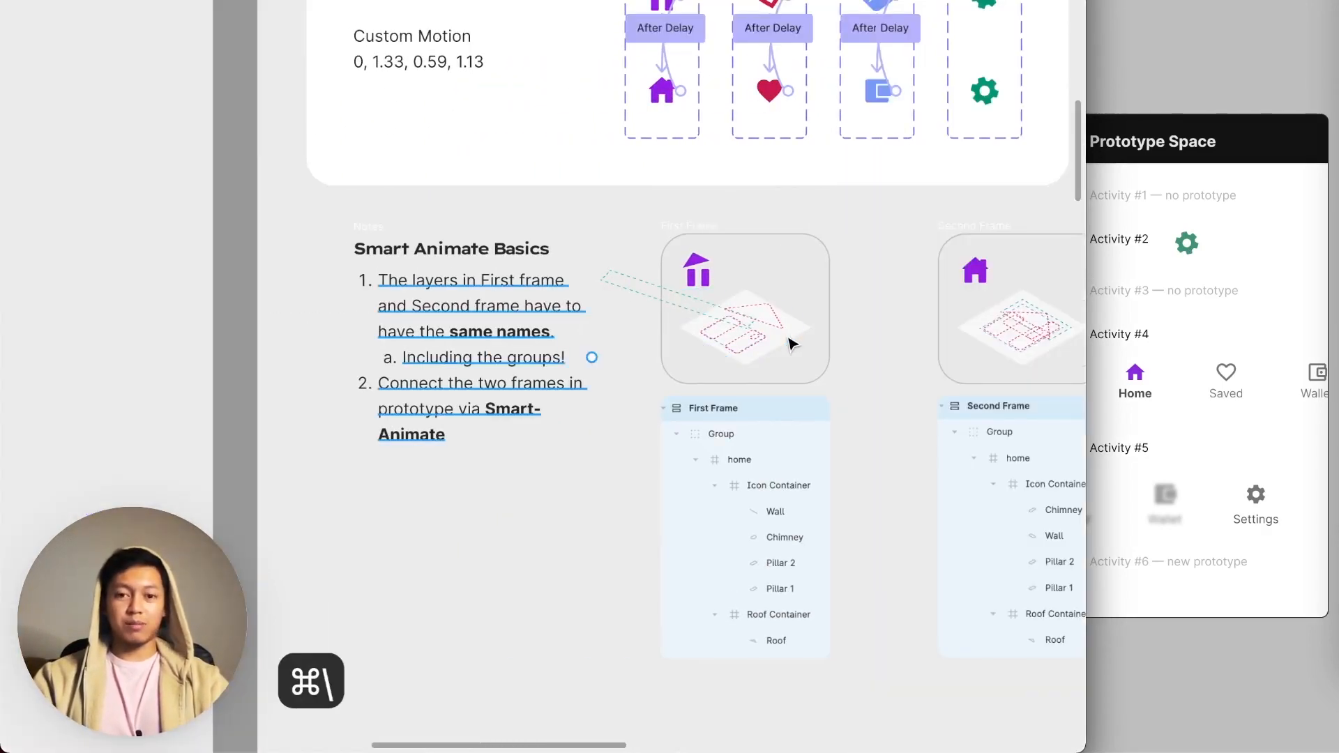
{"action": "scroll", "coordinate": [595, 266], "scroll_direction": "down", "scroll_amount": 3}
{"action": "scroll", "coordinate": [592, 219], "scroll_direction": "up", "scroll_amount": 5}
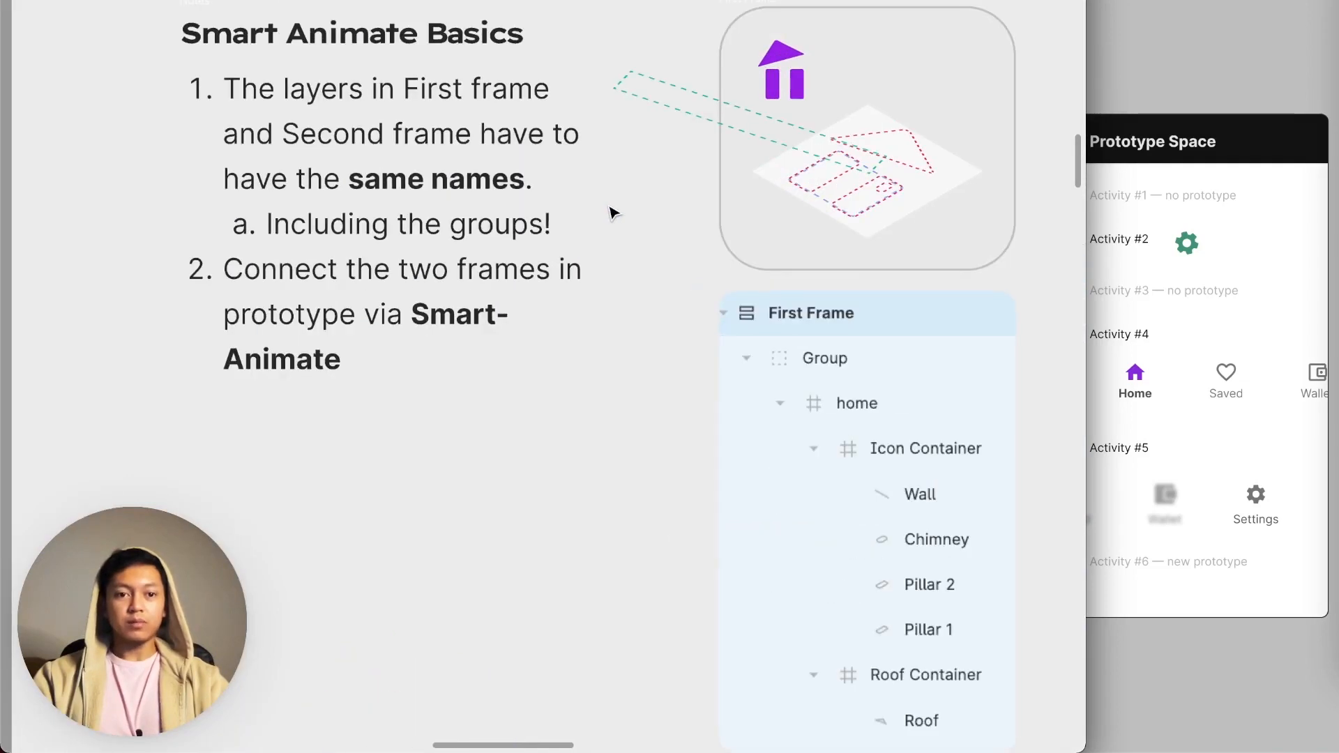
{"action": "scroll", "coordinate": [613, 212], "scroll_direction": "up", "scroll_amount": 1}
{"action": "scroll", "coordinate": [614, 213], "scroll_direction": "right", "scroll_amount": 3}
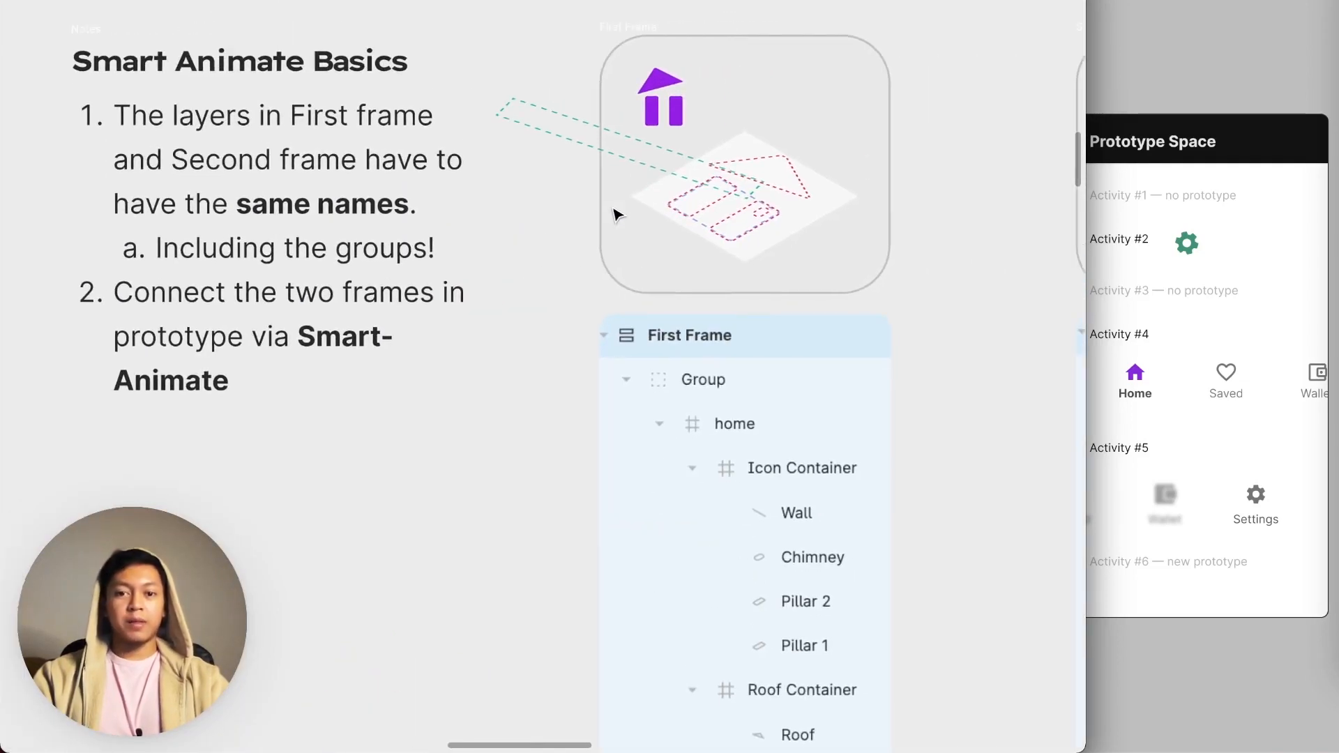
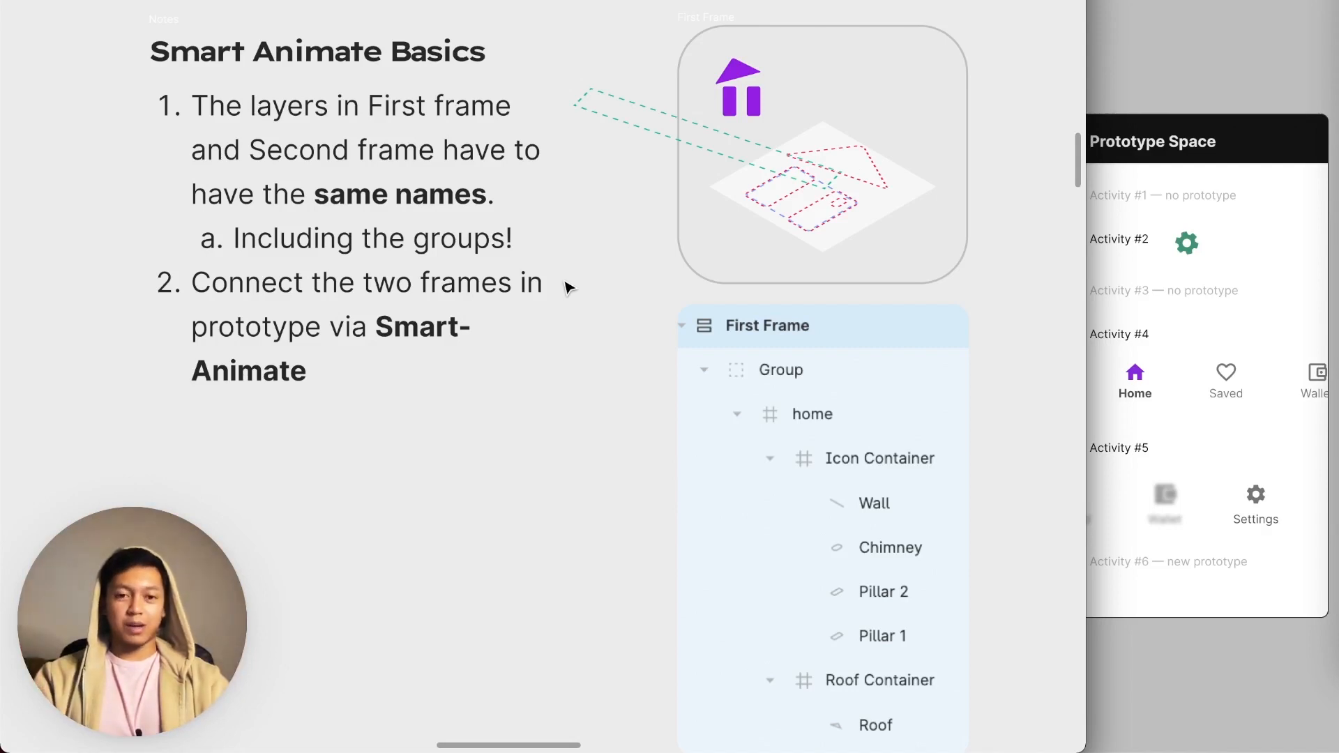
{"action": "scroll", "coordinate": [586, 276], "scroll_direction": "down", "scroll_amount": 3}
{"action": "scroll", "coordinate": [585, 277], "scroll_direction": "up", "scroll_amount": 2}
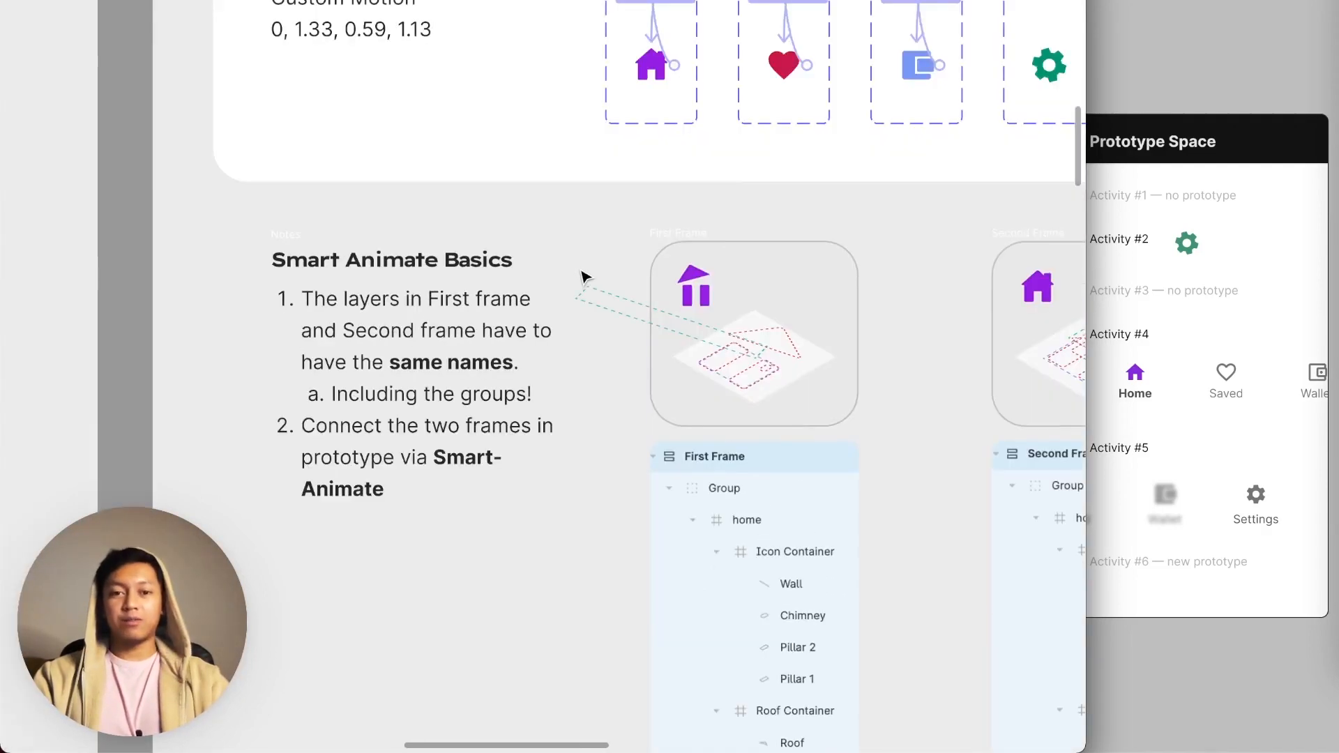
- Restore the interface and connect the settings icon's Delay variant to its Selected variant with a prototype interaction
{"action": "scroll", "coordinate": [586, 279], "scroll_direction": "up", "scroll_amount": 5}
{"action": "scroll", "coordinate": [590, 272], "scroll_direction": "right", "scroll_amount": 5}
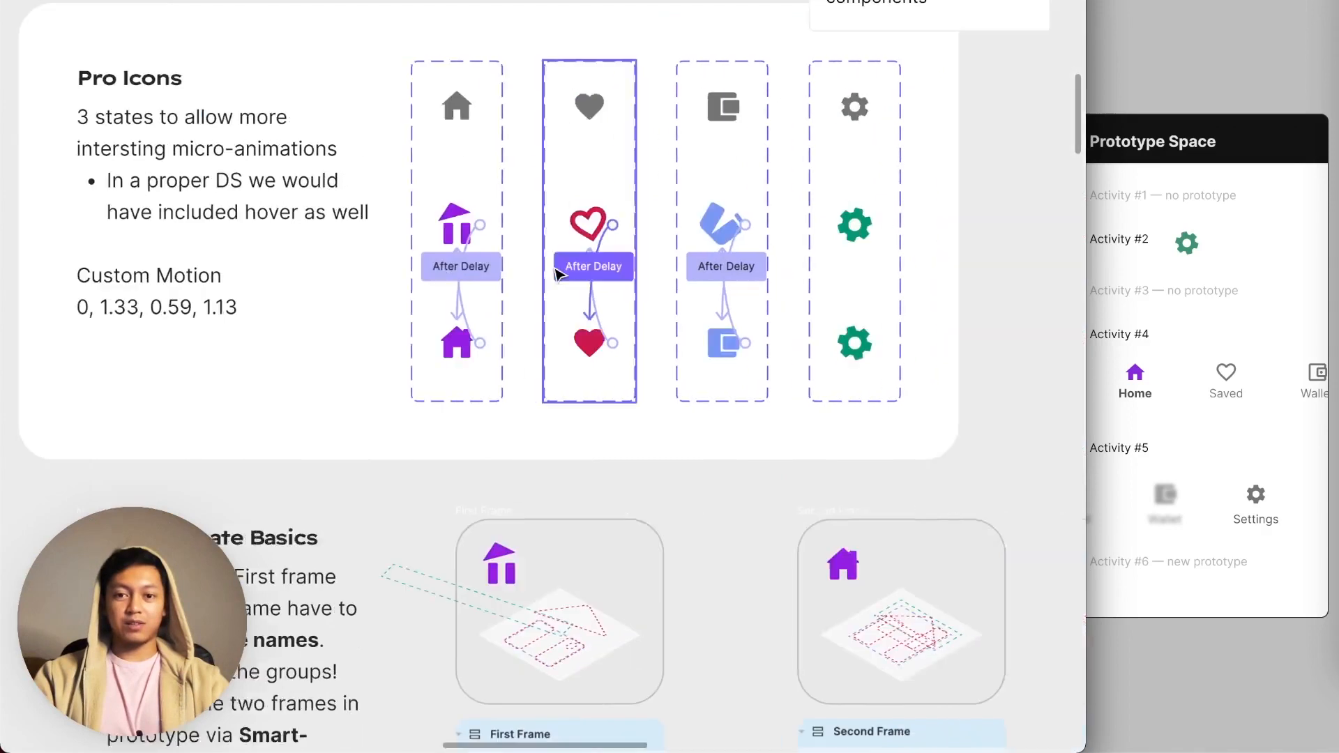
{"action": "scroll", "coordinate": [628, 233], "scroll_direction": "up", "scroll_amount": 4}
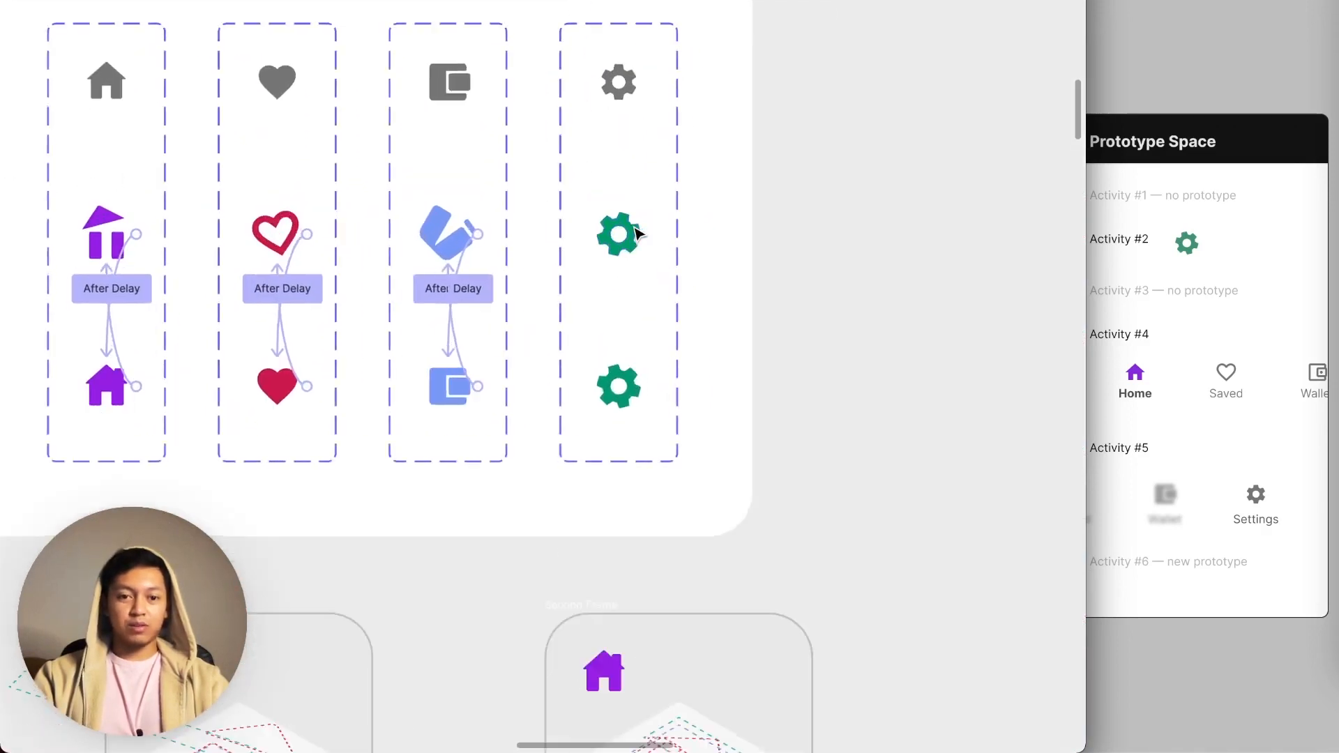
{"action": "left_click", "coordinate": [618, 251]}
{"action": "left_click", "coordinate": [623, 389]}
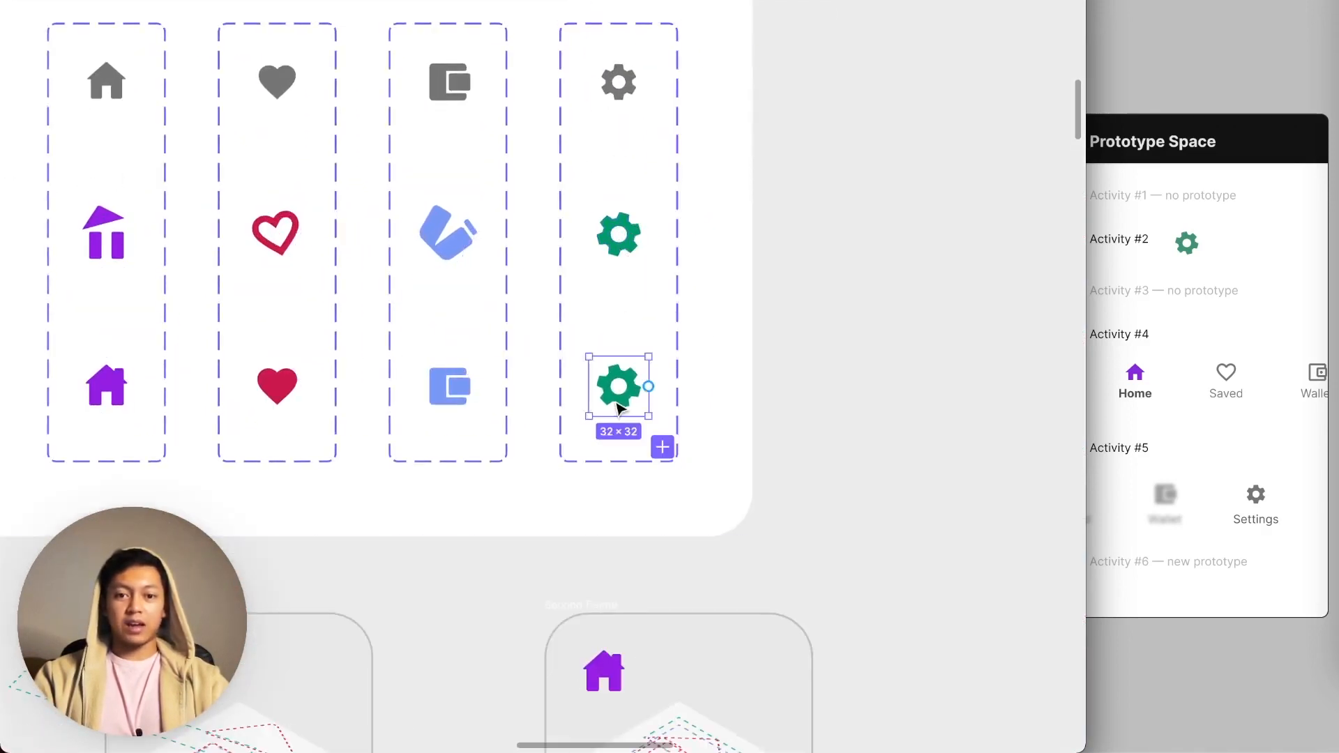
{"action": "left_click", "coordinate": [625, 258]}
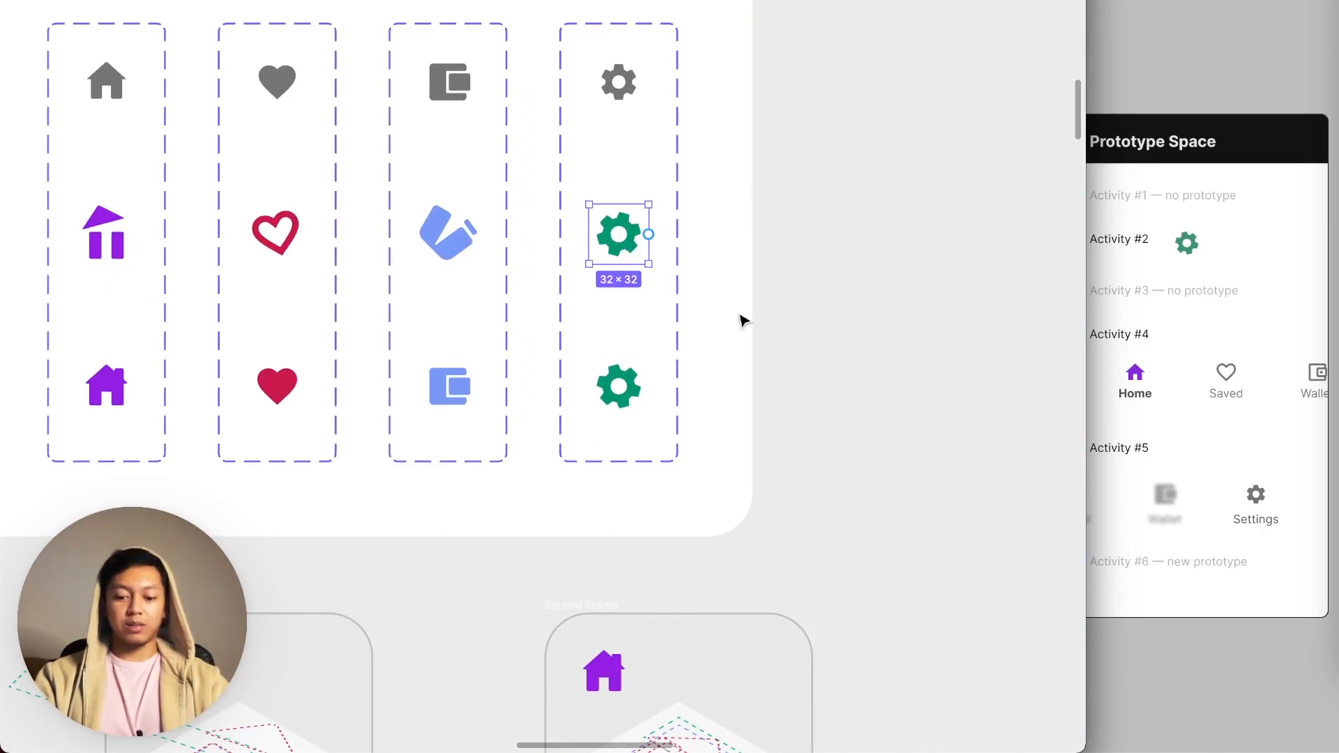
{"action": "key", "text": "super+backslash"}
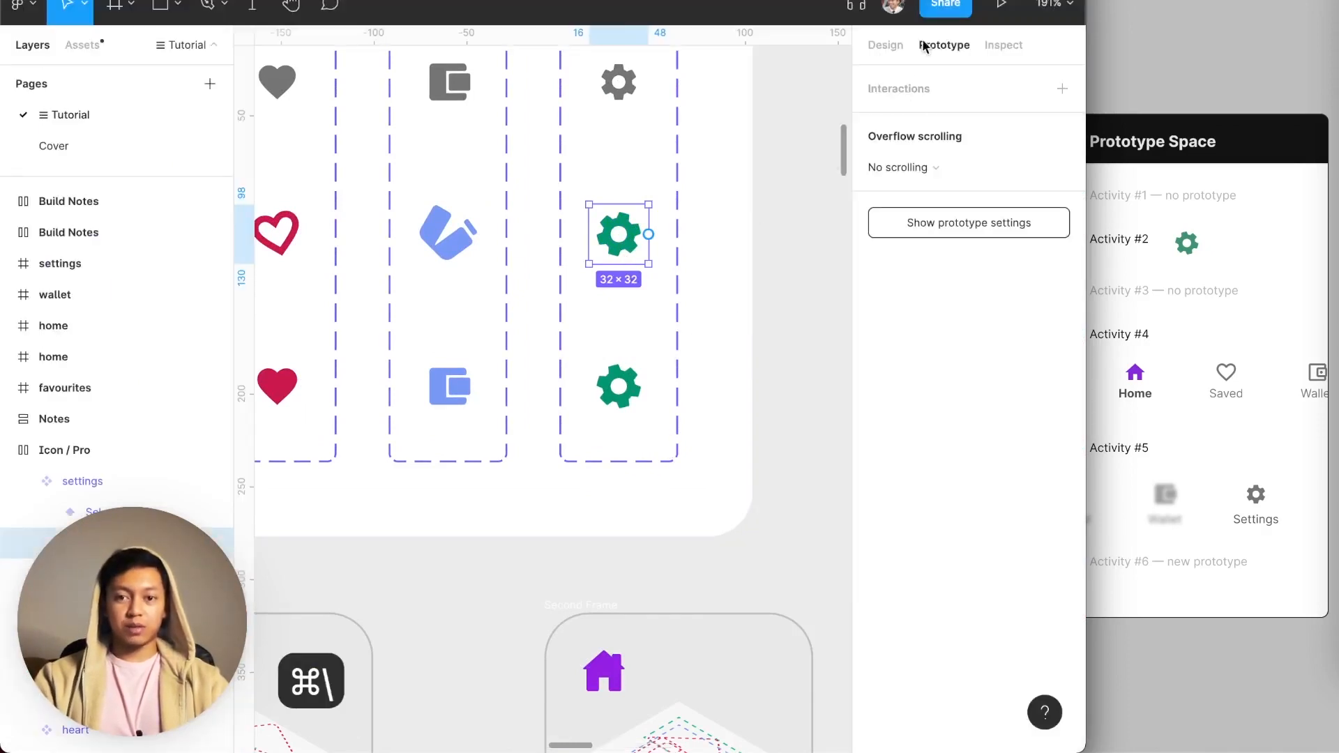
{"action": "left_click", "coordinate": [881, 46]}
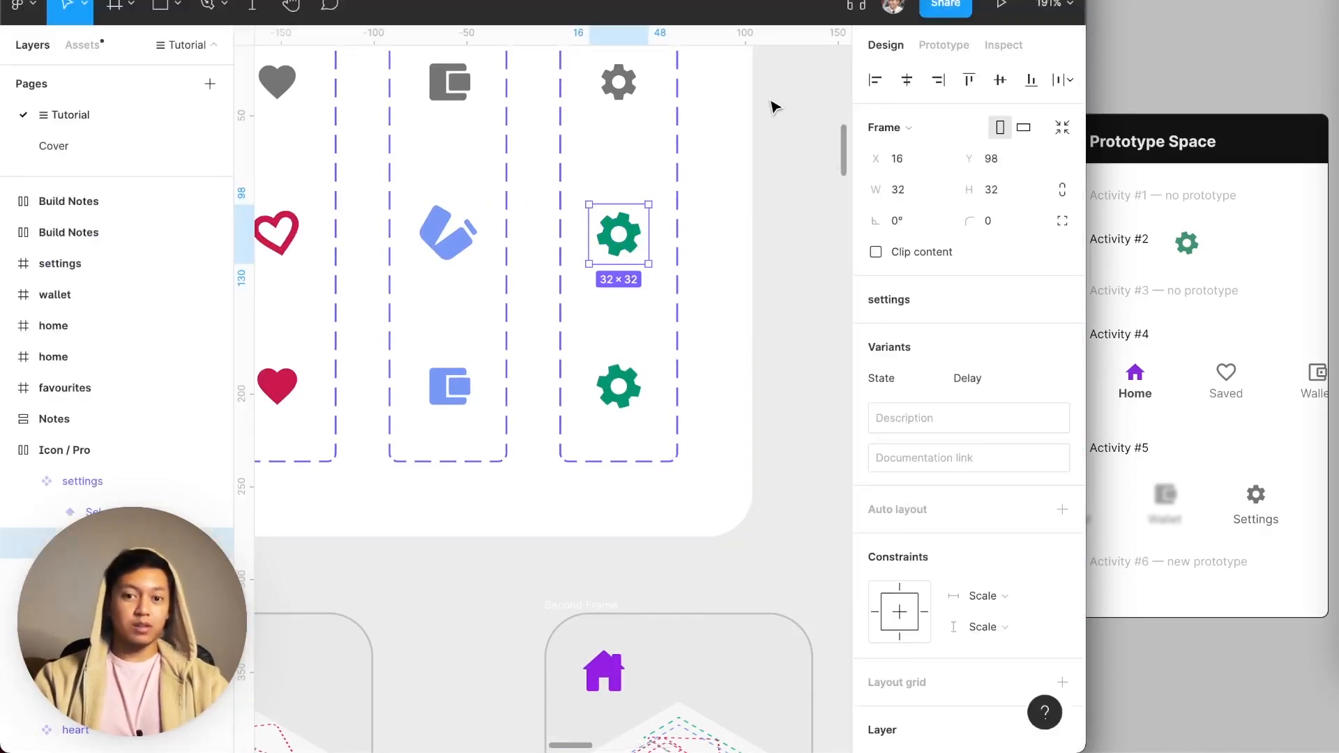
{"action": "left_click", "coordinate": [966, 47]}
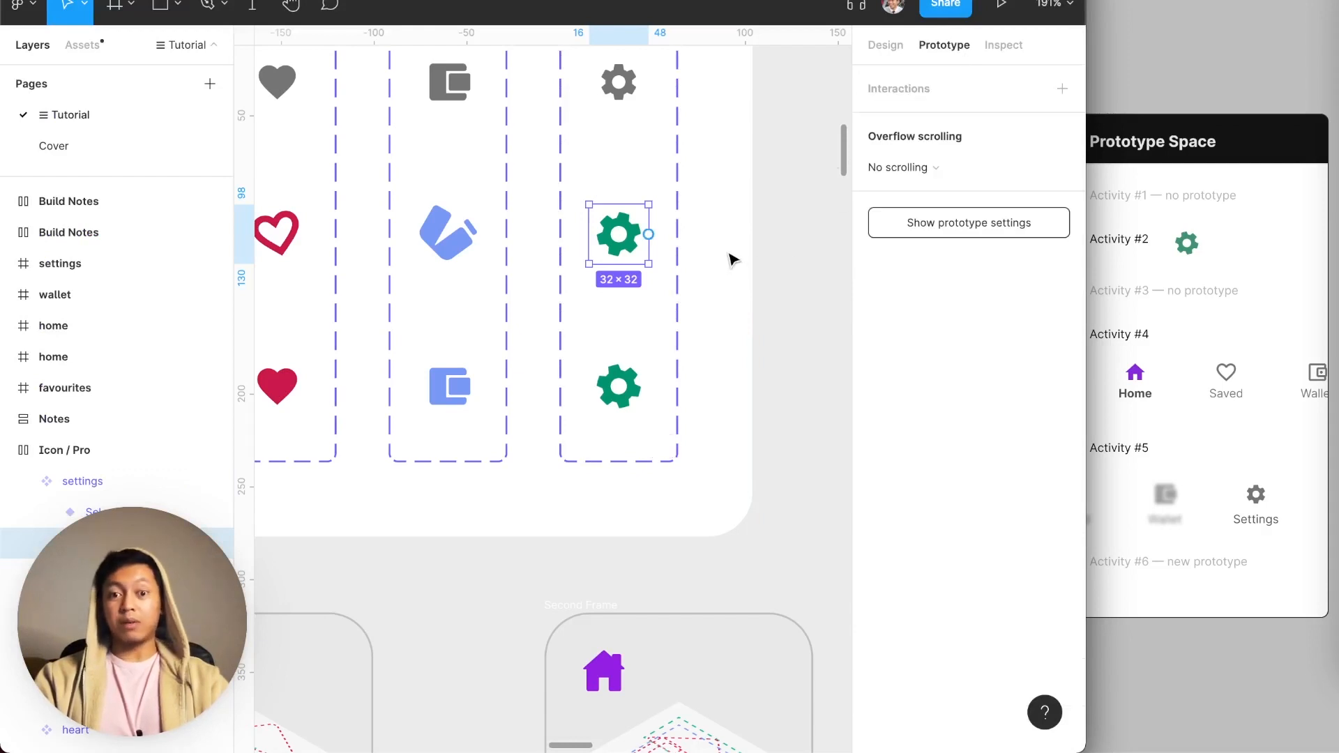
{"action": "left_click_drag", "start_coordinate": [650, 235], "coordinate": [642, 384]}
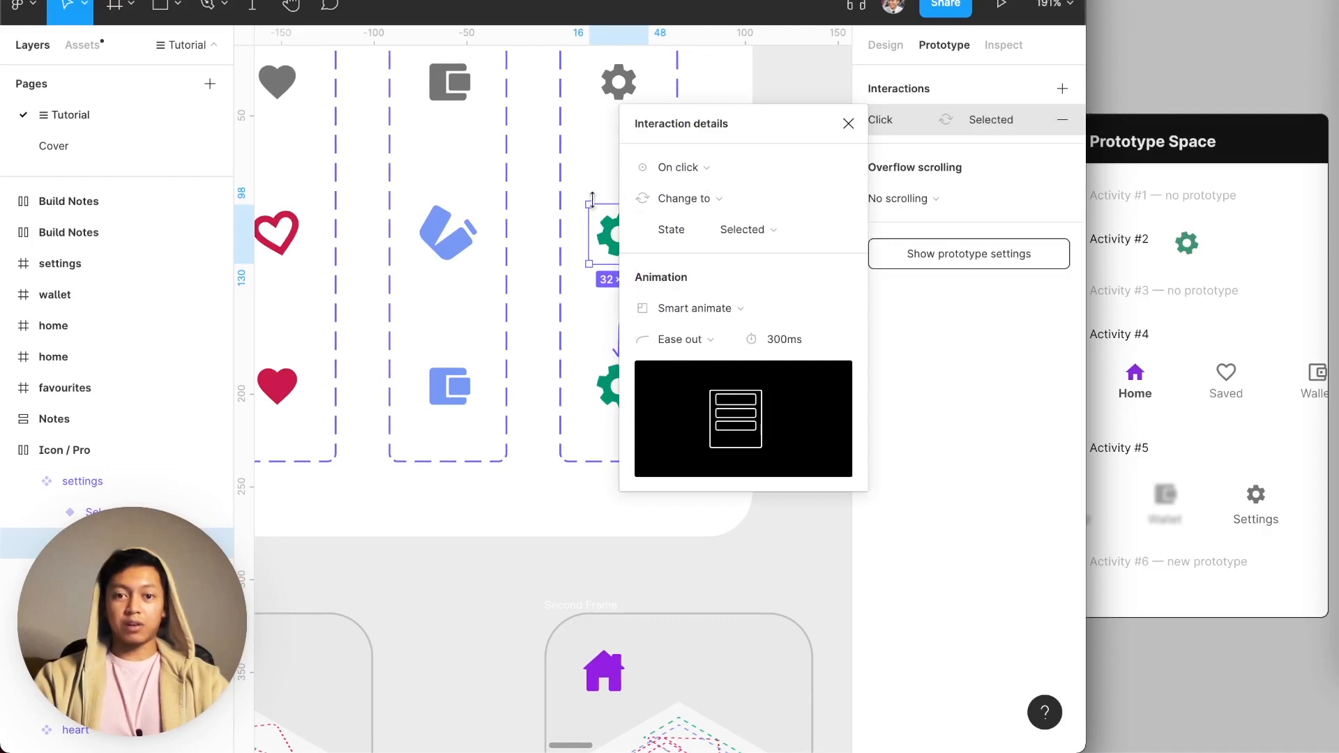
- Set the settings icon interaction's trigger to After delay with a 100 ms delay
{"action": "scroll", "coordinate": [549, 218], "scroll_direction": "right", "scroll_amount": 2}
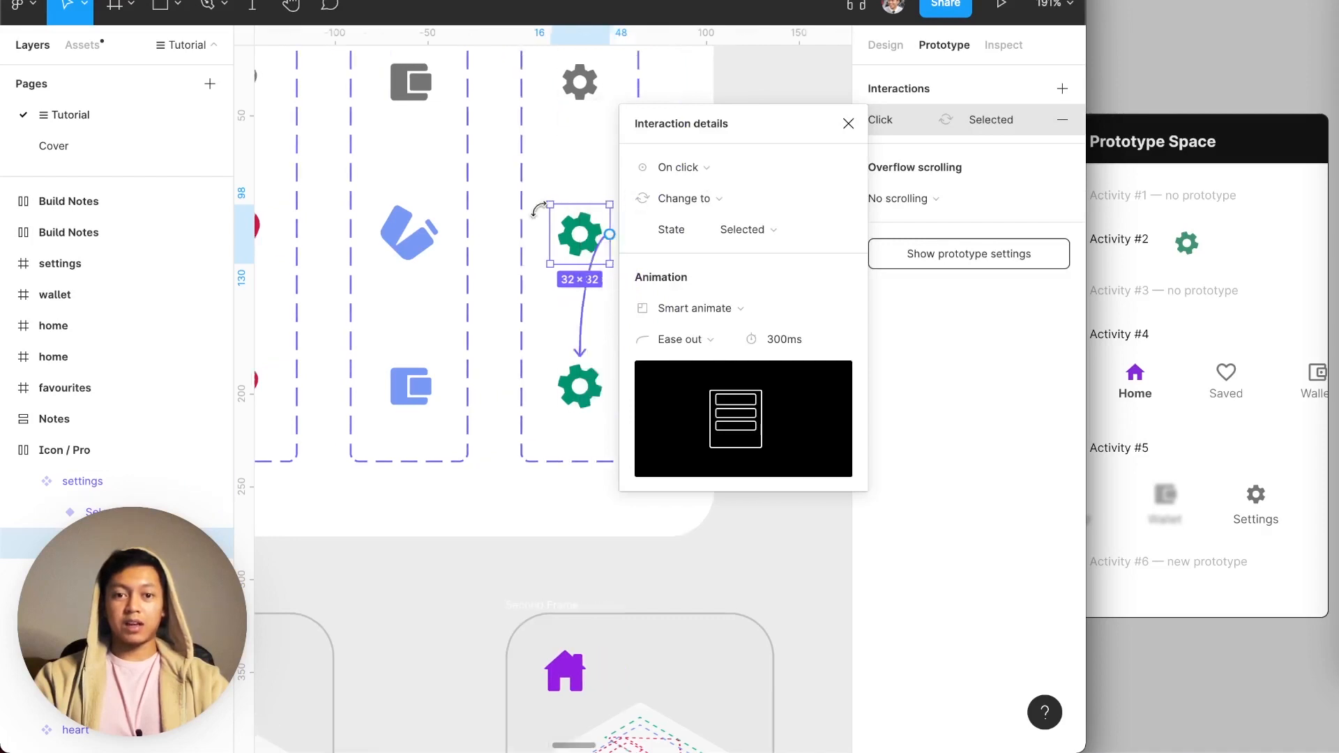
{"action": "left_click", "coordinate": [695, 169]}
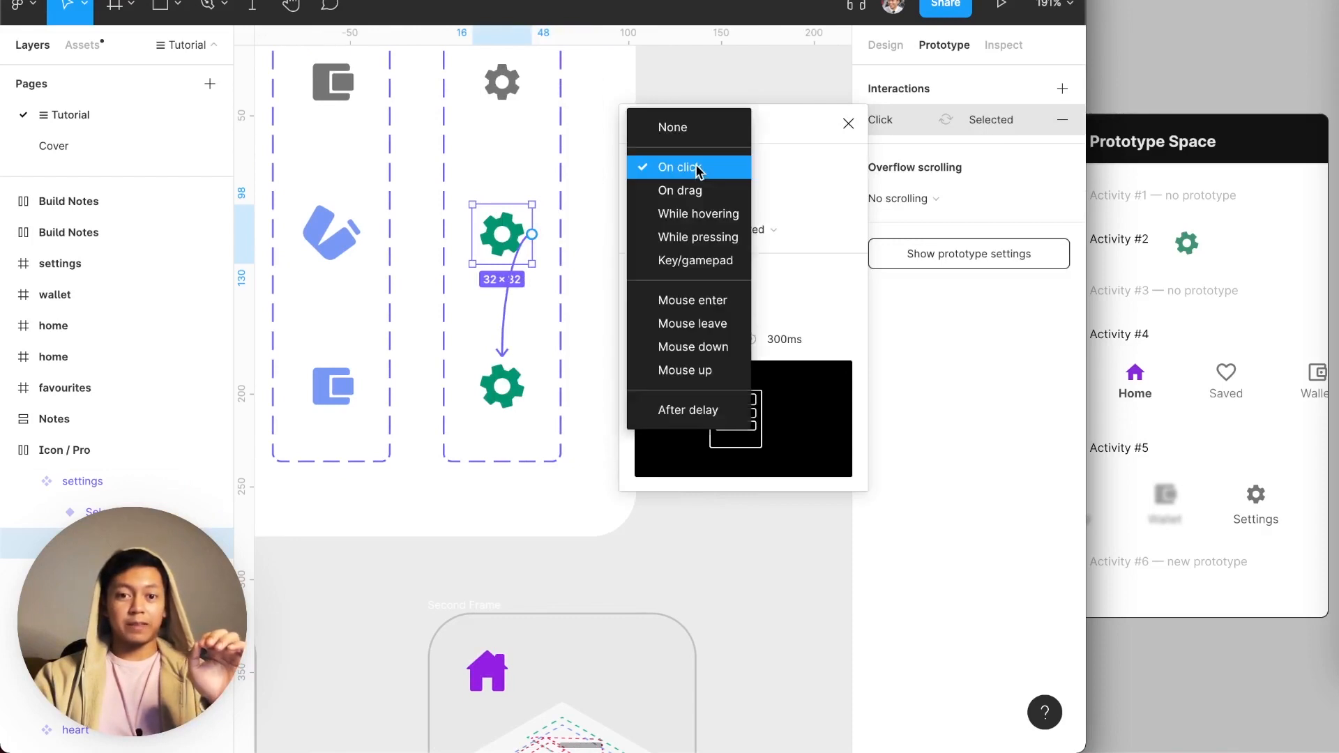
{"action": "left_click", "coordinate": [797, 153]}
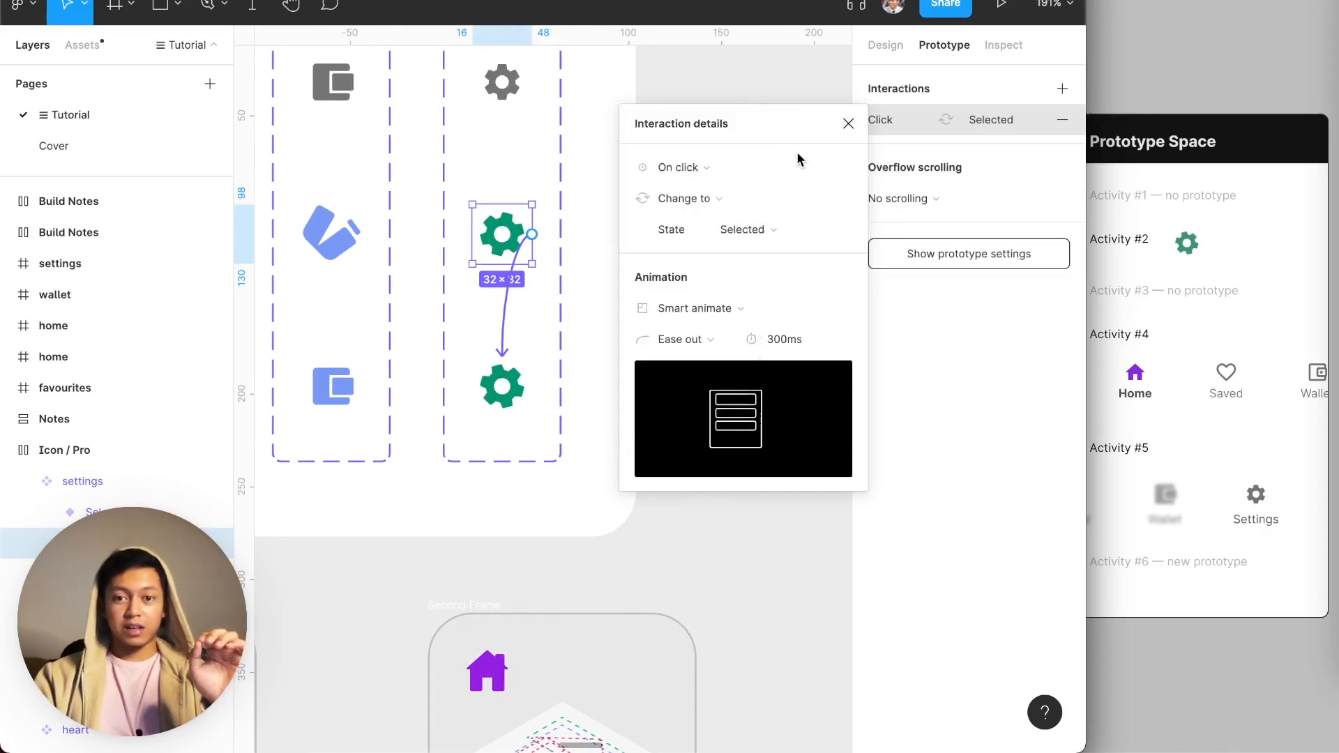
{"action": "left_click", "coordinate": [724, 171]}
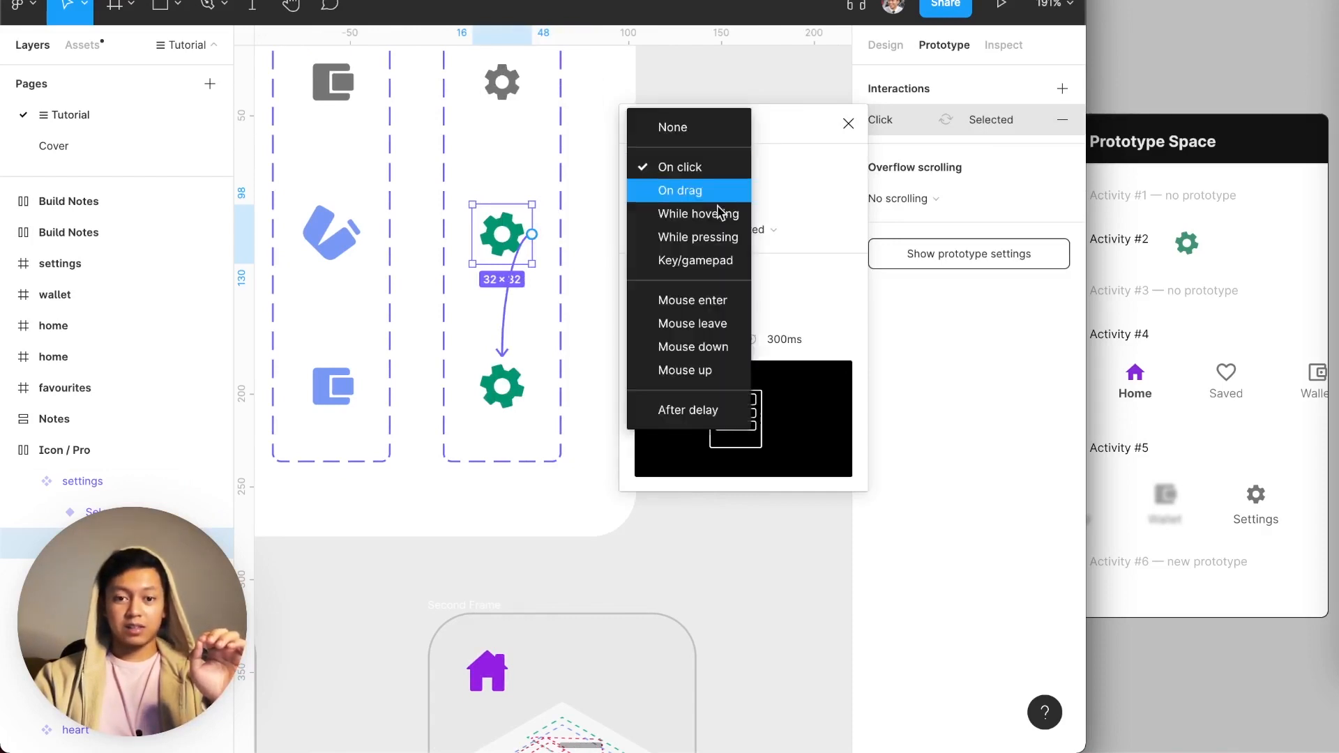
{"action": "left_click", "coordinate": [725, 409]}
{"action": "left_click", "coordinate": [780, 173]}
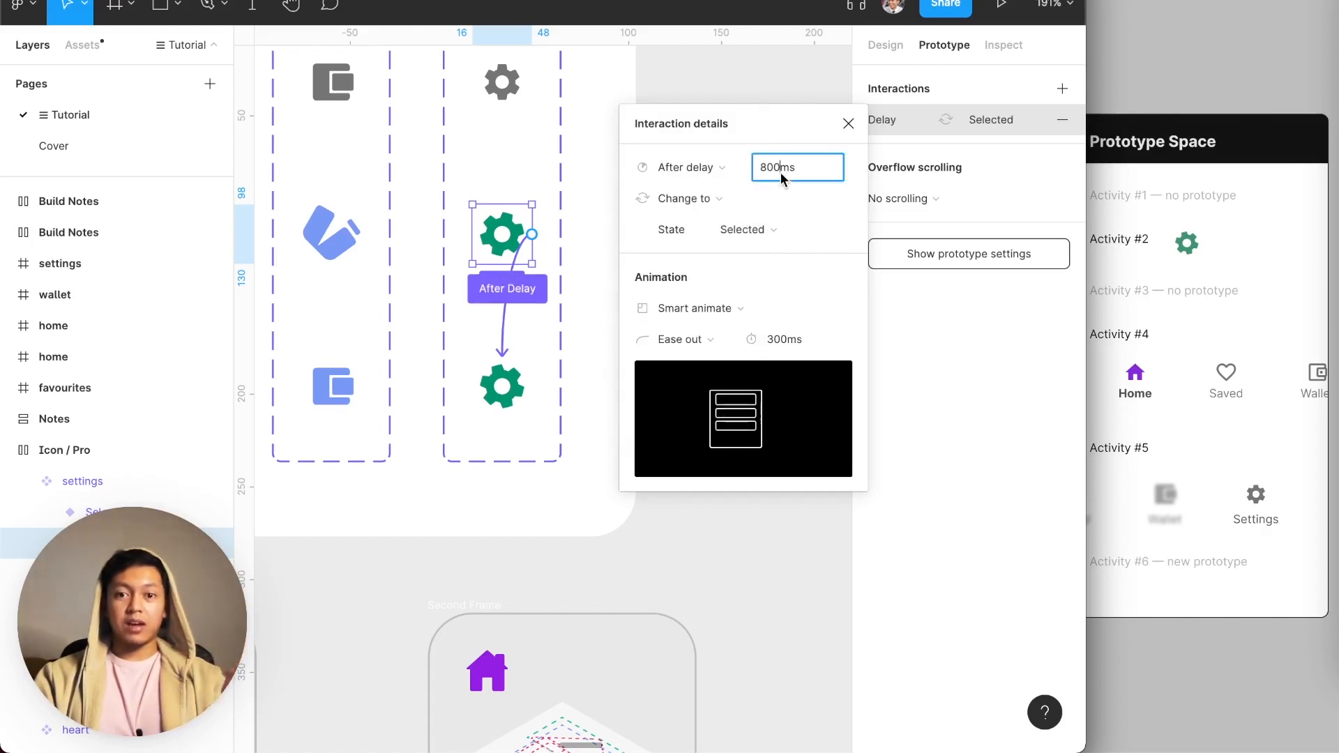
{"action": "type", "text": "100"}
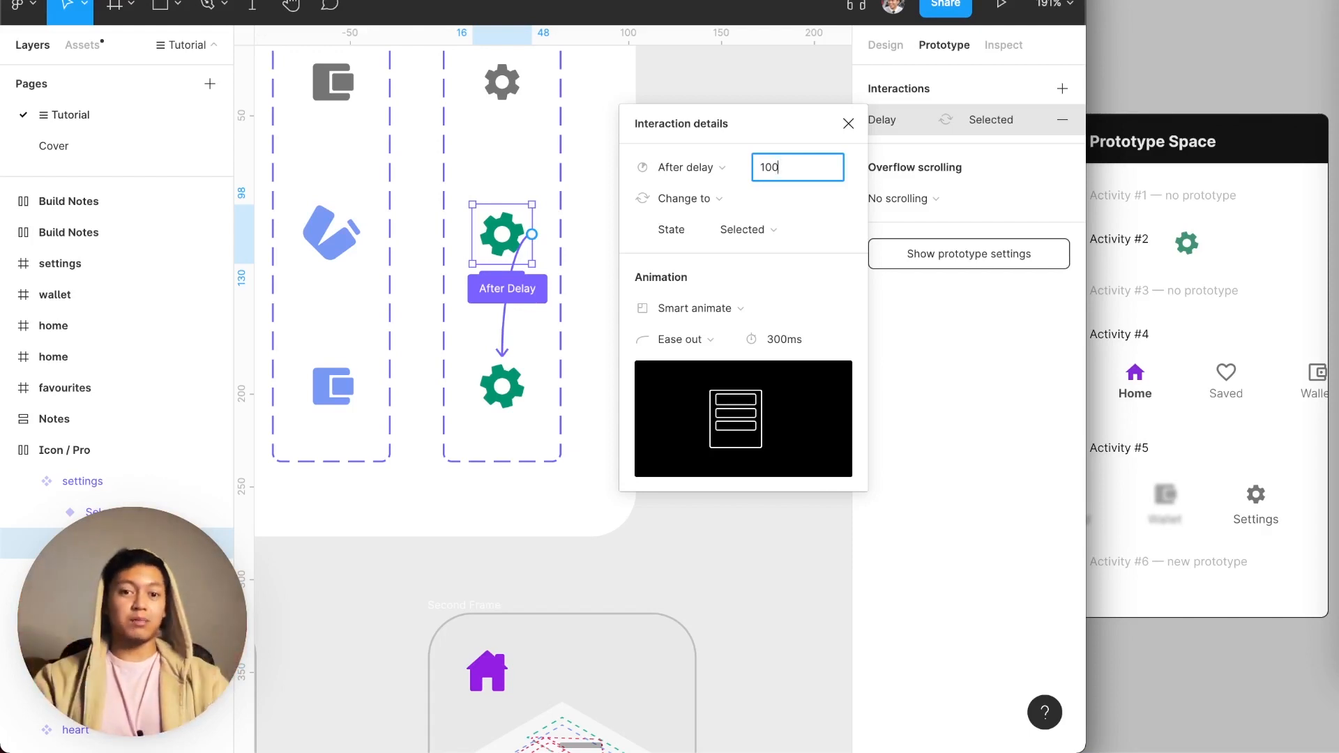
{"action": "key", "text": "Return"}
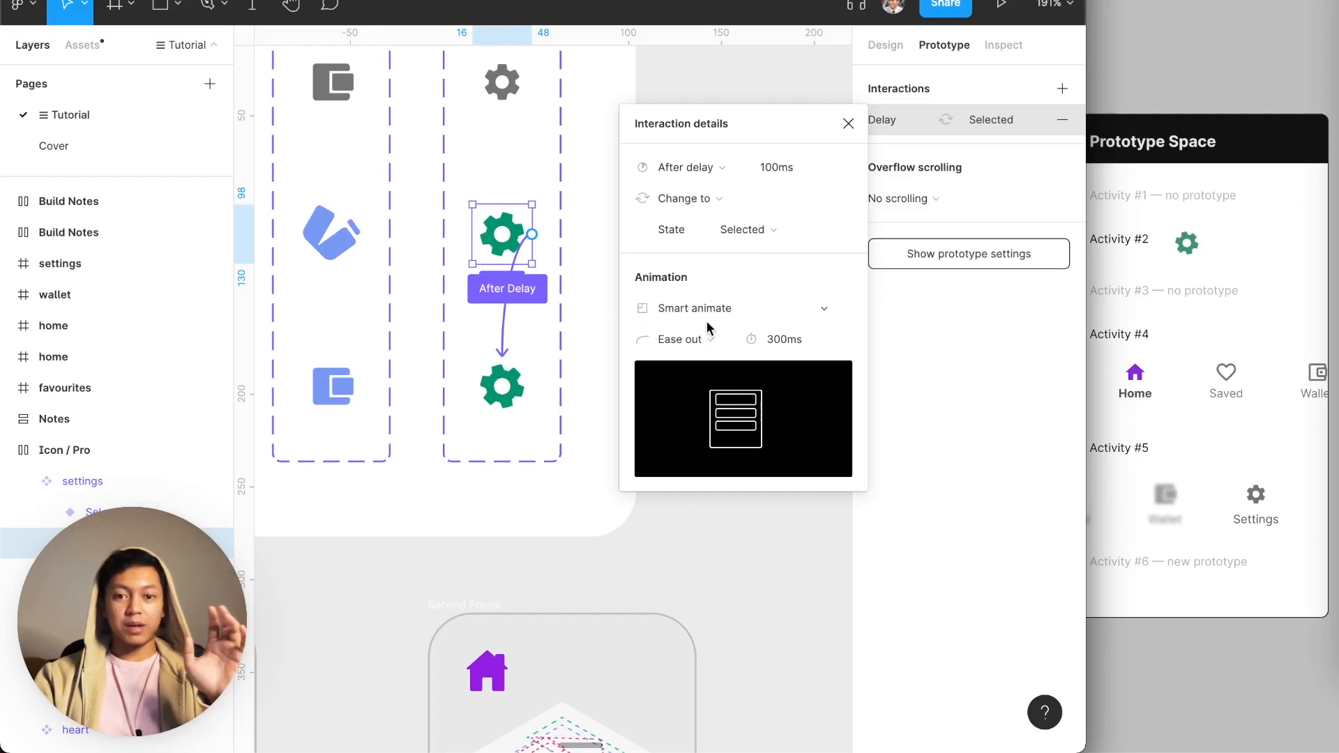
- Copy the Custom Motion values 0, 1.33, 0.59, 1.13 from the Pro Icons card
{"action": "left_click", "coordinate": [484, 304]}
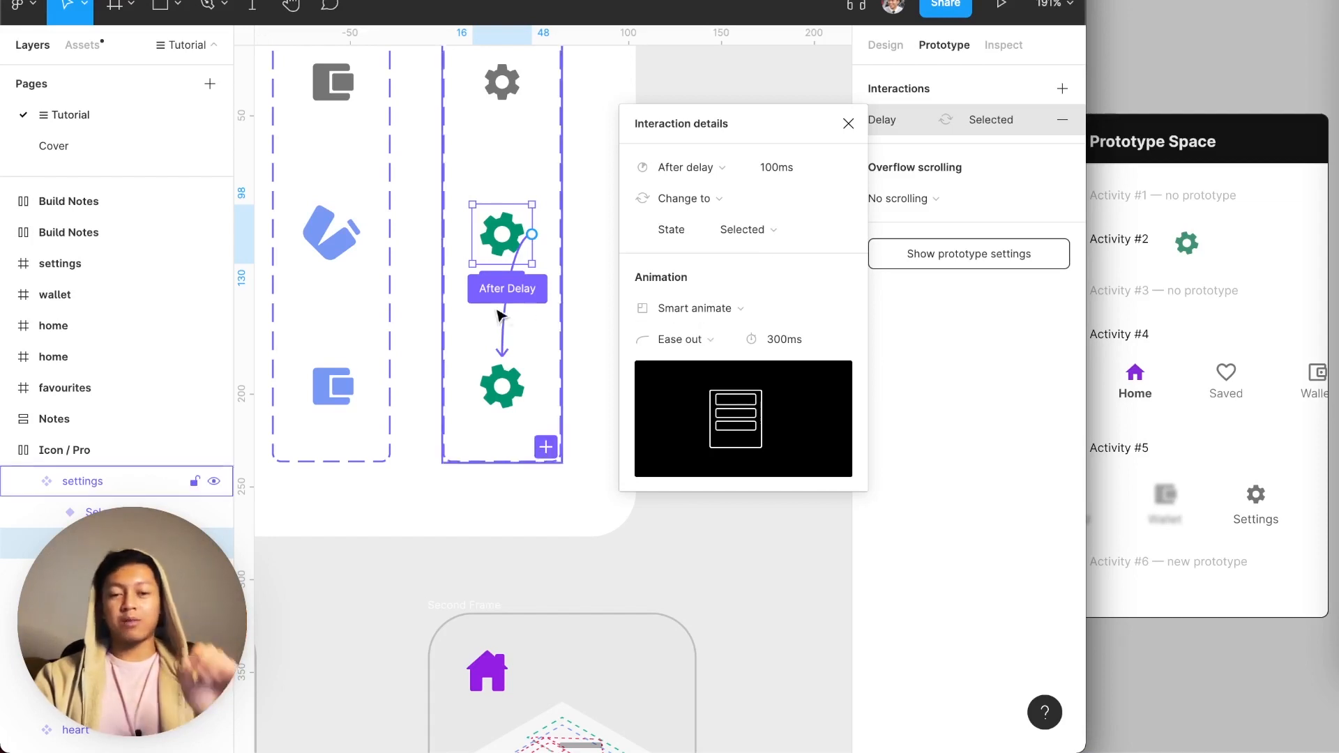
{"action": "scroll", "coordinate": [477, 308], "scroll_direction": "left", "scroll_amount": 4}
{"action": "scroll", "coordinate": [477, 308], "scroll_direction": "left", "scroll_amount": 12}
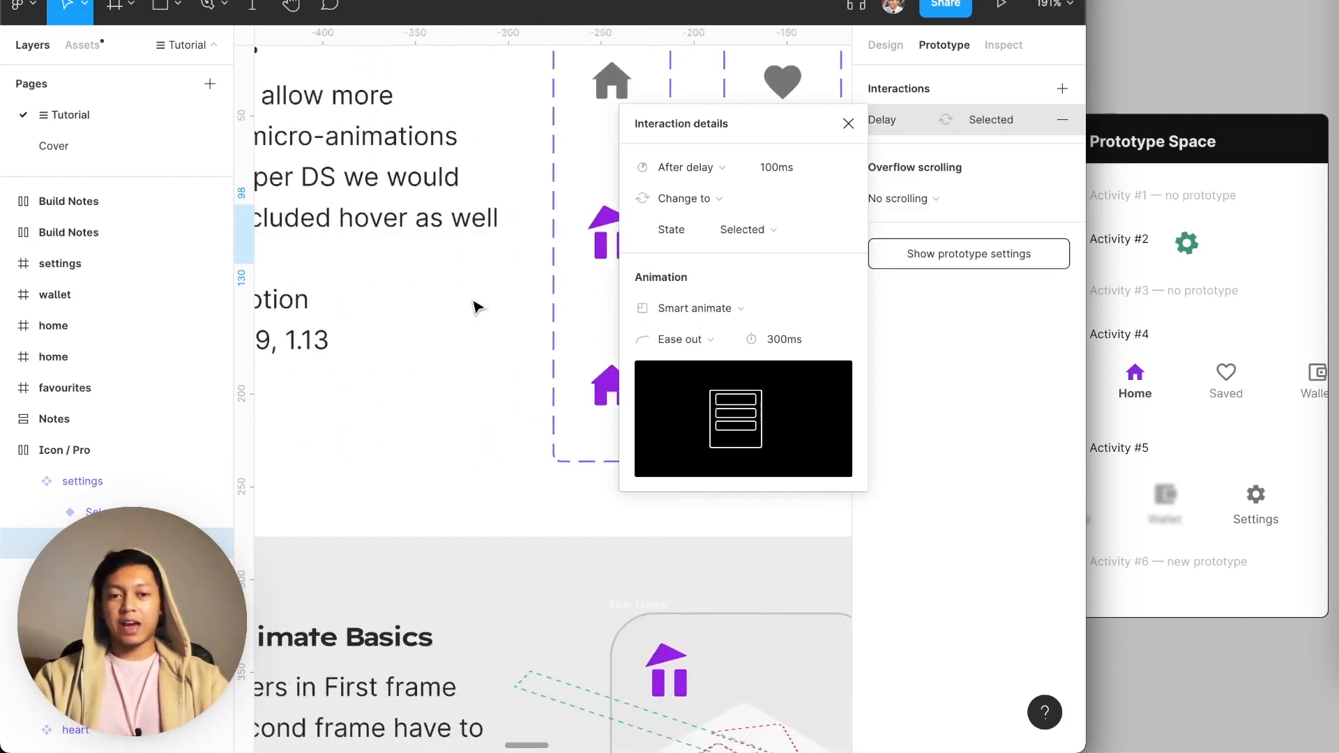
{"action": "scroll", "coordinate": [419, 338], "scroll_direction": "left", "scroll_amount": 3}
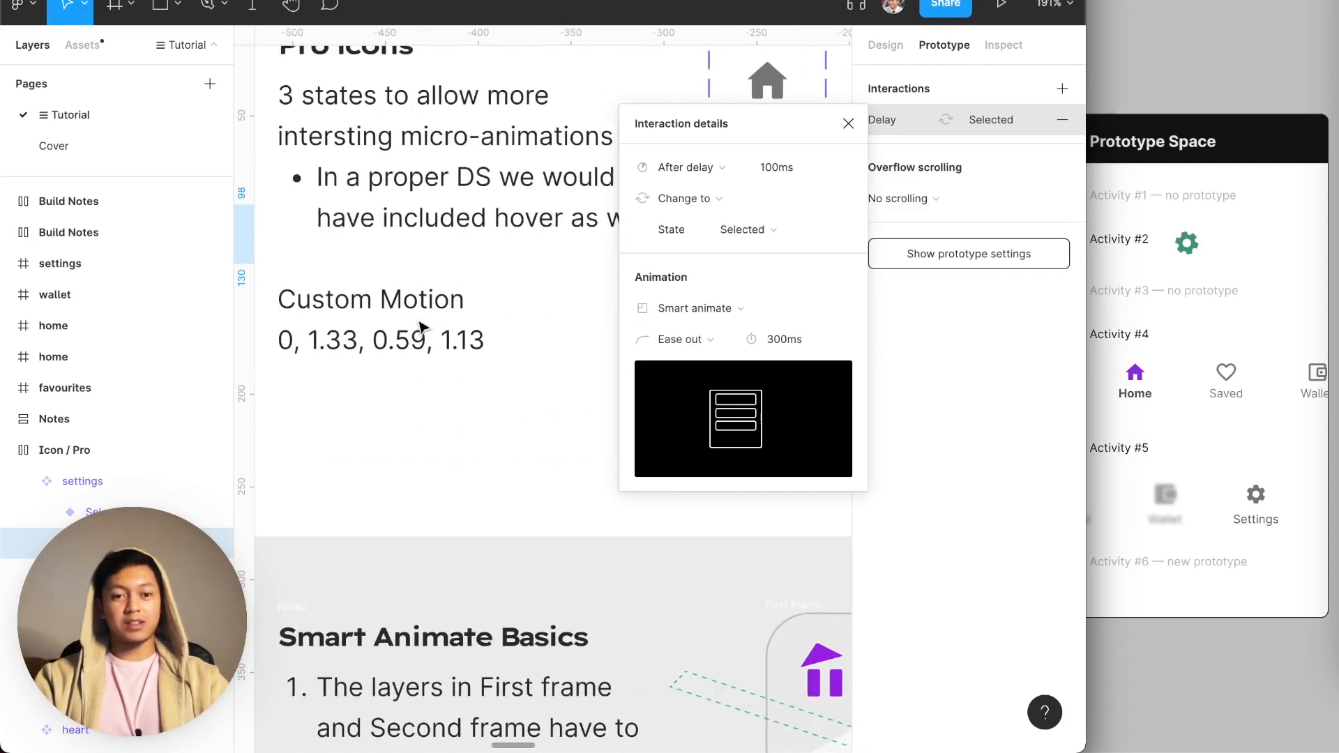
{"action": "left_click", "coordinate": [401, 344]}
{"action": "double_click", "coordinate": [397, 343]}
{"action": "triple_click", "coordinate": [396, 340]}
{"action": "key", "text": "super+c"}
- Change the easing of the settings icon's Delay-to-Selected Smart Animate transition to Custom
{"action": "scroll", "coordinate": [485, 333], "scroll_direction": "right", "scroll_amount": 20}
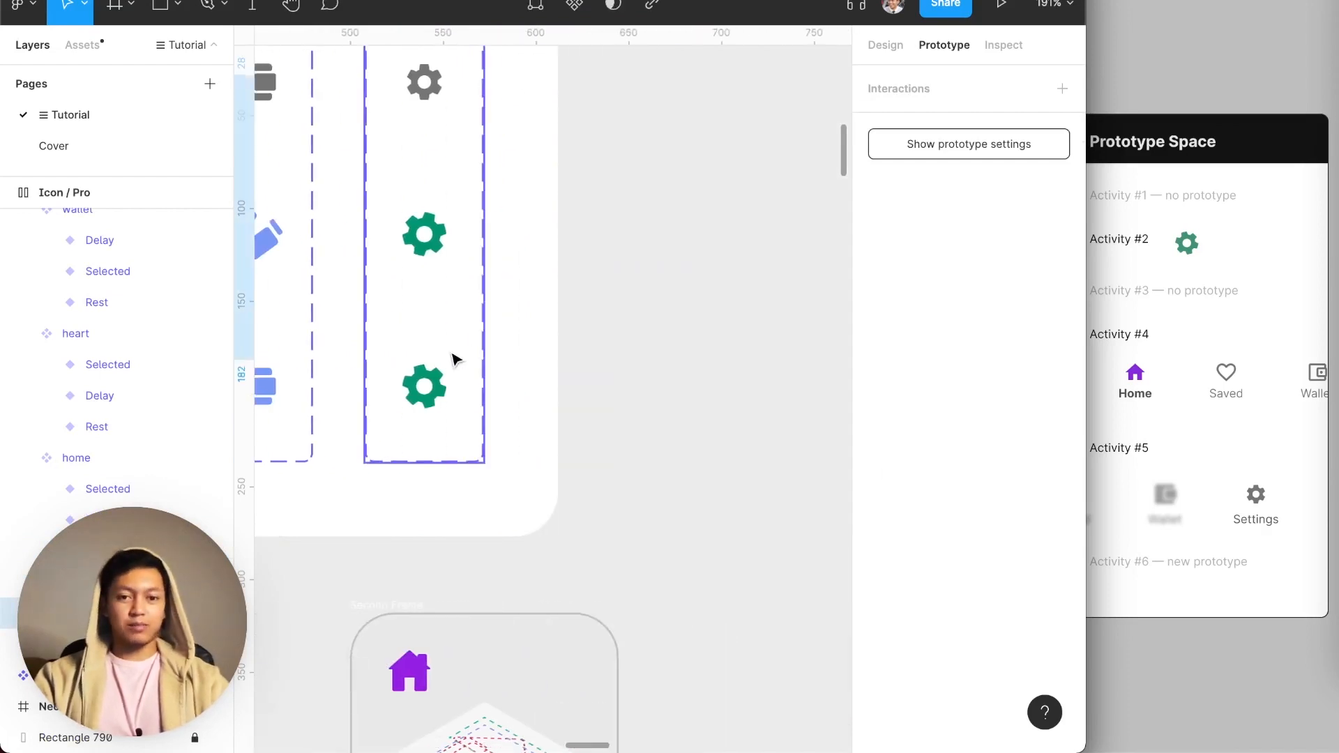
{"action": "left_click", "coordinate": [434, 360]}
{"action": "left_click", "coordinate": [687, 347]}
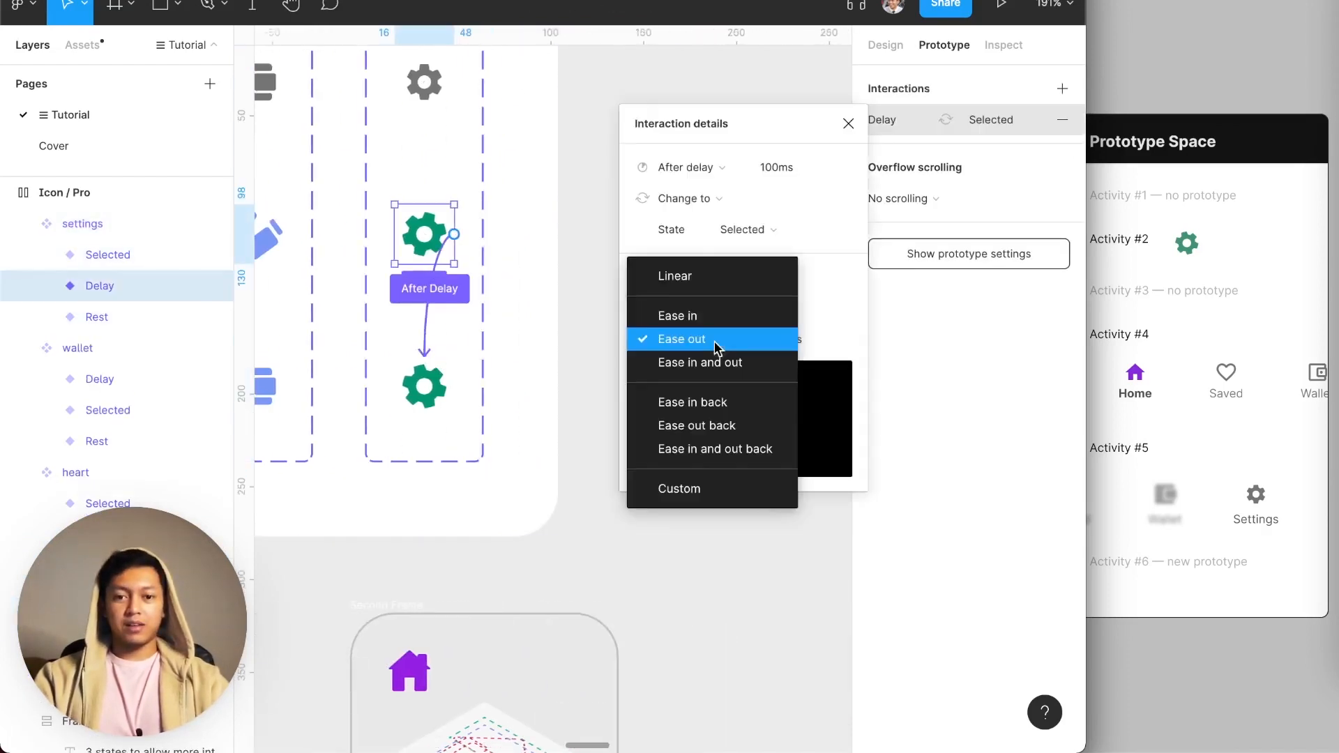
{"action": "left_click", "coordinate": [705, 488]}
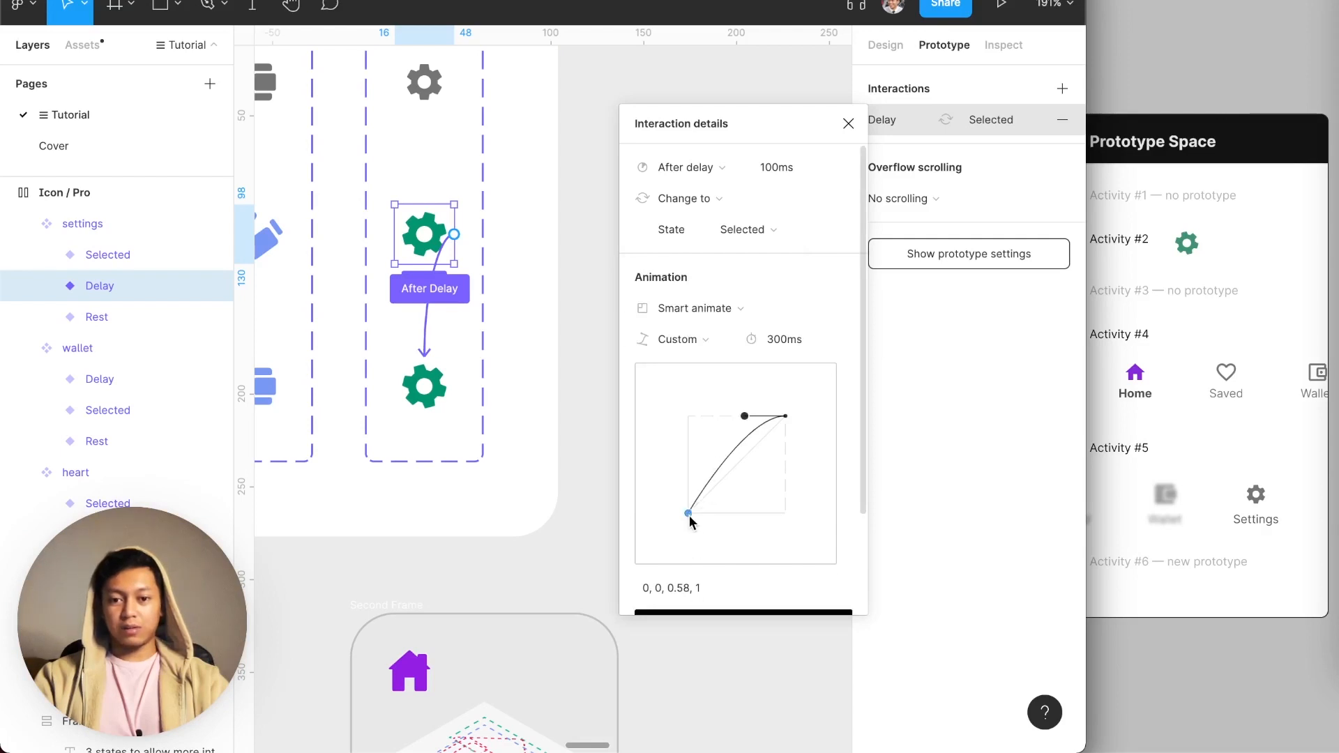
- Set the custom easing curve to the copied values 0, 1.33, 0.59, 1.13
{"action": "left_click_drag", "start_coordinate": [689, 519], "coordinate": [664, 356]}
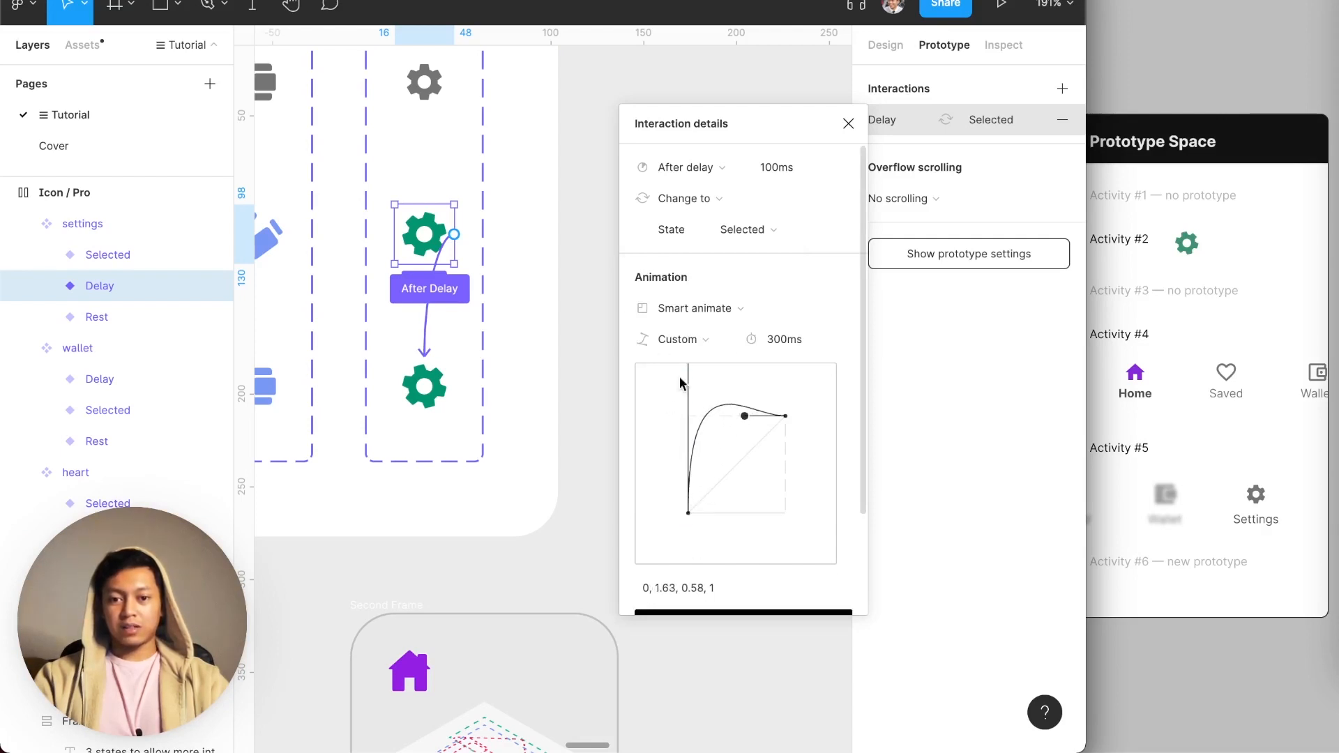
{"action": "left_click_drag", "start_coordinate": [744, 417], "coordinate": [703, 453]}
{"action": "left_click", "coordinate": [700, 589]}
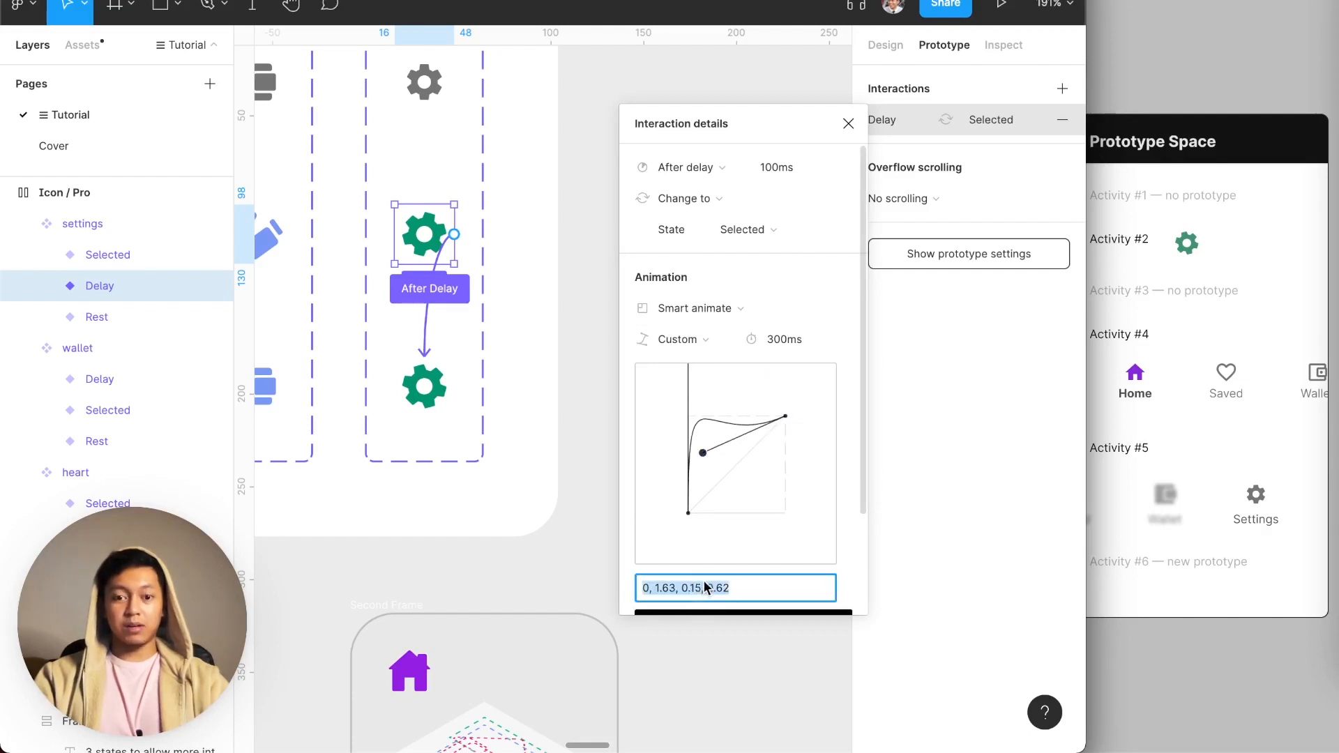
{"action": "key", "text": "super+v"}
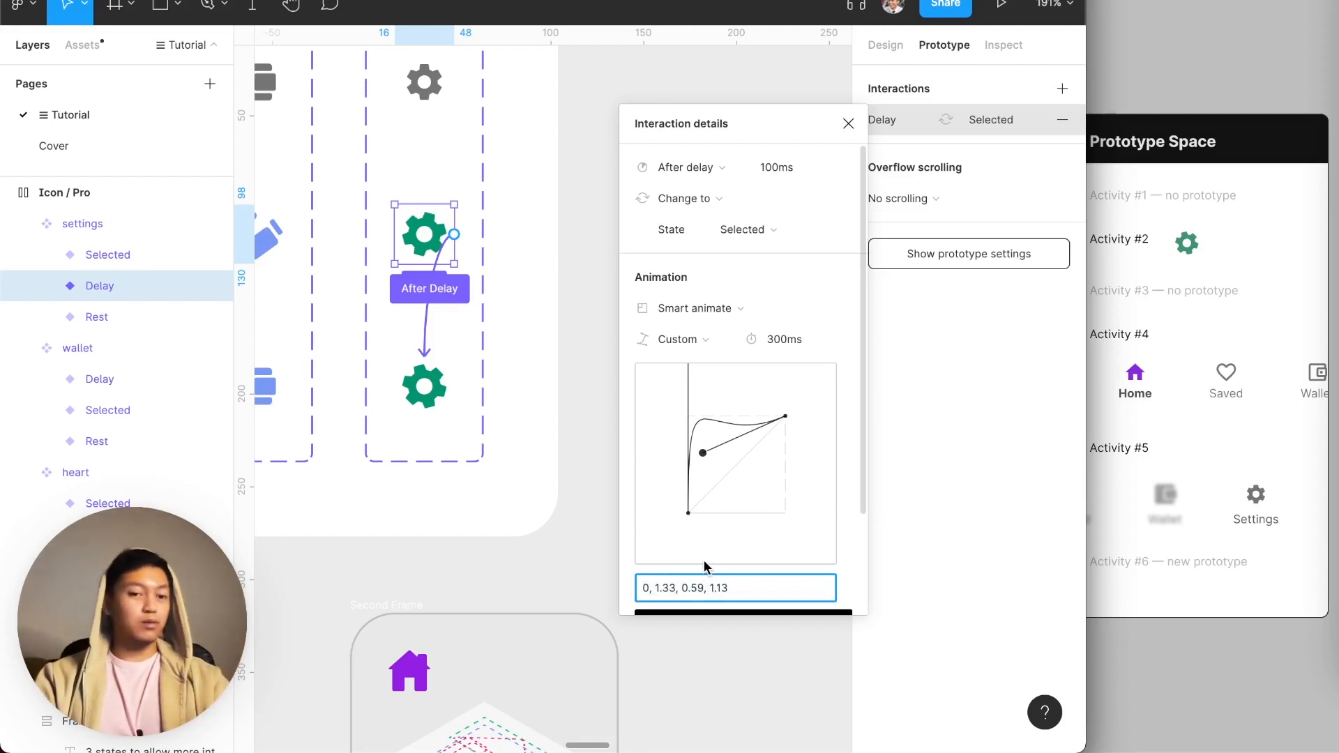
{"action": "key", "text": "Return"}
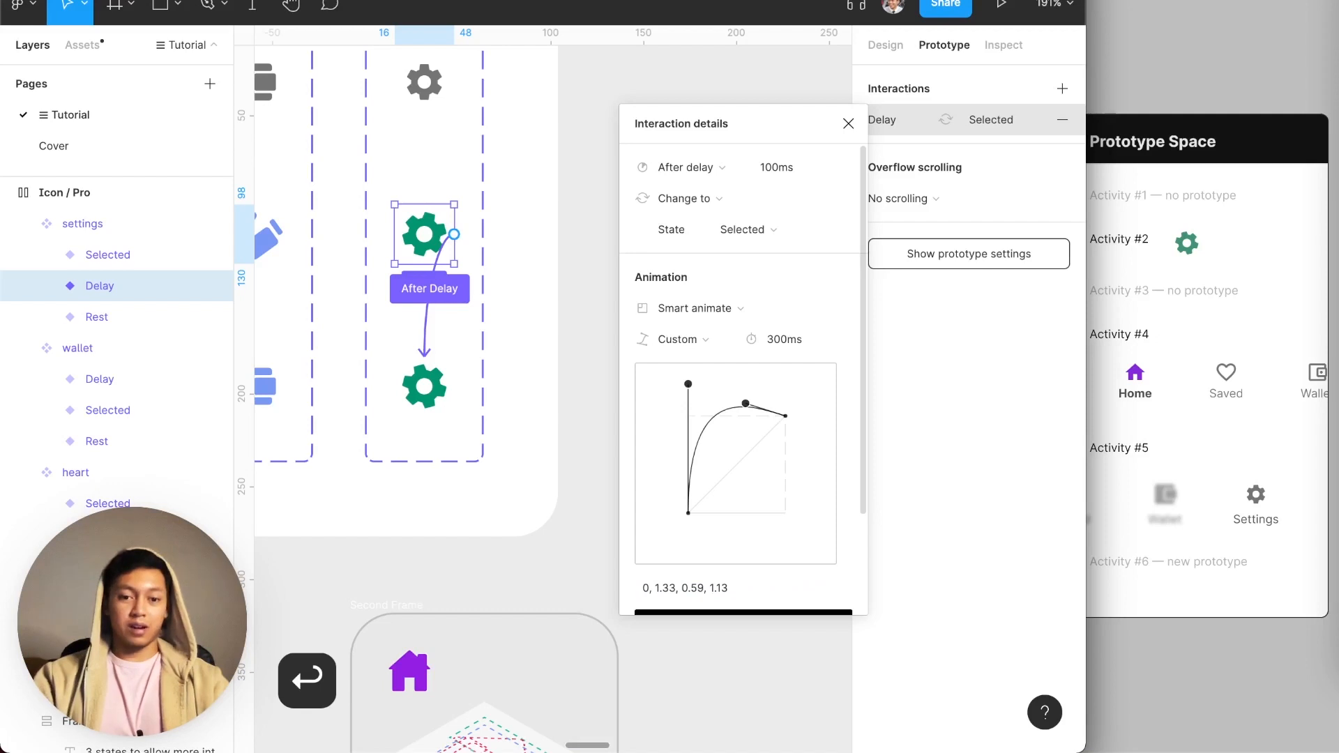
{"action": "left_click", "coordinate": [578, 542]}
- Connect the settings icon's Selected variant back to its Delay variant with an On click, Change to interaction
{"action": "scroll", "coordinate": [577, 489], "scroll_direction": "left", "scroll_amount": 3}
{"action": "left_click", "coordinate": [579, 396]}
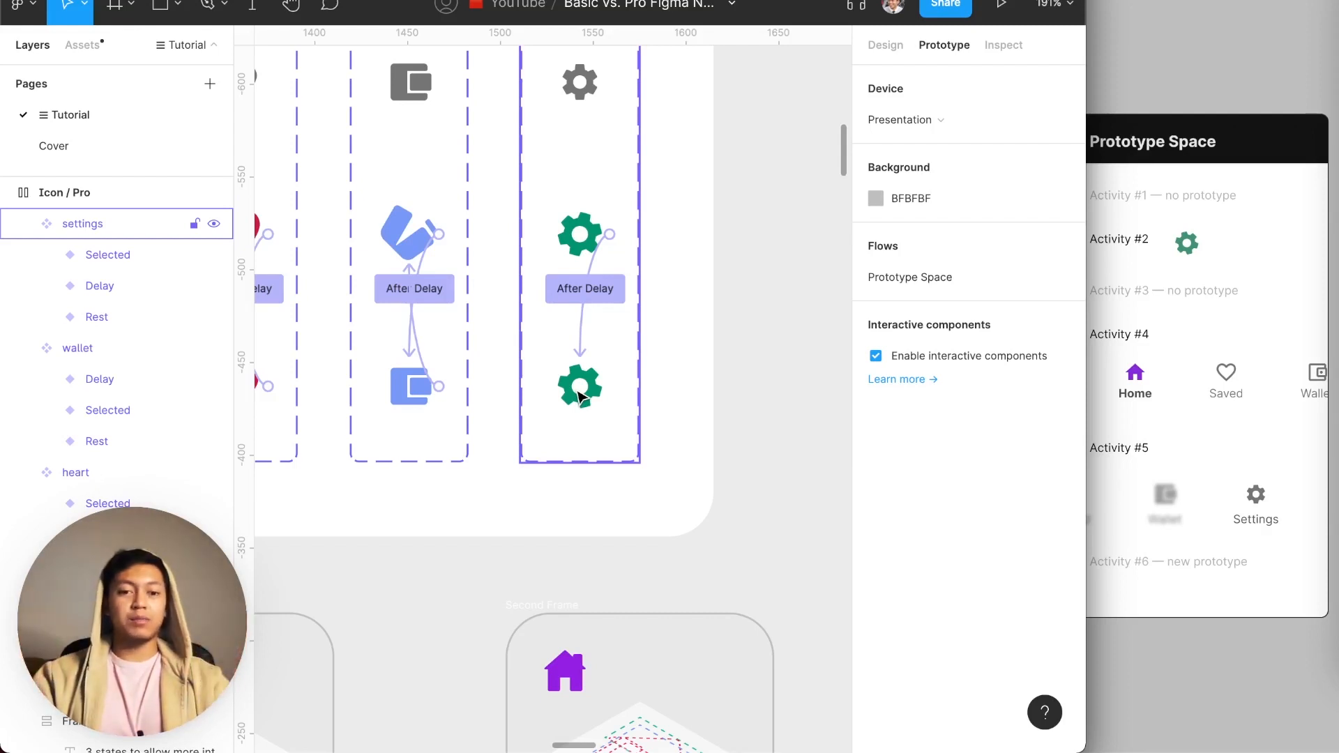
{"action": "left_click", "coordinate": [579, 397]}
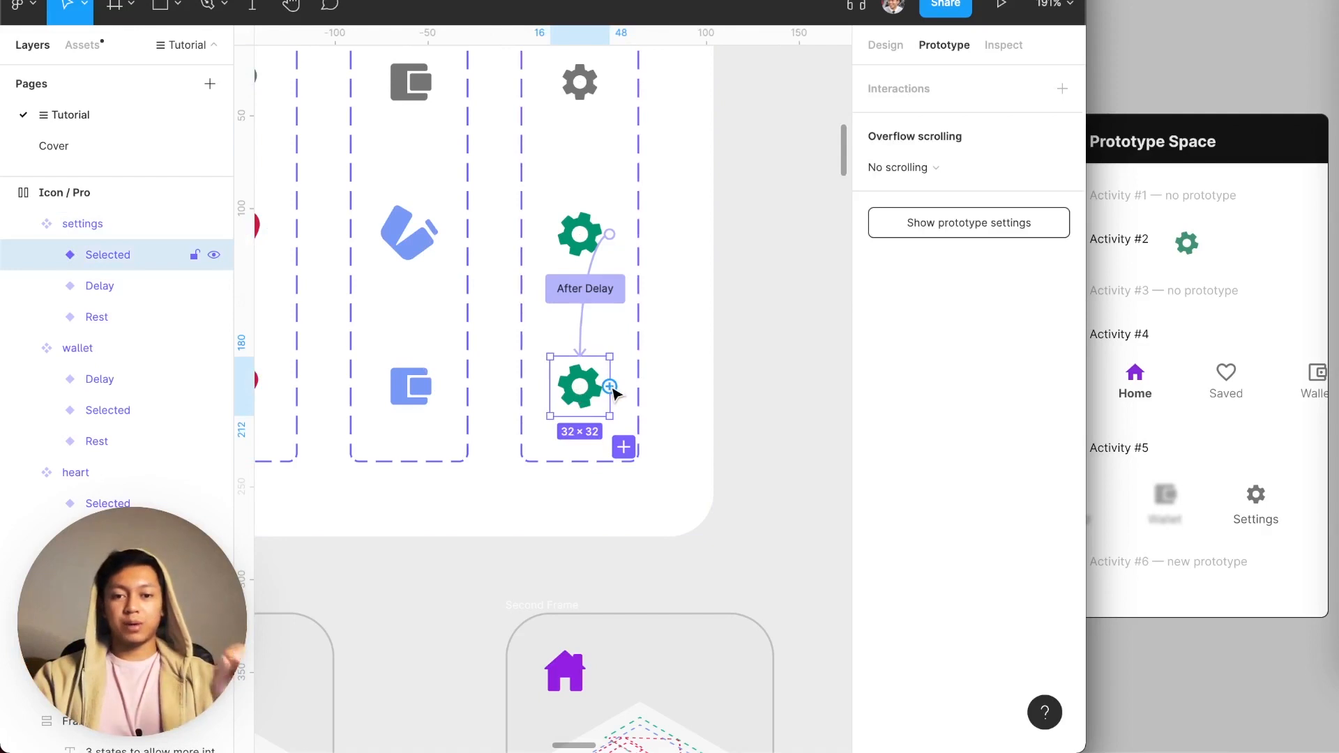
{"action": "left_click_drag", "start_coordinate": [614, 392], "coordinate": [589, 250]}
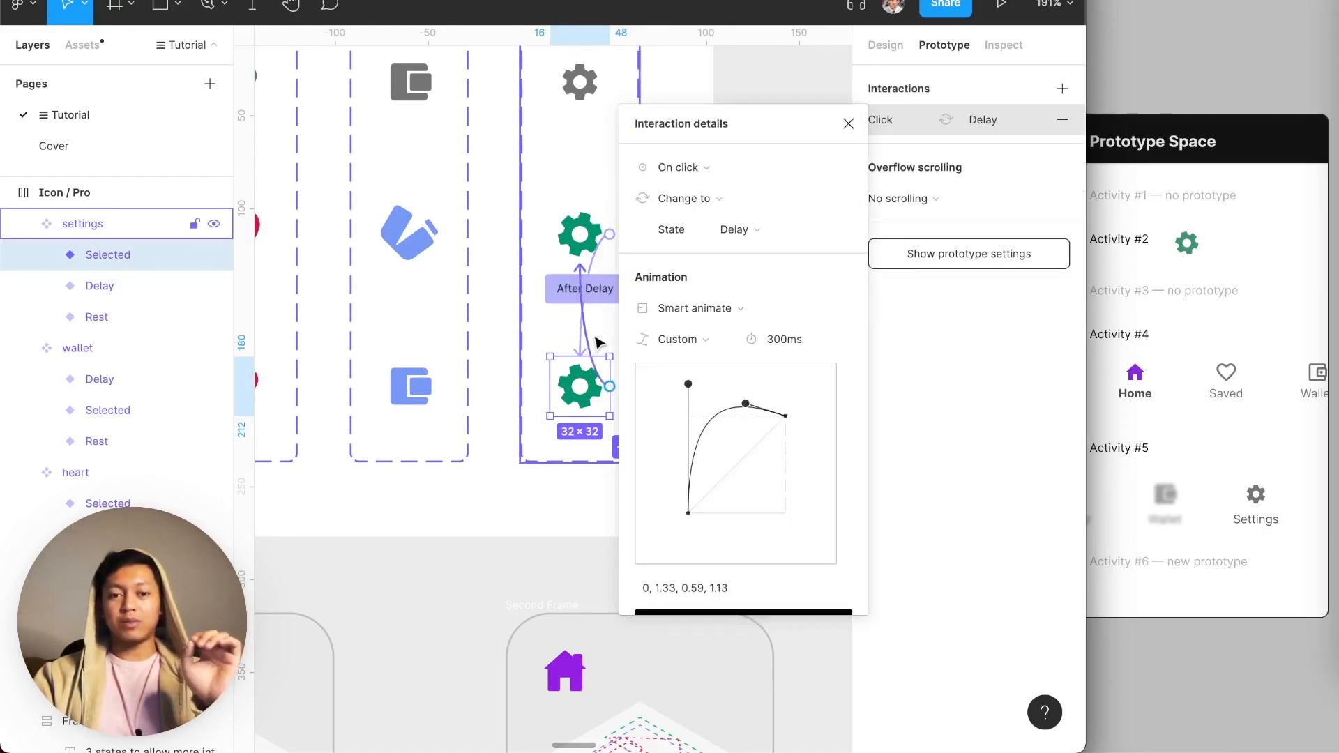
- Set the easing of the settings icon's Selected-to-Delay interaction to Ease out
{"action": "left_click", "coordinate": [703, 339]}
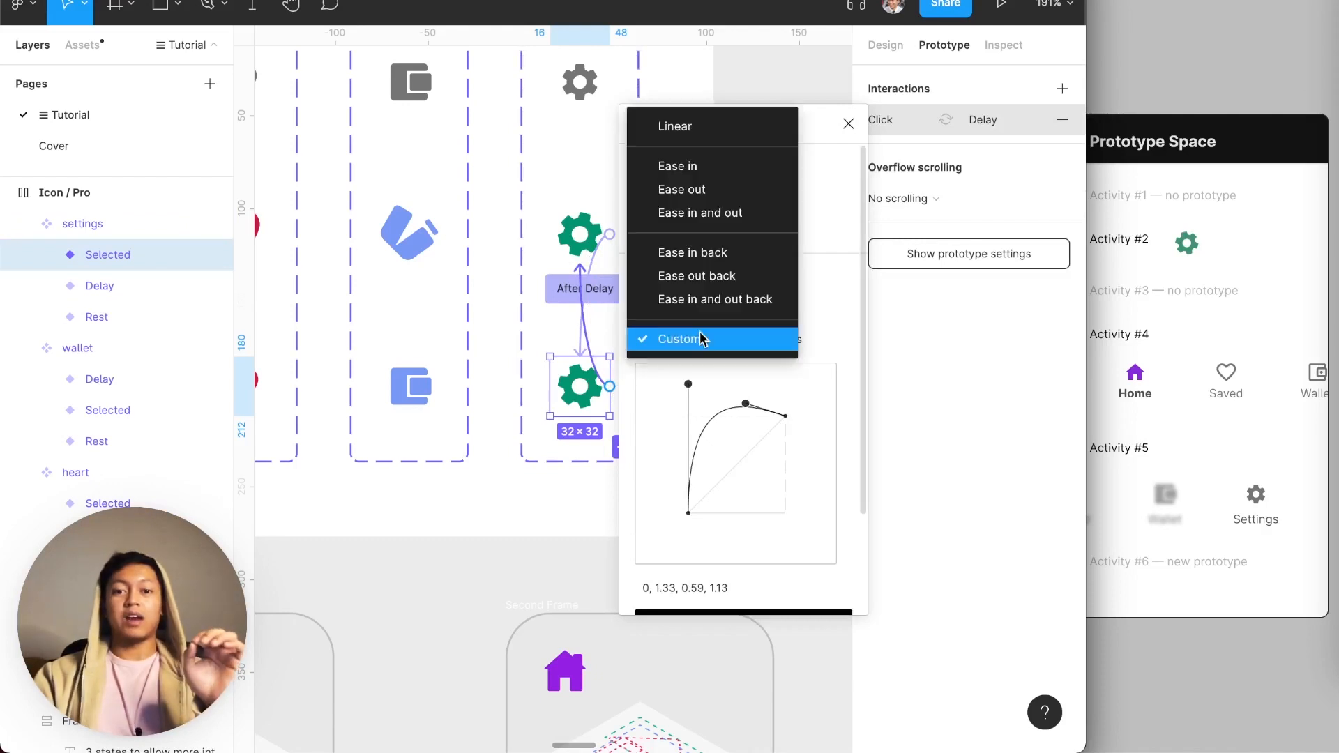
{"action": "left_click", "coordinate": [697, 190]}
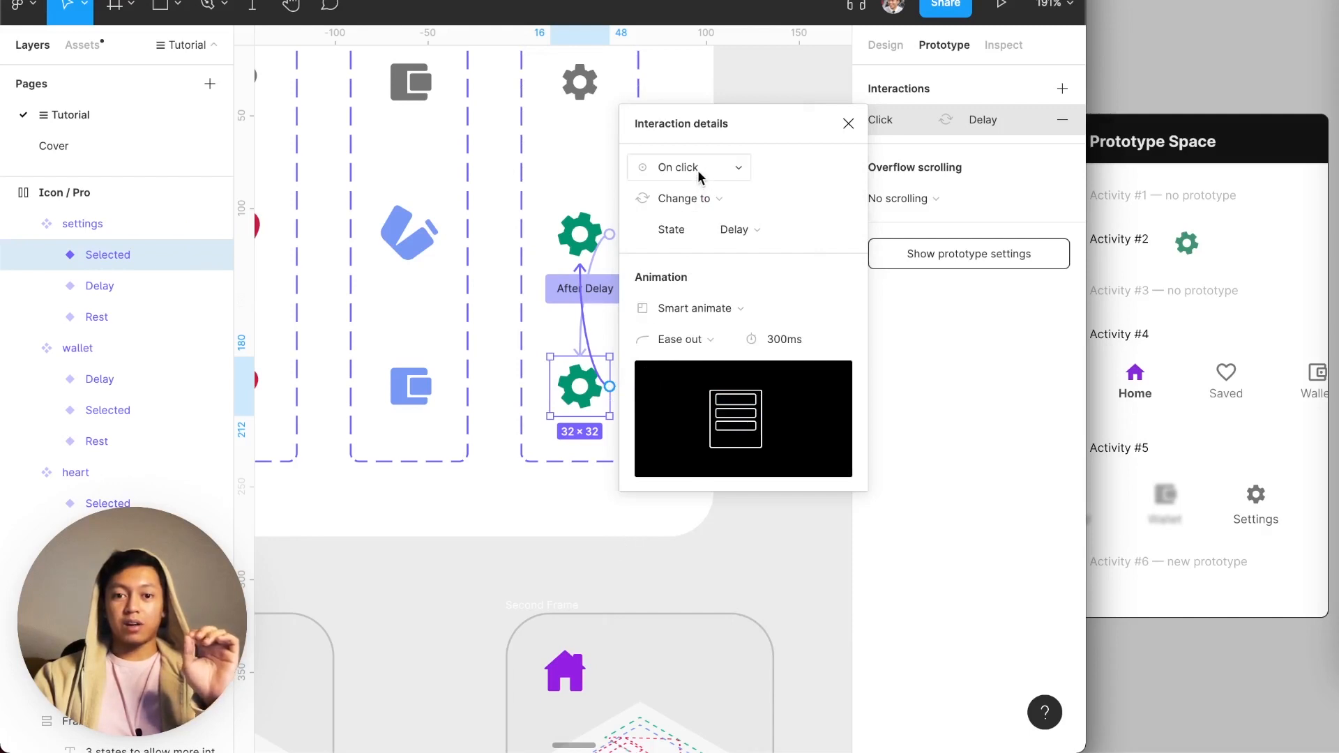
{"action": "left_click", "coordinate": [659, 548]}
{"action": "left_click", "coordinate": [583, 357]}
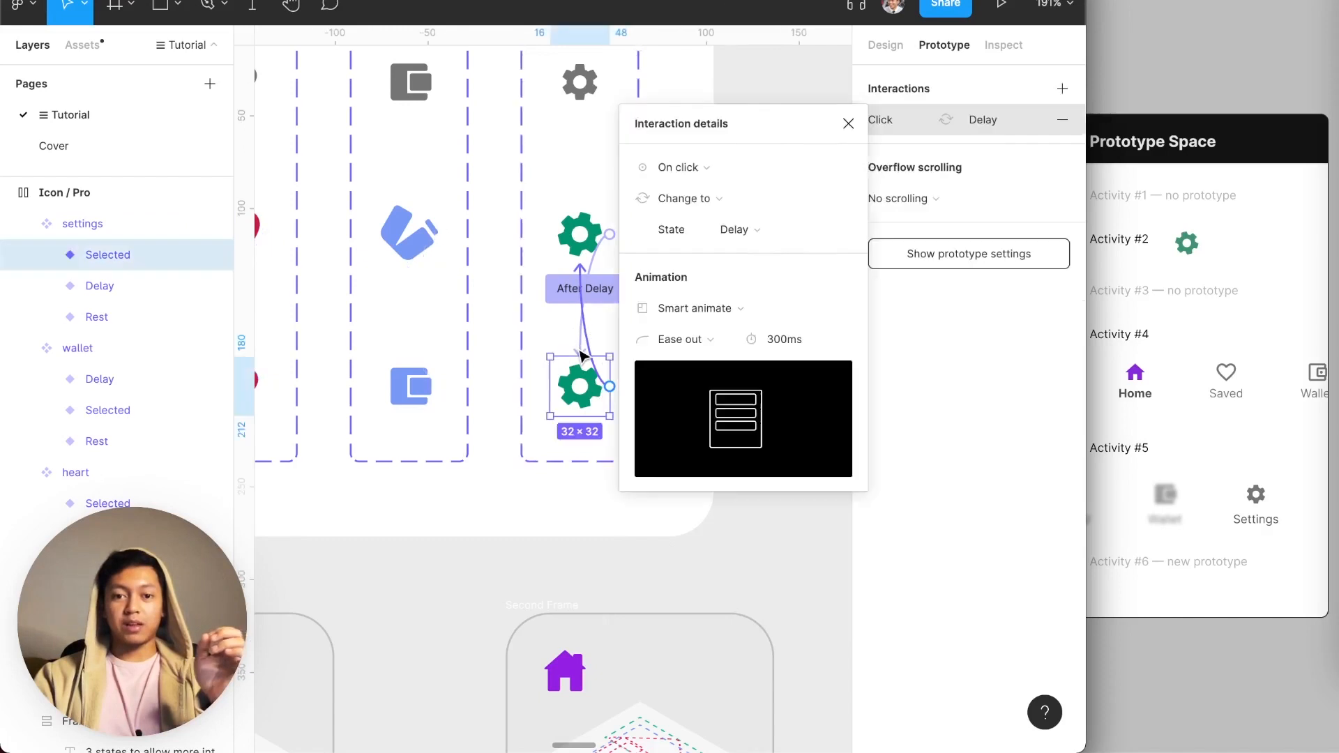
{"action": "left_click", "coordinate": [759, 545]}
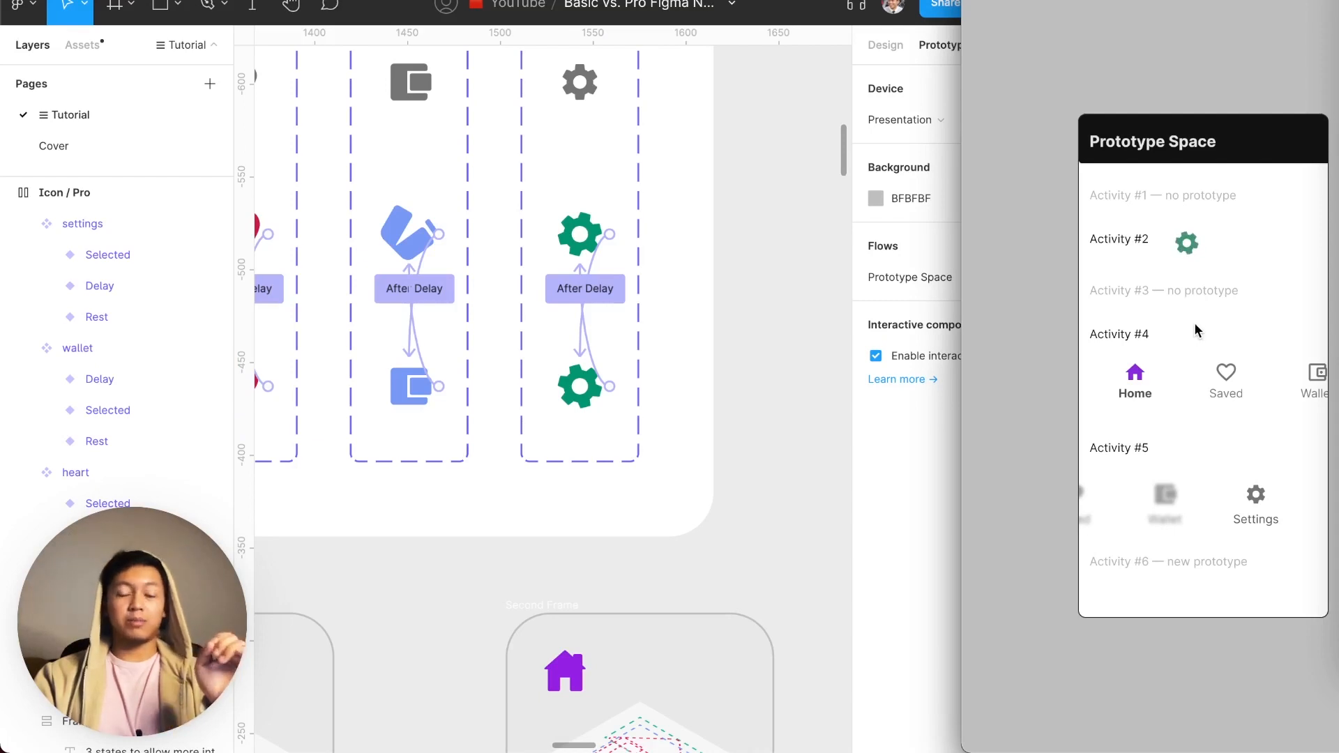
- Test the settings icon animation under Activity #2 in the prototype preview
{"action": "left_click", "coordinate": [782, 378]}
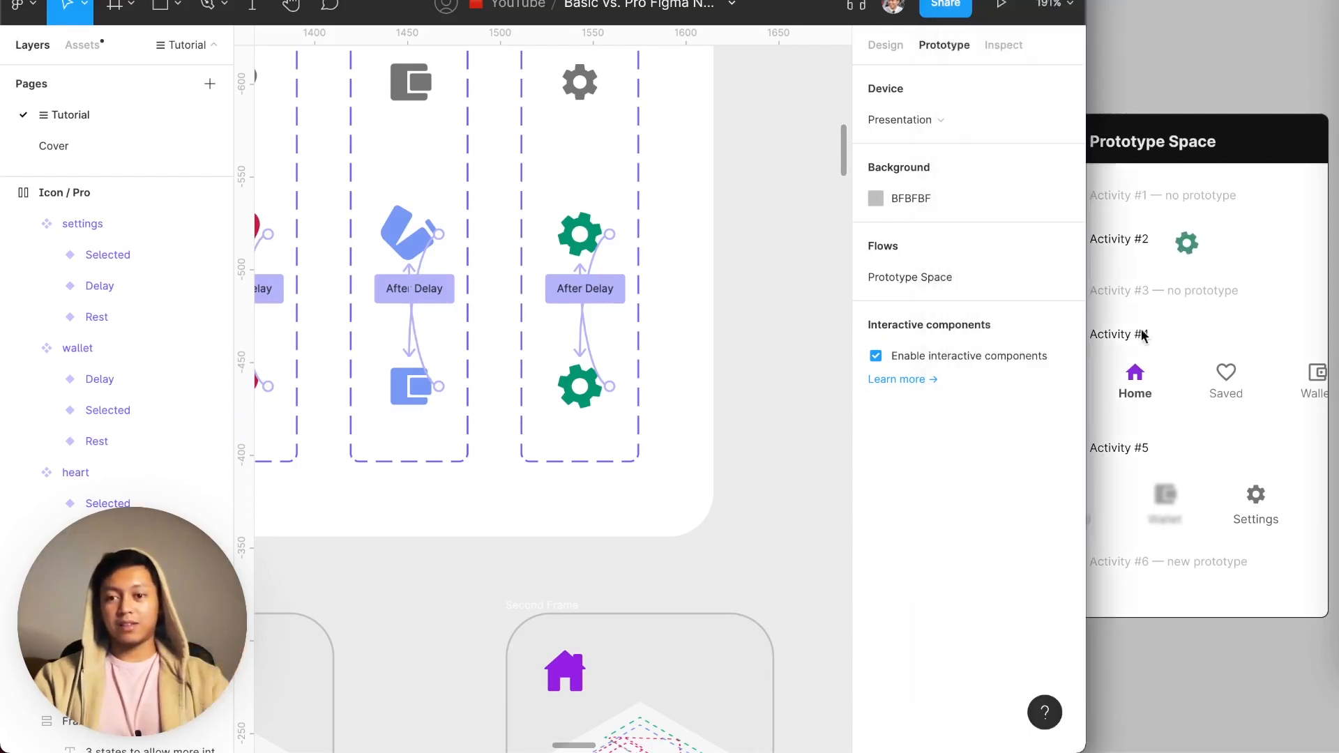
{"action": "left_click", "coordinate": [1182, 249]}
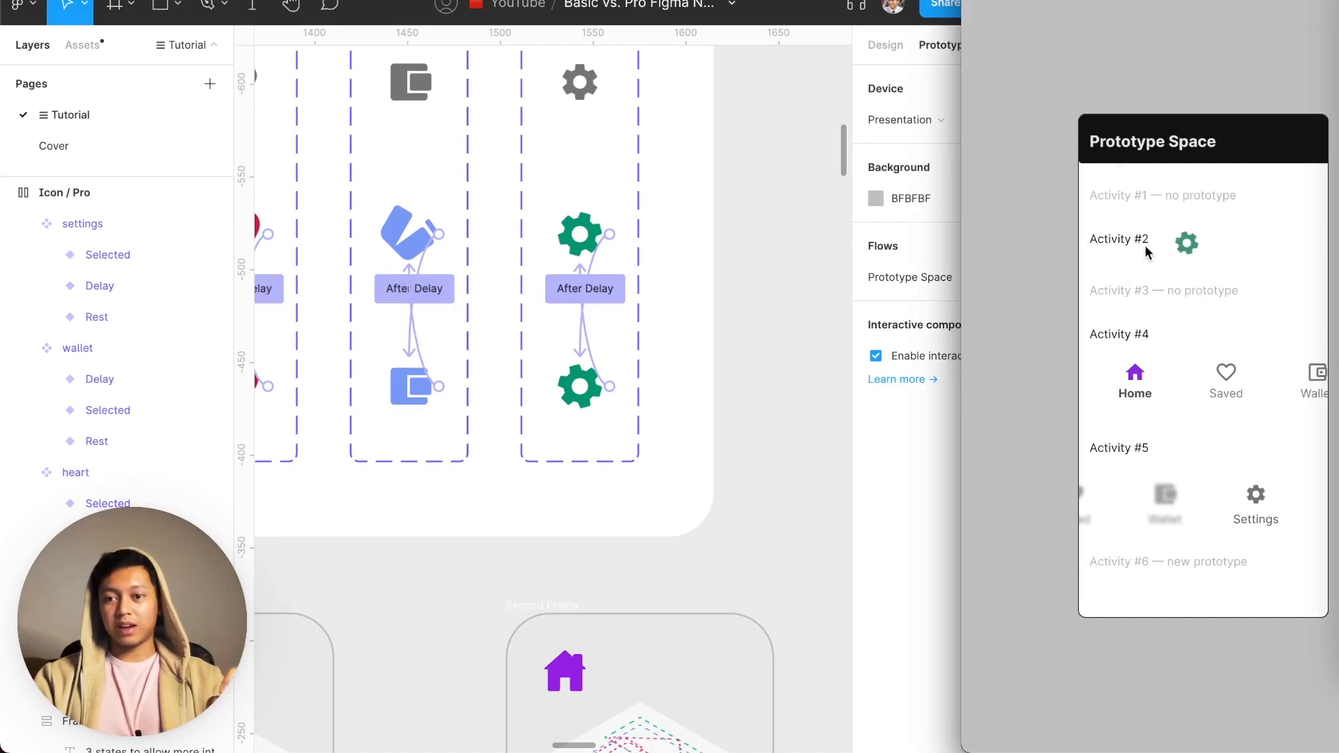
{"action": "left_click", "coordinate": [770, 427]}
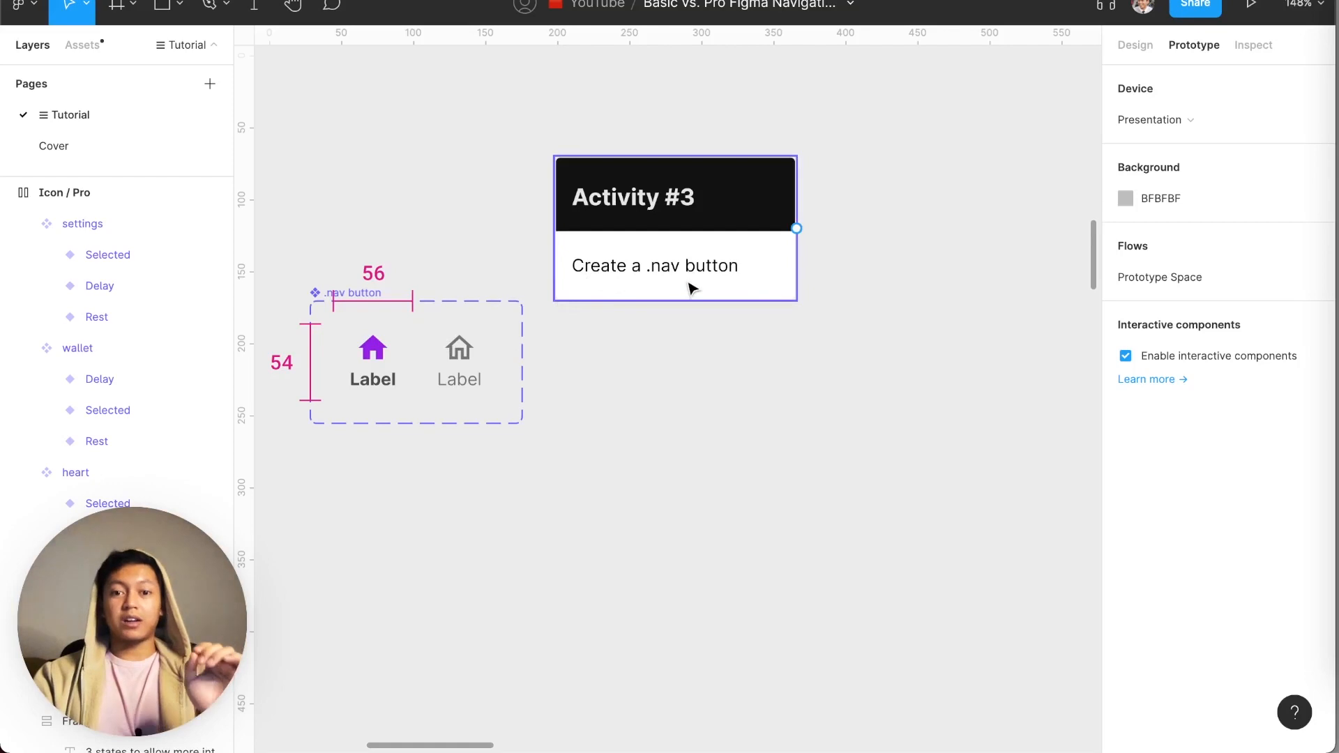
- Search the component library for "icon" and place the heart icon below the Activity #3 card
{"action": "left_click", "coordinate": [476, 367]}
{"action": "left_click", "coordinate": [725, 390]}
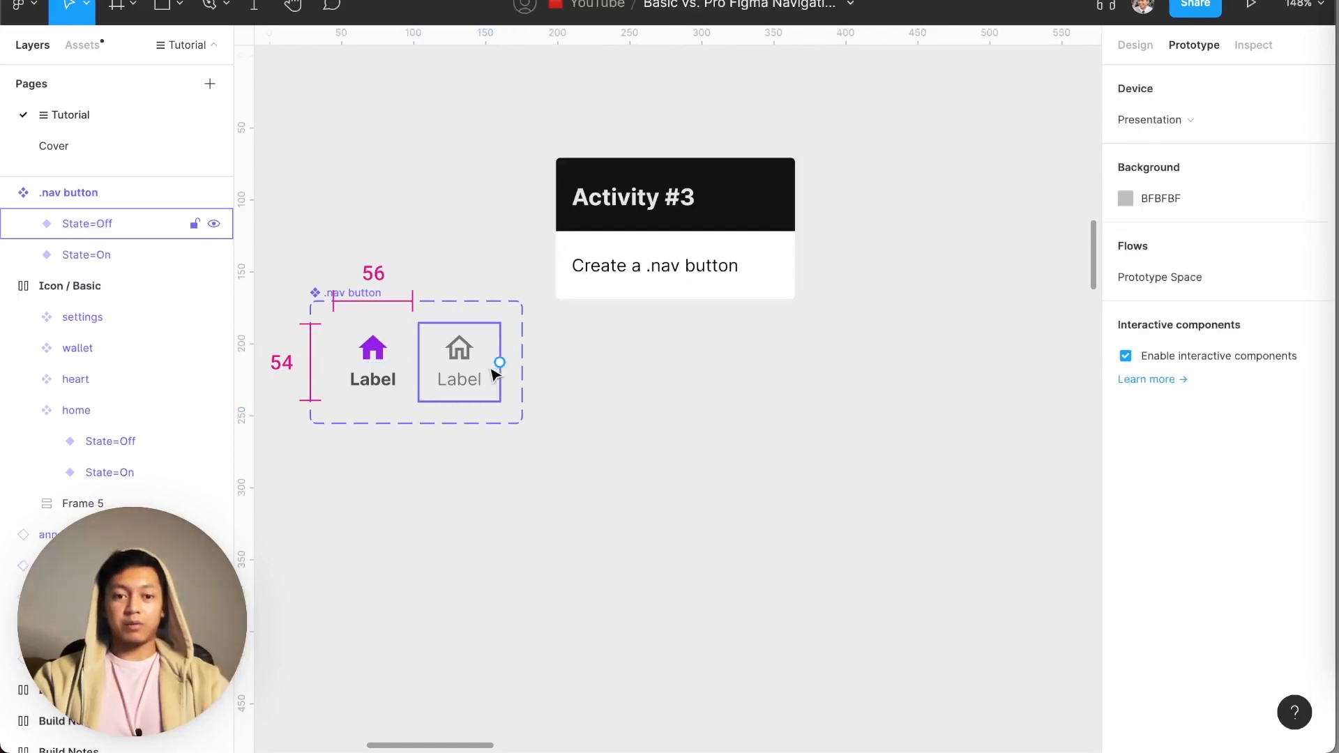
{"action": "key", "text": "shift+i"}
{"action": "type", "text": "icon"}
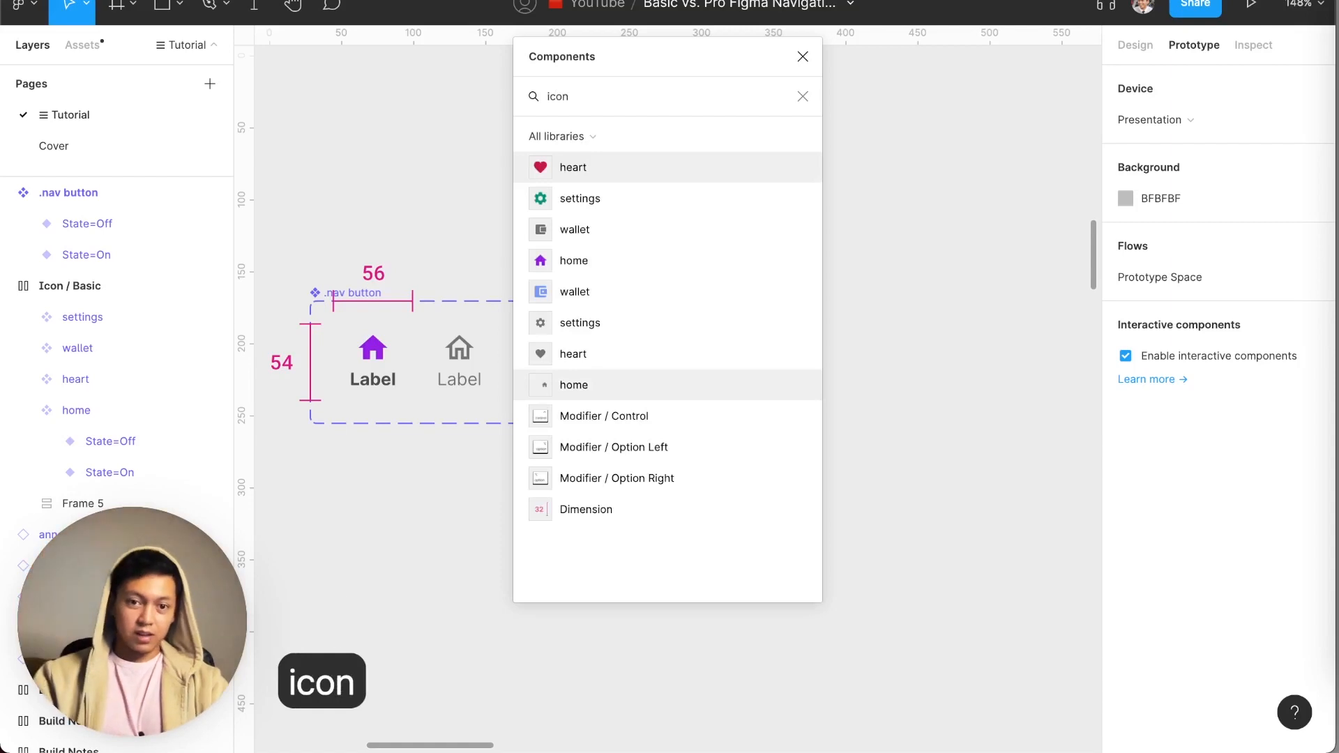
{"action": "left_click_drag", "start_coordinate": [600, 164], "coordinate": [637, 350]}
{"action": "left_click", "coordinate": [650, 428]}
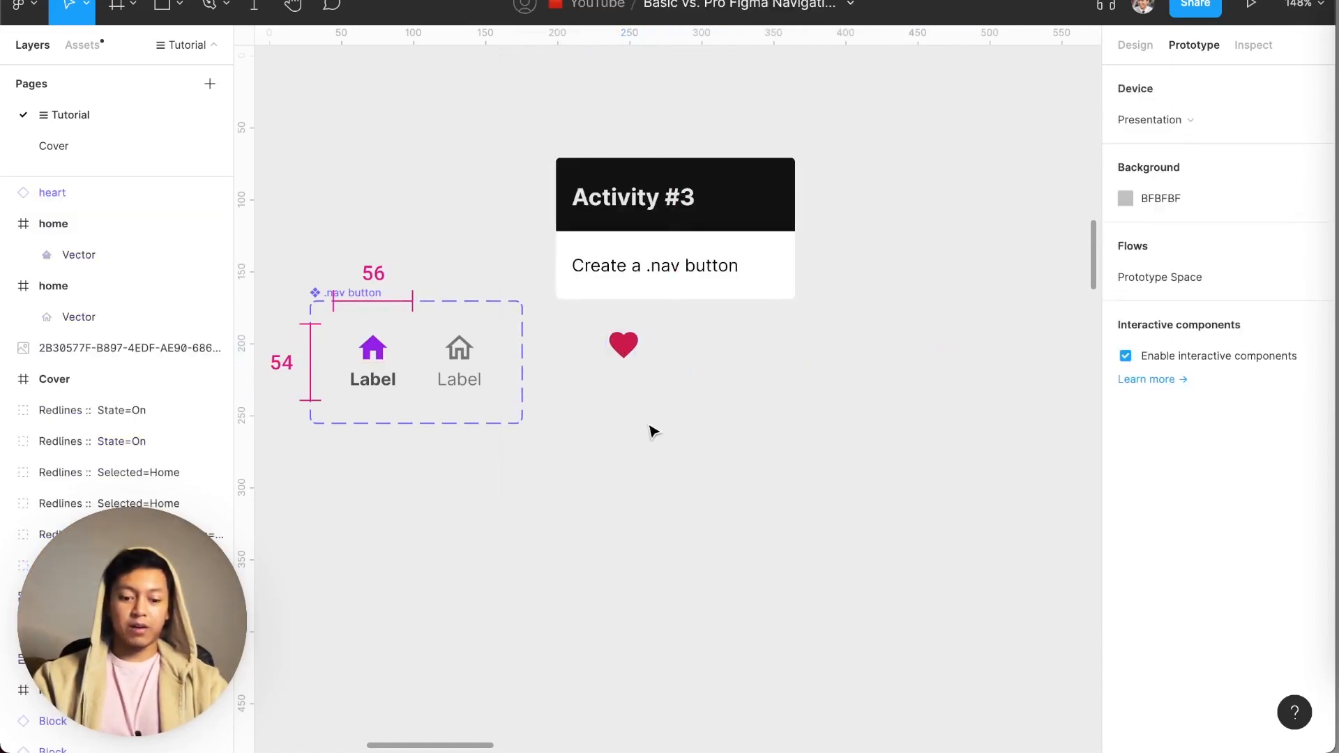
- Add a text layer reading "Label" just beneath the heart icon
{"action": "key", "text": "t"}
{"action": "left_click", "coordinate": [601, 376]}
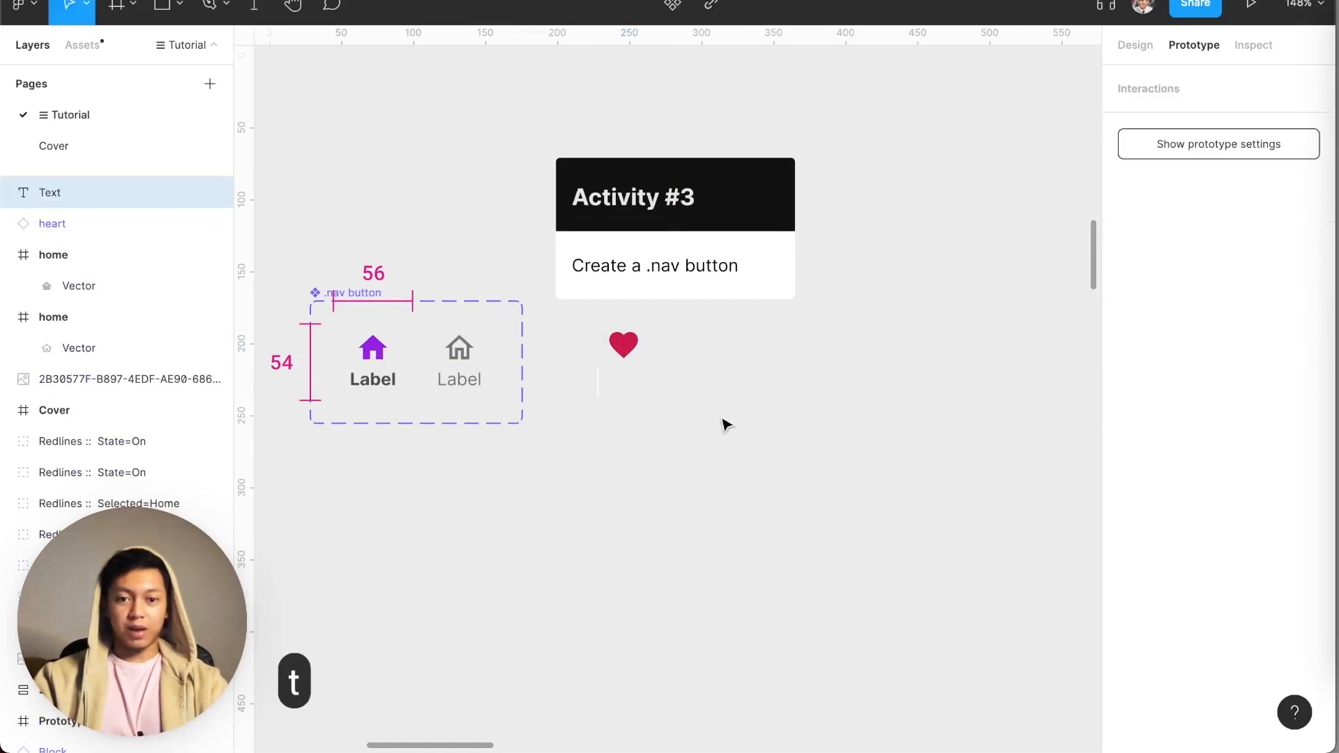
{"action": "type", "text": "La"}
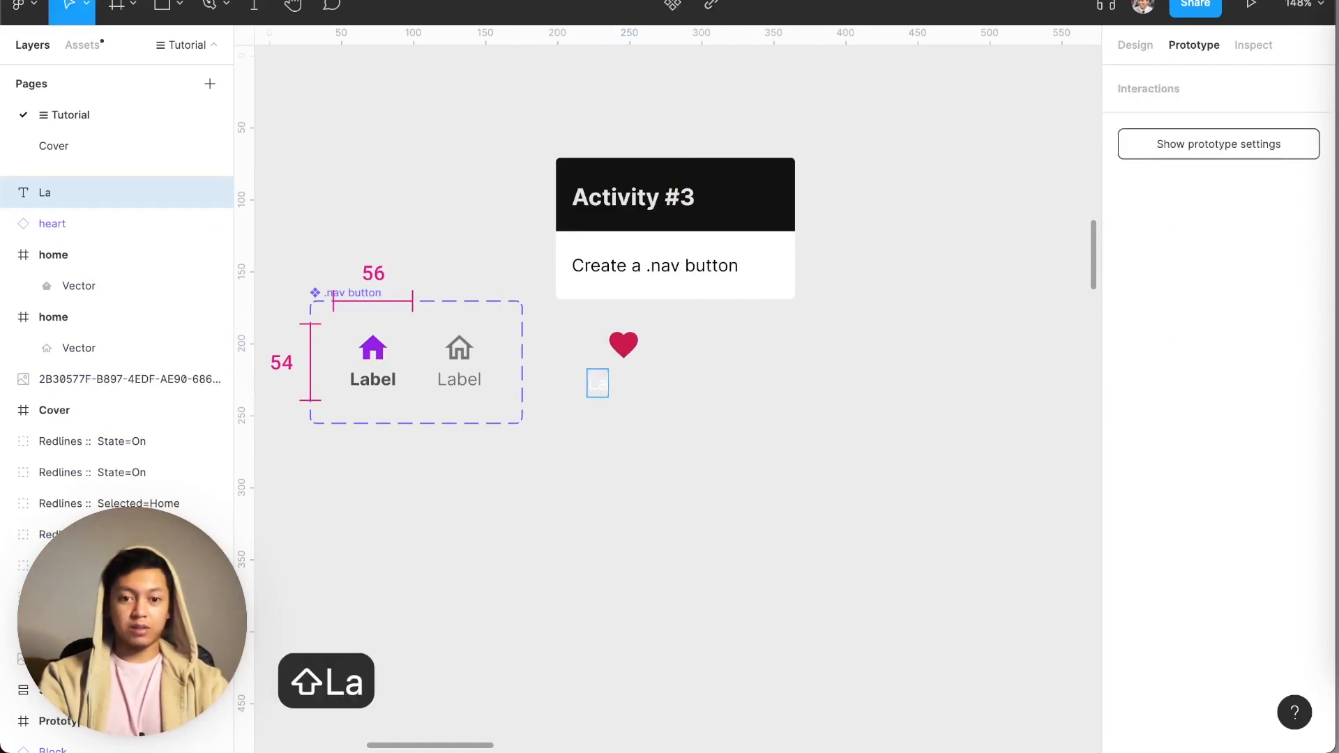
{"action": "type", "text": "bel"}
{"action": "key", "text": "Escape"}
{"action": "left_click", "coordinate": [613, 410]}
{"action": "left_click_drag", "start_coordinate": [620, 389], "coordinate": [627, 388]}
- Apply the Functional/Blackening colour style to the Label text and centre it directly below the heart icon
{"action": "left_click", "coordinate": [1135, 45]}
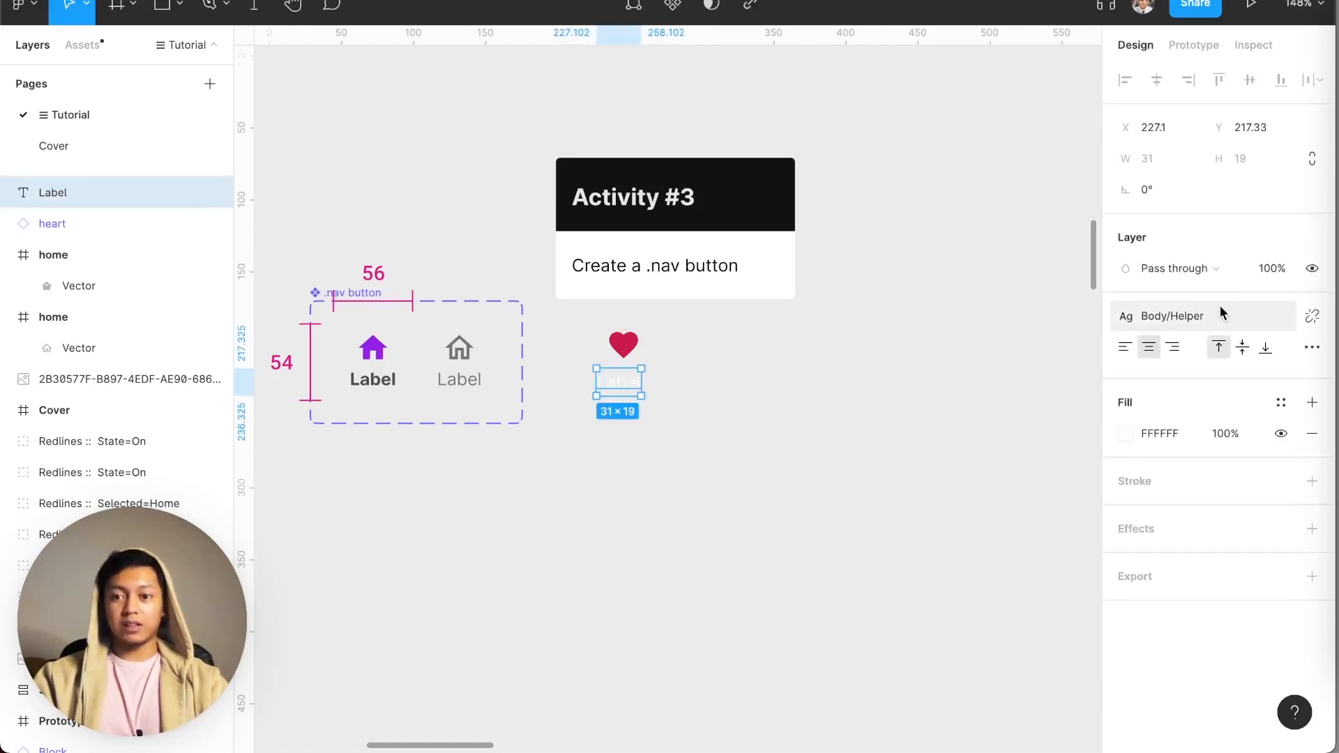
{"action": "left_click", "coordinate": [1203, 323]}
{"action": "left_click", "coordinate": [1203, 317]}
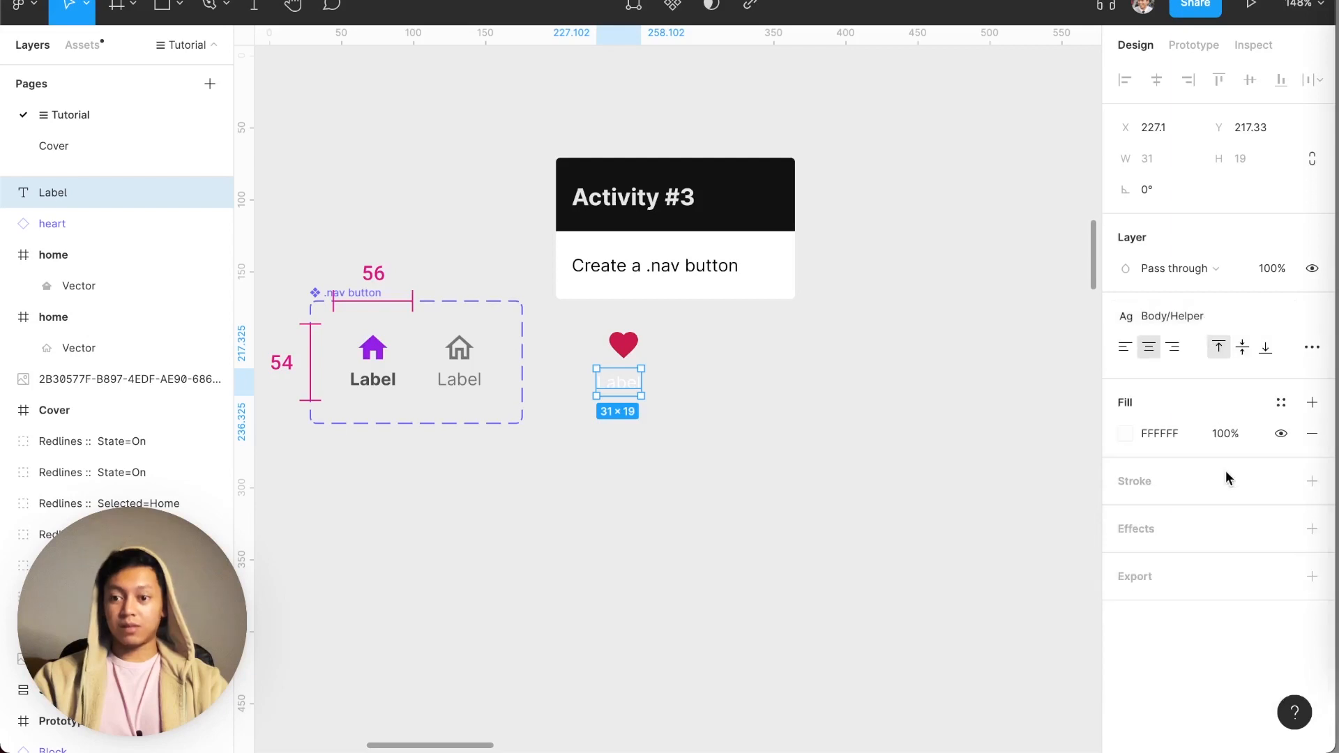
{"action": "left_click", "coordinate": [1280, 402]}
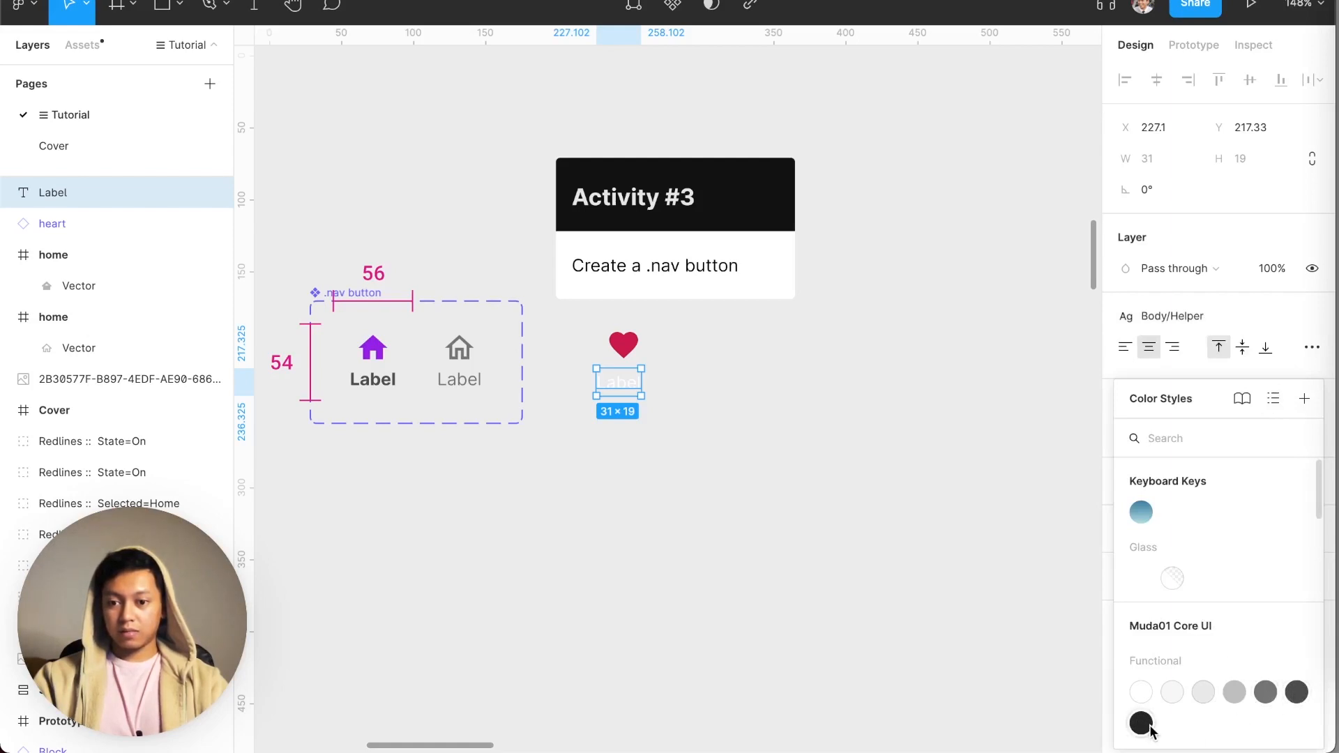
{"action": "left_click", "coordinate": [1297, 692]}
{"action": "left_click", "coordinate": [845, 435]}
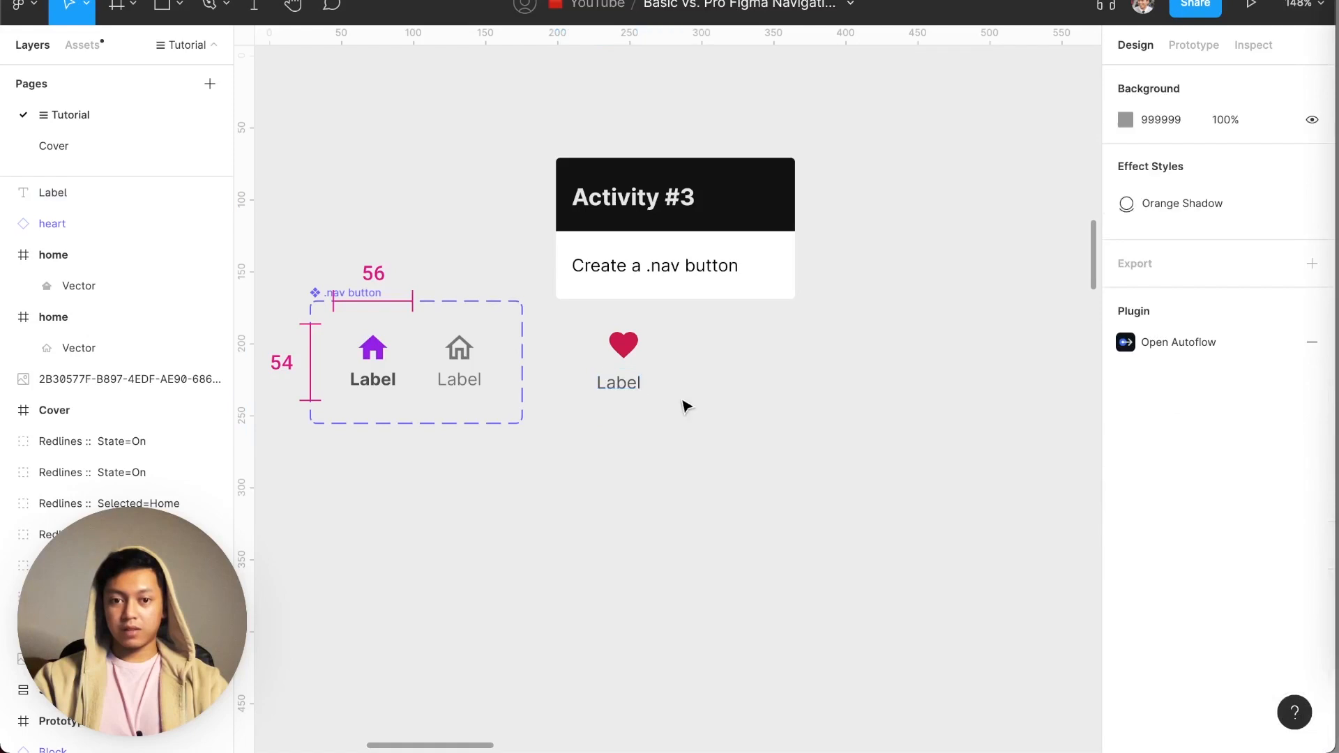
{"action": "left_click_drag", "start_coordinate": [632, 387], "coordinate": [639, 387]}
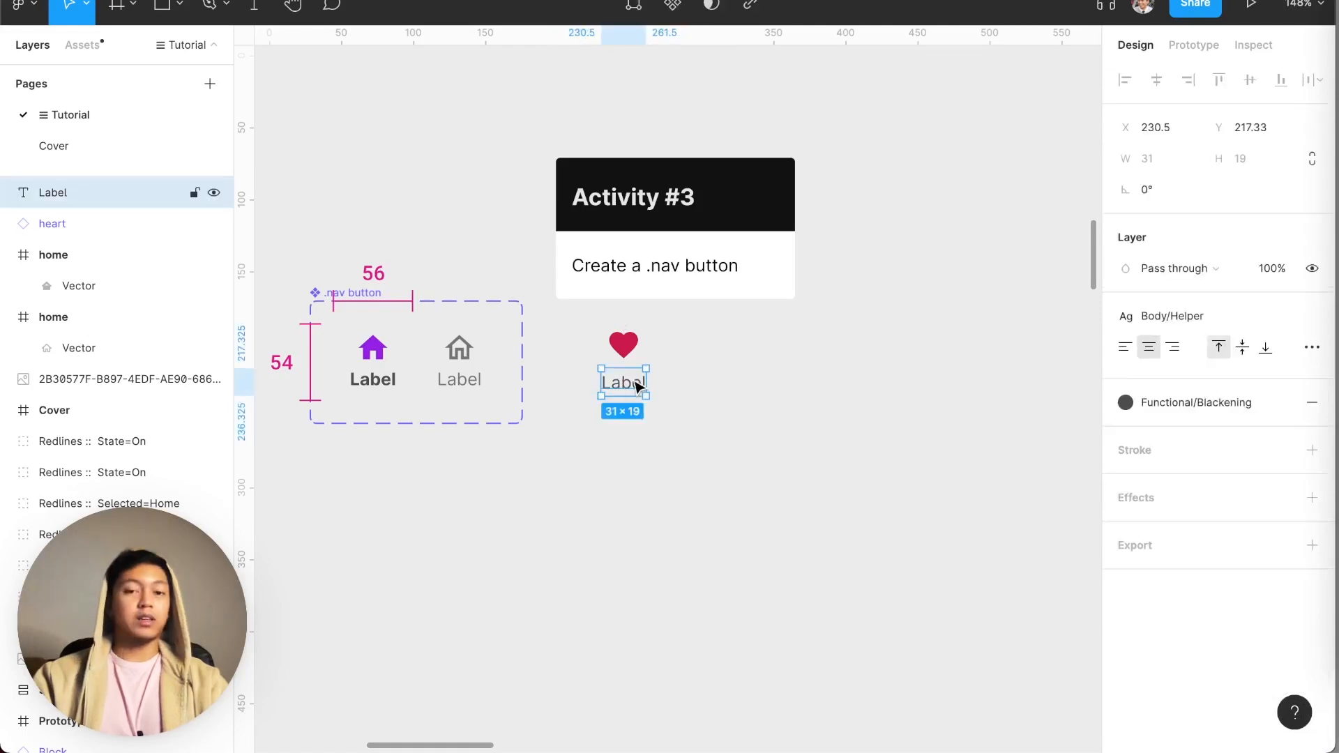
{"action": "left_click_drag", "start_coordinate": [635, 383], "coordinate": [636, 379]}
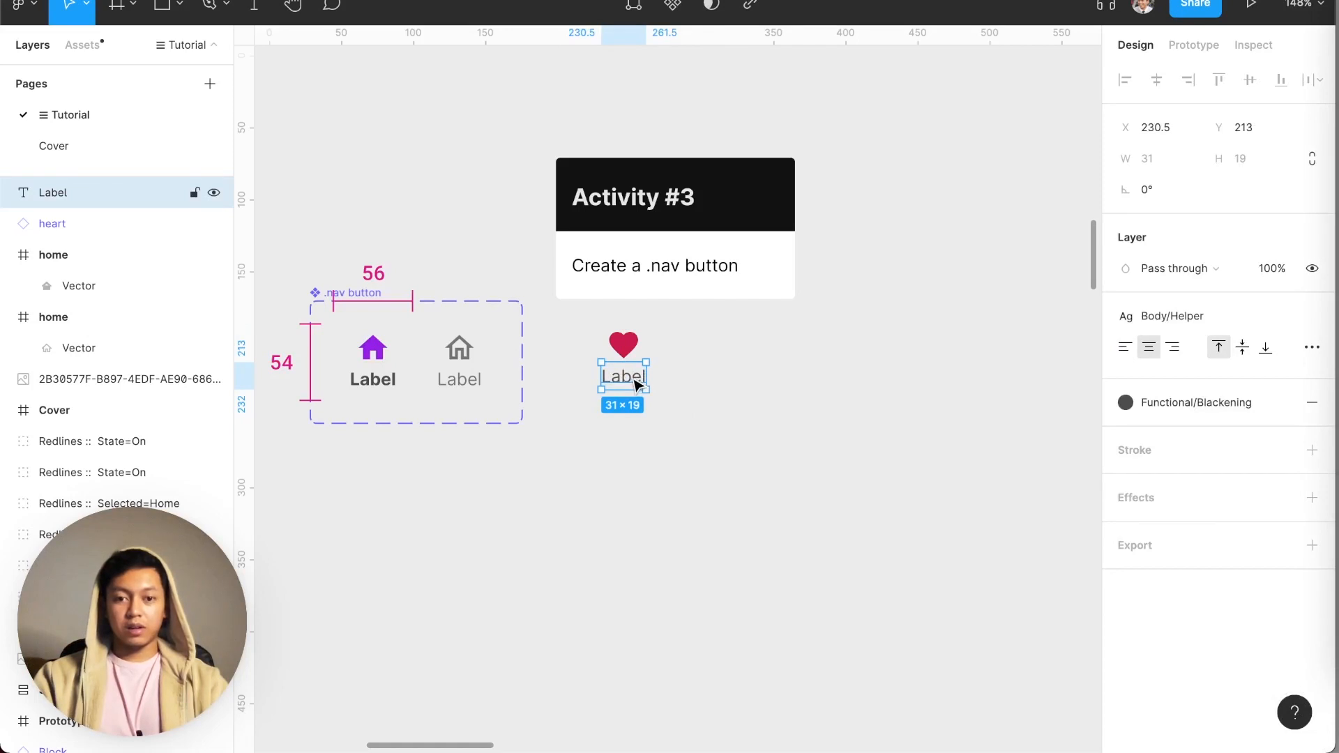
- Try bold formatting on the Label text beneath the heart icon, and undo it
{"action": "key", "text": "super+b"}
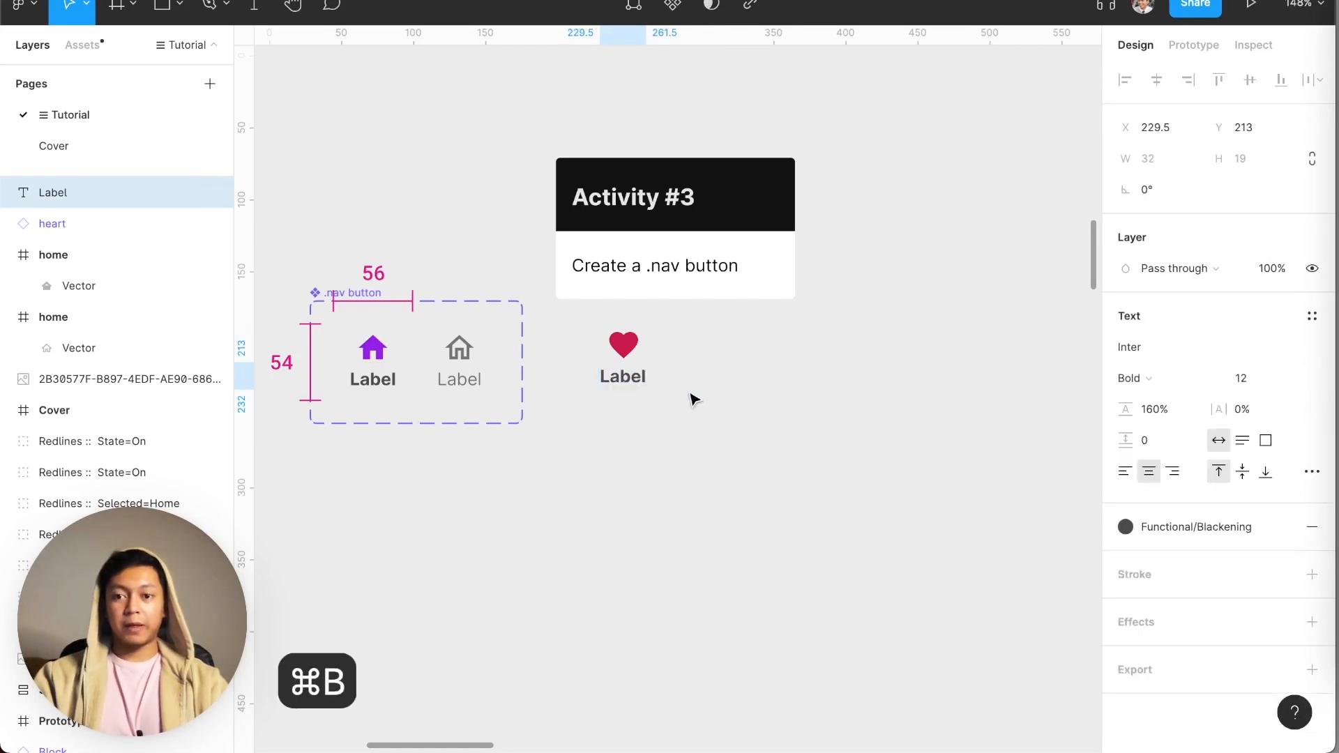
{"action": "left_click", "coordinate": [704, 406]}
{"action": "key", "text": "super+z"}
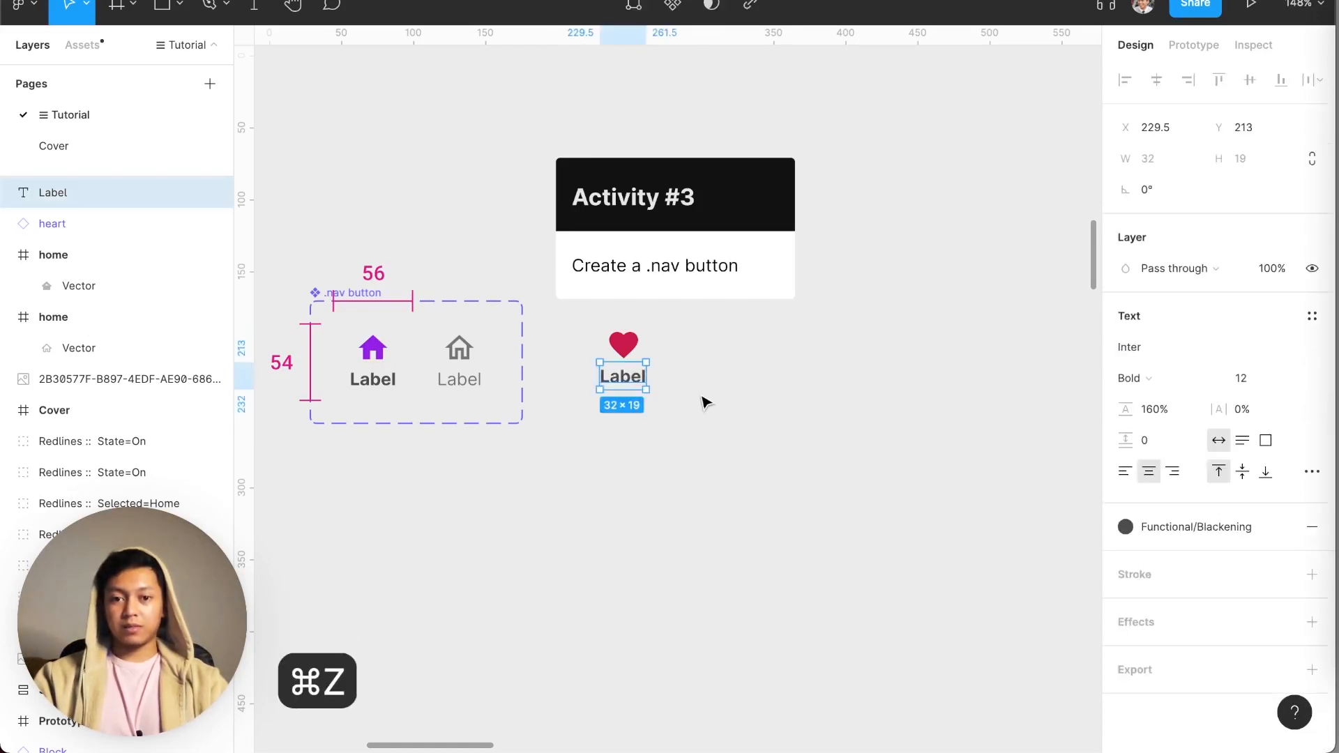
{"action": "key", "text": "super+z"}
{"action": "left_click", "coordinate": [701, 403]}
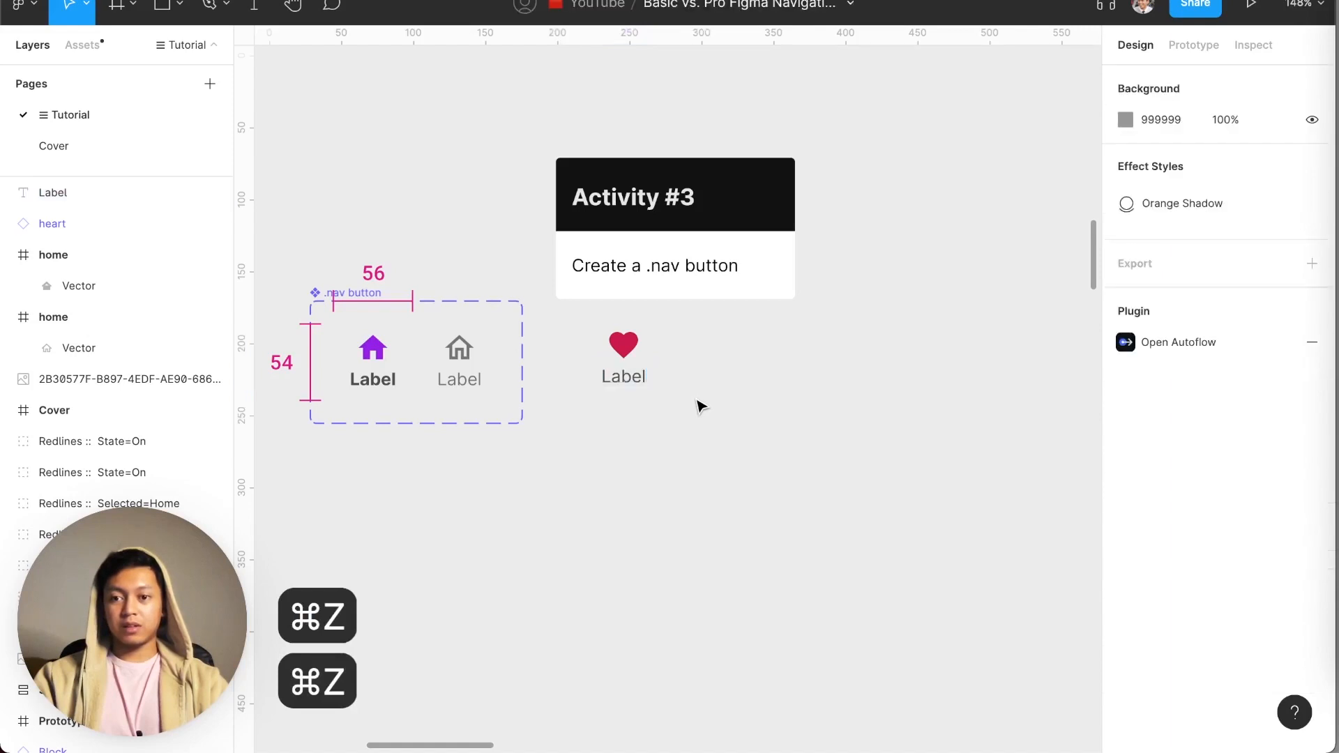
- Apply the Helper 12/160 text style to the heart icon's label and make the text bold
{"action": "left_click", "coordinate": [625, 383]}
{"action": "left_click", "coordinate": [1191, 329]}
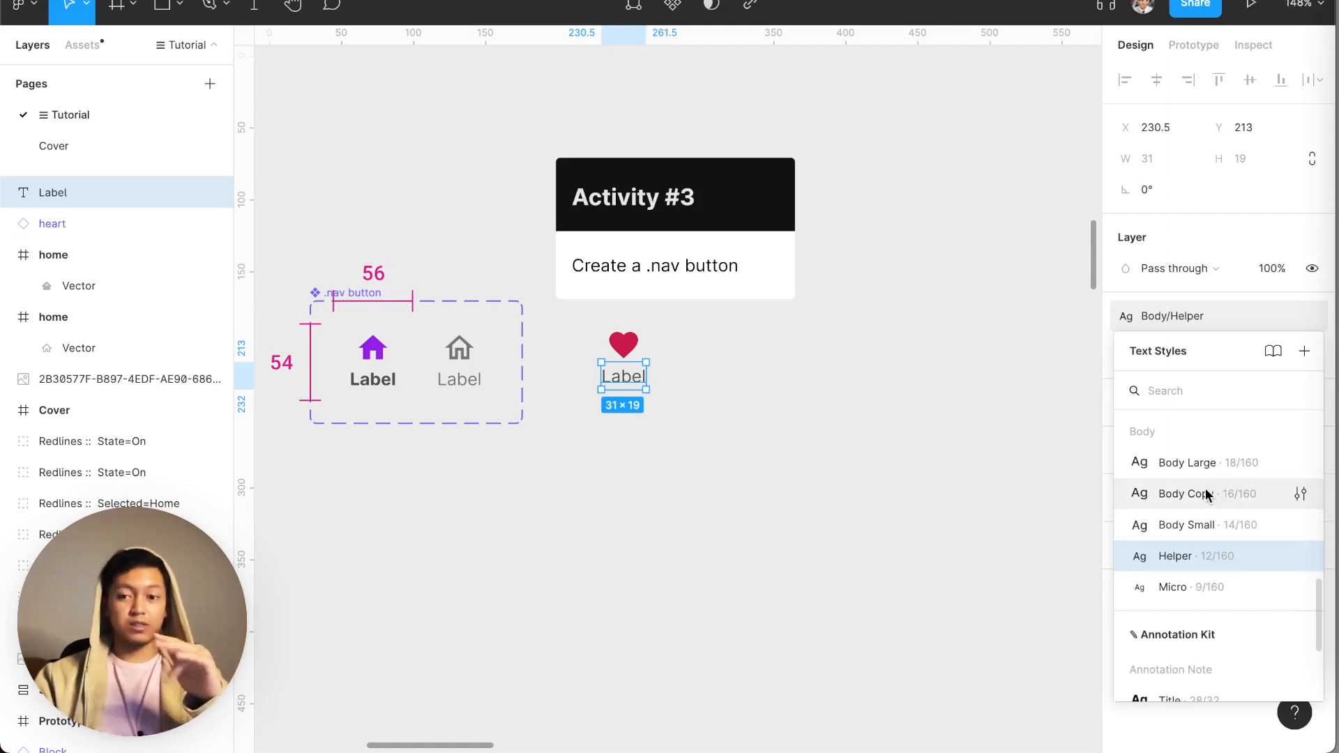
{"action": "left_click", "coordinate": [1211, 550]}
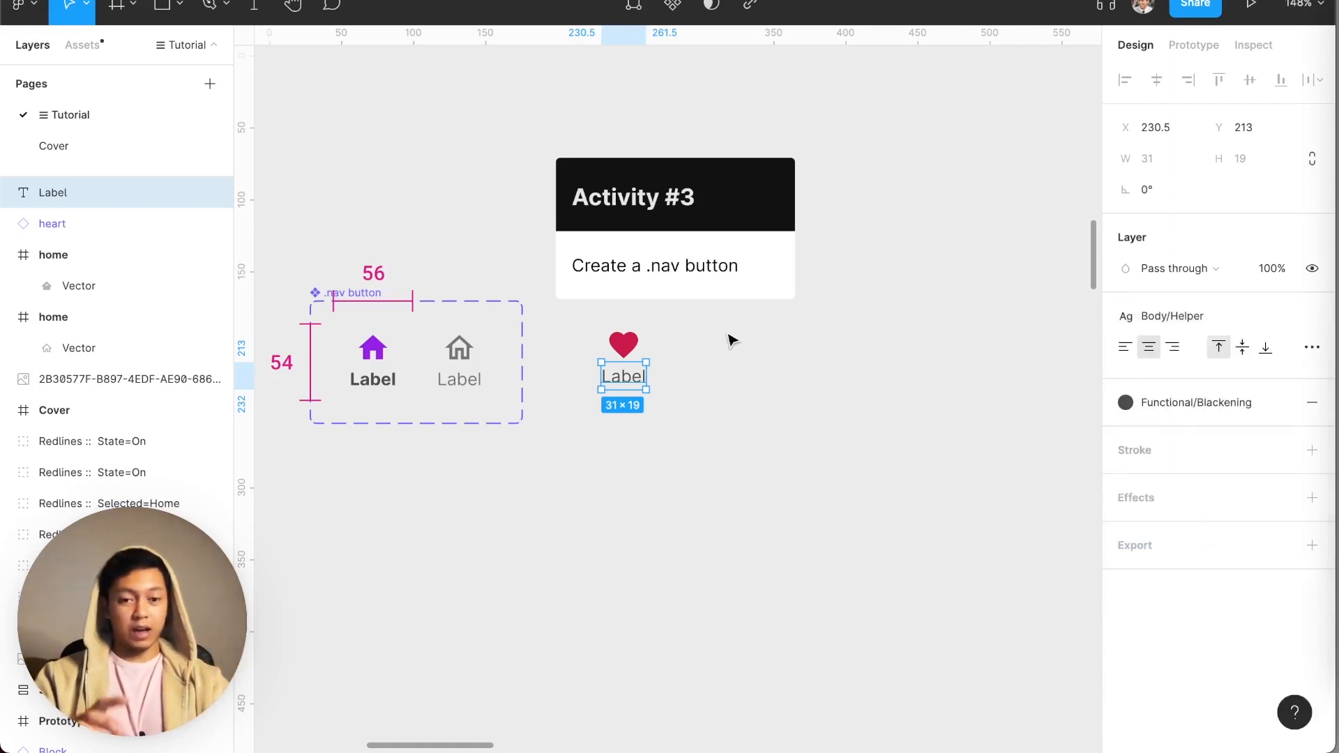
{"action": "key", "text": "super+b"}
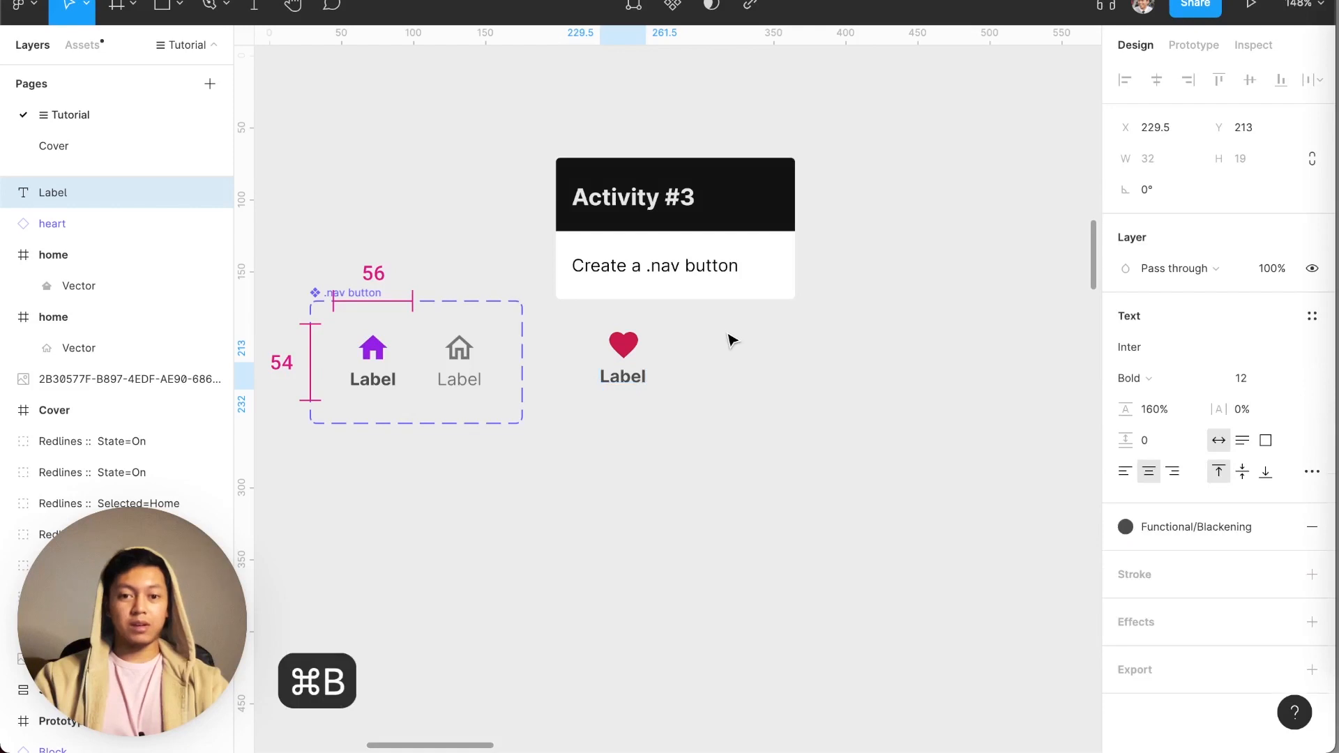
{"action": "left_click", "coordinate": [689, 381]}
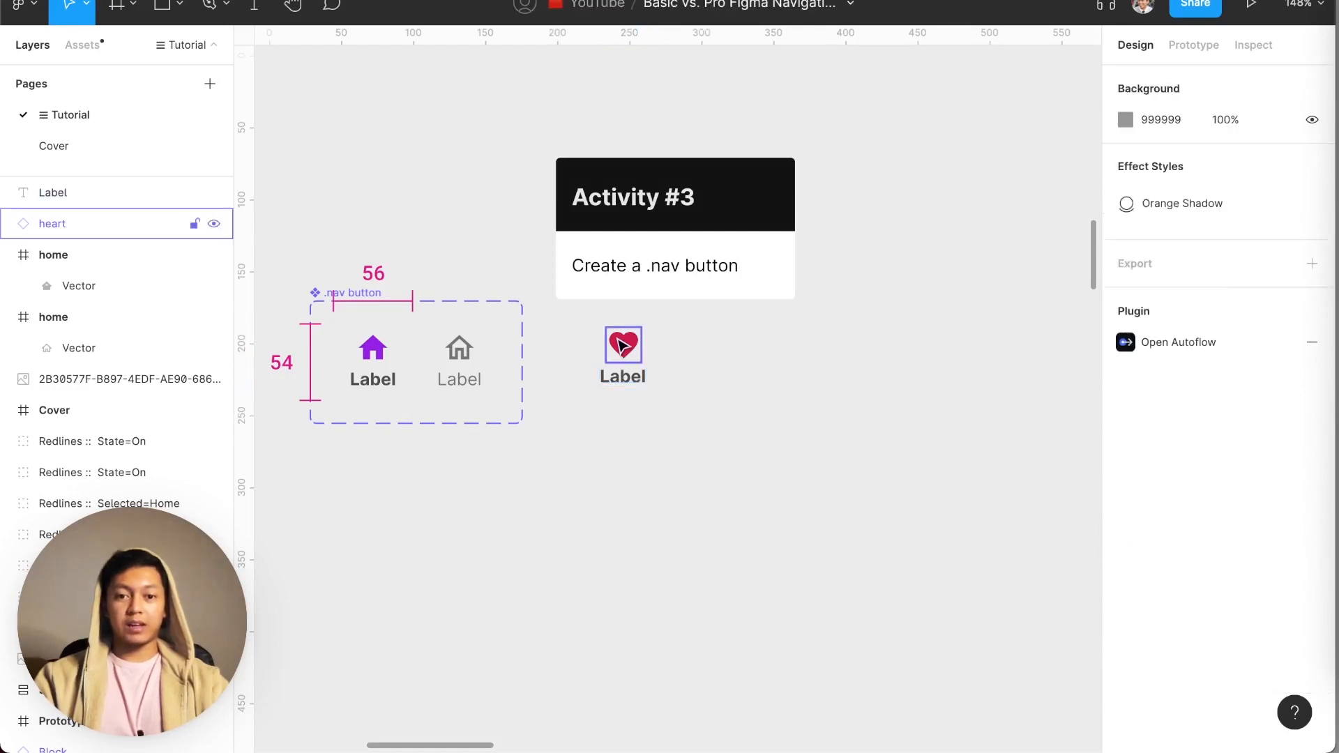
- Wrap the heart icon and its Label in a vertical auto layout frame with the contents aligned top centre
{"action": "left_click", "coordinate": [623, 357]}
{"action": "left_click", "coordinate": [623, 381], "text": "shift"}
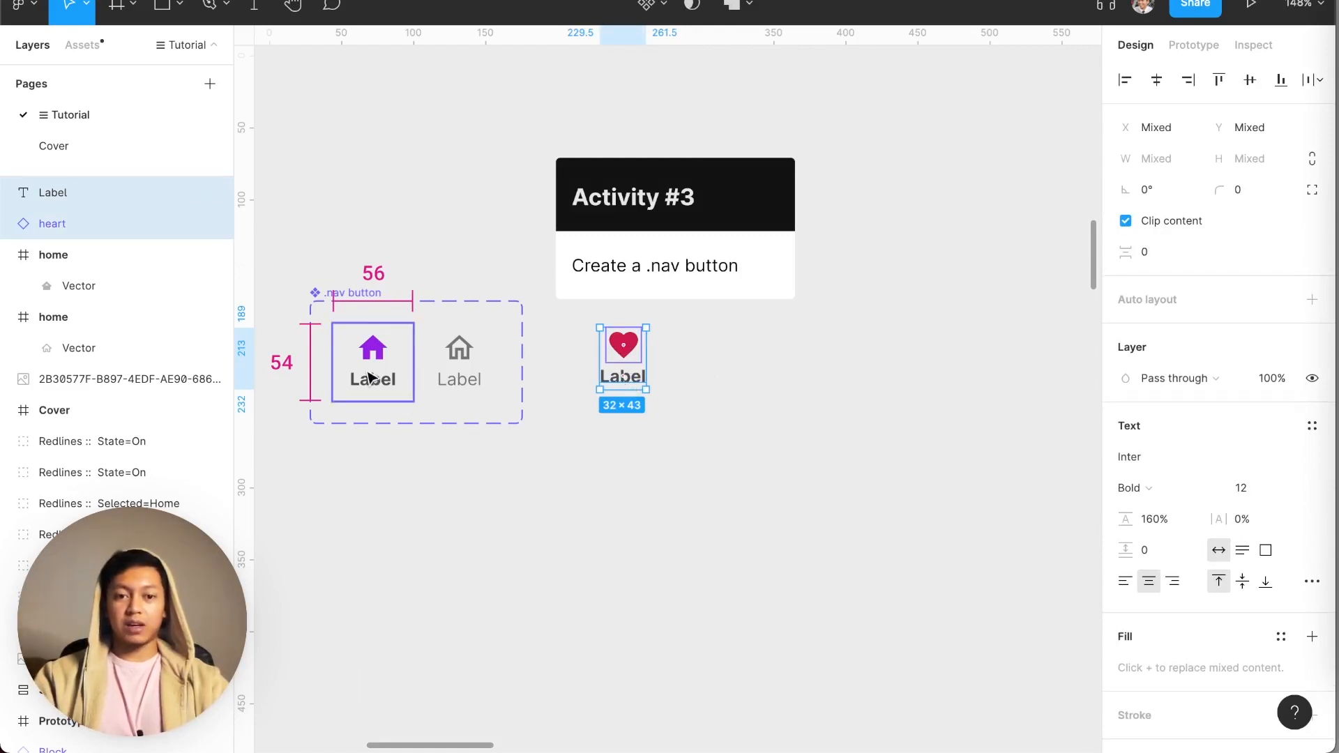
{"action": "left_click_drag", "start_coordinate": [689, 431], "coordinate": [576, 322]}
{"action": "key", "text": "shift+a"}
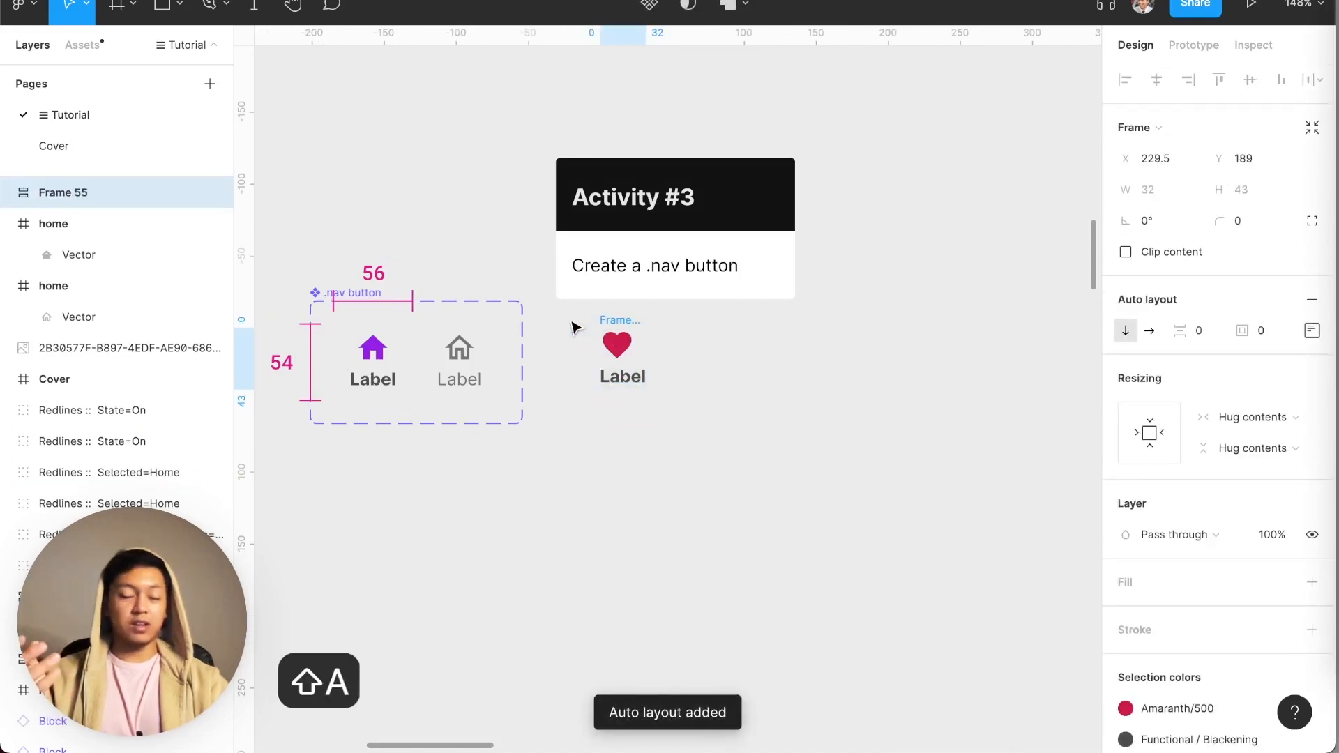
{"action": "left_click", "coordinate": [1313, 330]}
{"action": "left_click", "coordinate": [1245, 401]}
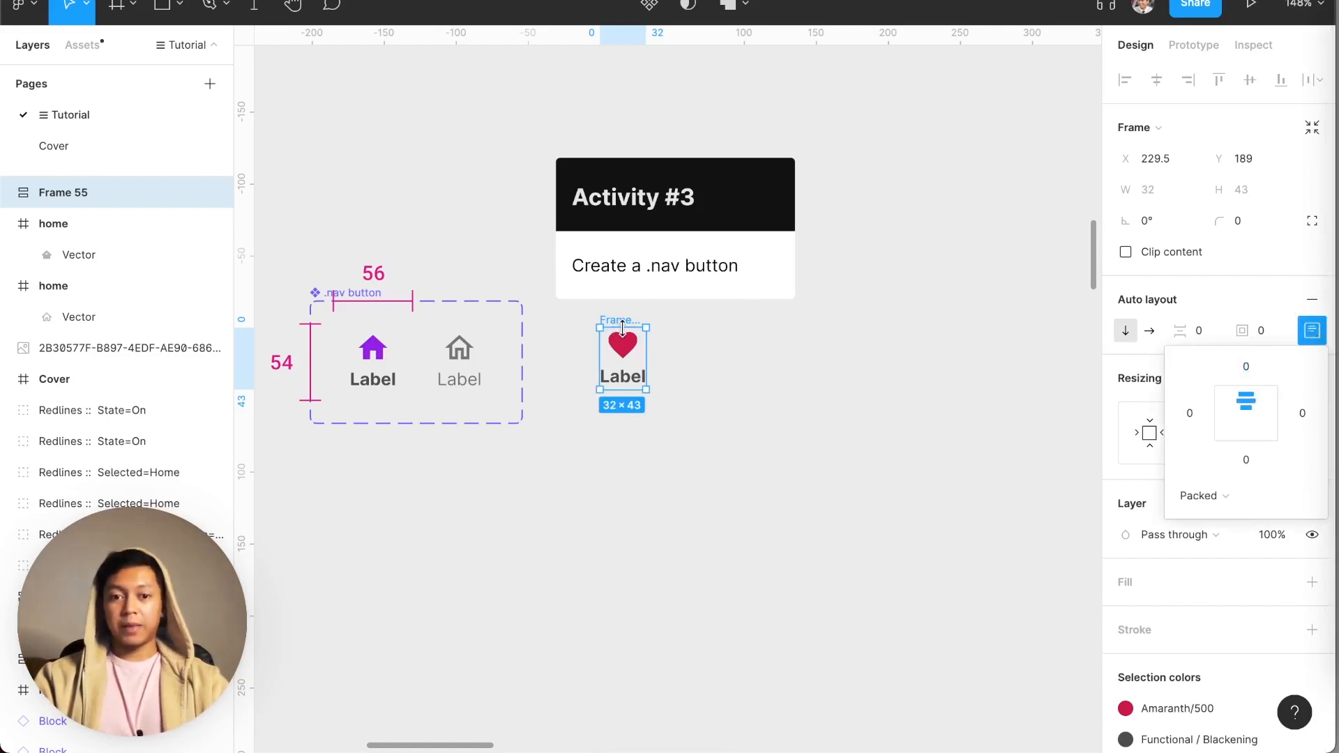
- Resize the heart button frame to a fixed width of 56 and height of 54
{"action": "left_click_drag", "start_coordinate": [623, 329], "coordinate": [671, 353]}
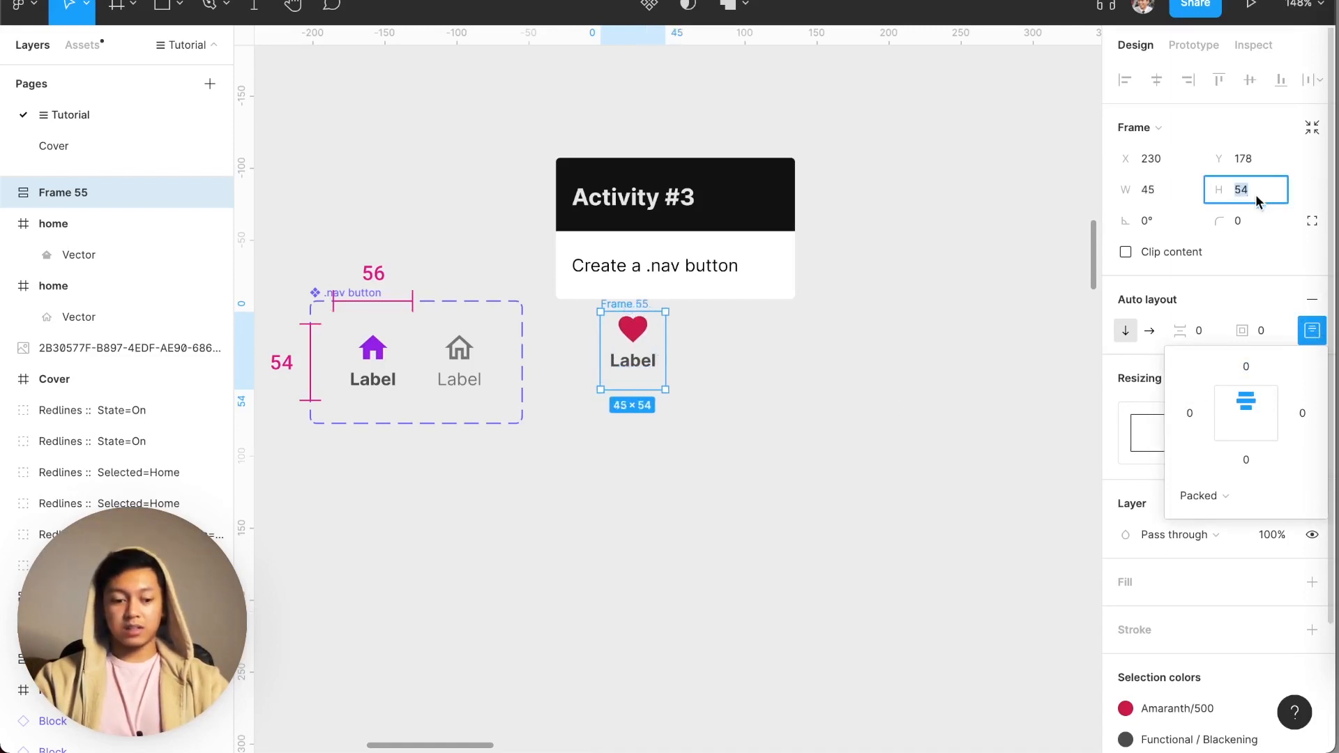
{"action": "type", "text": "54"}
{"action": "left_click", "coordinate": [1173, 201]}
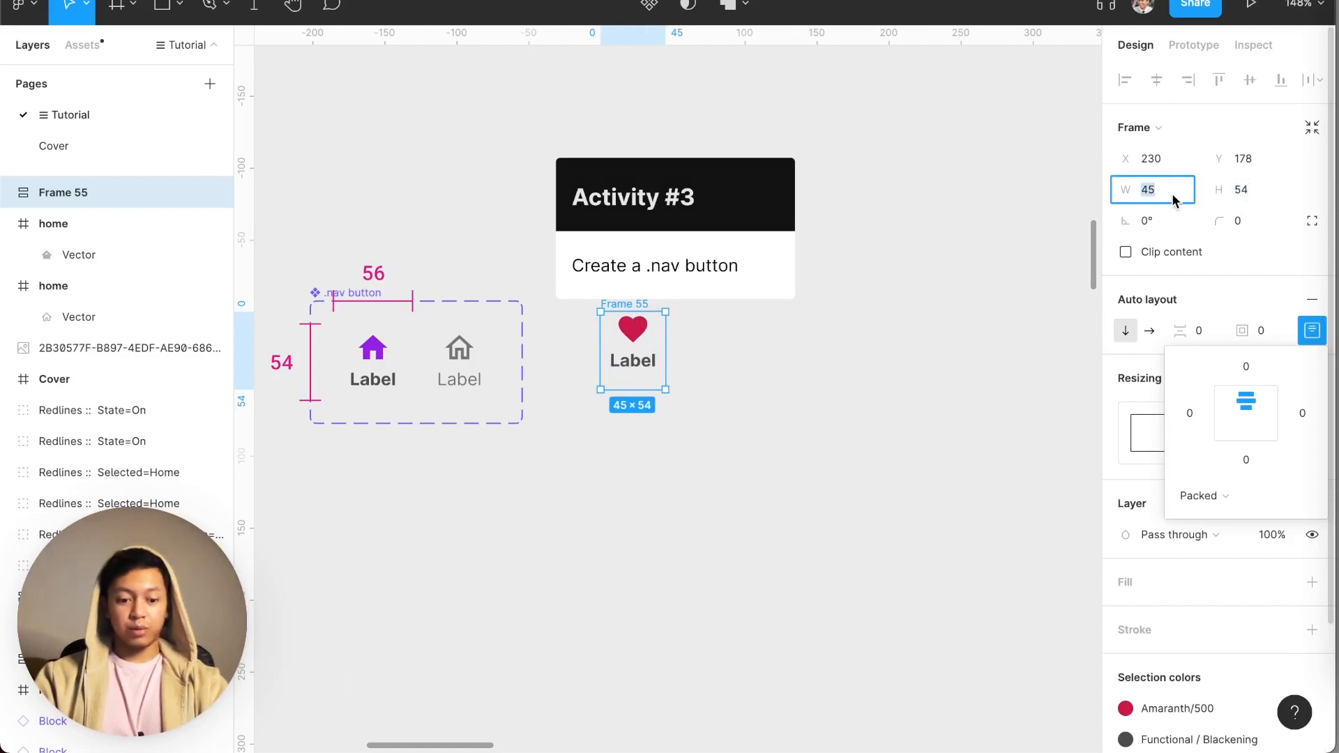
{"action": "type", "text": "56"}
{"action": "key", "text": "Return"}
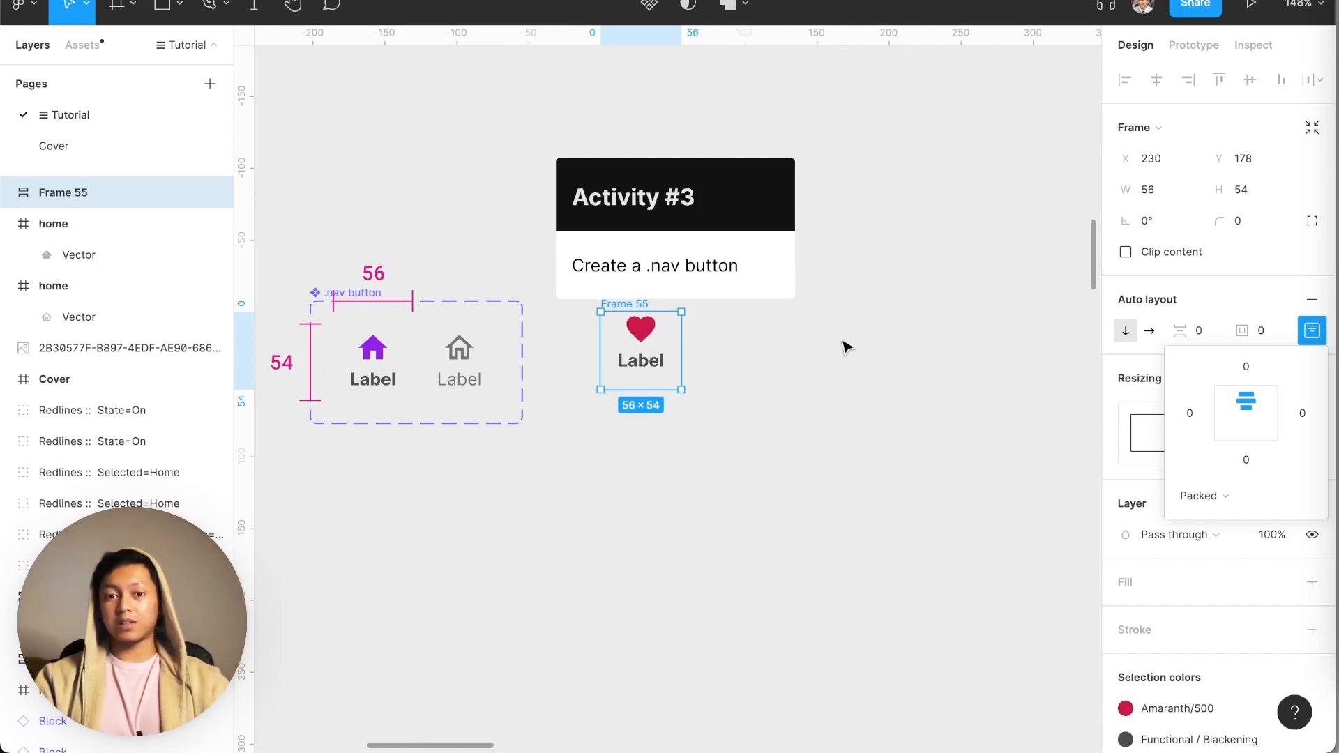
- Add a 1-pixel black inside stroke to the auto layout frame around the heart and Label
{"action": "left_click", "coordinate": [736, 357]}
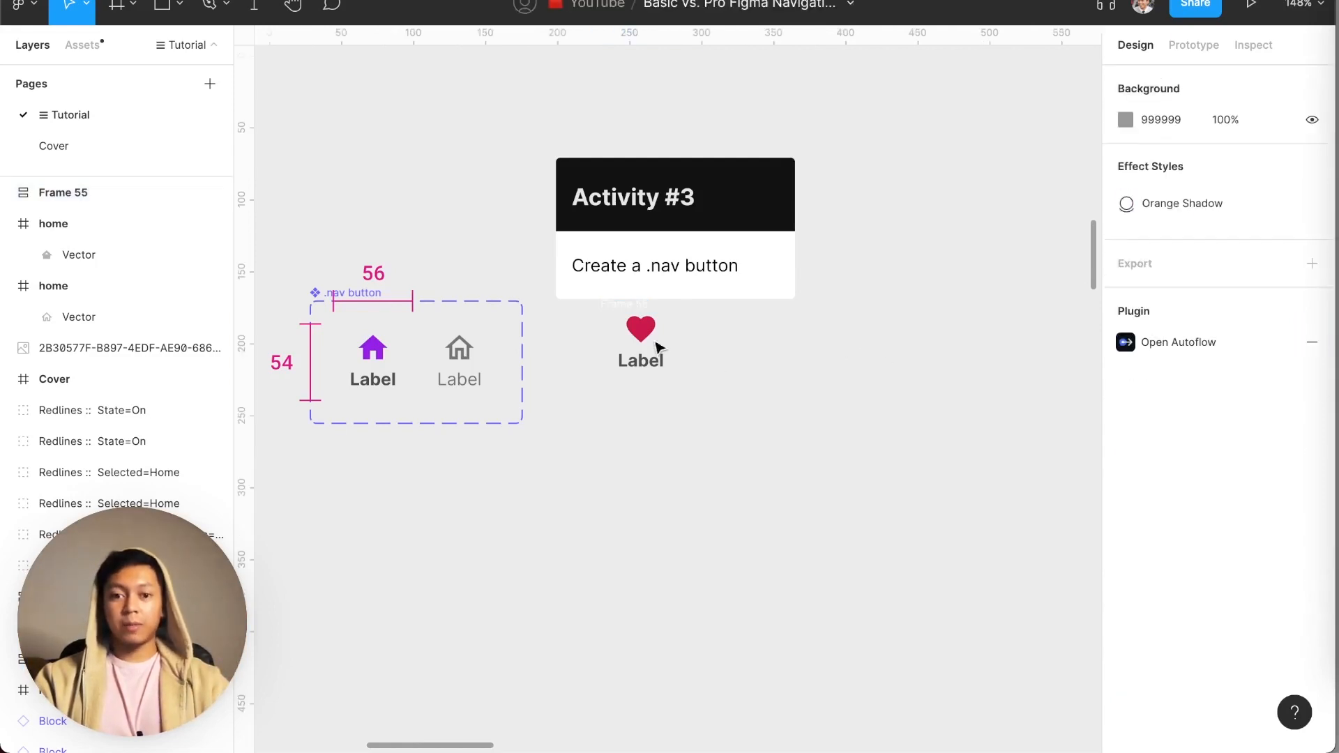
{"action": "left_click", "coordinate": [653, 319]}
{"action": "left_click", "coordinate": [694, 328]}
{"action": "left_click", "coordinate": [654, 350]}
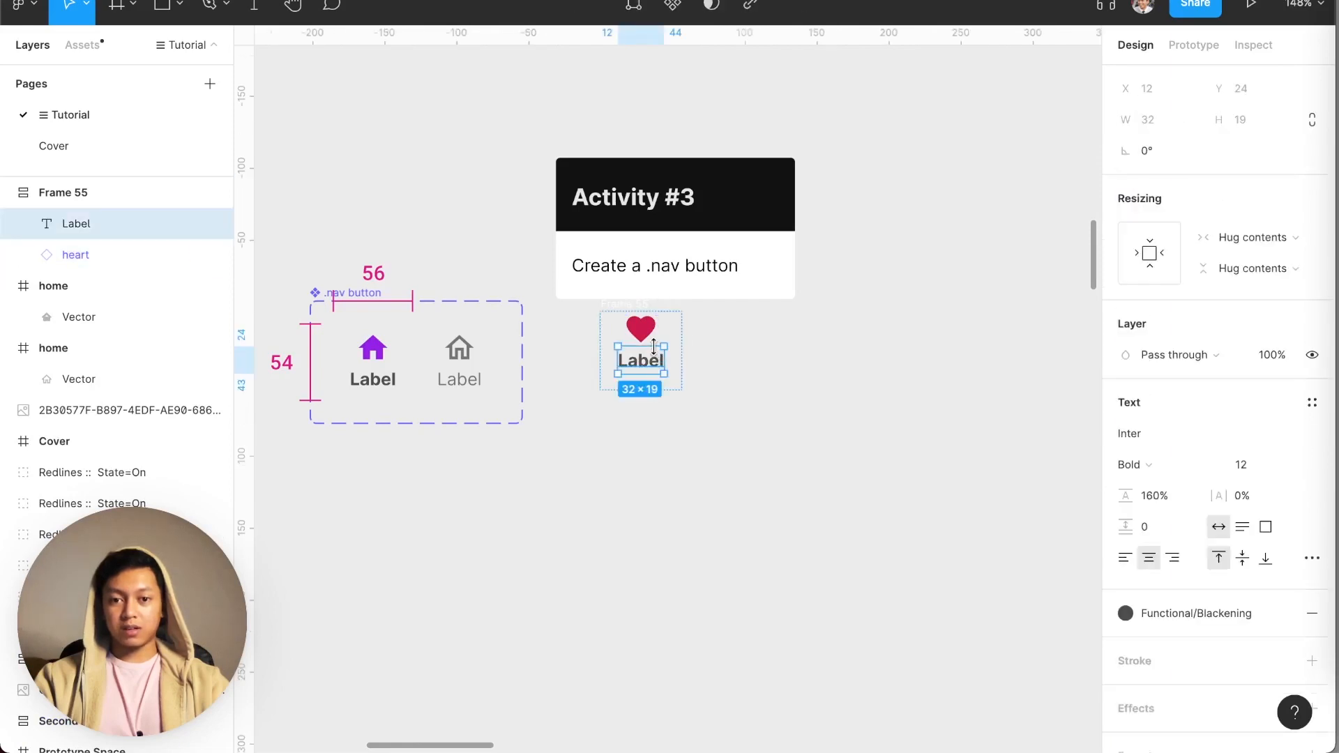
{"action": "key", "text": "shift+Return"}
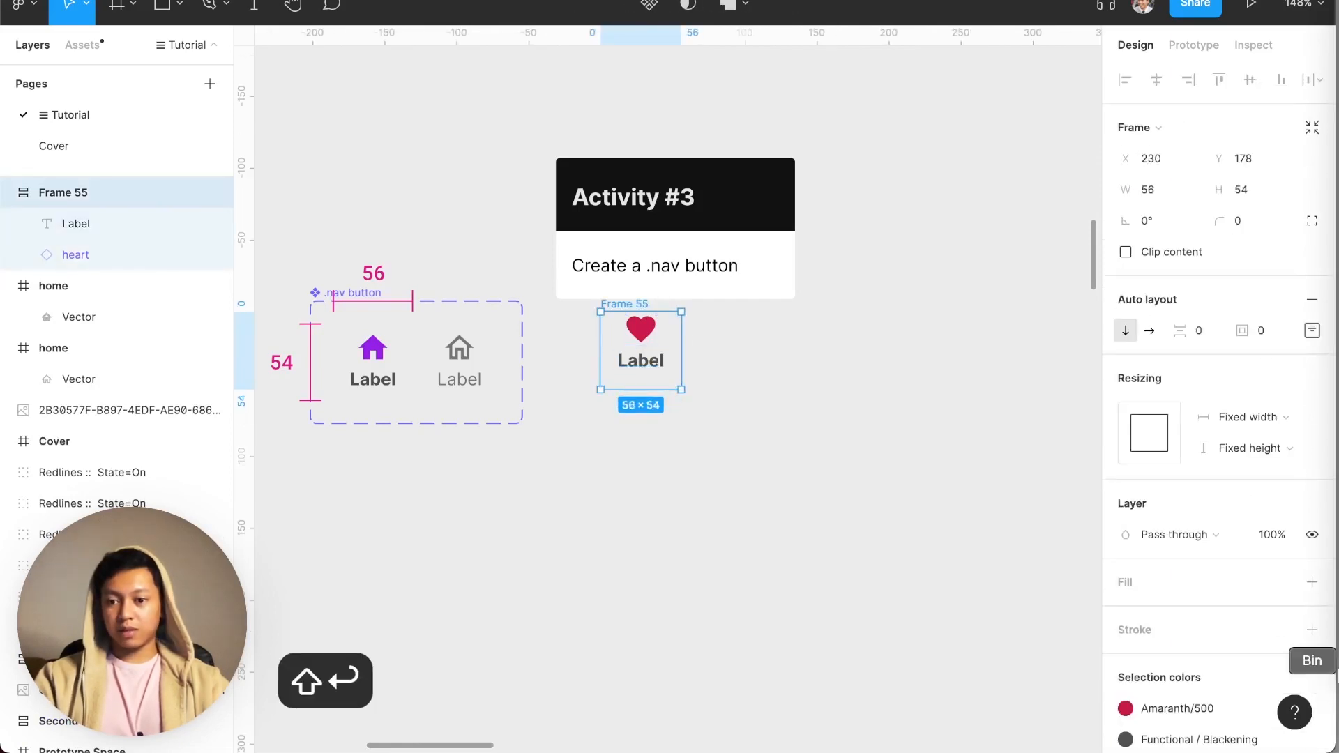
{"action": "left_click", "coordinate": [1302, 634]}
{"action": "left_click", "coordinate": [878, 480]}
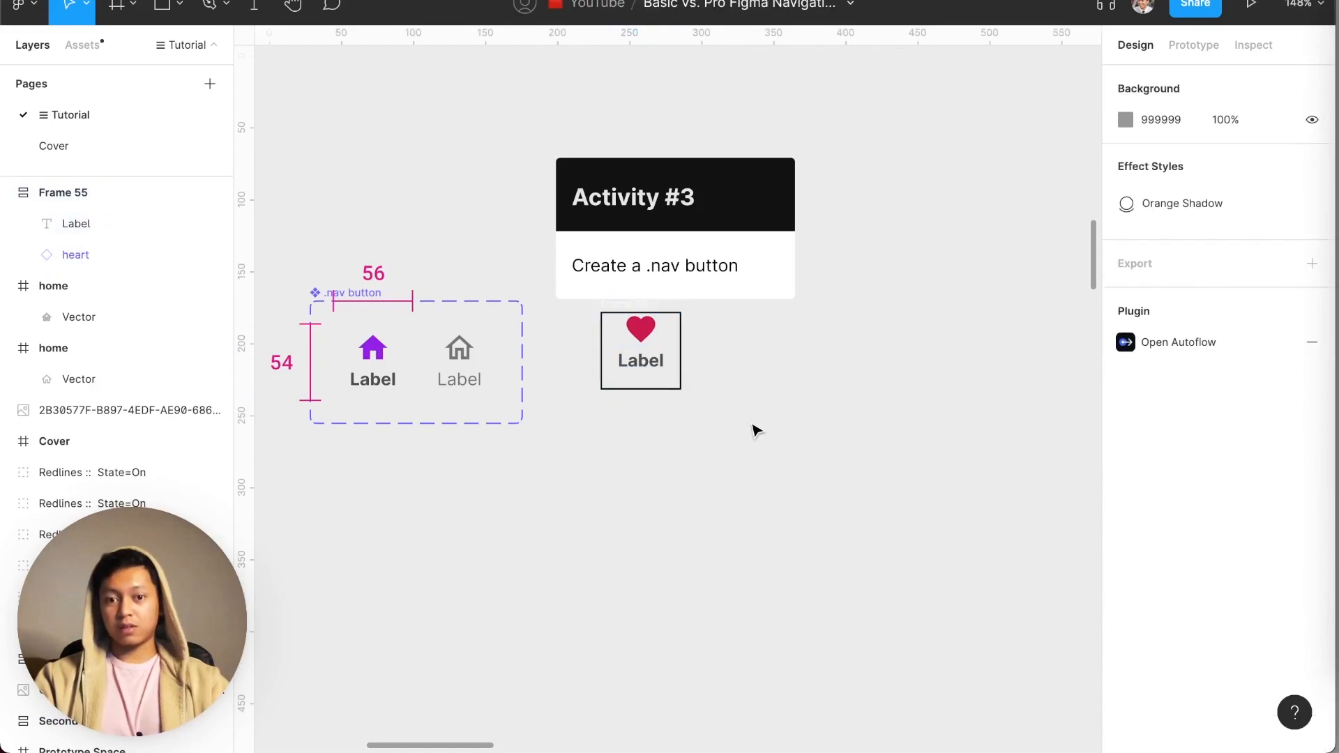
- Align the heart and Label to the centre of their auto layout frame
{"action": "left_click", "coordinate": [676, 370]}
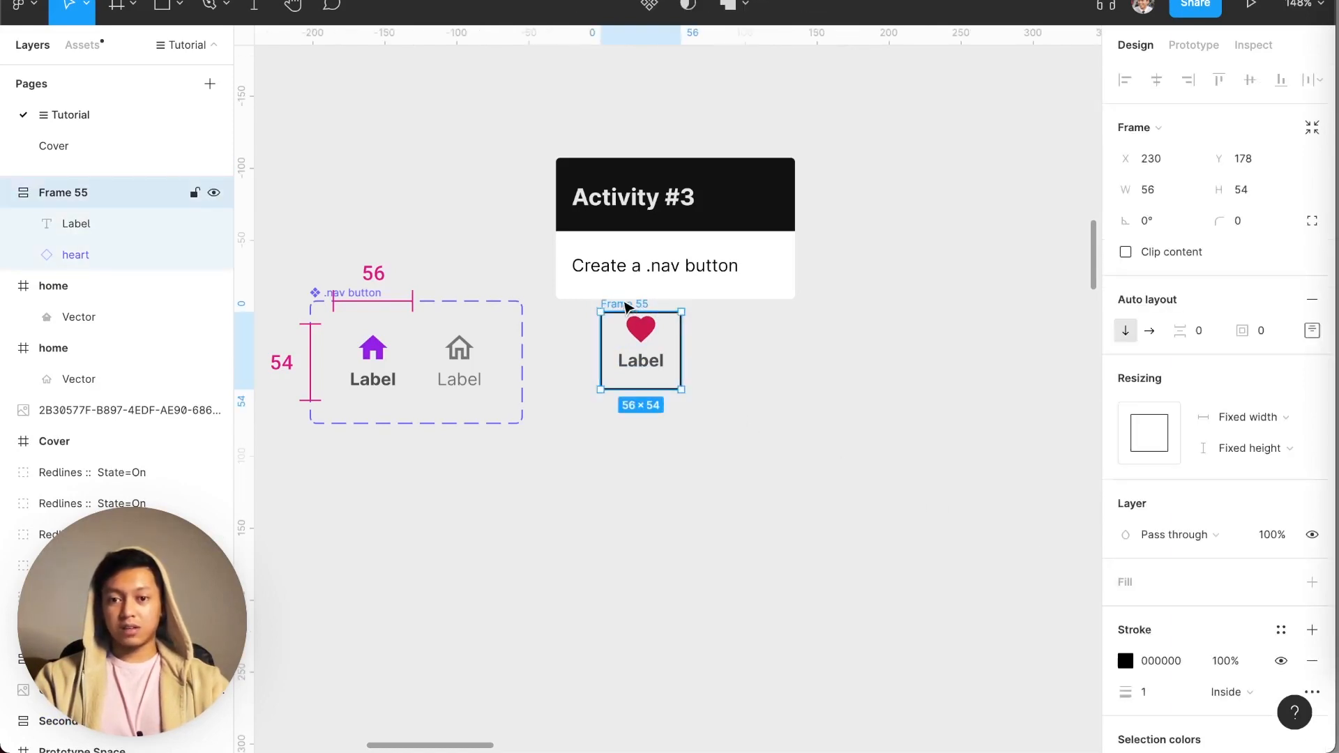
{"action": "left_click", "coordinate": [1312, 330]}
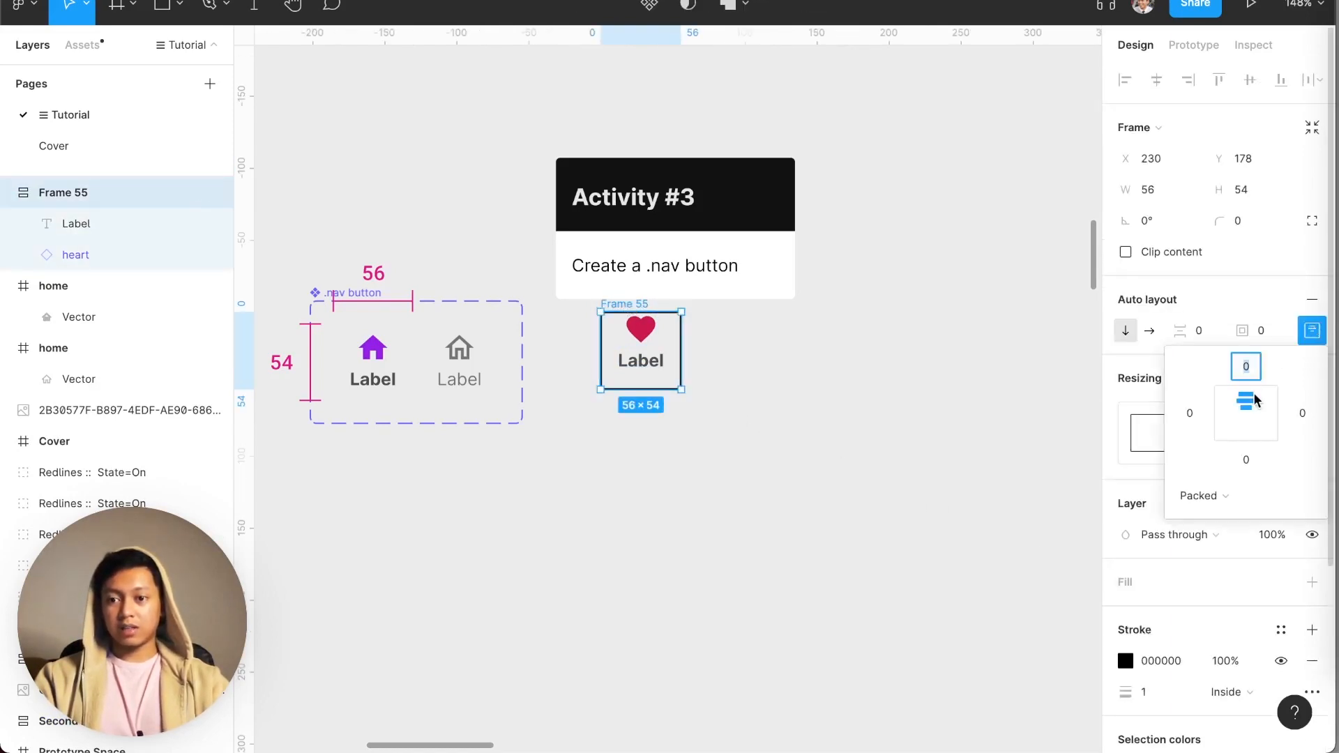
{"action": "left_click", "coordinate": [709, 408]}
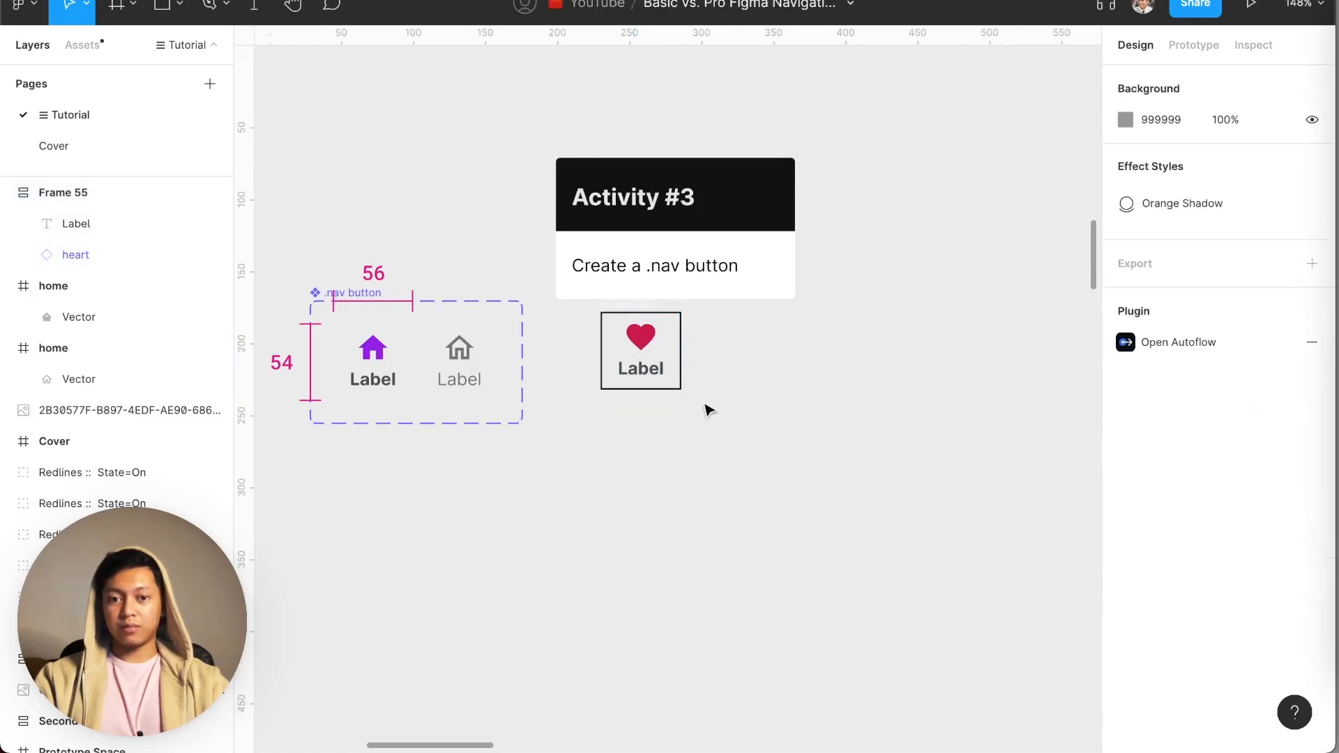
- Try removing auto layout from the heart button frame, and undo the removal
{"action": "left_click", "coordinate": [659, 326]}
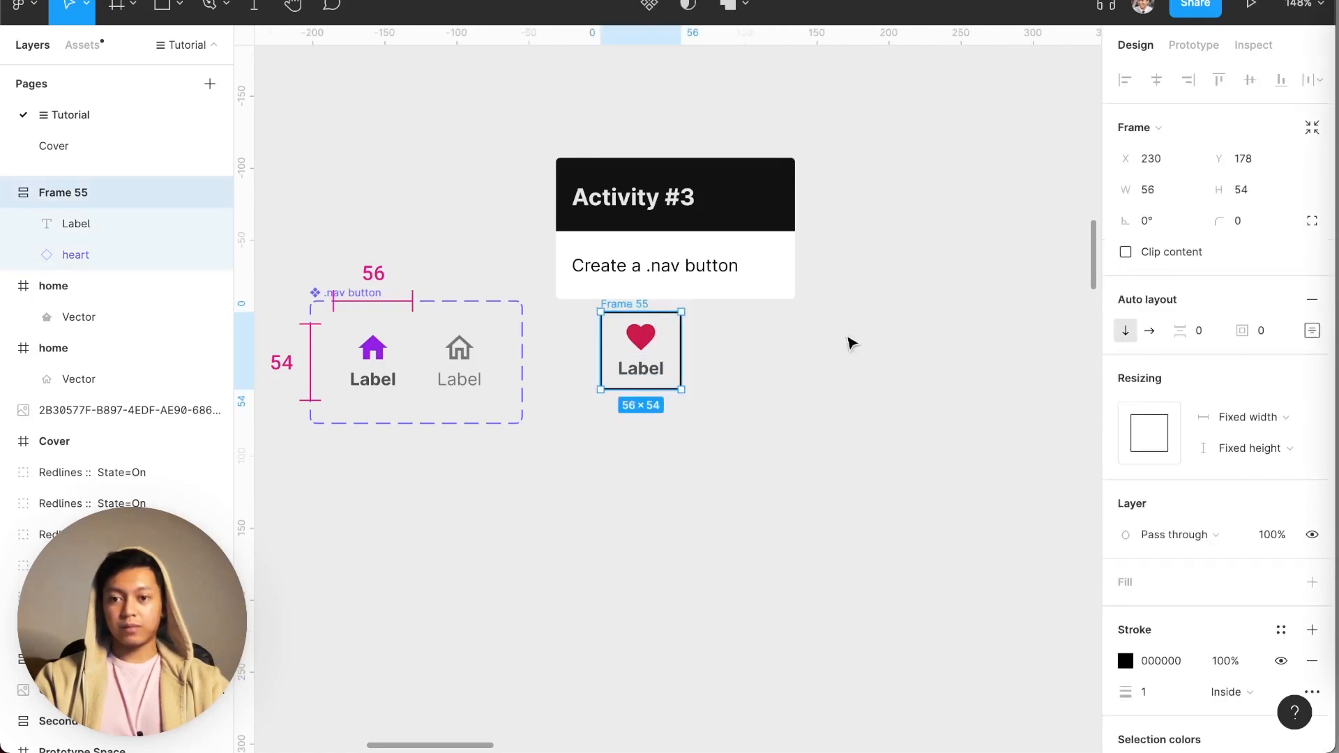
{"action": "left_click", "coordinate": [1306, 309]}
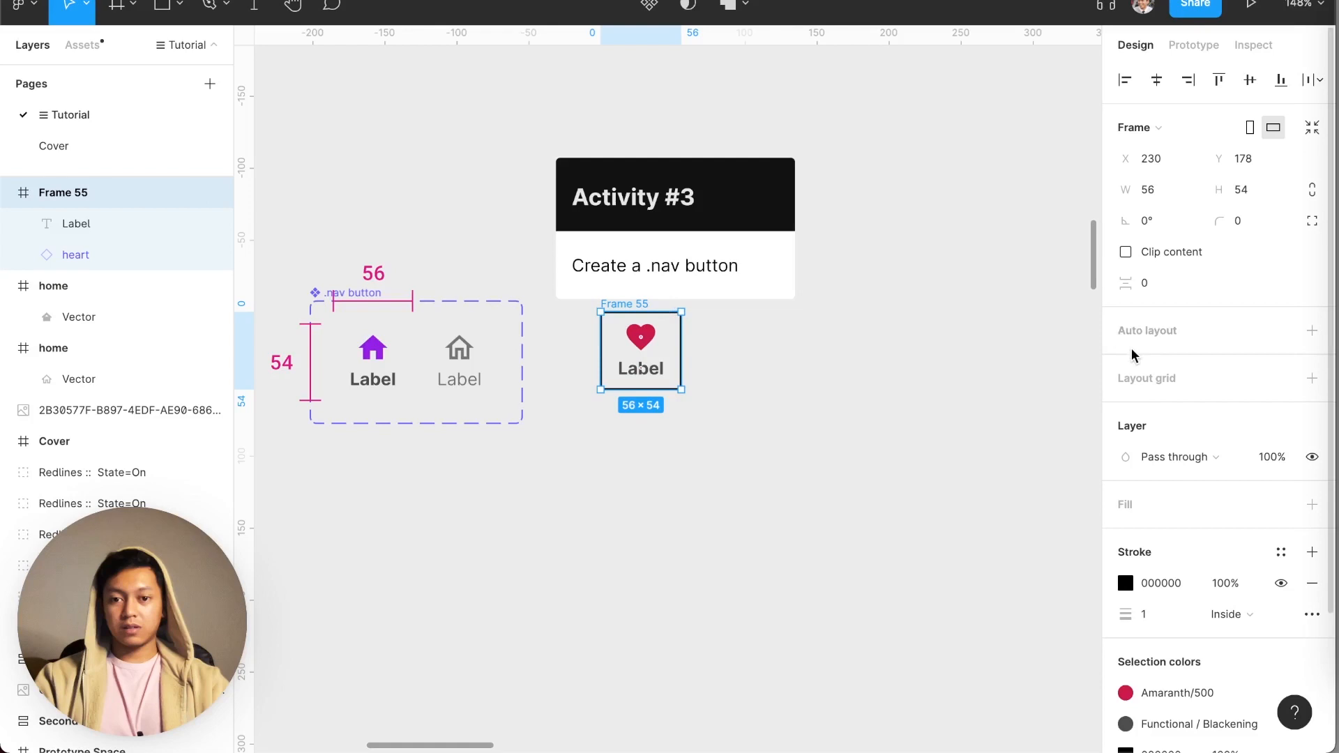
{"action": "key", "text": "super+z"}
- Remove the heart button frame's stroke and move the frame to X 210, Y 185.5, level with the reference home buttons
{"action": "scroll", "coordinate": [1281, 624], "scroll_direction": "down", "scroll_amount": 1}
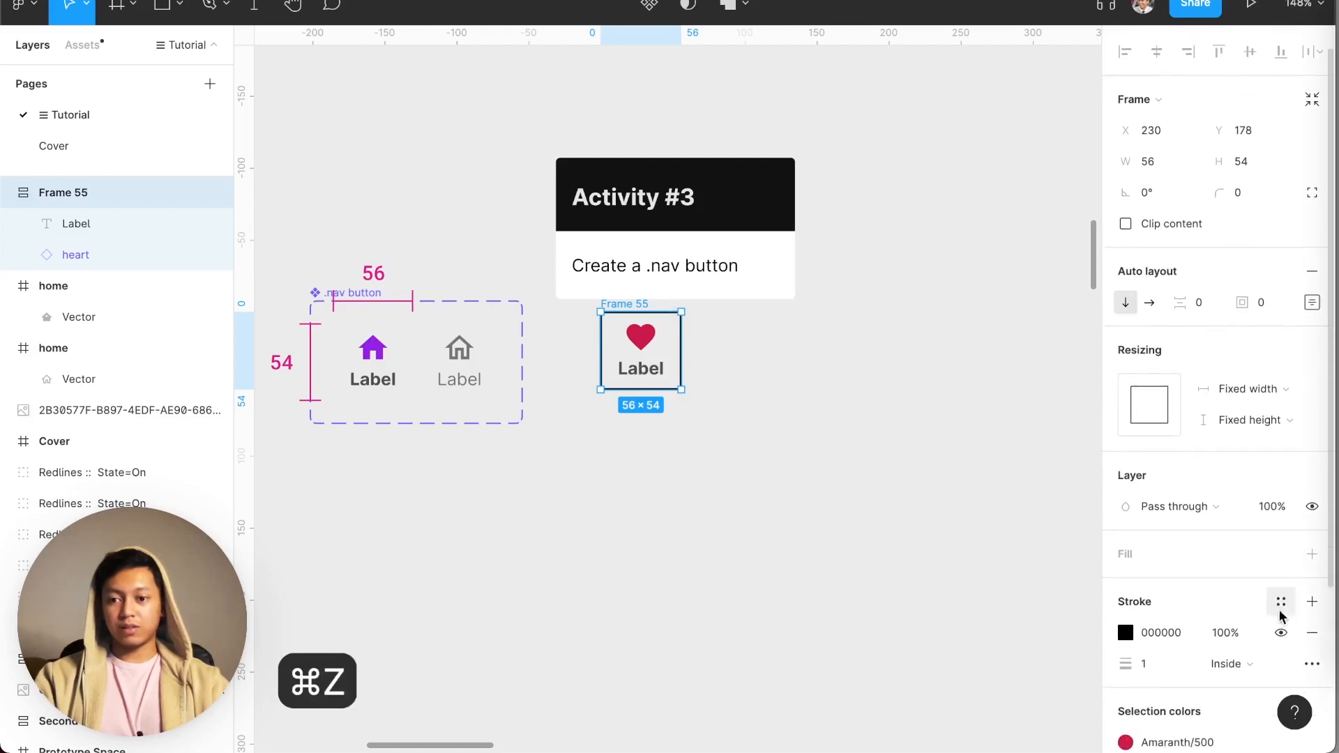
{"action": "left_click", "coordinate": [1305, 633]}
{"action": "left_click", "coordinate": [840, 479]}
{"action": "left_click_drag", "start_coordinate": [641, 318], "coordinate": [611, 327]}
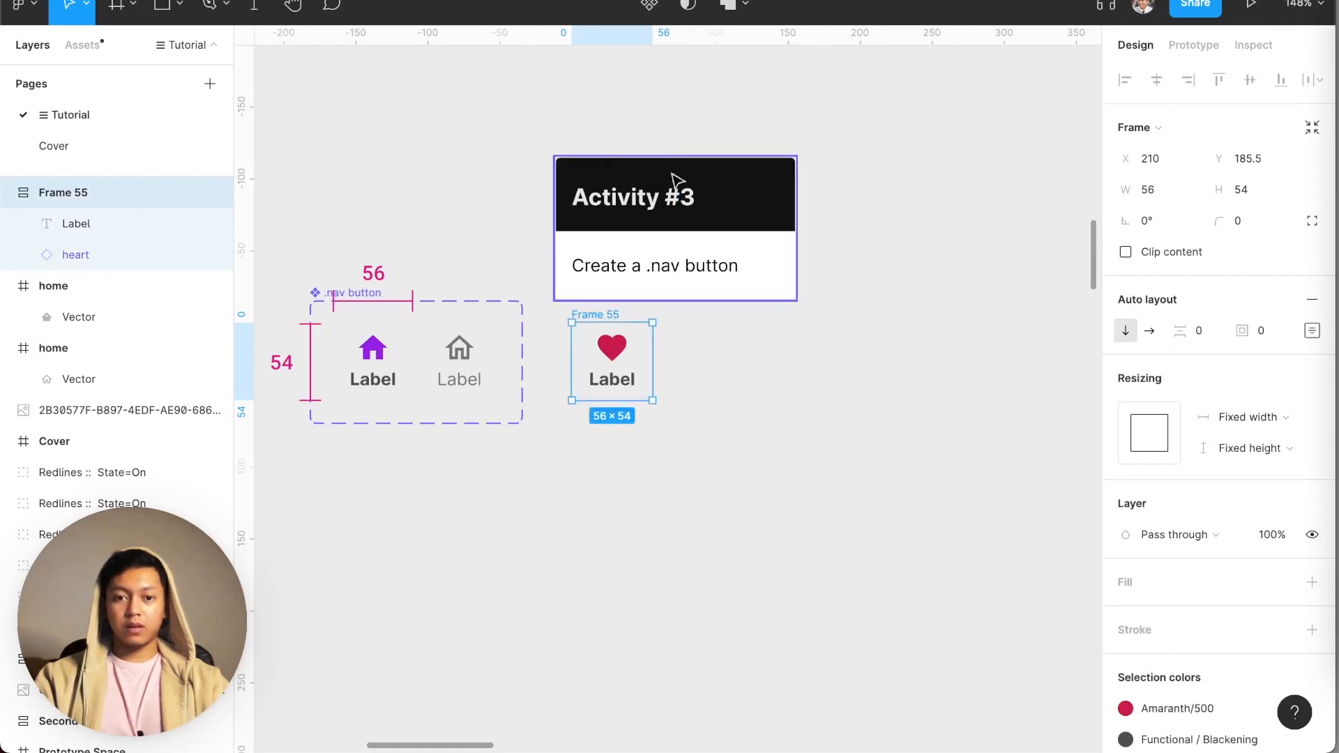
- Turn the heart button frame into a component and place an instance of it 10 px to its right
{"action": "left_click", "coordinate": [649, 8]}
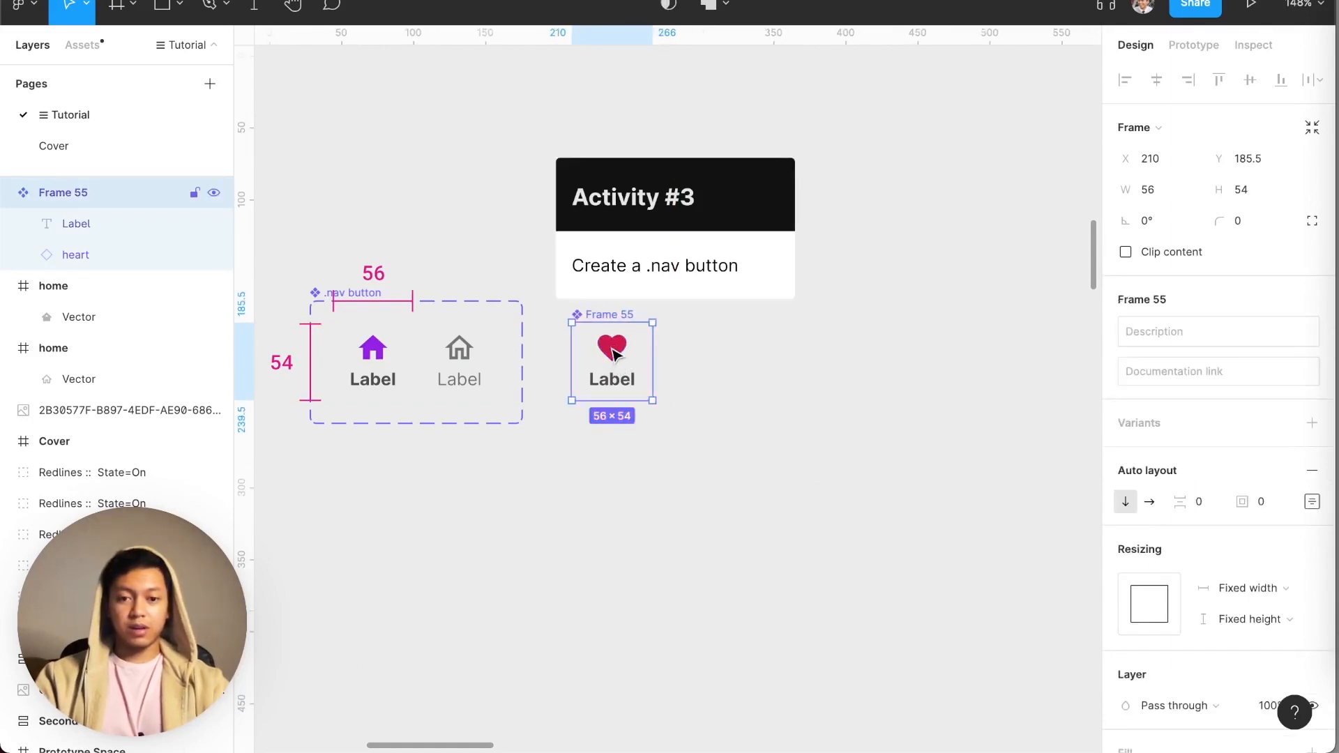
{"action": "left_click_drag", "start_coordinate": [628, 359], "coordinate": [723, 360]}
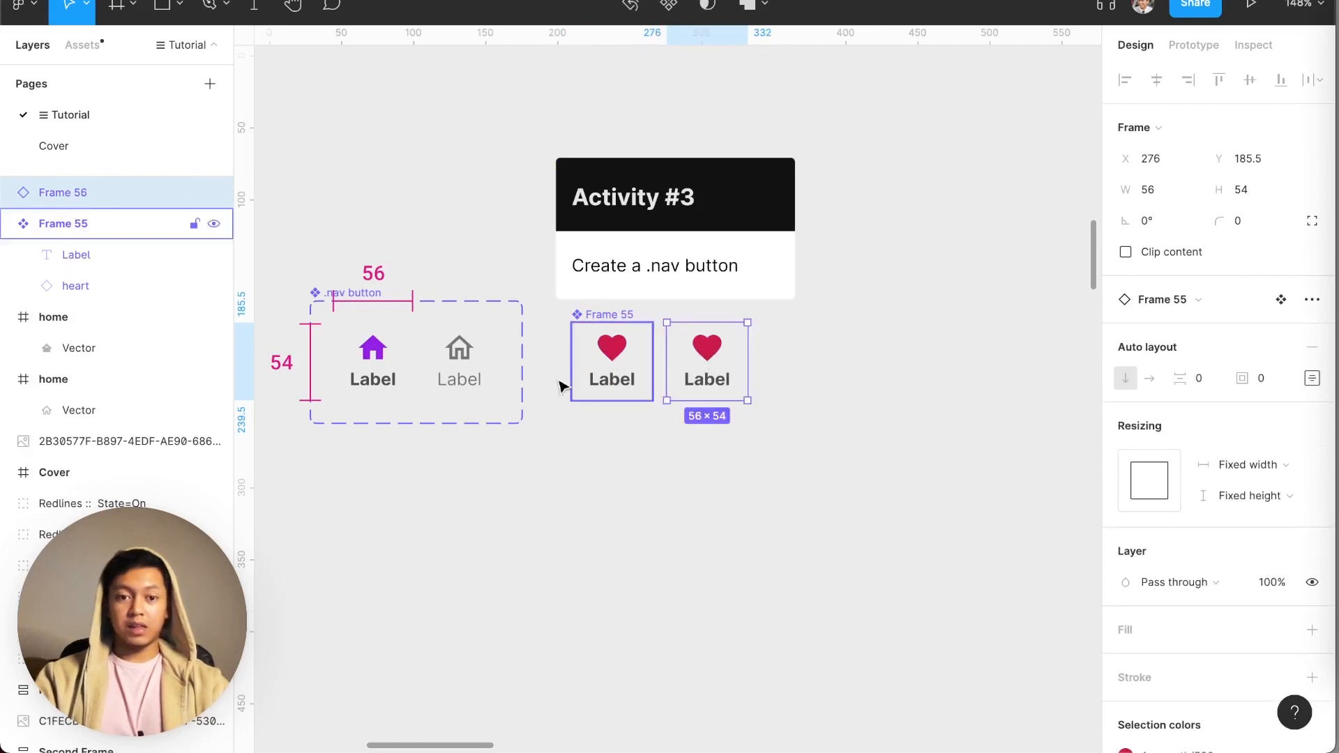
- Apply the regular Helper 12/160 text style to the Label in the duplicated heart button instance
{"action": "left_click", "coordinate": [442, 383]}
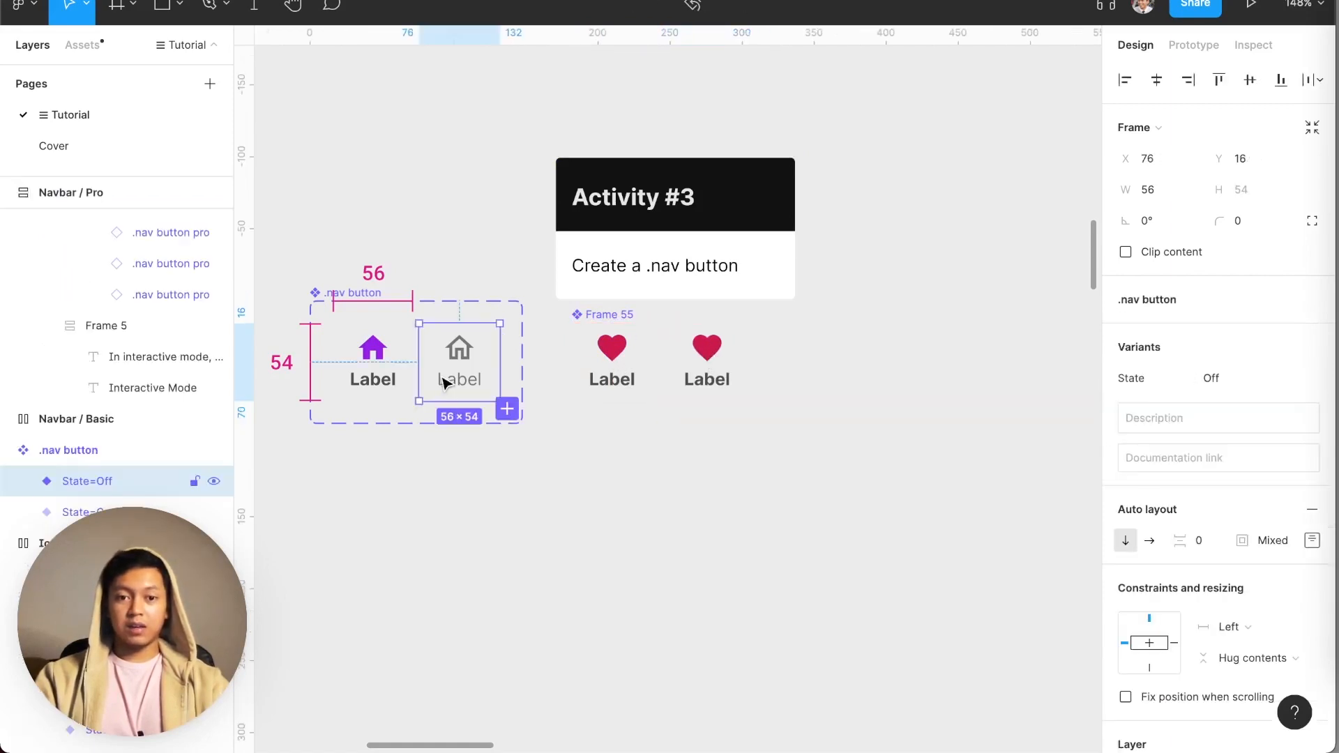
{"action": "left_click", "coordinate": [687, 378]}
{"action": "left_click", "coordinate": [700, 381]}
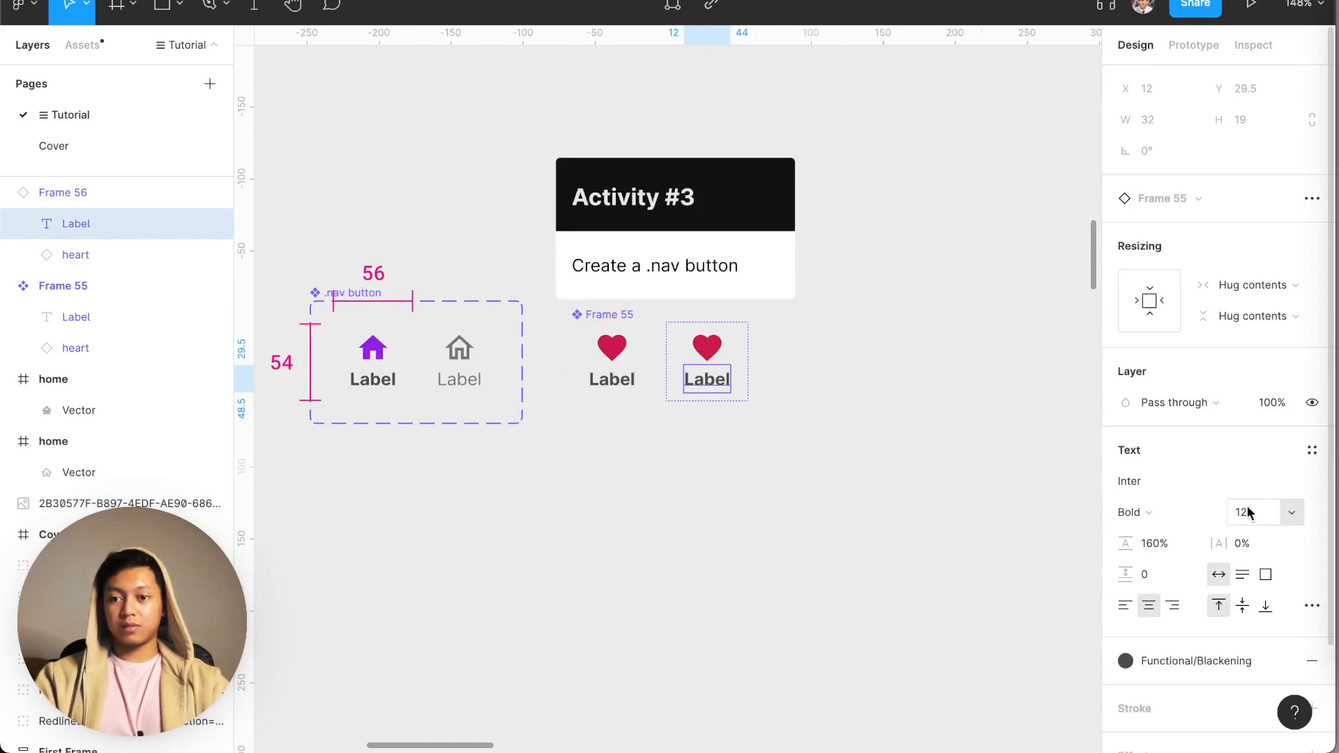
{"action": "left_click", "coordinate": [1312, 450]}
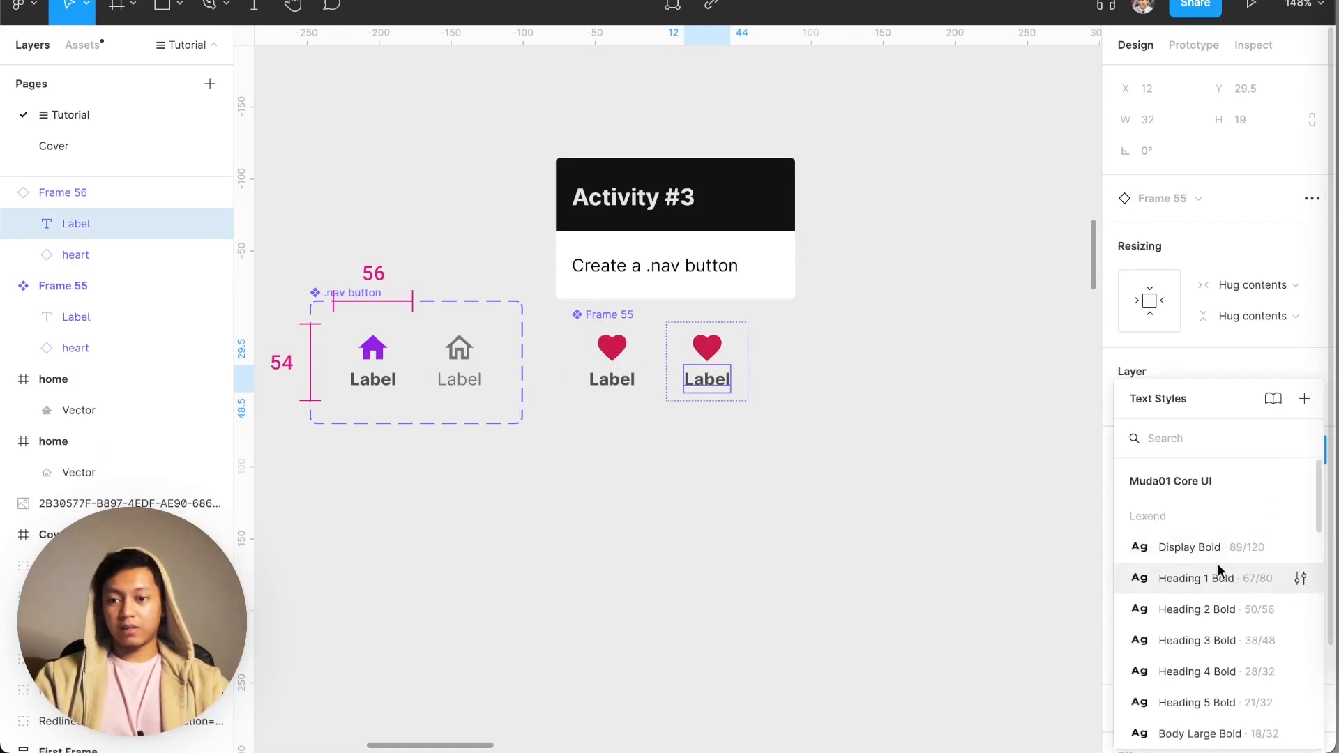
{"action": "scroll", "coordinate": [1220, 564], "scroll_direction": "down", "scroll_amount": 3}
{"action": "type", "text": "help"}
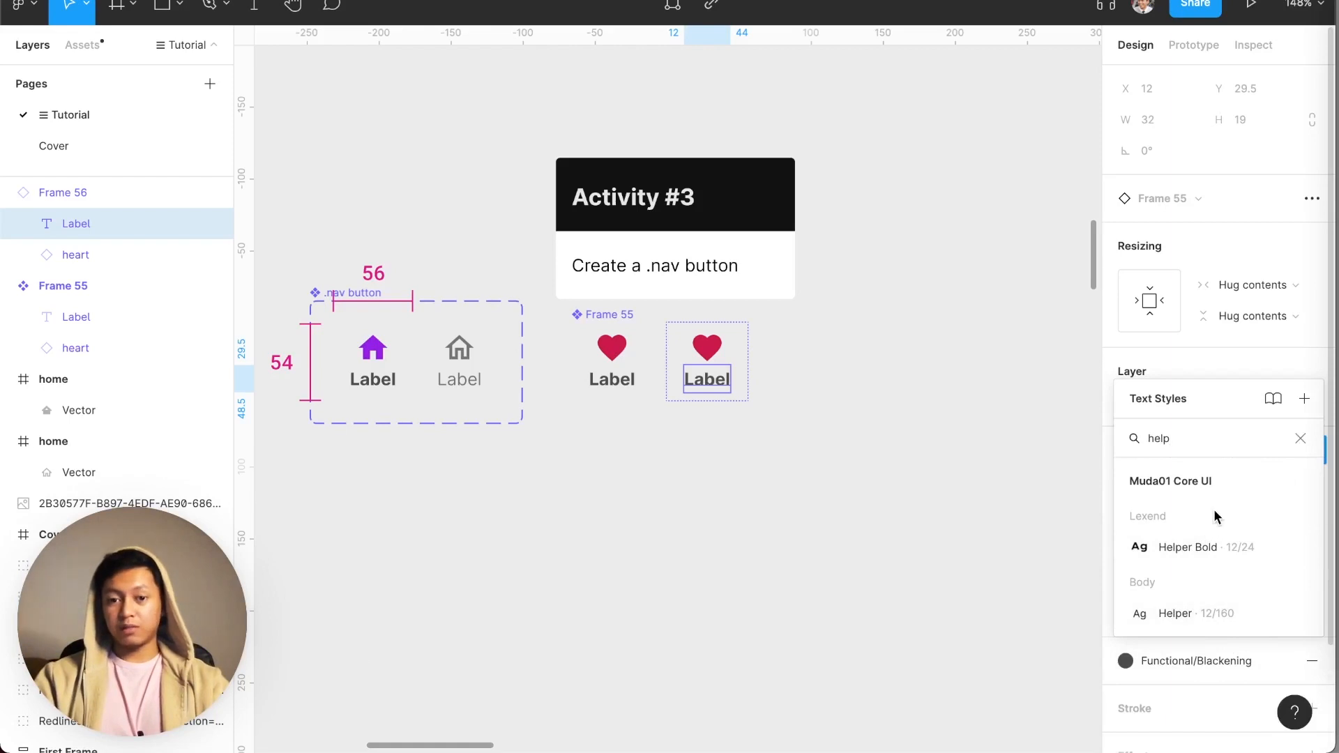
{"action": "left_click", "coordinate": [1190, 613]}
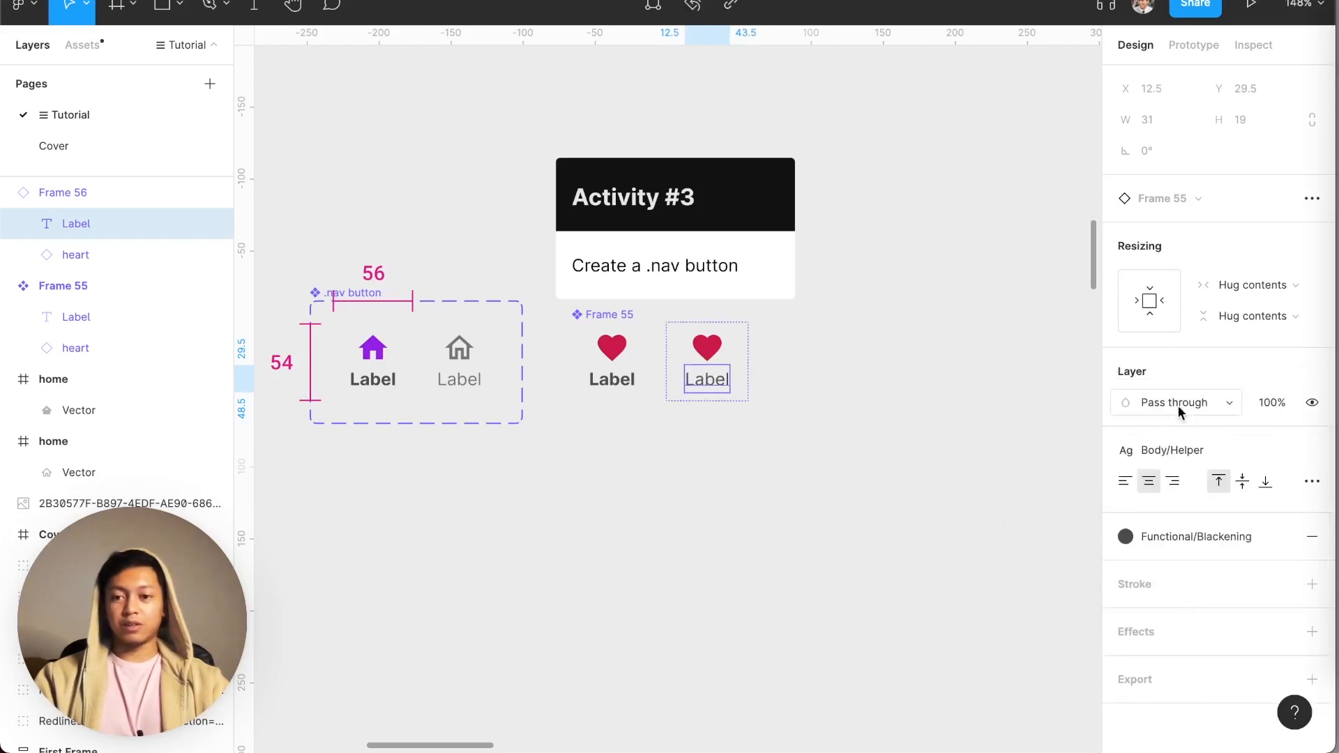
{"action": "left_click", "coordinate": [873, 361]}
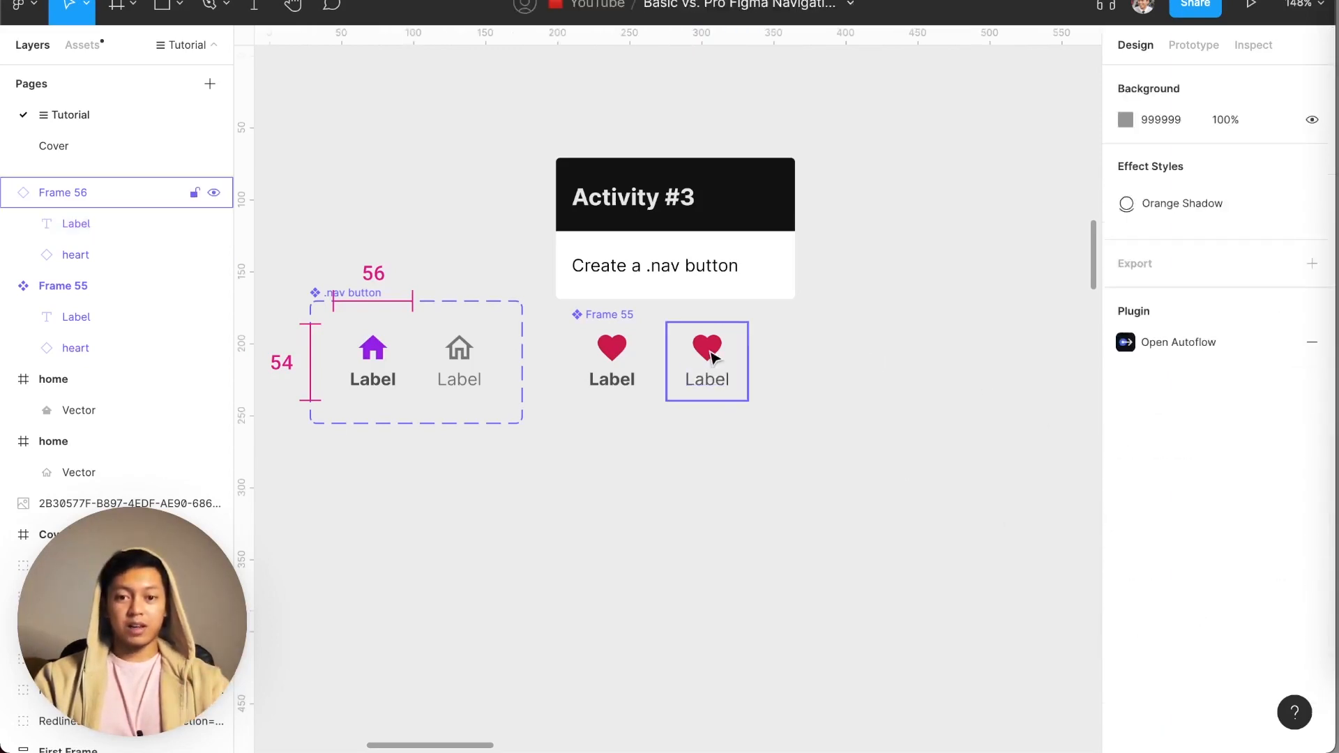
- Switch the State of the heart icon in the duplicated button off to show the outlined heart
{"action": "left_click", "coordinate": [707, 354]}
{"action": "left_click", "coordinate": [1210, 293]}
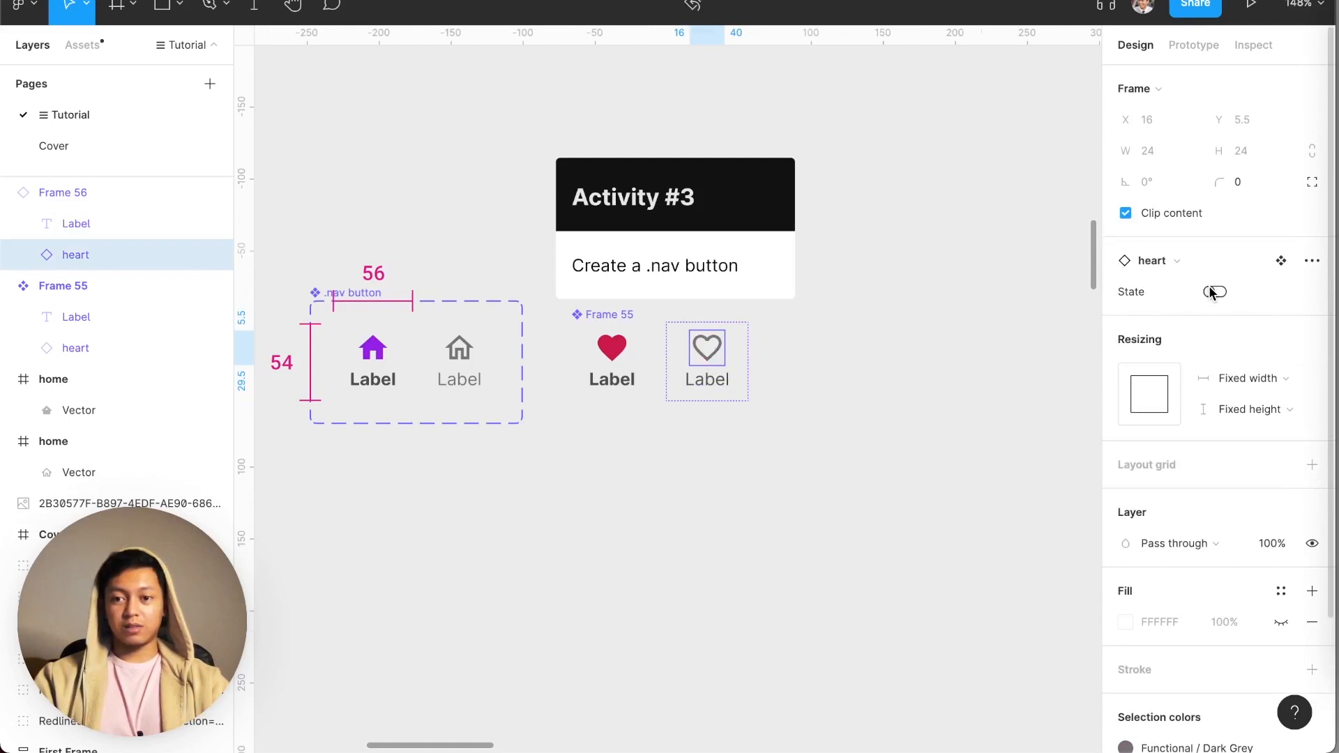
{"action": "left_click", "coordinate": [837, 394]}
- Detach the outlined heart button from its main component and turn it into a component of its own
{"action": "left_click", "coordinate": [708, 390]}
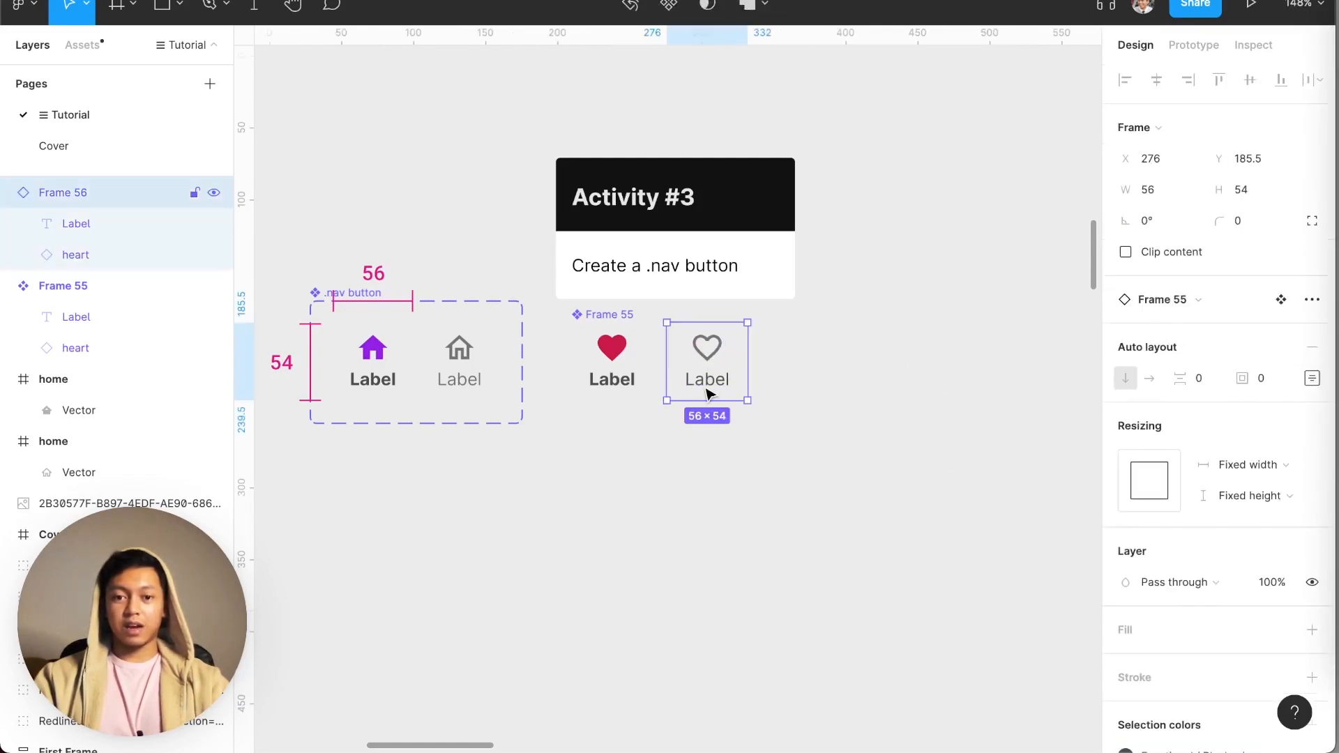
{"action": "key", "text": "alt"}
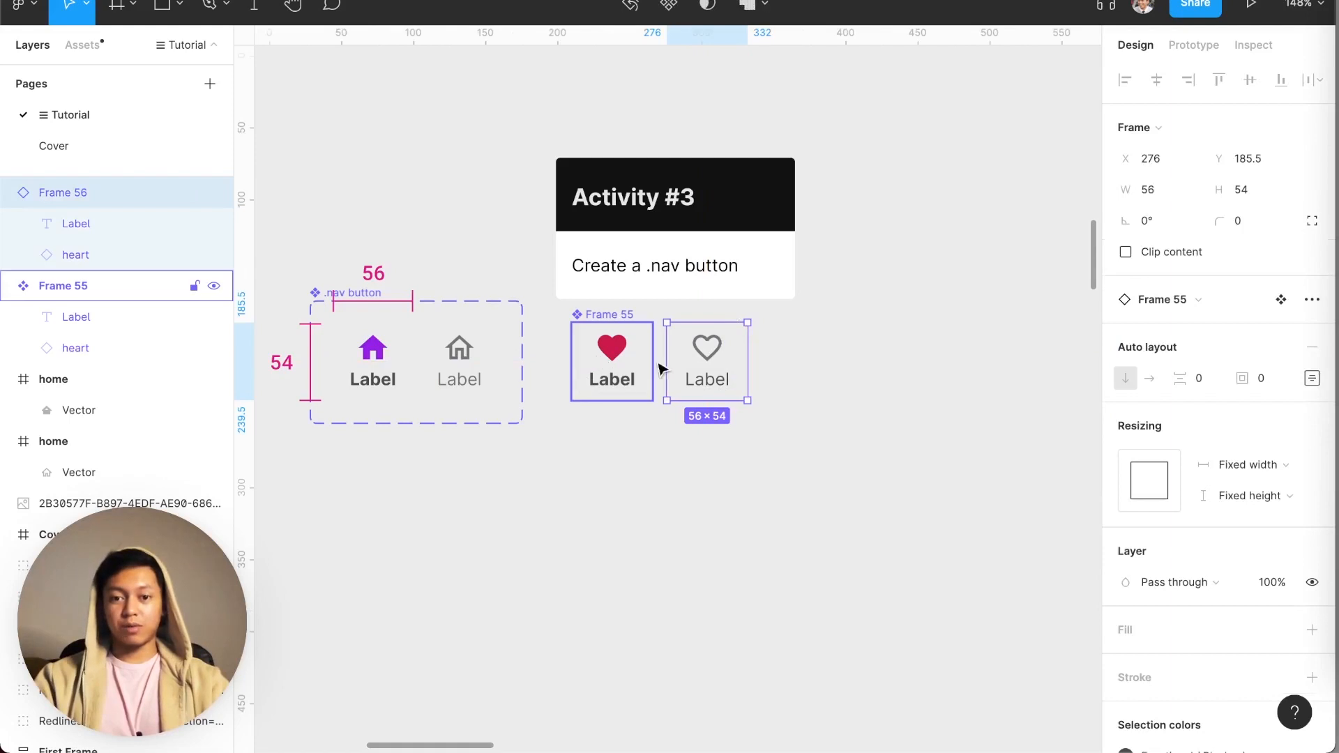
{"action": "key", "text": "alt"}
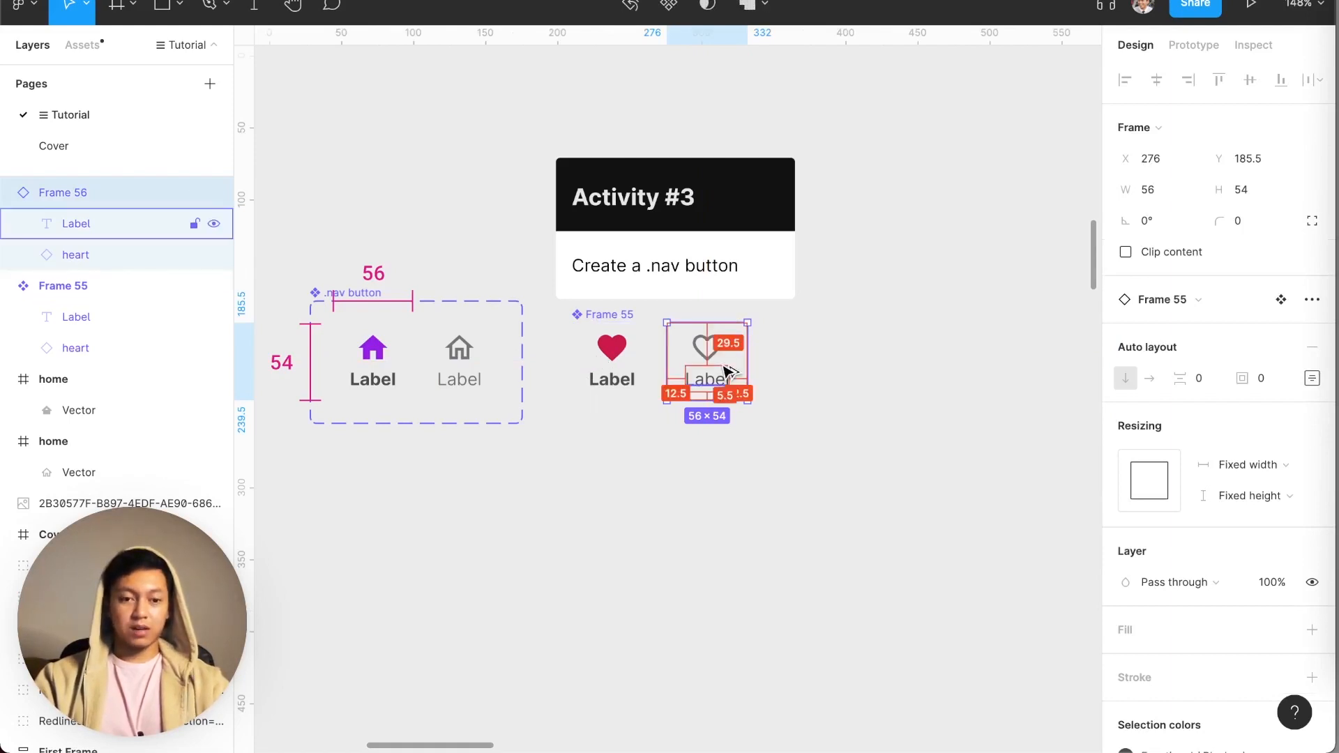
{"action": "key", "text": "alt"}
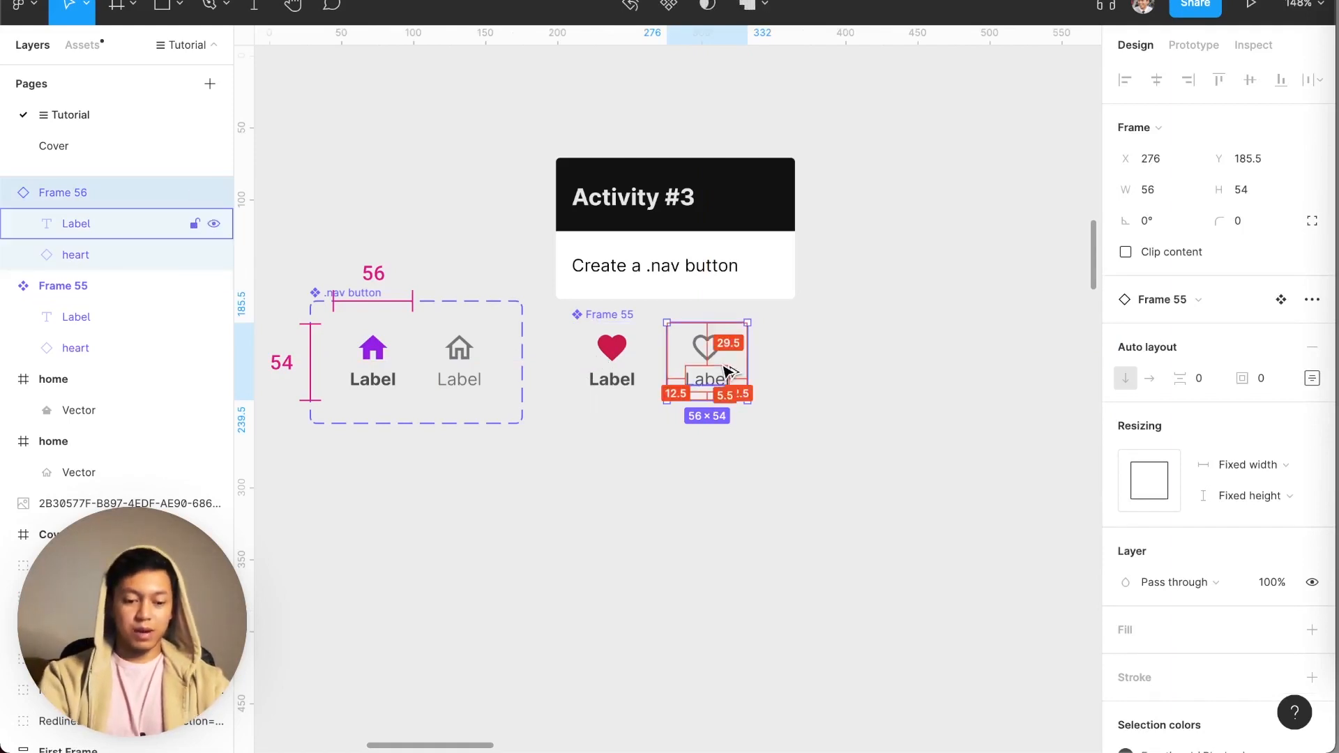
{"action": "key", "text": "alt+super+b"}
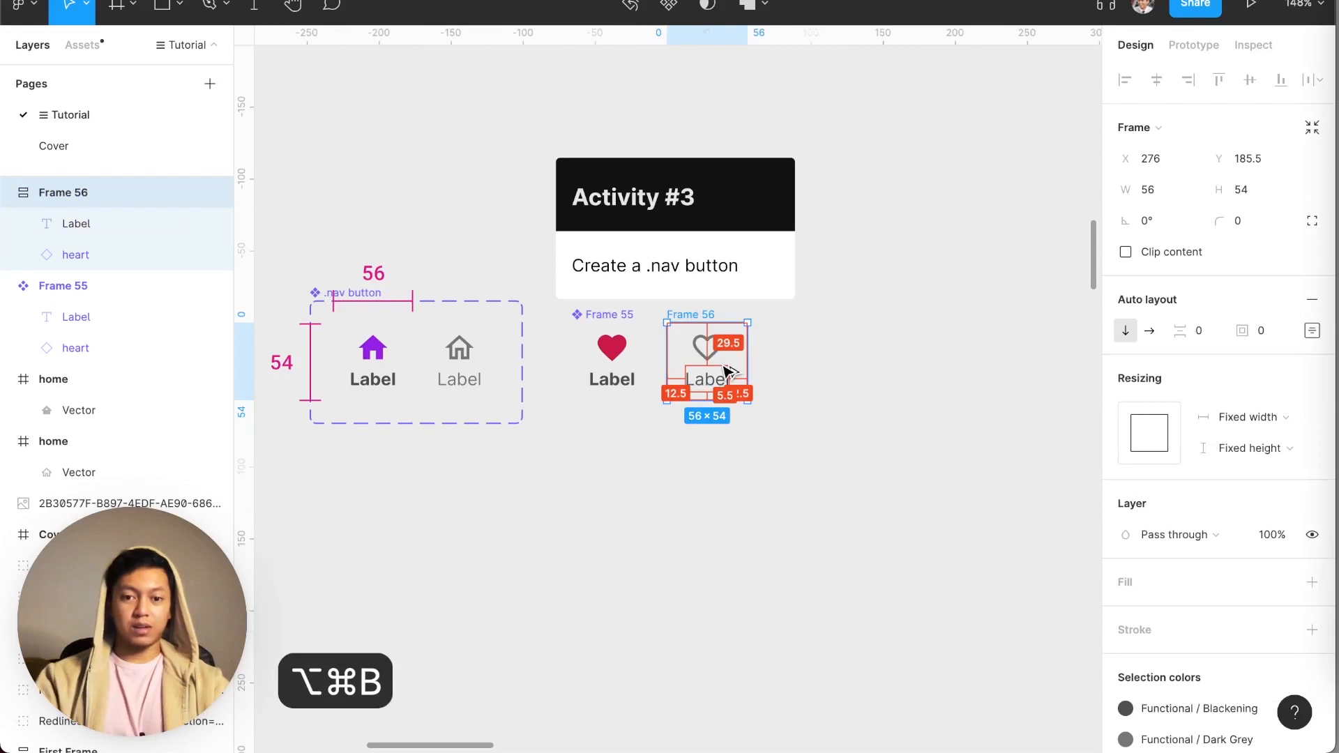
{"action": "left_click", "coordinate": [819, 356]}
{"action": "left_click", "coordinate": [692, 316]}
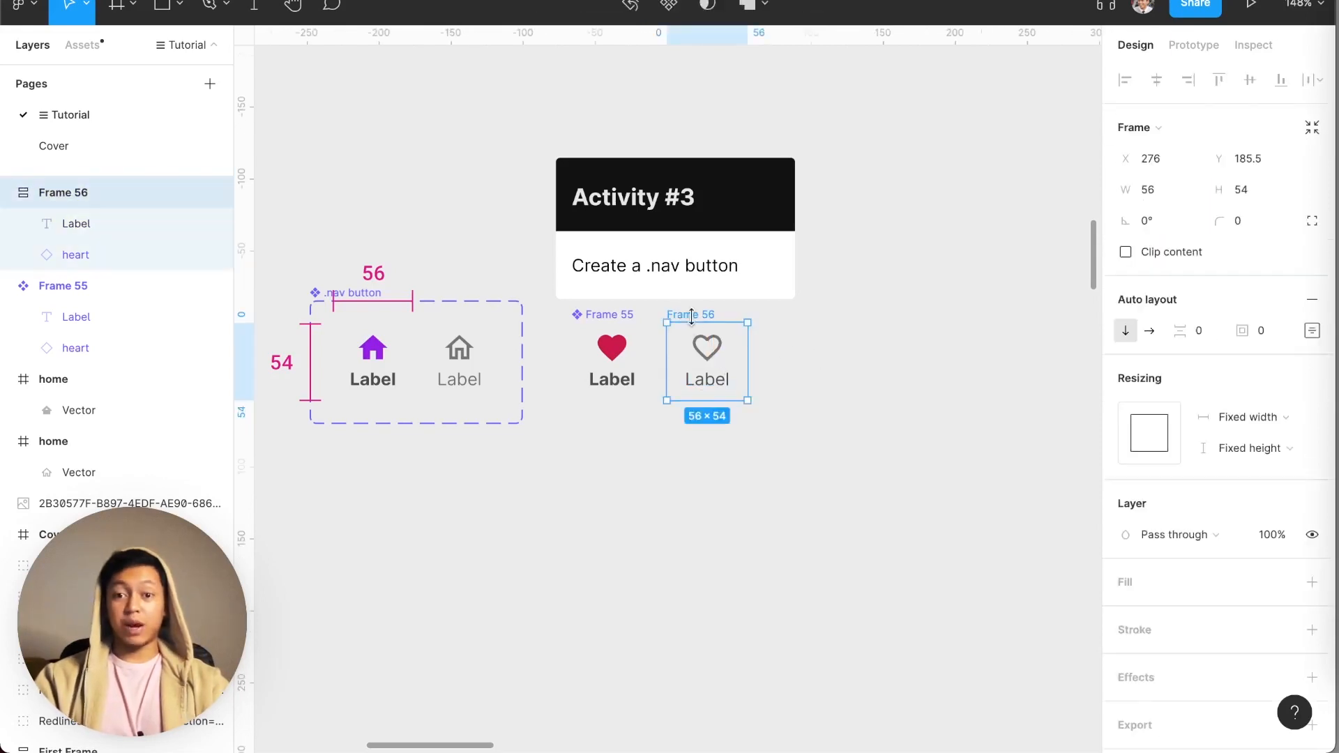
{"action": "left_click", "coordinate": [671, 13]}
- Combine the filled and outlined heart button components as variants and move the set to just below the Activity #3 card
{"action": "left_click", "coordinate": [606, 313], "text": "shift"}
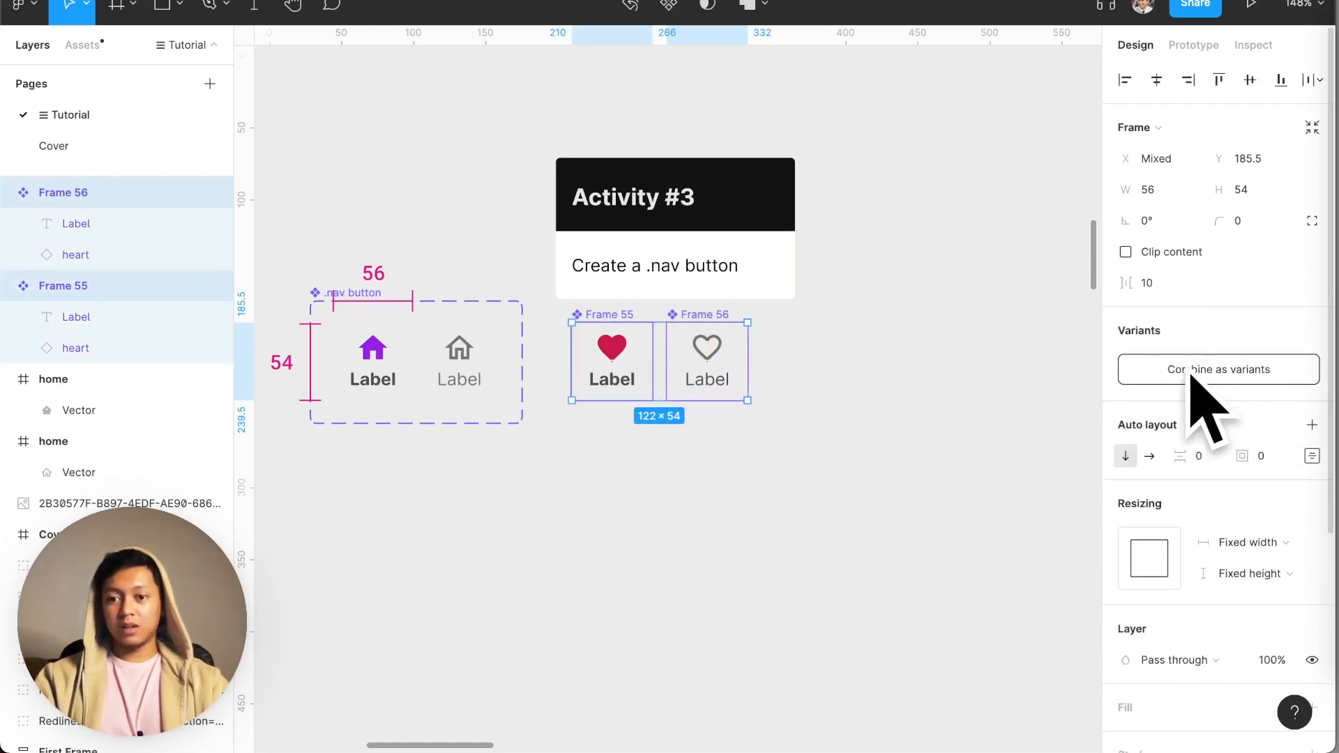
{"action": "left_click", "coordinate": [1220, 373]}
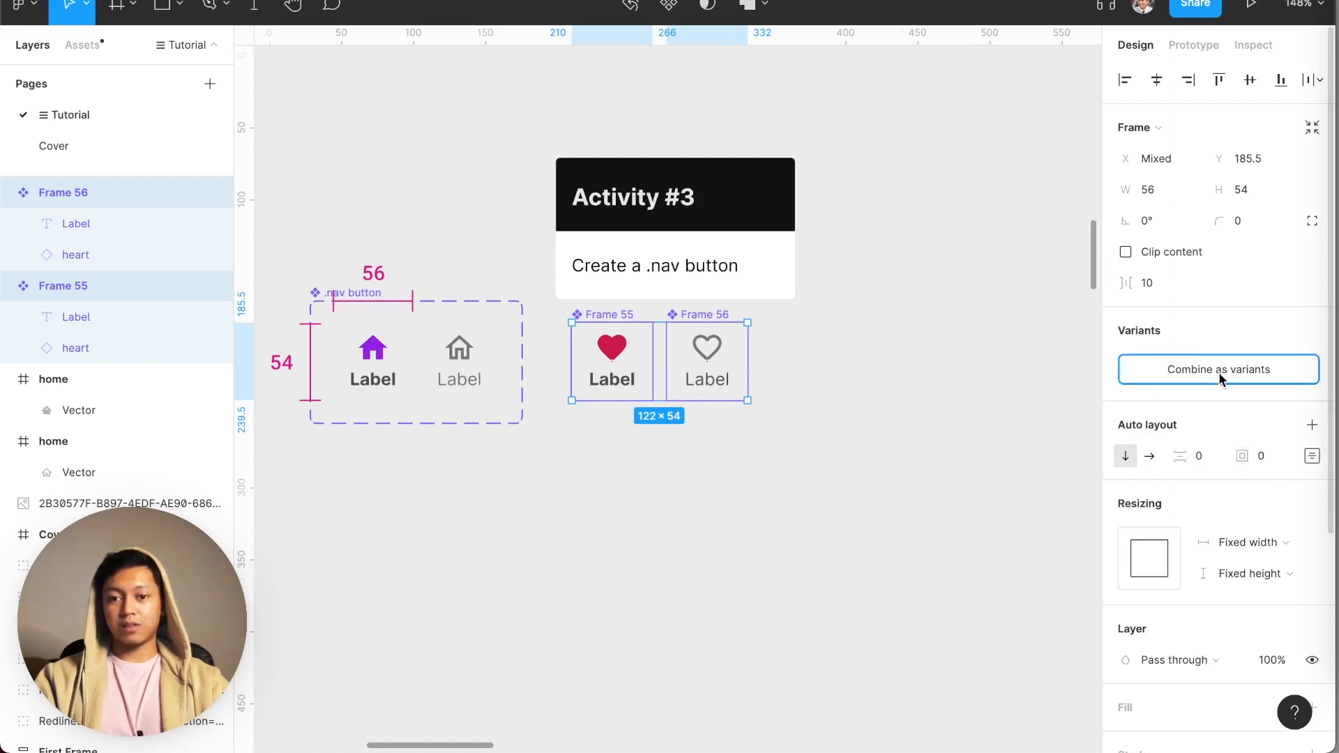
{"action": "left_click_drag", "start_coordinate": [614, 293], "coordinate": [616, 337]}
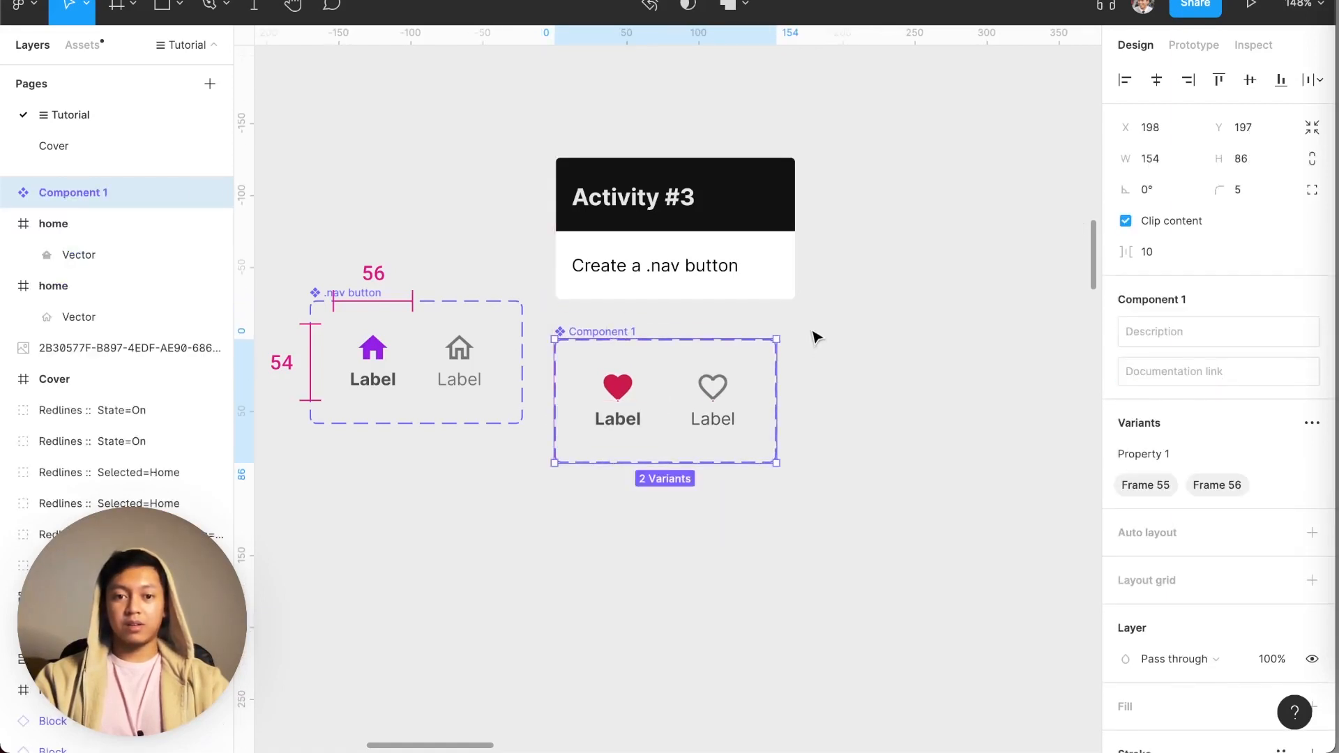
- Rename the heart button component set below the Activity #3 card as .nav
{"action": "double_click", "coordinate": [623, 331]}
{"action": "key", "text": "BackSpace"}
{"action": "type", "text": "."}
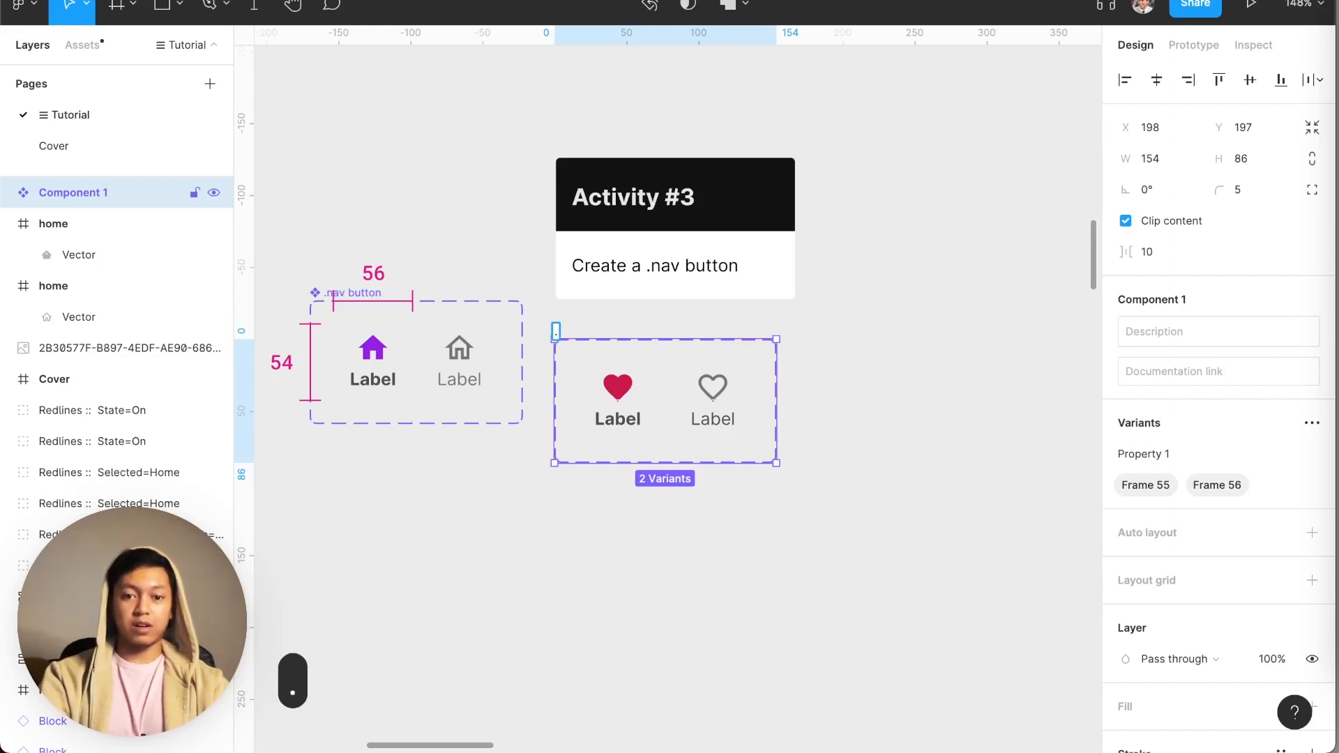
{"action": "type", "text": "nav"}
{"action": "key", "text": "Return"}
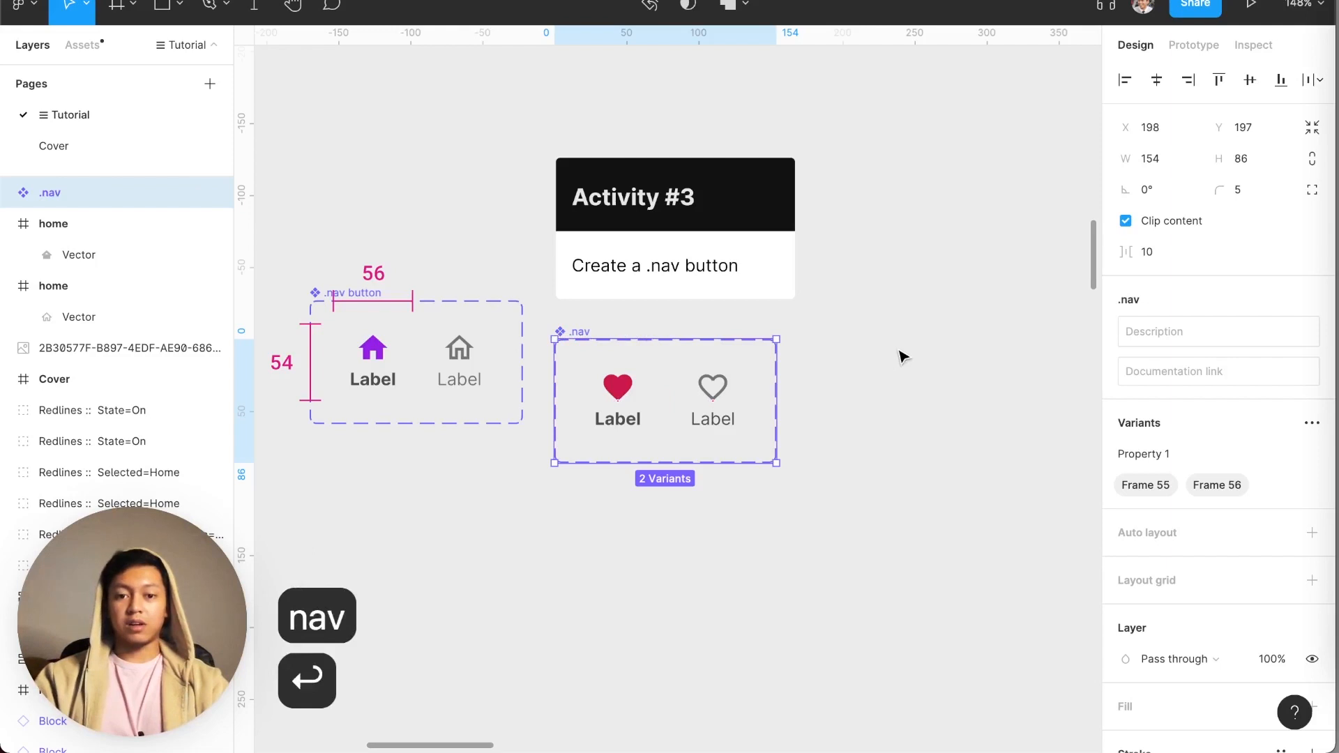
{"action": "left_click", "coordinate": [900, 357]}
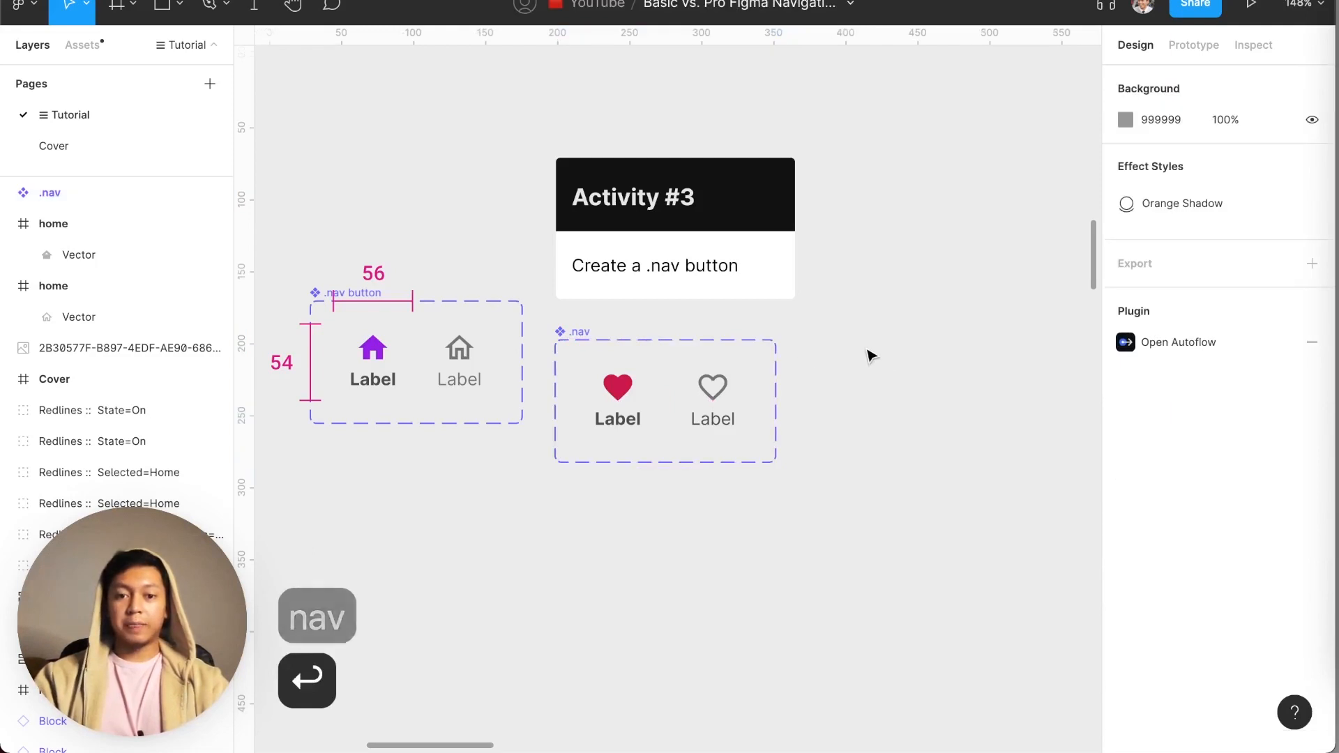
- Check the two heart variants and delete the whole .nav component set
{"action": "left_click", "coordinate": [621, 392]}
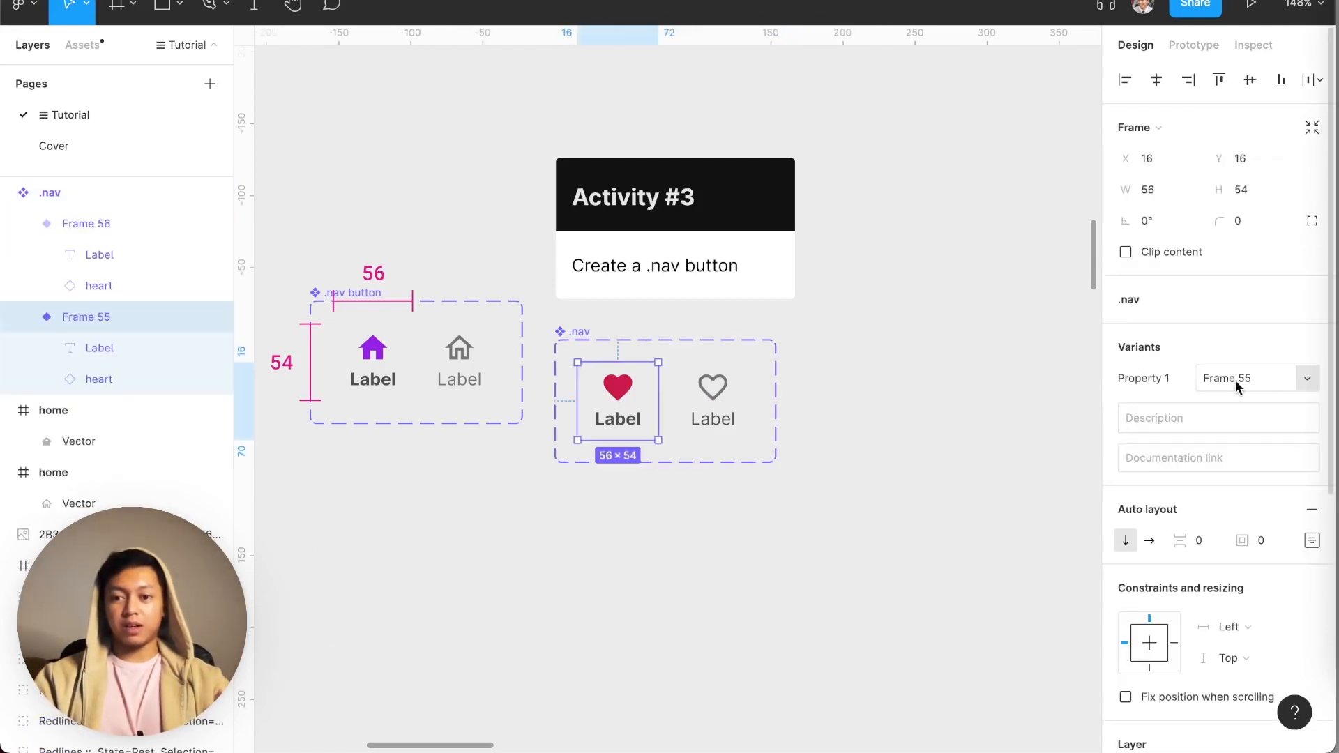
{"action": "left_click", "coordinate": [709, 394]}
{"action": "left_click", "coordinate": [591, 330]}
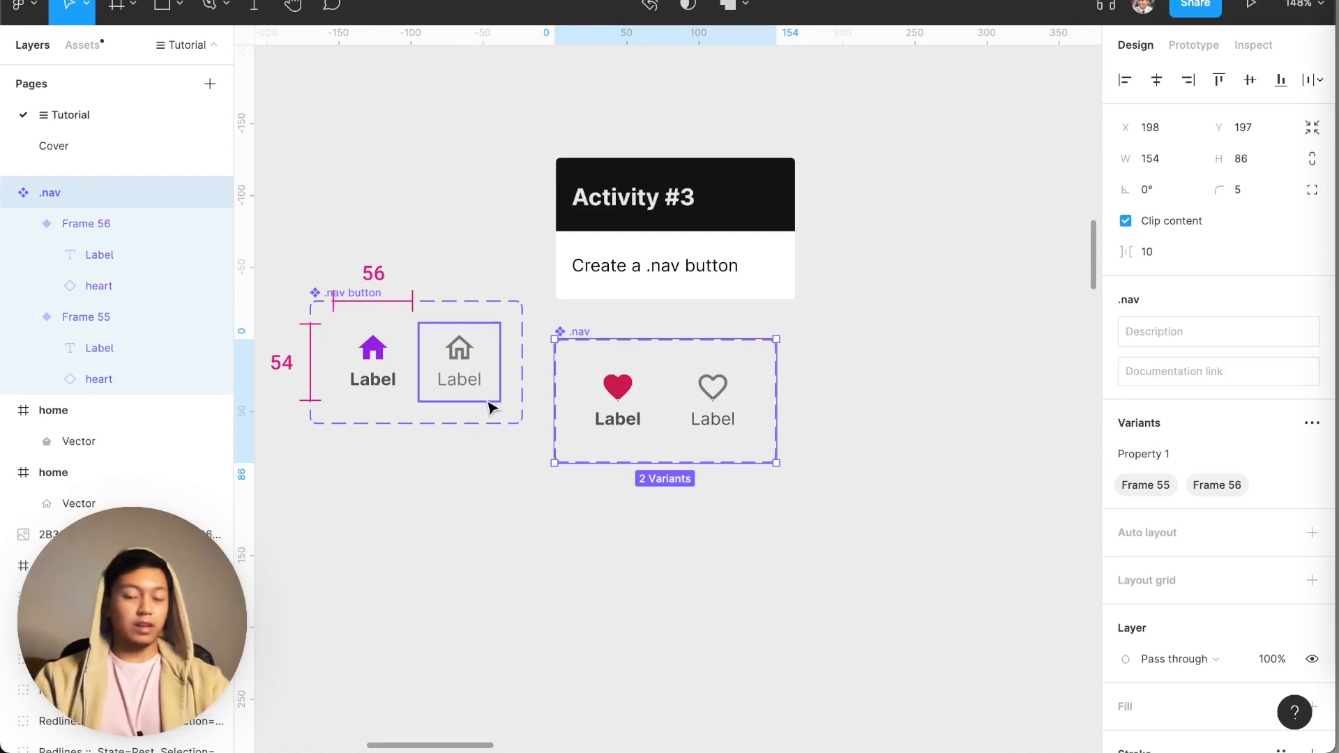
{"action": "key", "text": "BackSpace"}
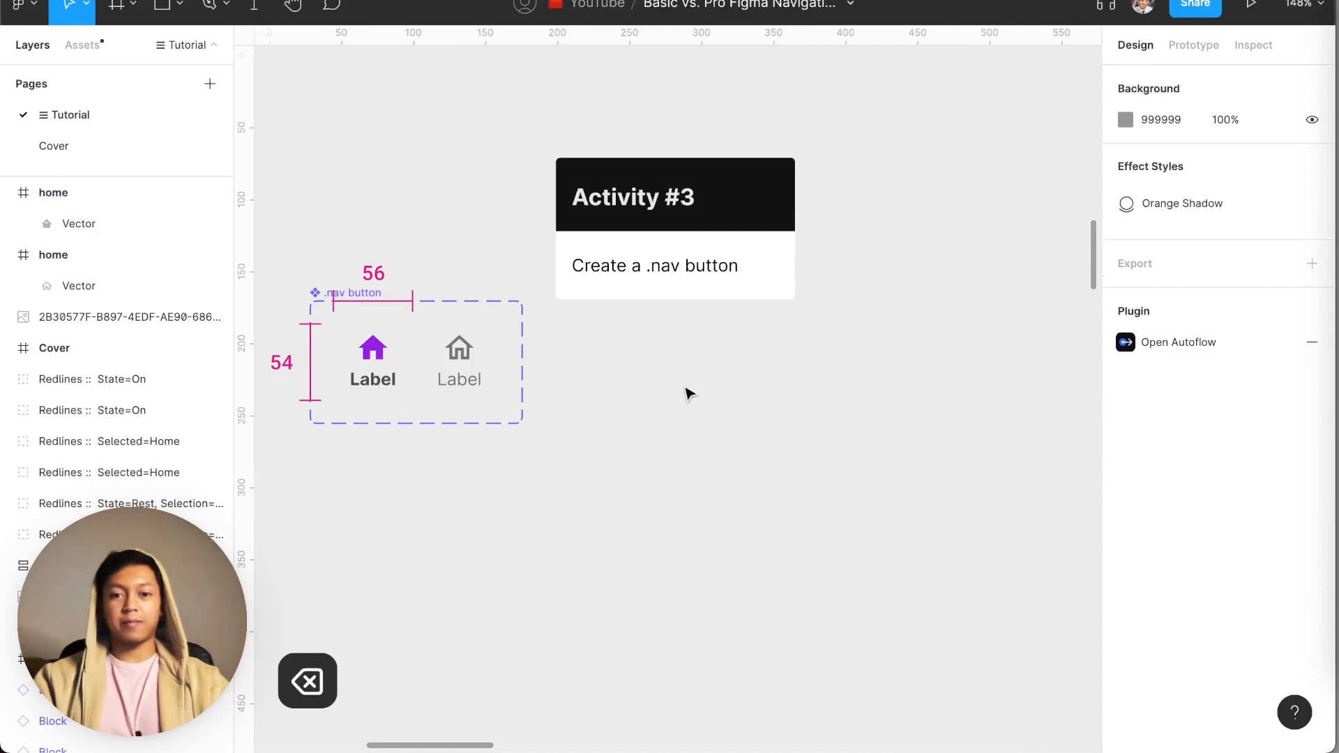
- Examine the Smart Animate Basics notes and the .nav button pro component set
{"action": "scroll", "coordinate": [687, 395], "scroll_direction": "right", "scroll_amount": 10}
{"action": "scroll", "coordinate": [687, 392], "scroll_direction": "down", "scroll_amount": 1}
{"action": "scroll", "coordinate": [687, 393], "scroll_direction": "right", "scroll_amount": 2}
{"action": "scroll", "coordinate": [687, 392], "scroll_direction": "down", "scroll_amount": 2}
{"action": "scroll", "coordinate": [687, 393], "scroll_direction": "up", "scroll_amount": 10}
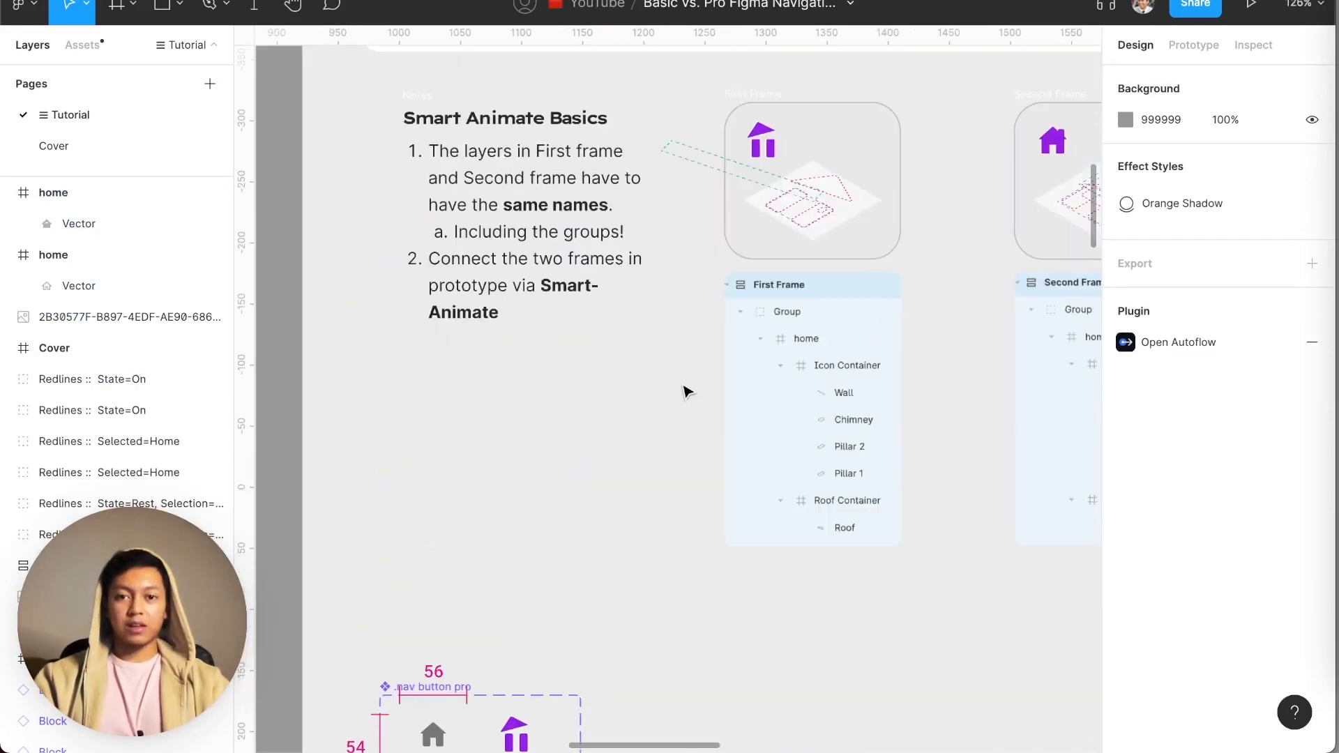
{"action": "scroll", "coordinate": [677, 396], "scroll_direction": "up", "scroll_amount": 3}
{"action": "scroll", "coordinate": [649, 419], "scroll_direction": "down", "scroll_amount": 10}
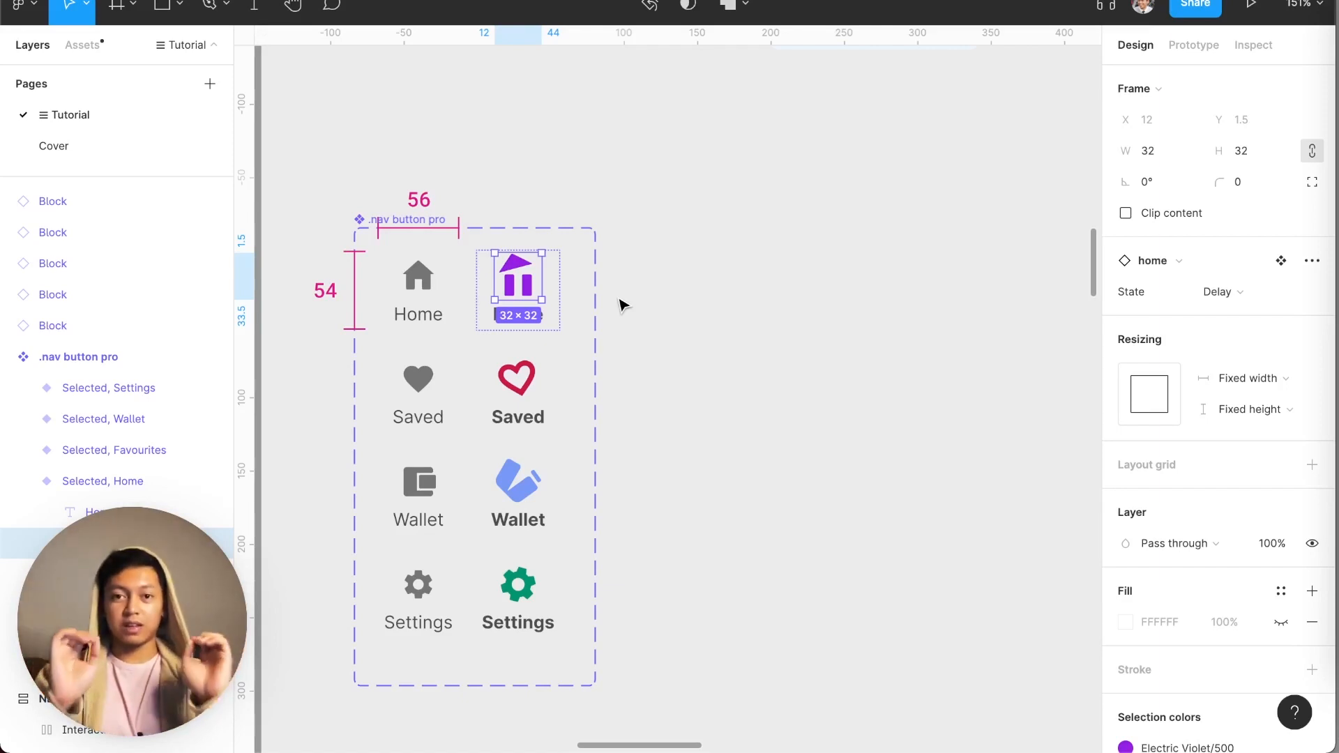
{"action": "left_click", "coordinate": [623, 305]}
{"action": "scroll", "coordinate": [558, 335], "scroll_direction": "down", "scroll_amount": 1}
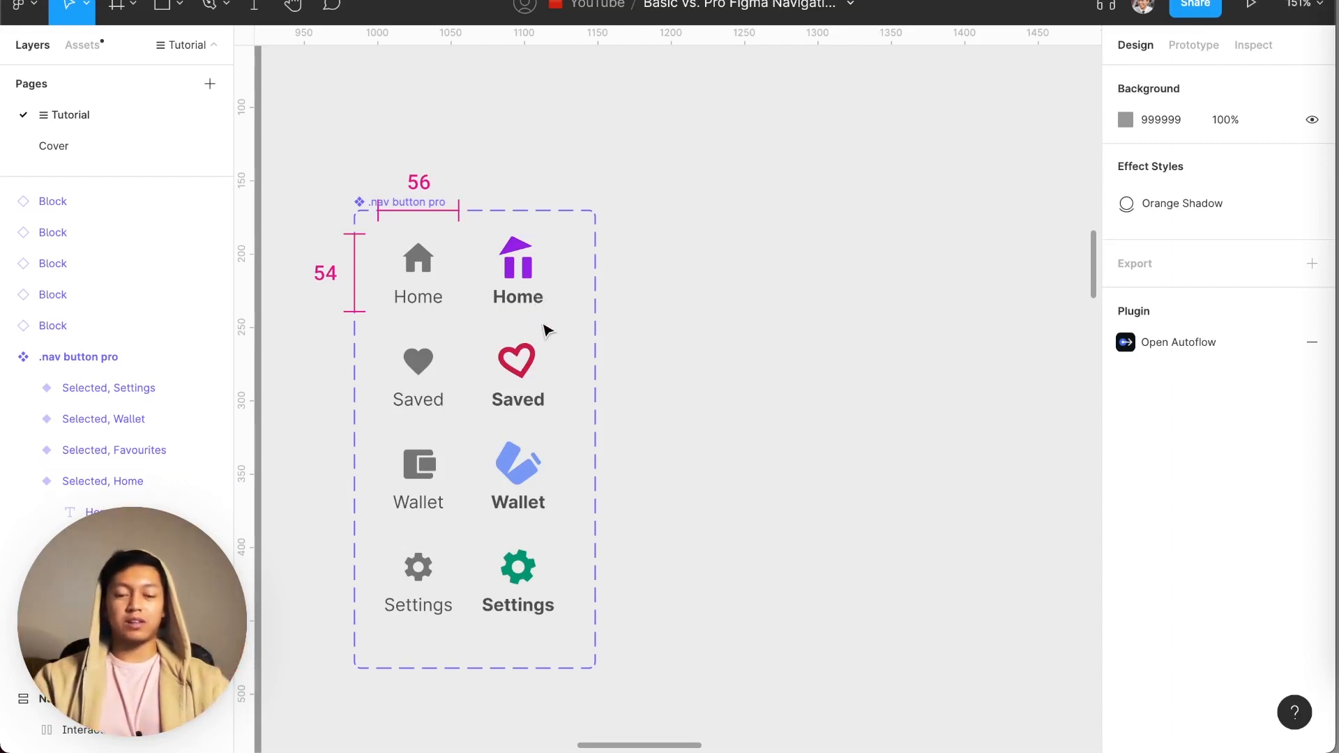
{"action": "scroll", "coordinate": [547, 332], "scroll_direction": "down", "scroll_amount": 4}
{"action": "scroll", "coordinate": [609, 421], "scroll_direction": "down", "scroll_amount": 5}
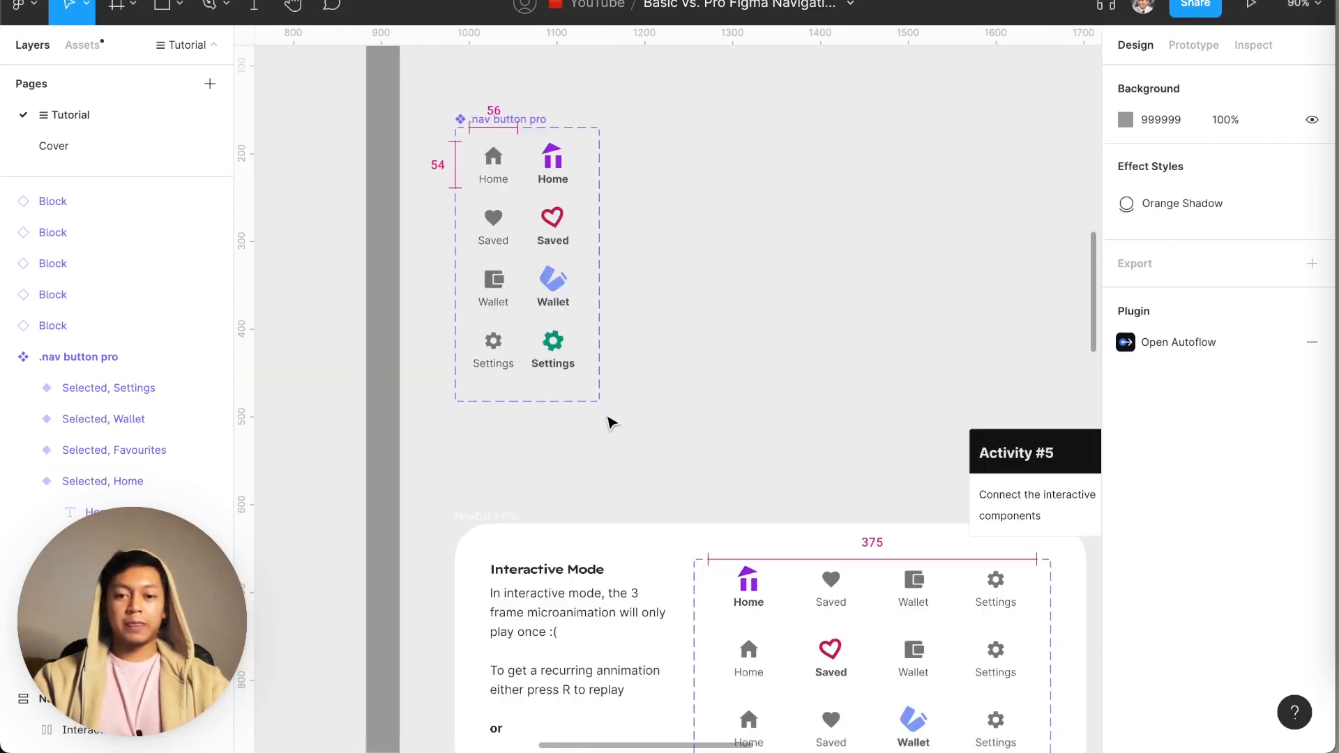
- In the Navbar / Basic section, link the Home variant's Saved button to the Saved row with an on-click Change to interaction
{"action": "scroll", "coordinate": [611, 423], "scroll_direction": "left", "scroll_amount": 5}
{"action": "scroll", "coordinate": [611, 420], "scroll_direction": "left", "scroll_amount": 3}
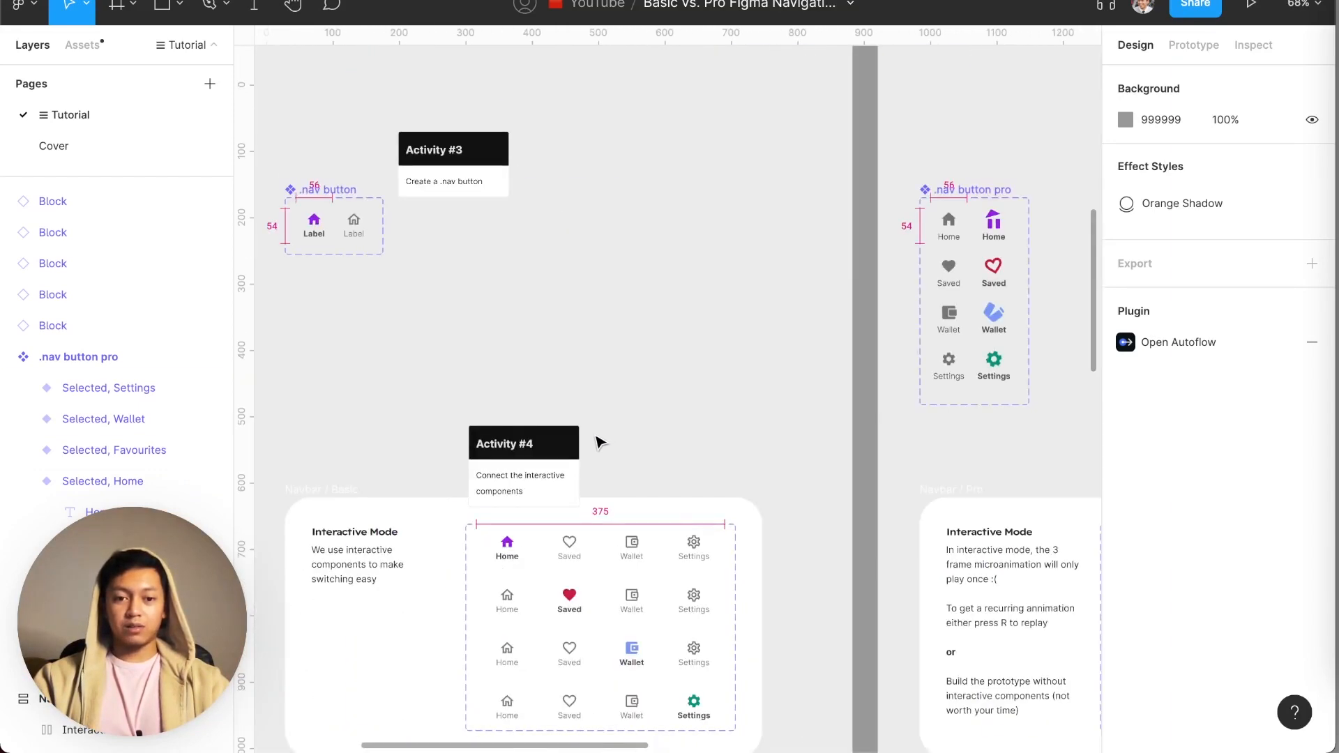
{"action": "scroll", "coordinate": [579, 453], "scroll_direction": "left", "scroll_amount": 2}
{"action": "scroll", "coordinate": [508, 562], "scroll_direction": "down", "scroll_amount": 3}
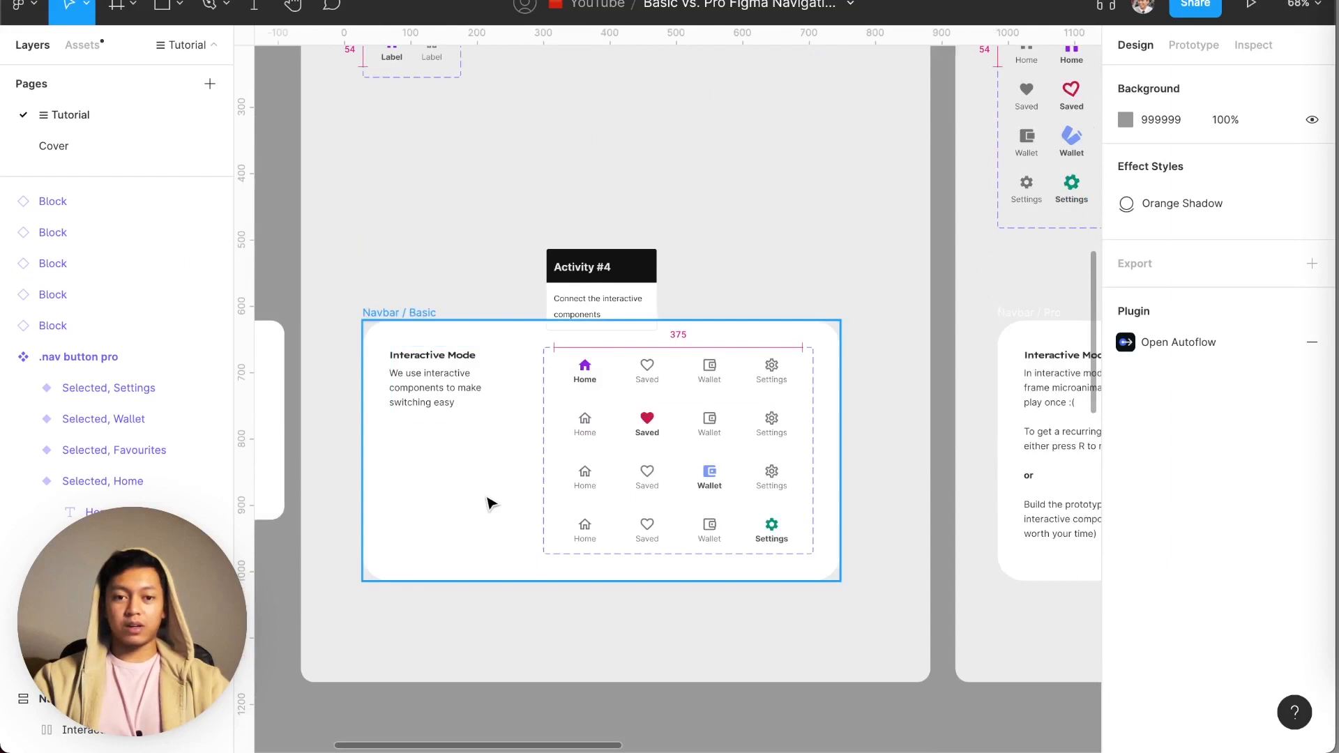
{"action": "scroll", "coordinate": [487, 504], "scroll_direction": "up", "scroll_amount": 6}
{"action": "scroll", "coordinate": [488, 504], "scroll_direction": "down", "scroll_amount": 3}
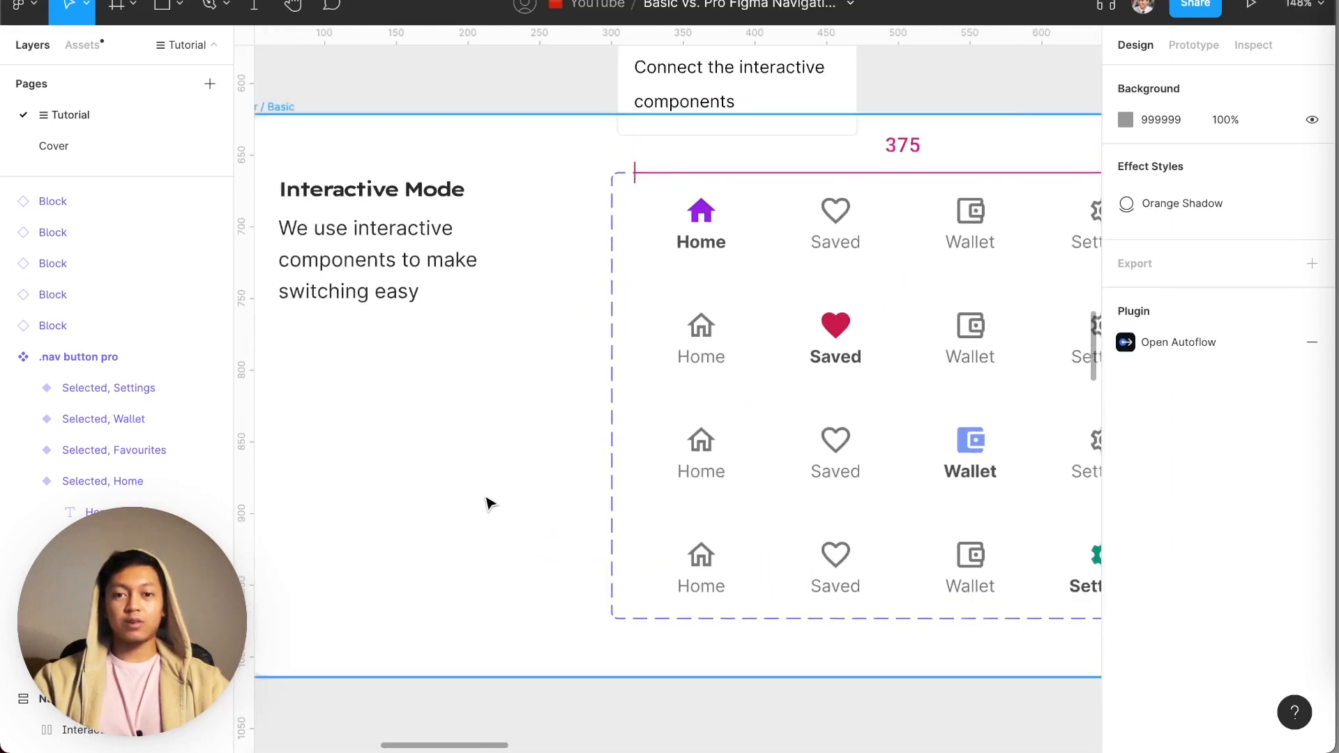
{"action": "scroll", "coordinate": [488, 502], "scroll_direction": "down", "scroll_amount": 1}
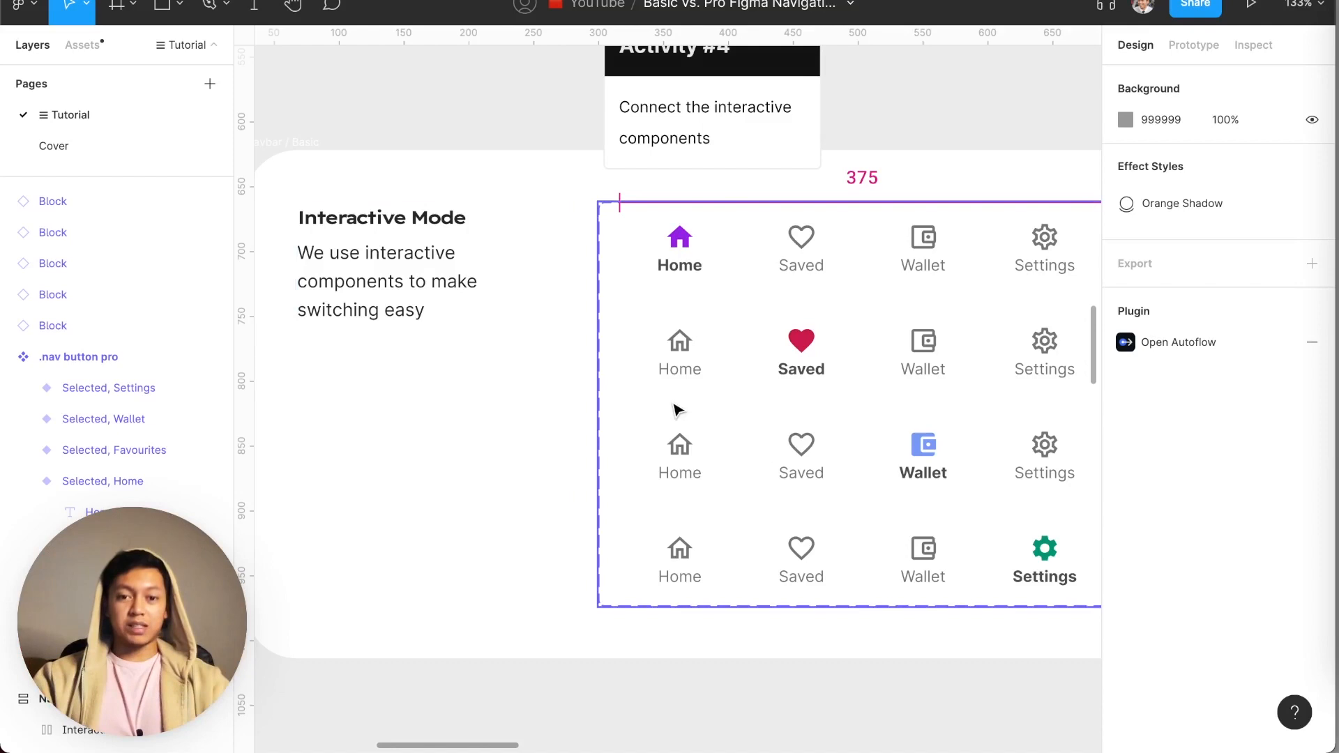
{"action": "scroll", "coordinate": [673, 404], "scroll_direction": "right", "scroll_amount": 3}
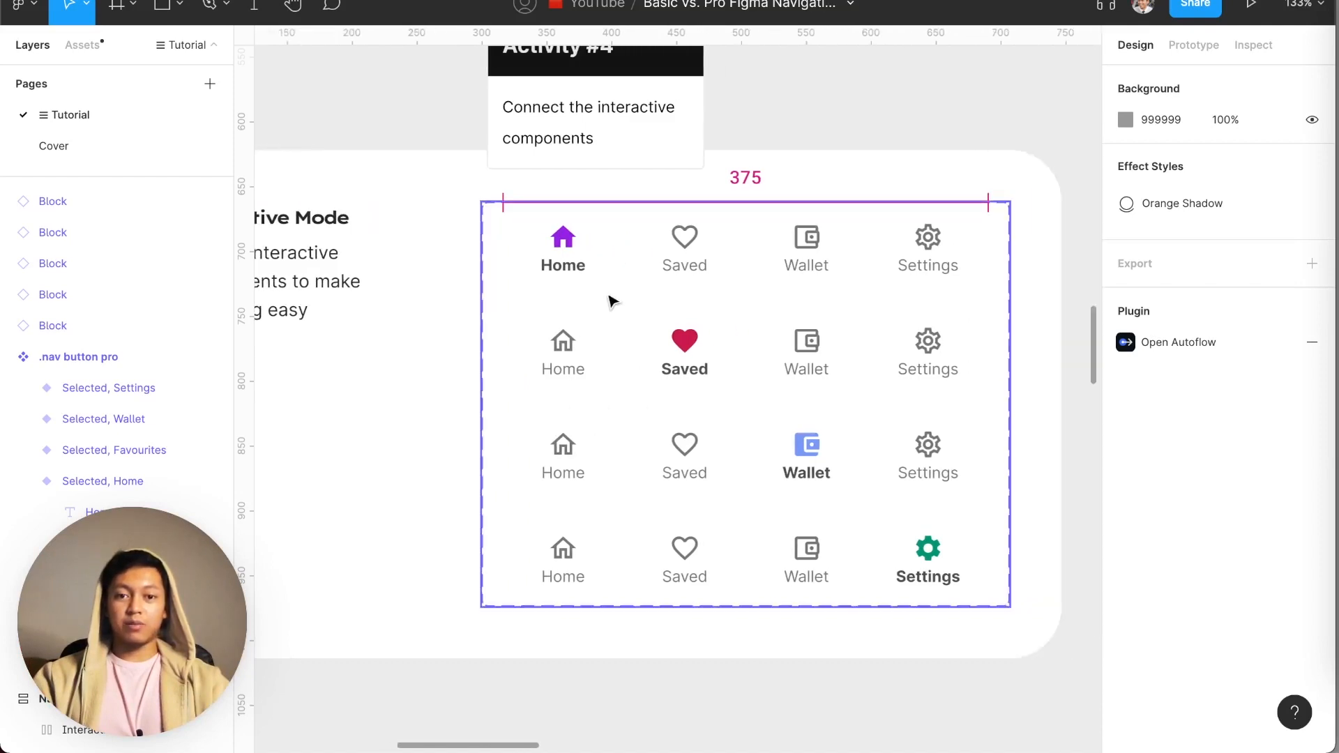
{"action": "left_click", "coordinate": [568, 239]}
{"action": "left_click", "coordinate": [568, 239]}
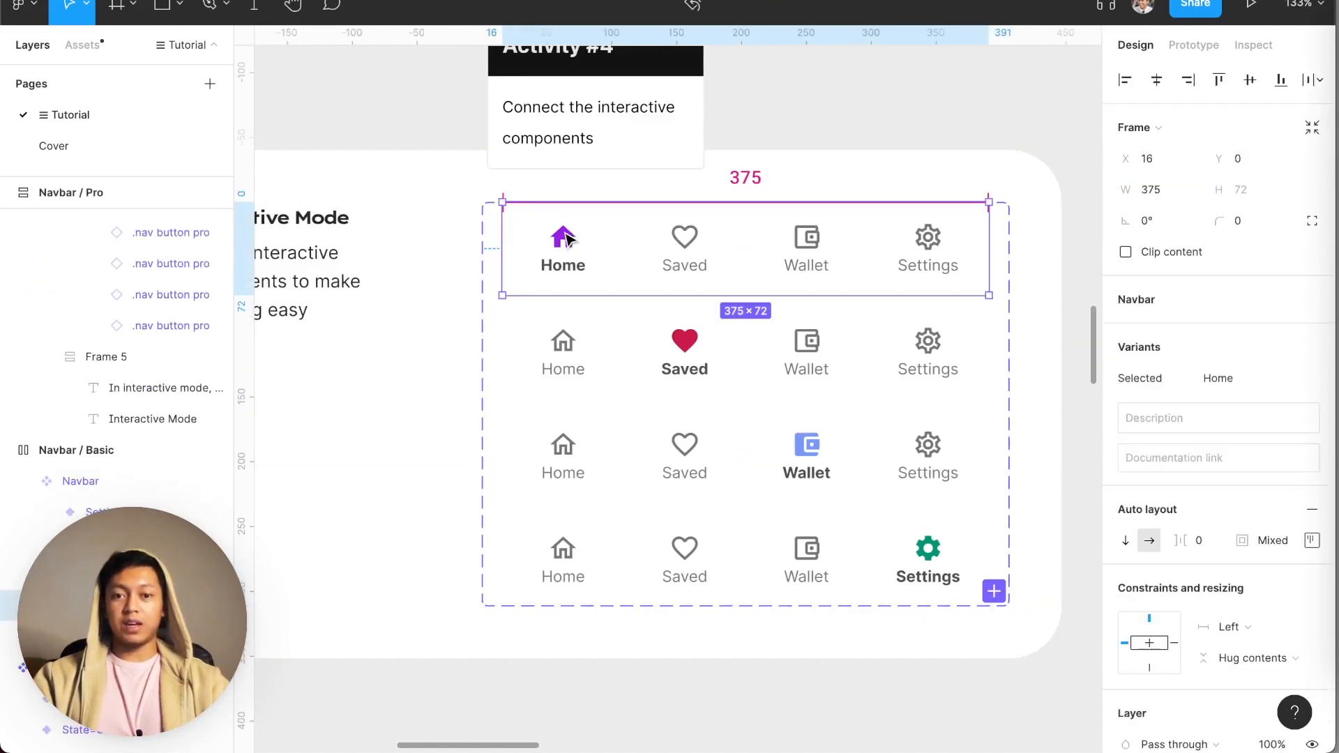
{"action": "left_click", "coordinate": [654, 254]}
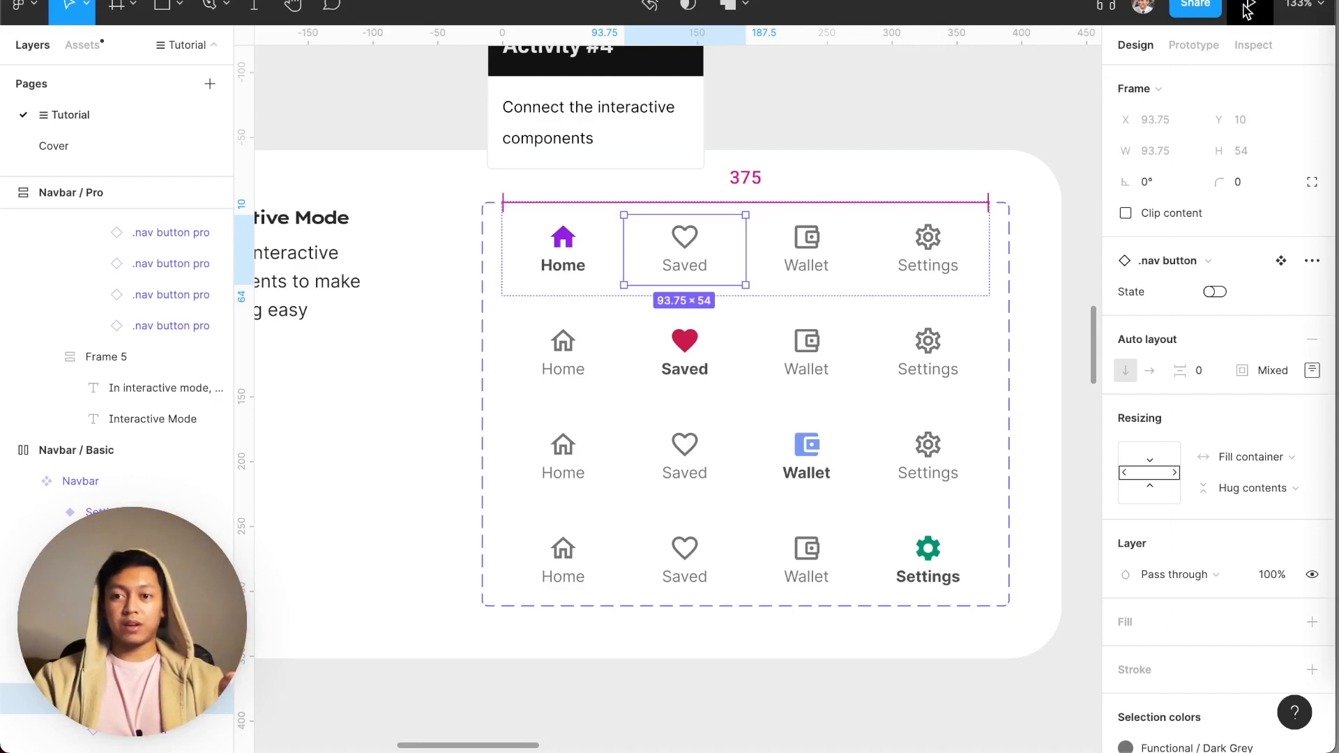
{"action": "left_click", "coordinate": [1196, 46]}
{"action": "left_click_drag", "start_coordinate": [747, 251], "coordinate": [737, 383]}
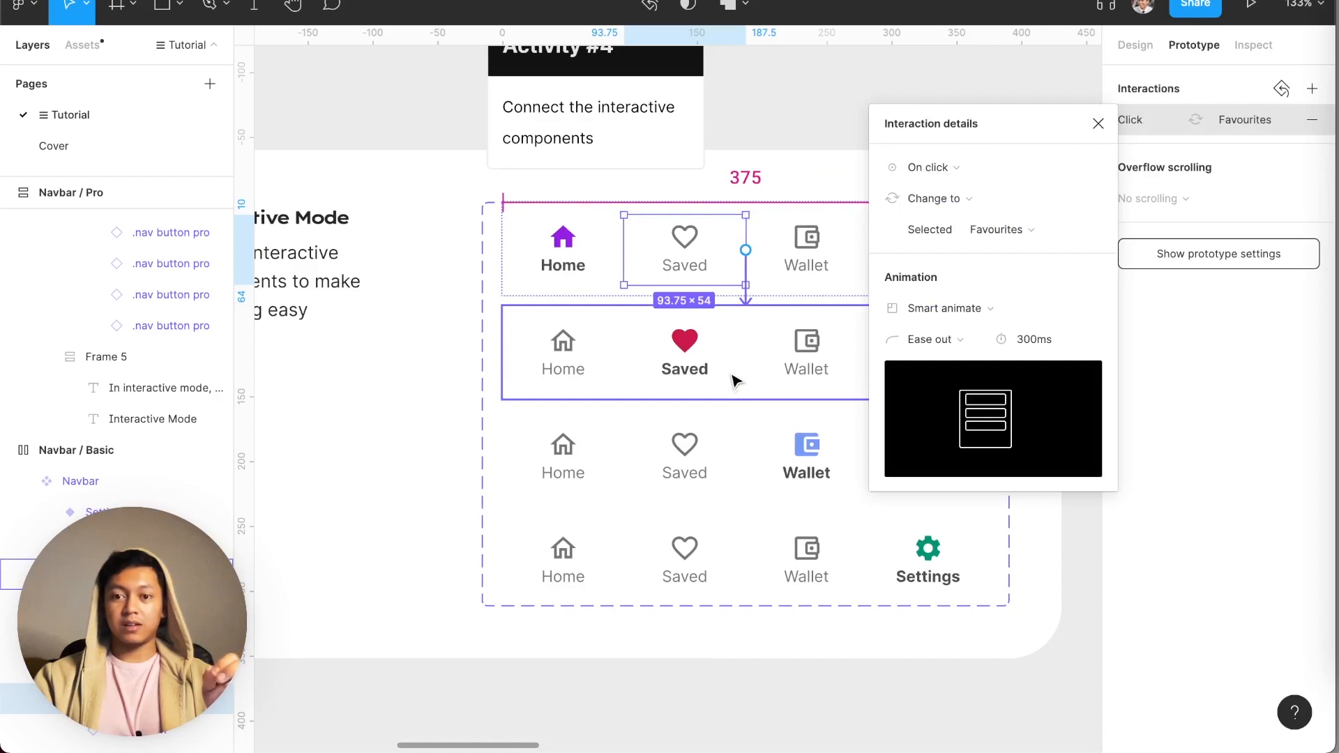
- Rename the Navbar component set's Favourites value of the Selected property as Saved
{"action": "scroll", "coordinate": [722, 372], "scroll_direction": "left", "scroll_amount": 2}
{"action": "scroll", "coordinate": [722, 373], "scroll_direction": "right", "scroll_amount": 3}
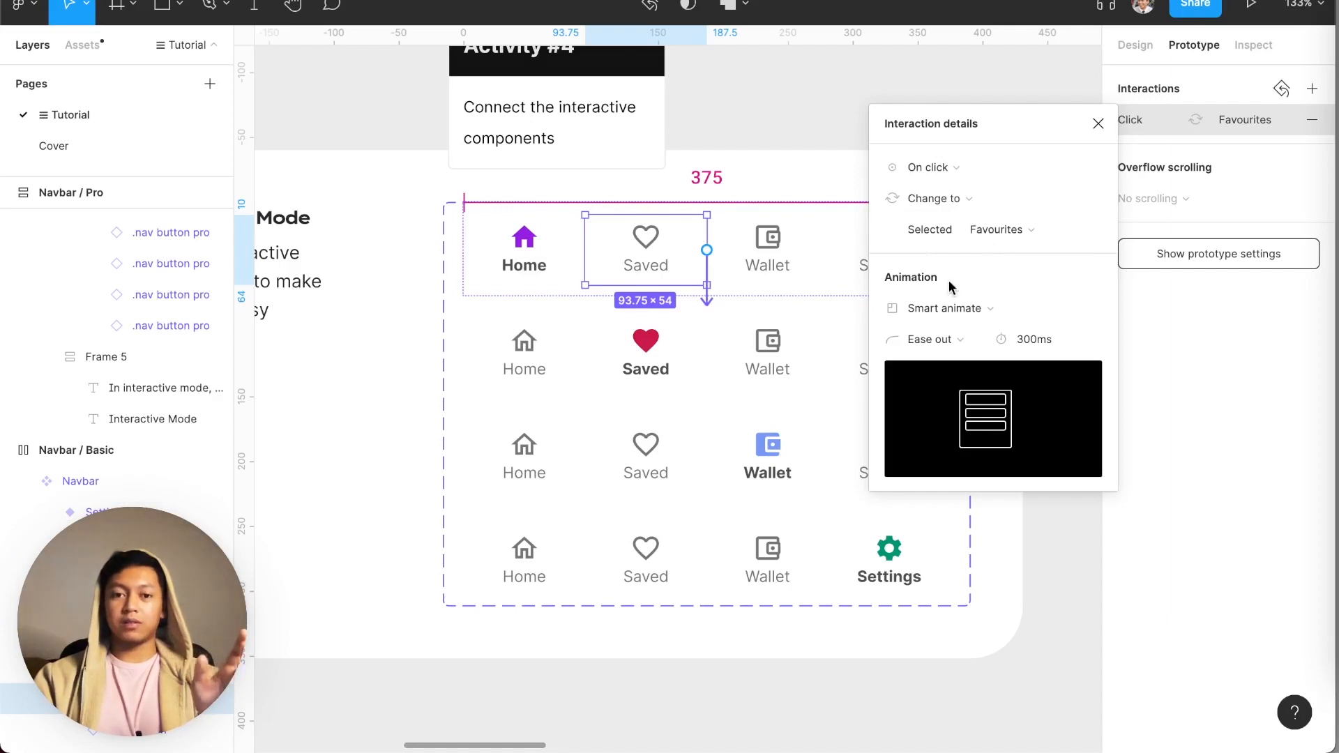
{"action": "left_click", "coordinate": [450, 211]}
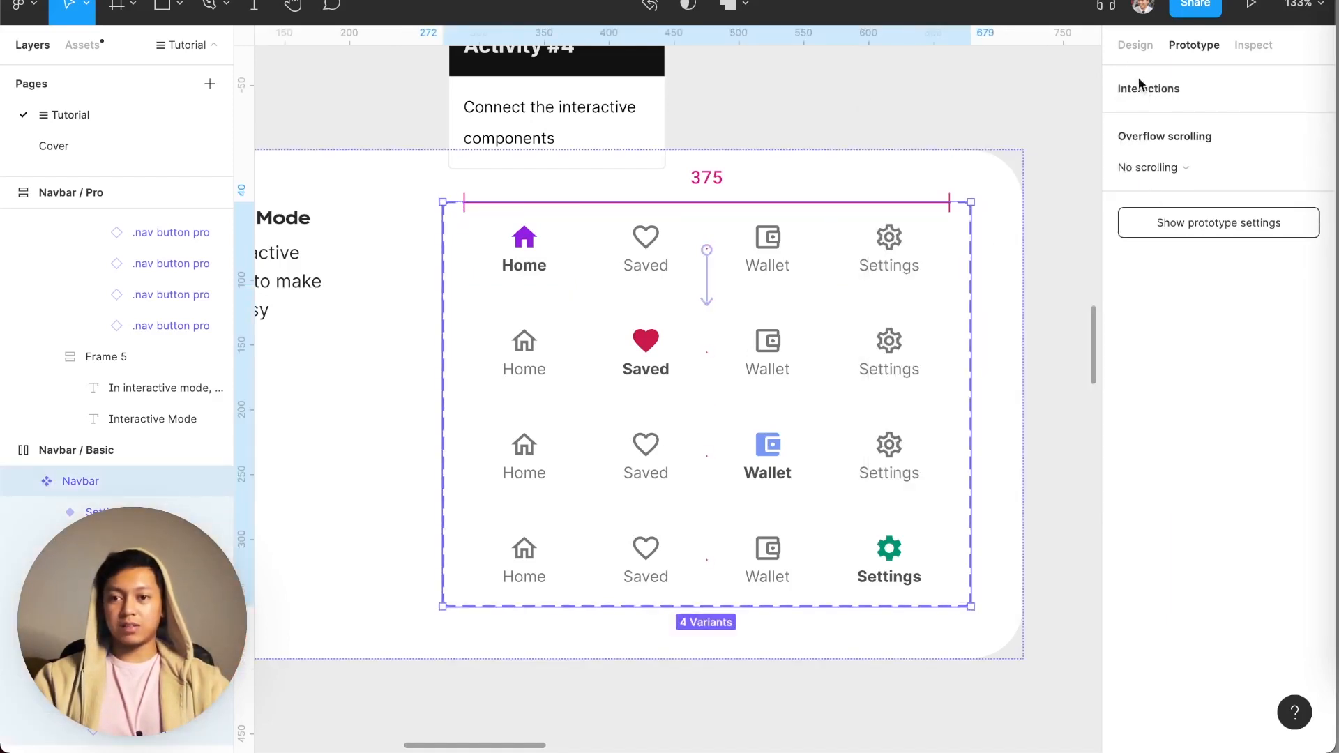
{"action": "left_click", "coordinate": [1135, 44]}
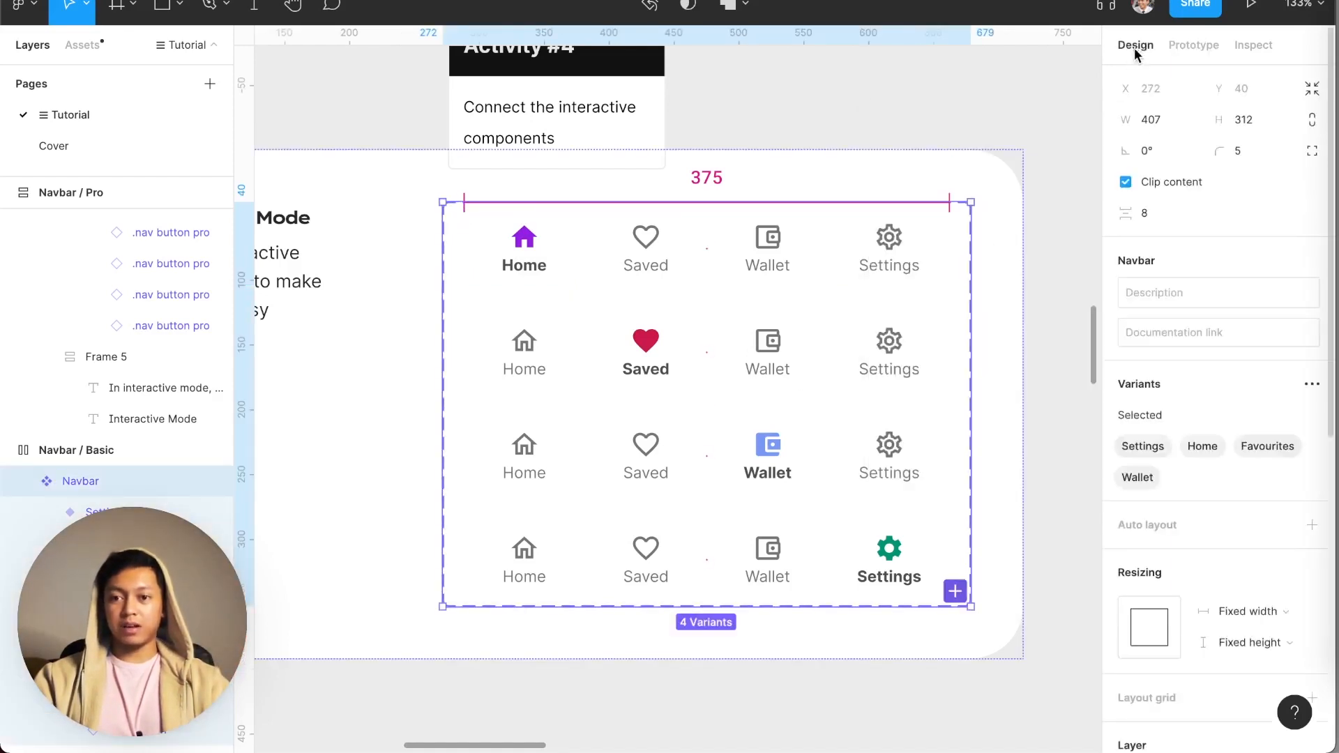
{"action": "double_click", "coordinate": [1254, 449]}
{"action": "type", "text": "Saved"}
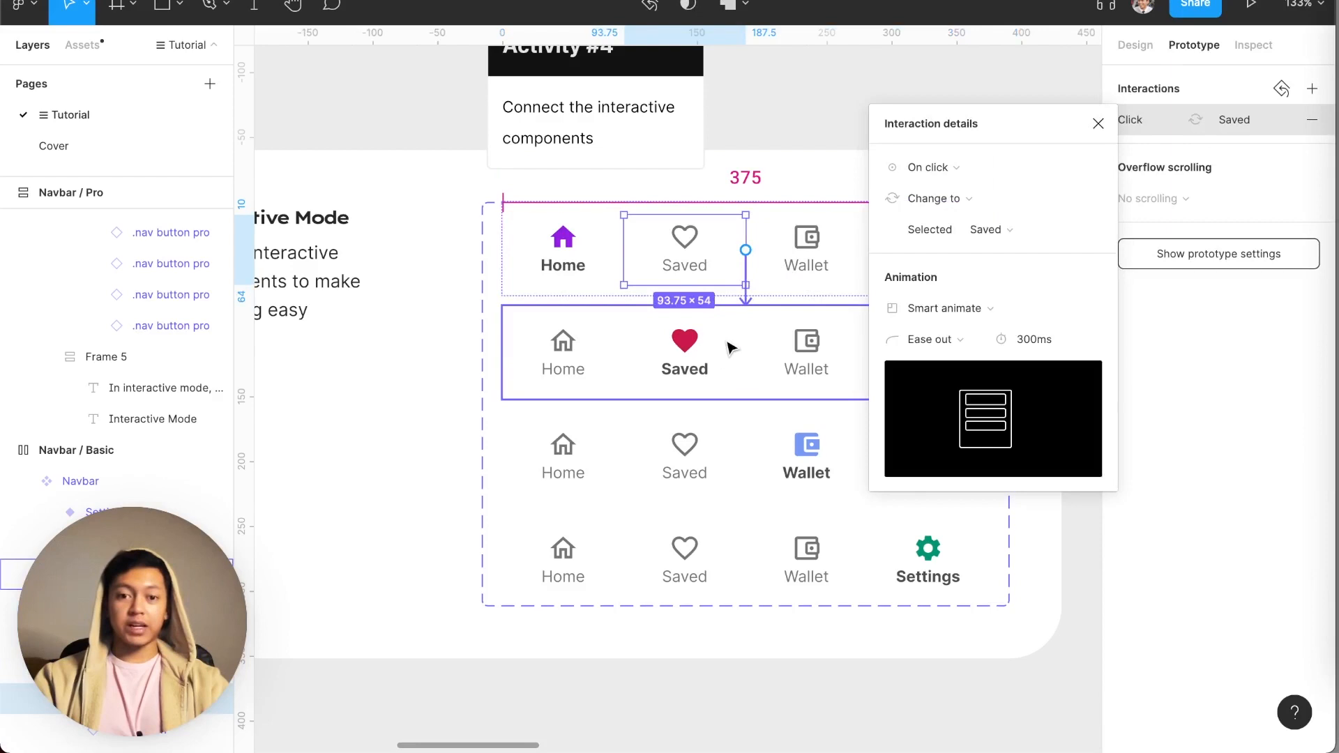
- Set the animation of the Home variant's Saved button interaction to Instant
{"action": "left_click", "coordinate": [910, 314]}
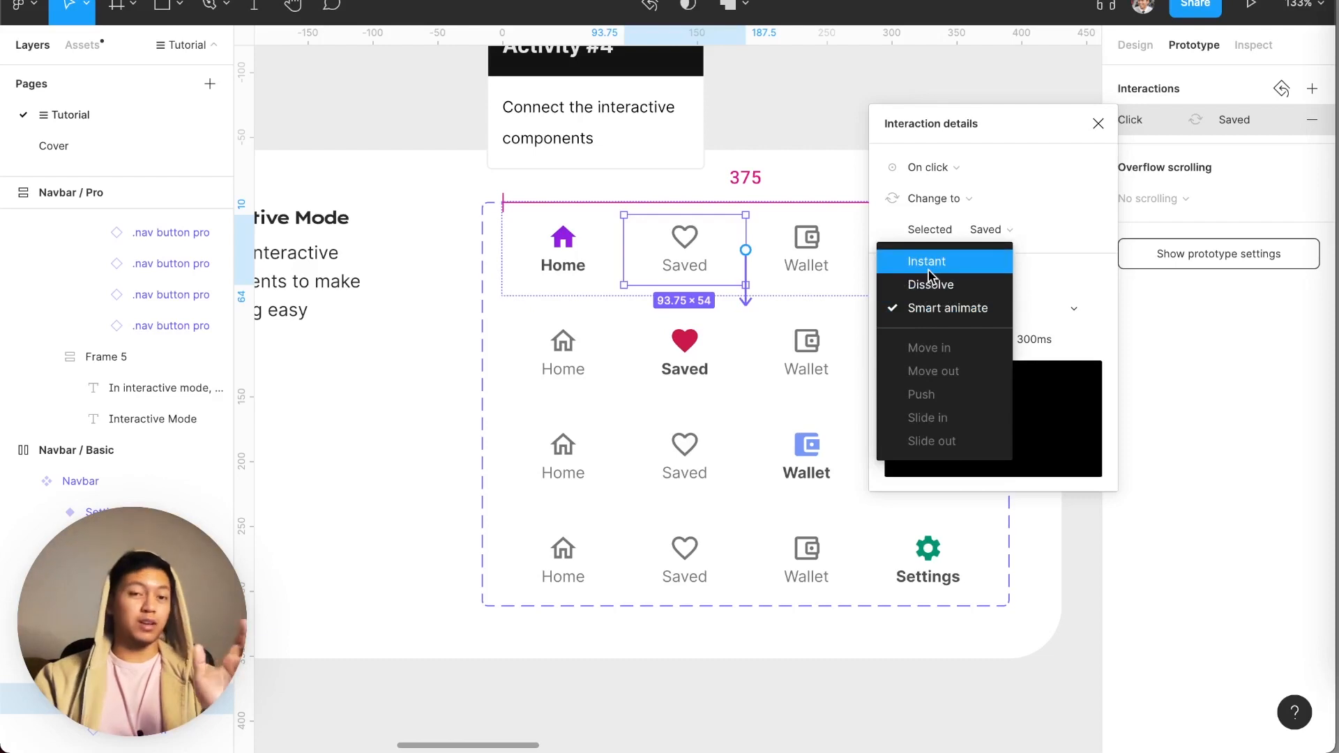
{"action": "left_click", "coordinate": [927, 263]}
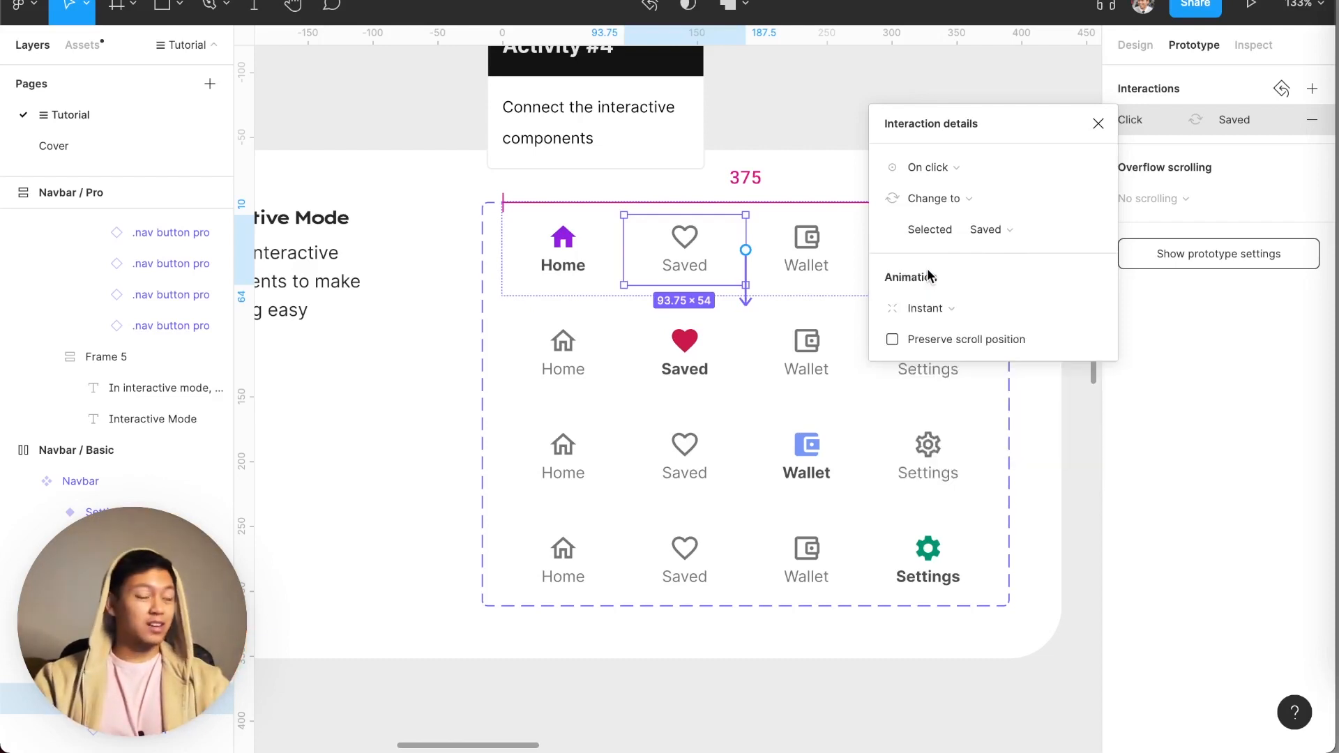
{"action": "left_click", "coordinate": [709, 326]}
{"action": "double_click", "coordinate": [723, 264]}
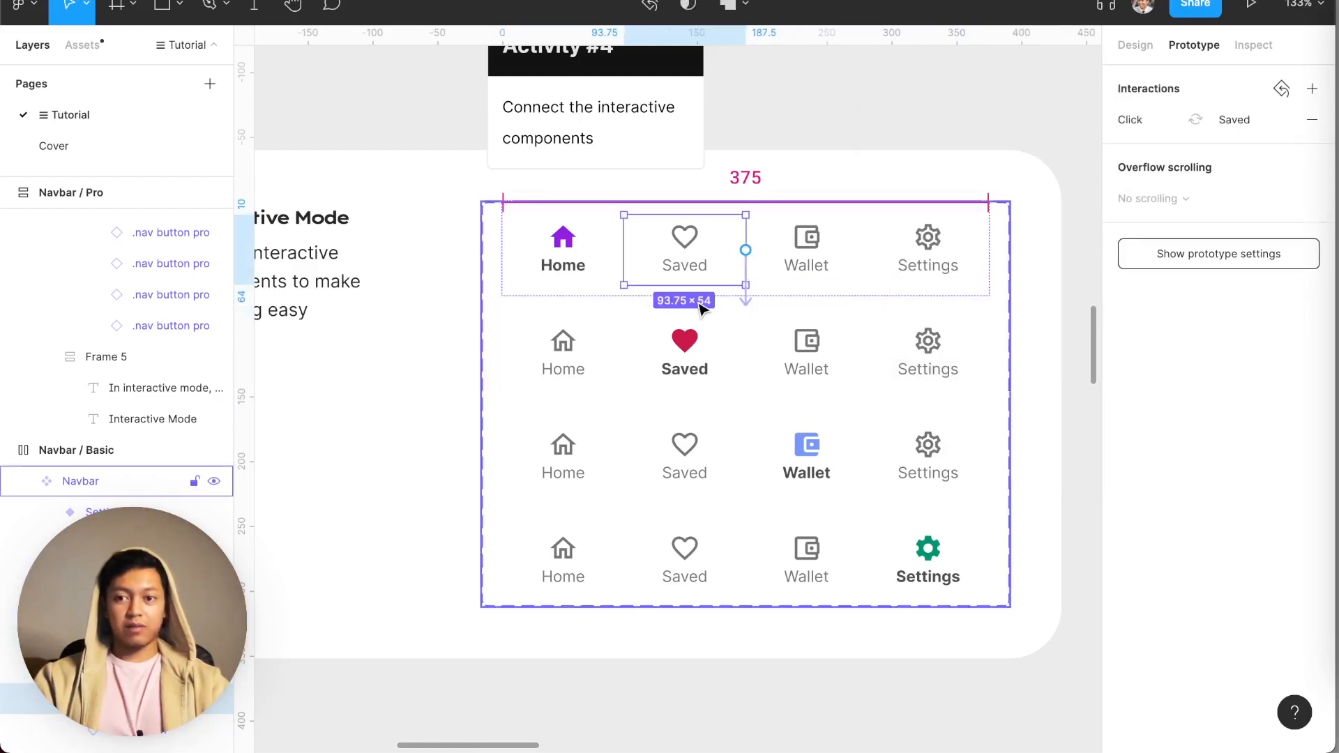
- Narrow the design window to reveal the prototype preview, and test the Activity #4 navbar's Saved button there
{"action": "left_click", "coordinate": [718, 356]}
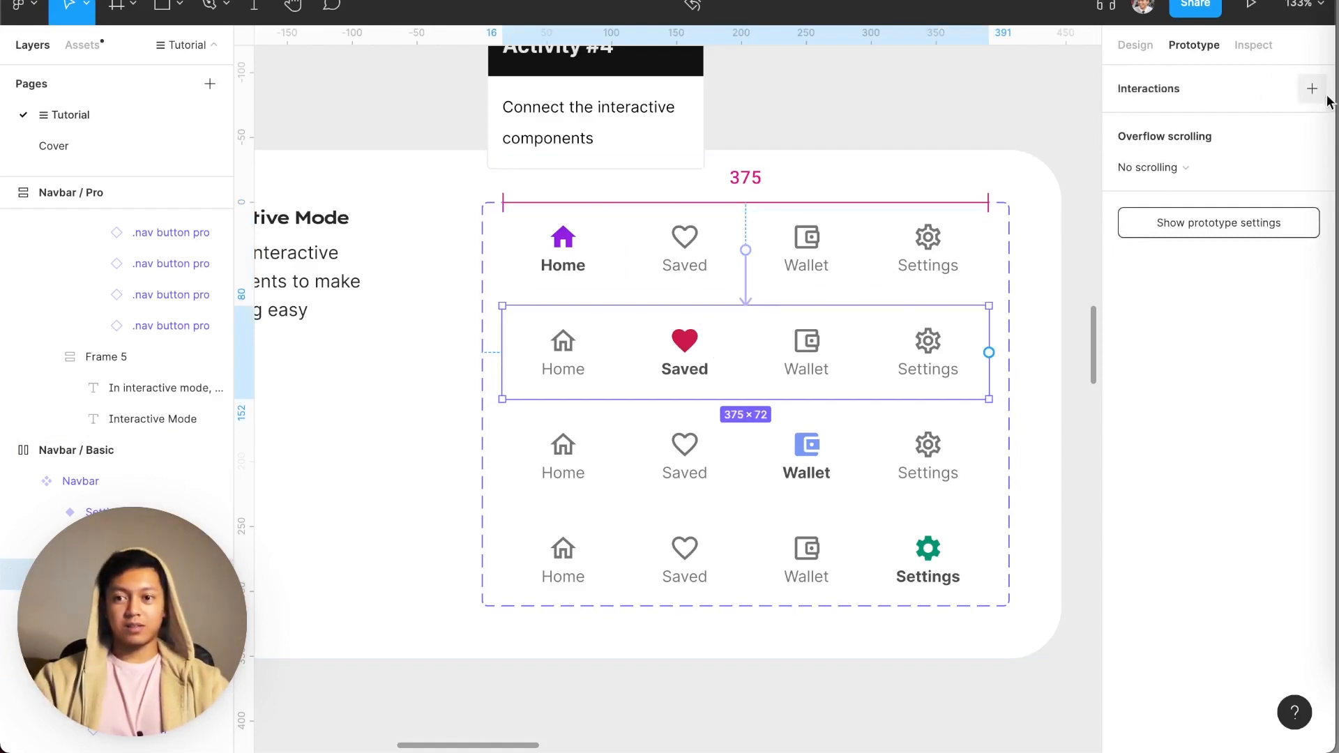
{"action": "left_click_drag", "start_coordinate": [1333, 97], "coordinate": [1069, 97]}
{"action": "left_click", "coordinate": [1221, 386]}
{"action": "left_click", "coordinate": [1223, 387]}
{"action": "key", "text": "r"}
{"action": "left_click", "coordinate": [1223, 386]}
- Copy the linked Saved button from the Home variant and paste it to replace the Saved button in the Wallet variant
{"action": "left_click", "coordinate": [696, 279]}
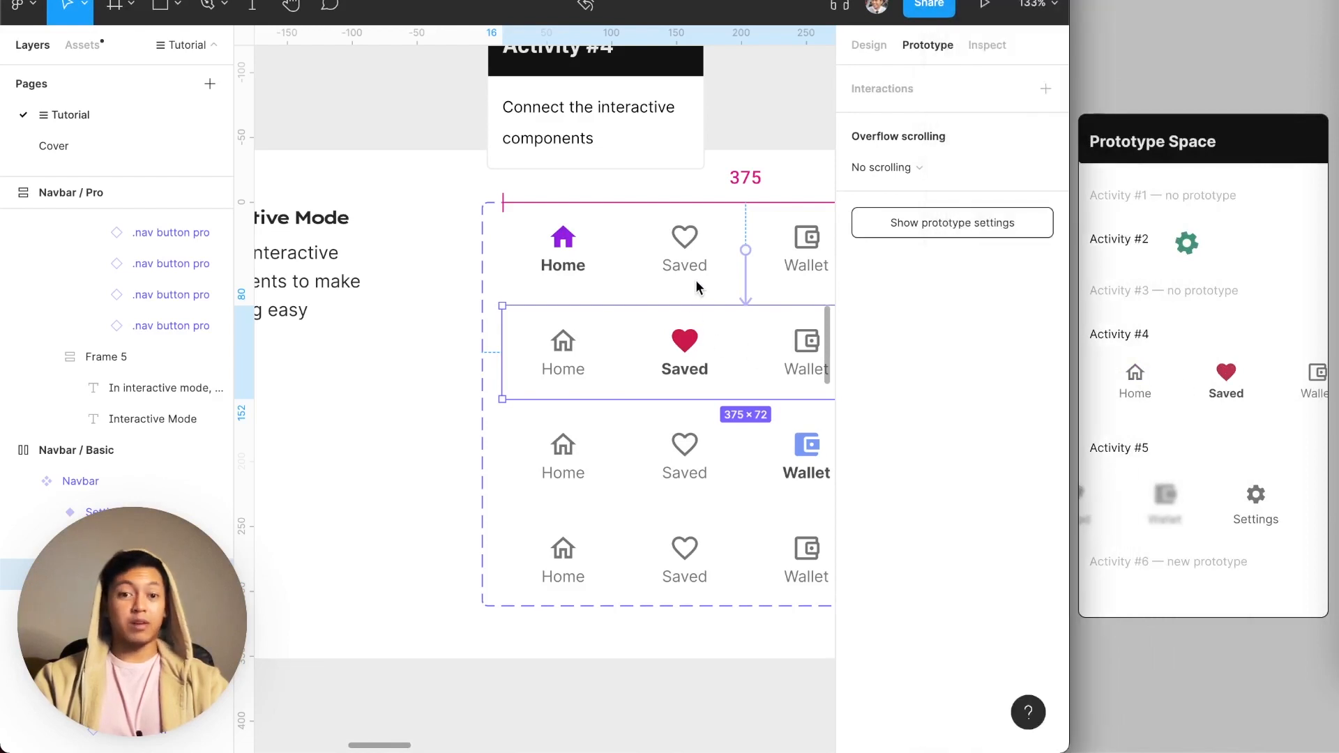
{"action": "left_click", "coordinate": [696, 279]}
{"action": "key", "text": "super+c"}
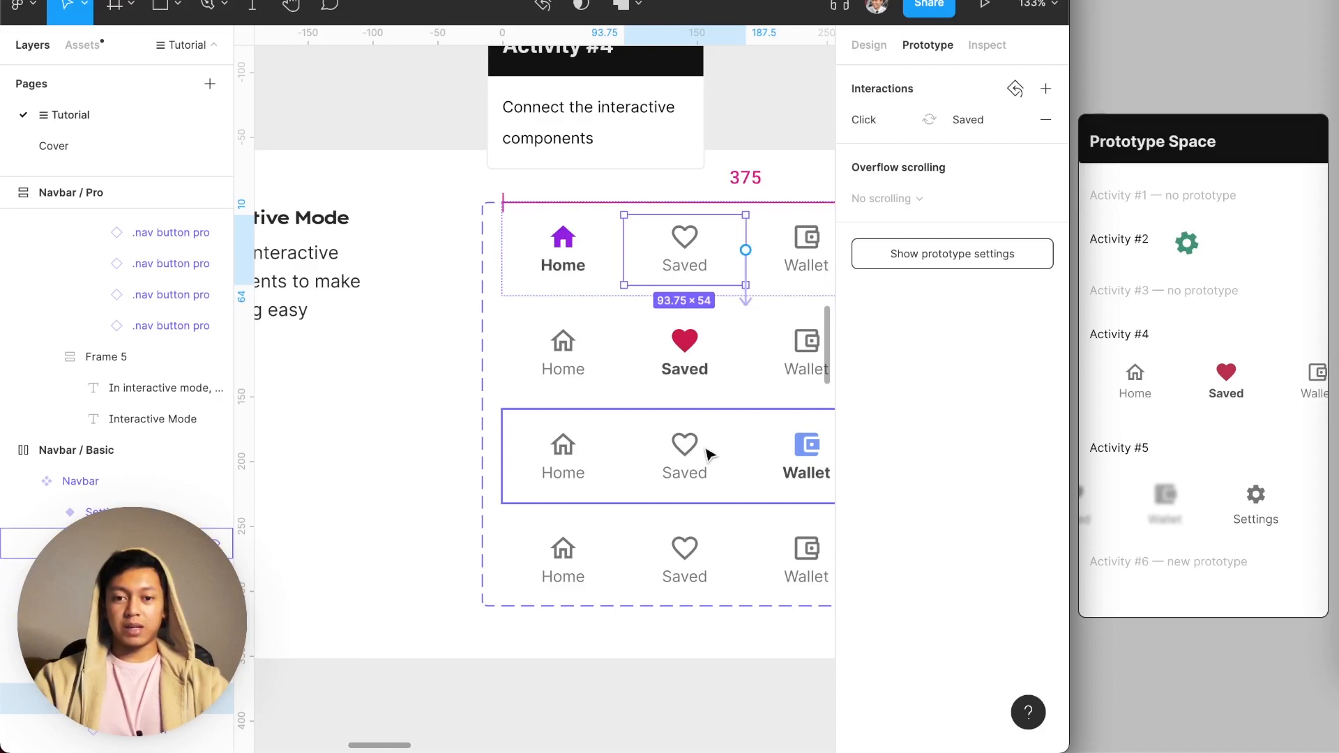
{"action": "scroll", "coordinate": [697, 457], "scroll_direction": "right", "scroll_amount": 2}
{"action": "scroll", "coordinate": [680, 462], "scroll_direction": "right", "scroll_amount": 2}
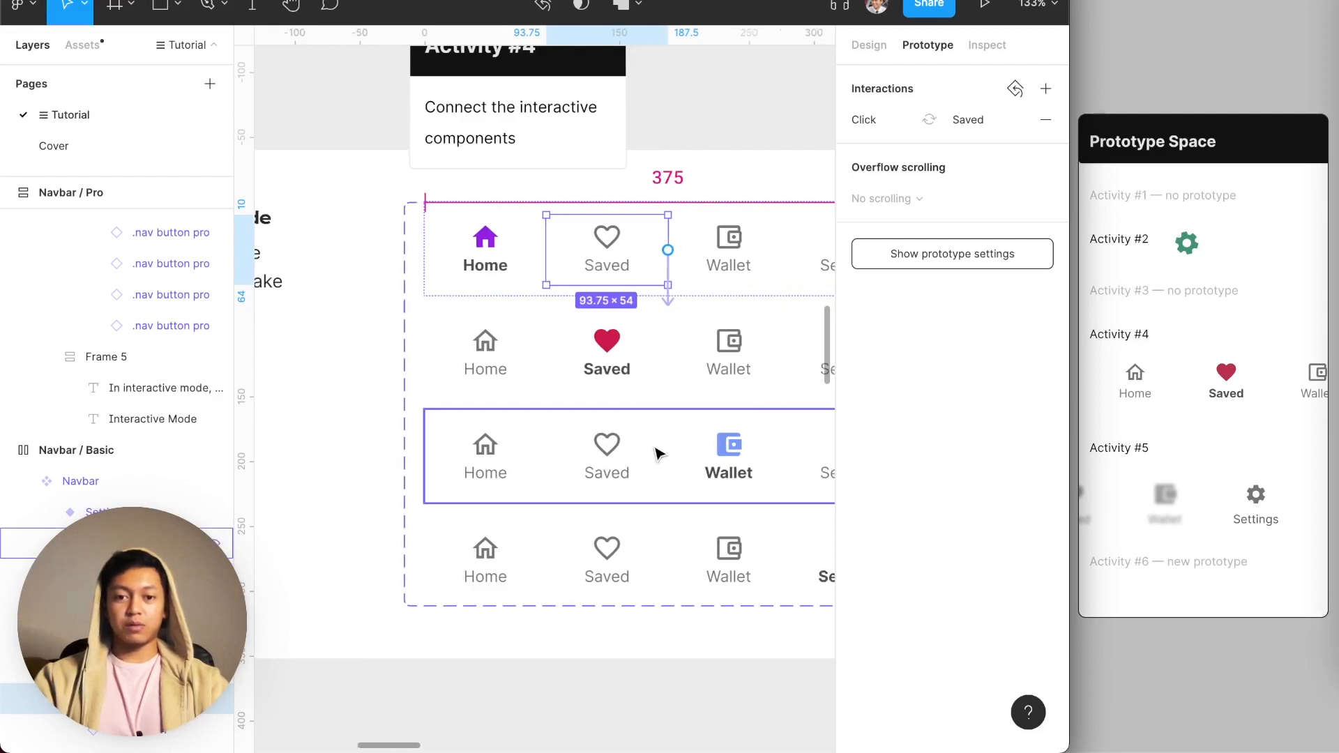
{"action": "left_click", "coordinate": [642, 445]}
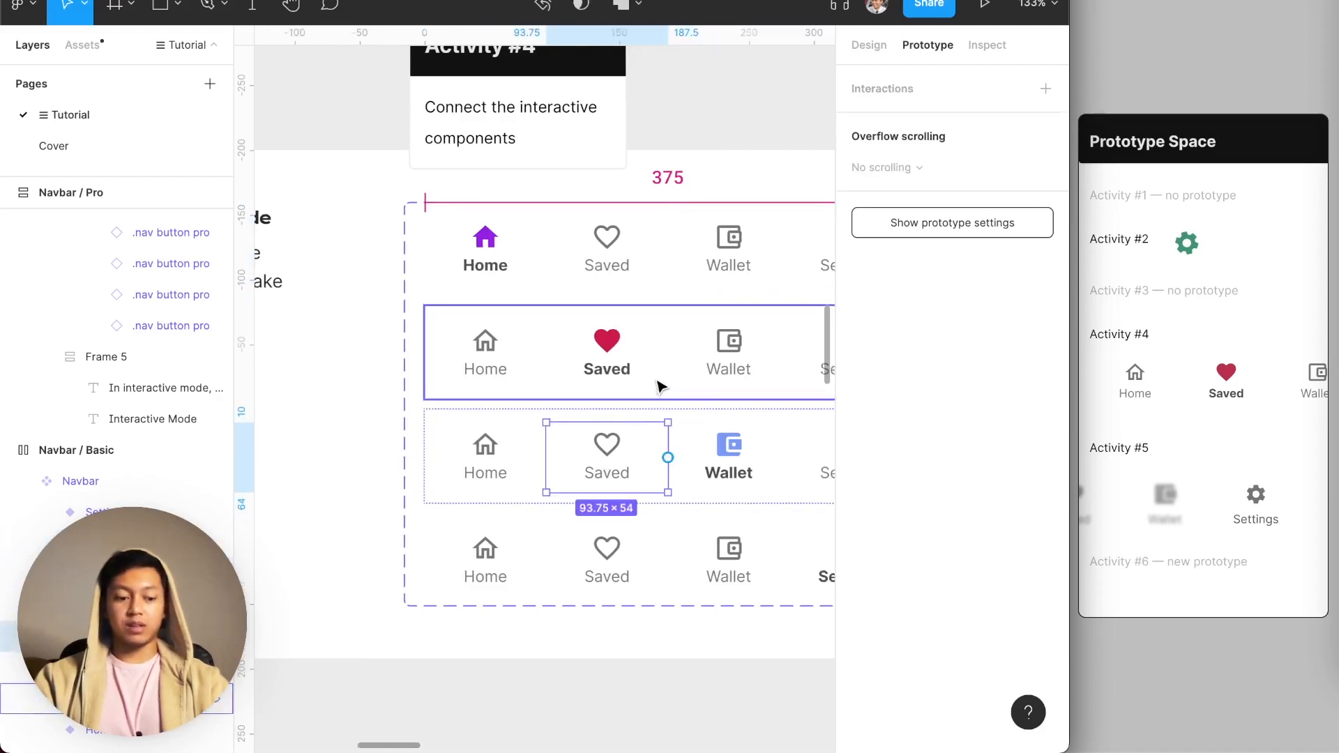
{"action": "key", "text": "alt"}
{"action": "key", "text": "alt"}
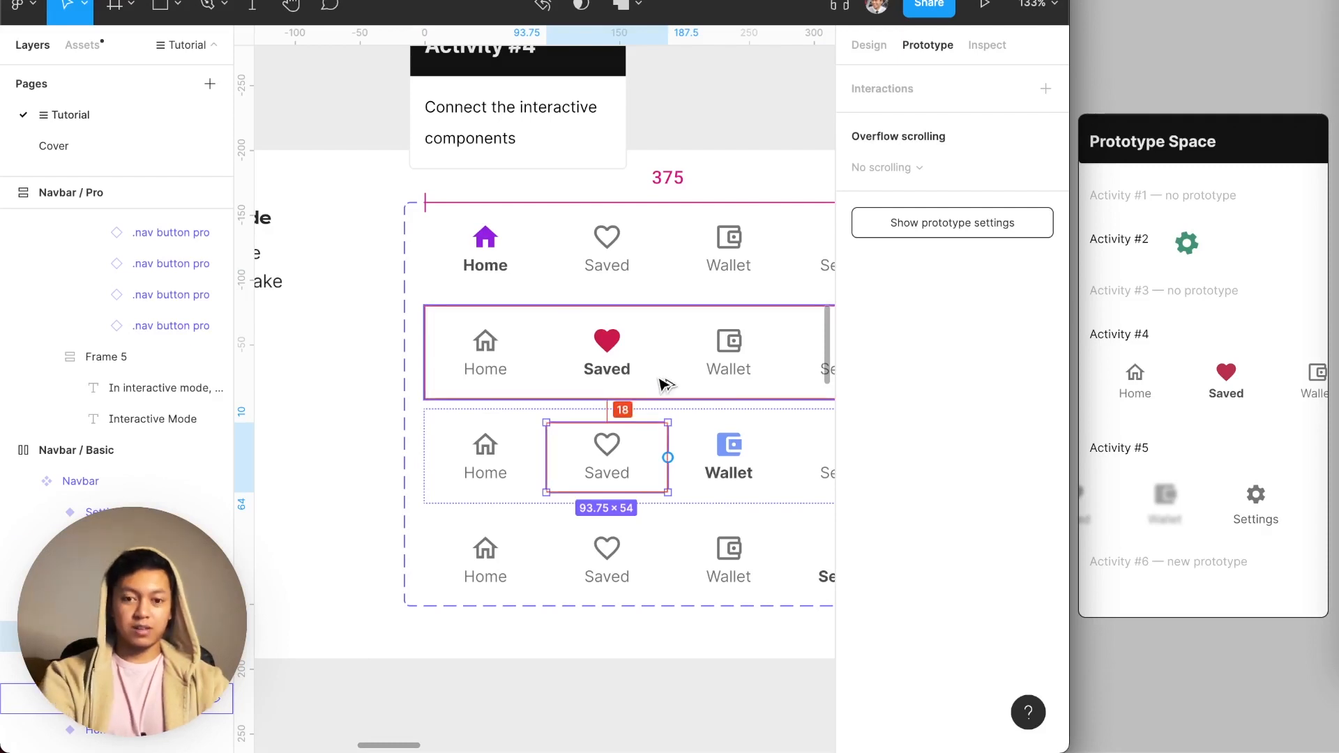
{"action": "key", "text": "alt+shift+super+v"}
- Replace the Saved button in the Settings variant with the copied linked button, and select the Wallet variant's Saved button
{"action": "scroll", "coordinate": [652, 391], "scroll_direction": "right", "scroll_amount": 2}
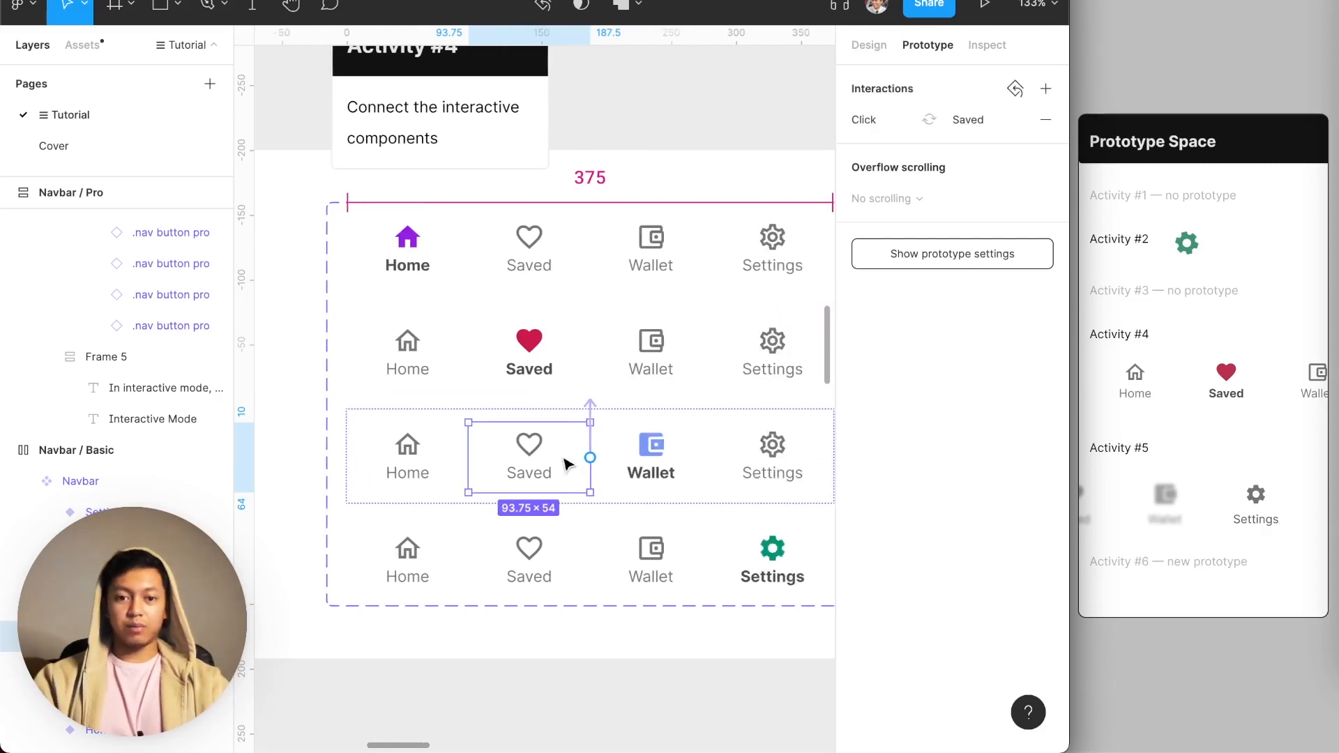
{"action": "left_click", "coordinate": [553, 553]}
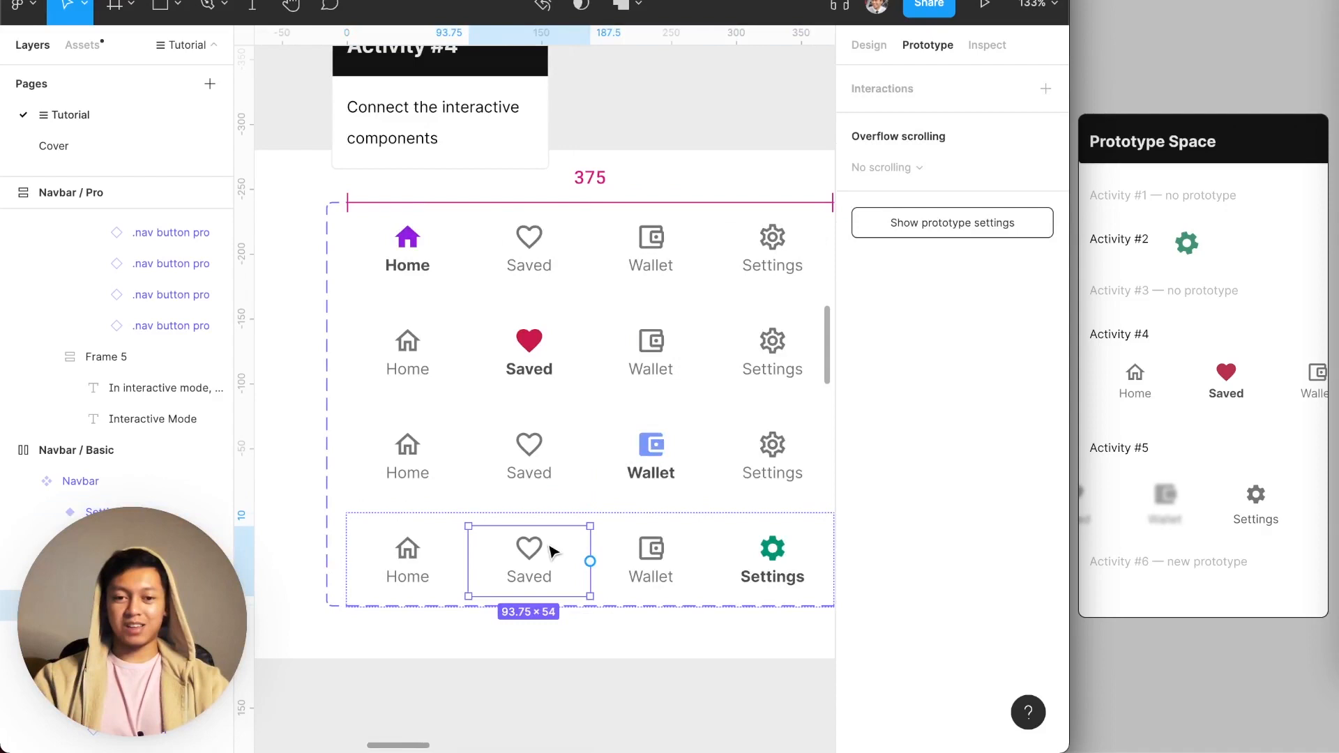
{"action": "key", "text": "alt+shift+super+v"}
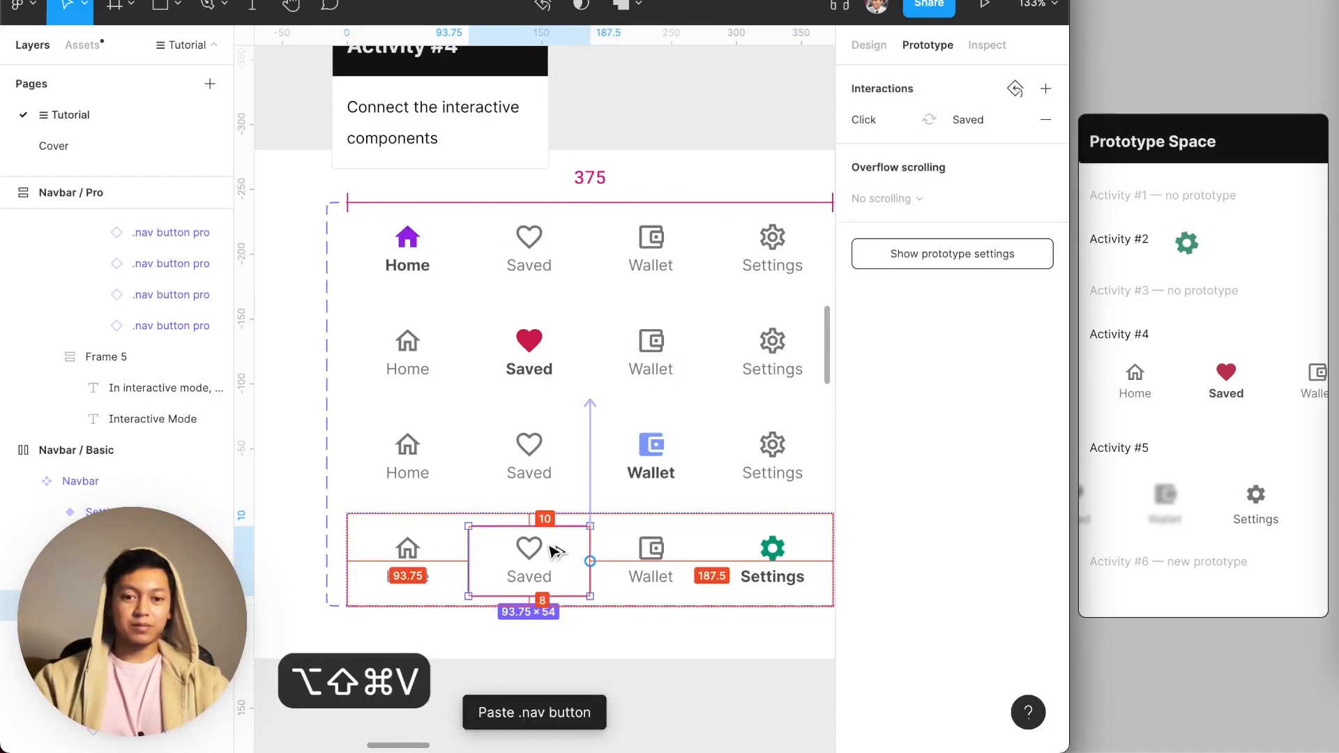
{"action": "left_click", "coordinate": [554, 455]}
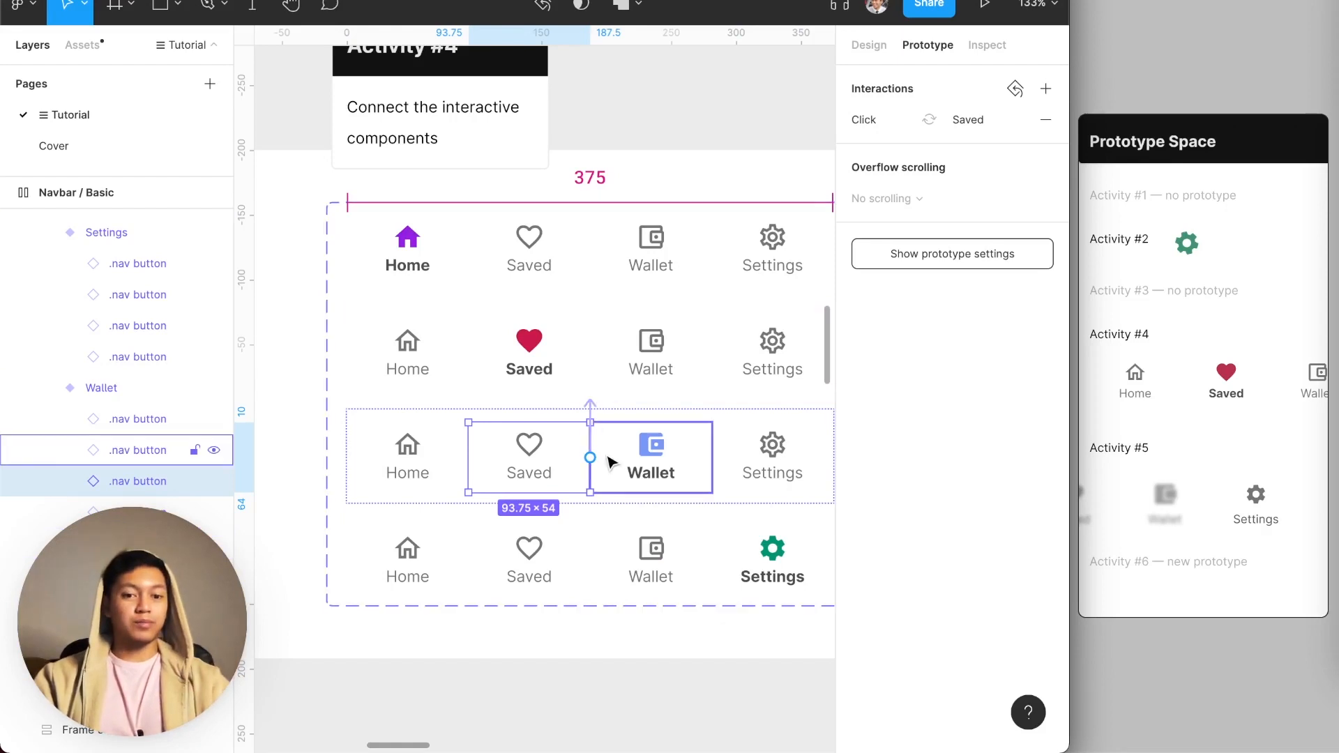
- Link the Wallet button in the basic Navbar's Home variant to the Wallet variant with a Change to interaction
{"action": "left_click", "coordinate": [562, 538]}
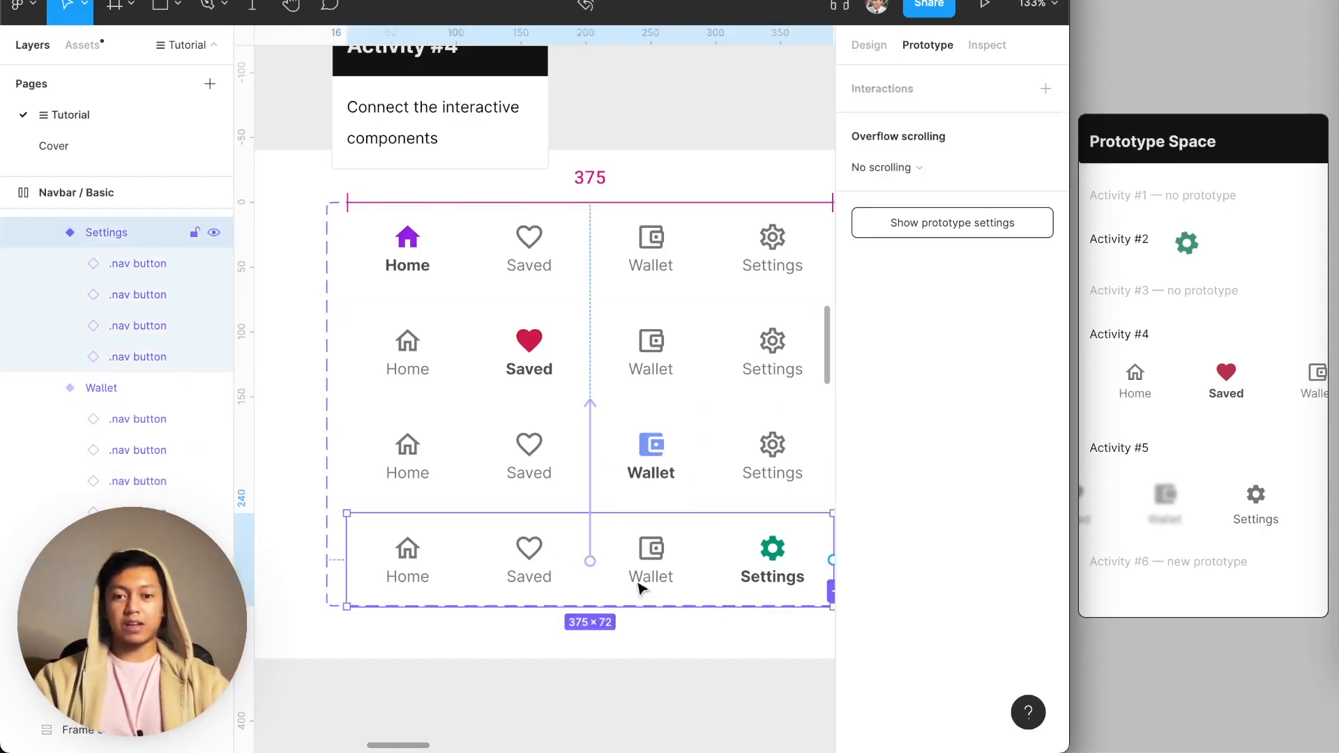
{"action": "scroll", "coordinate": [646, 470], "scroll_direction": "right", "scroll_amount": 3}
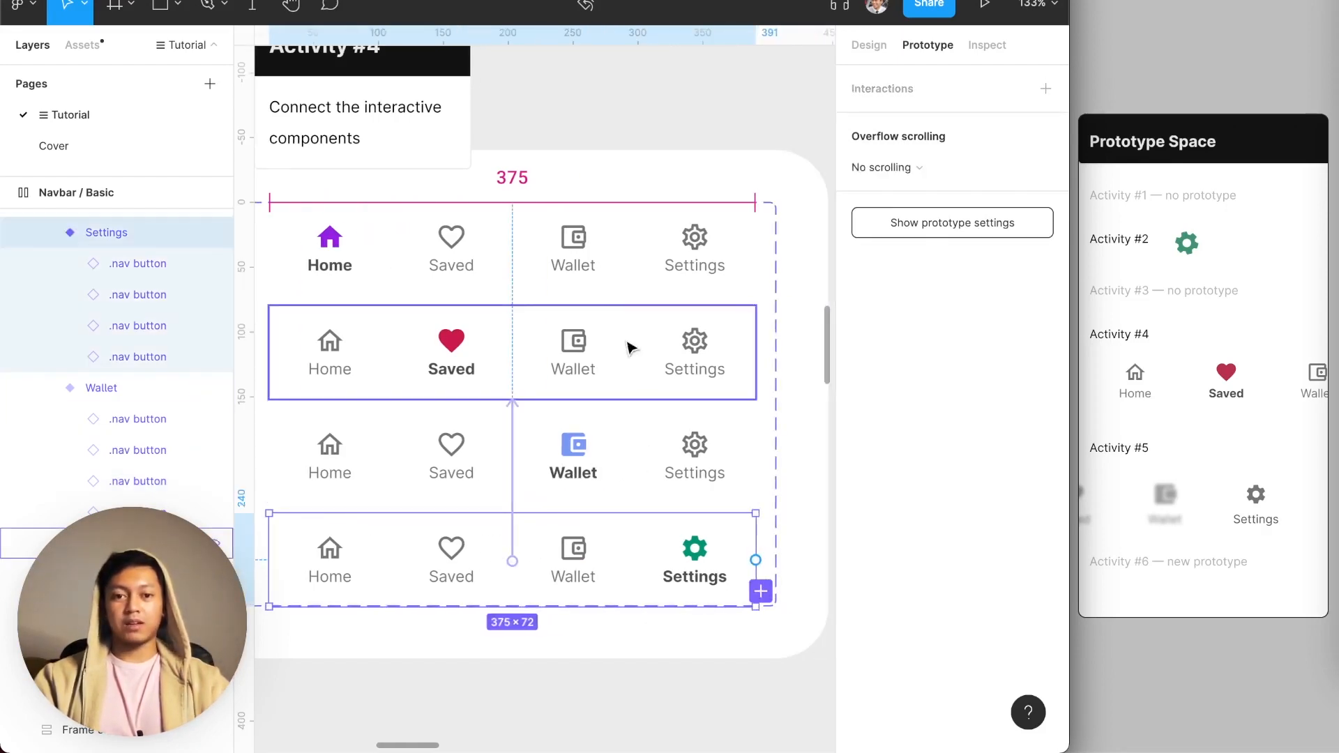
{"action": "double_click", "coordinate": [600, 263]}
{"action": "left_click_drag", "start_coordinate": [634, 252], "coordinate": [598, 454]}
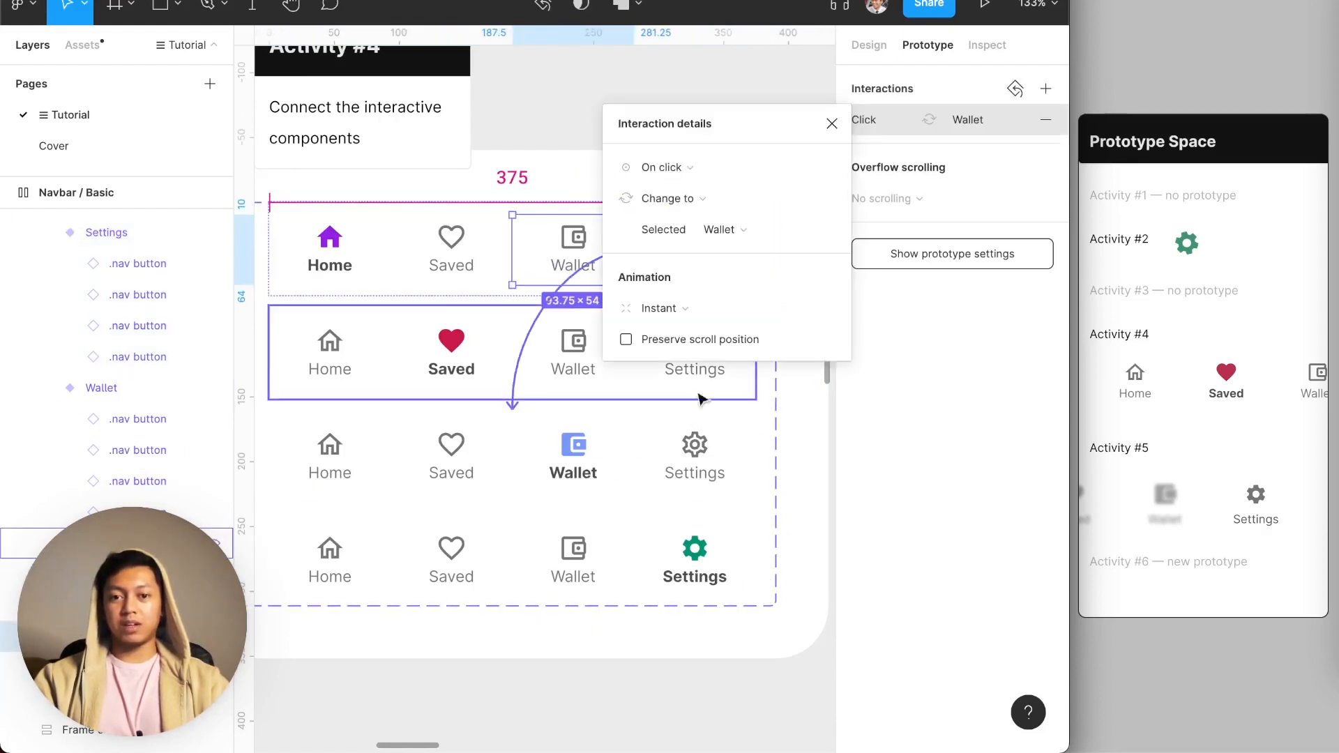
- Copy the linked Wallet button from the Home variant and paste it to replace the Wallet buttons in the Saved and Settings variants
{"action": "scroll", "coordinate": [614, 415], "scroll_direction": "right", "scroll_amount": 4}
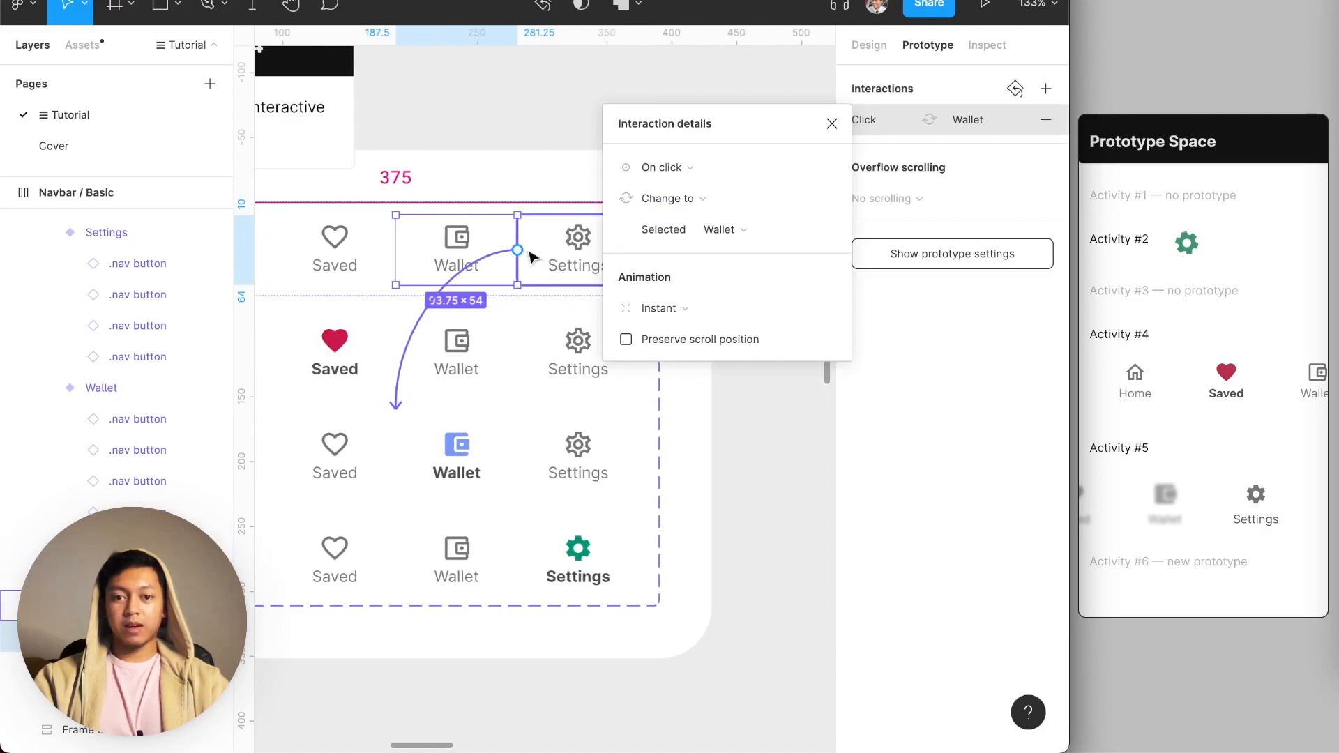
{"action": "left_click", "coordinate": [475, 353]}
{"action": "left_click", "coordinate": [461, 266]}
{"action": "left_click", "coordinate": [462, 266]}
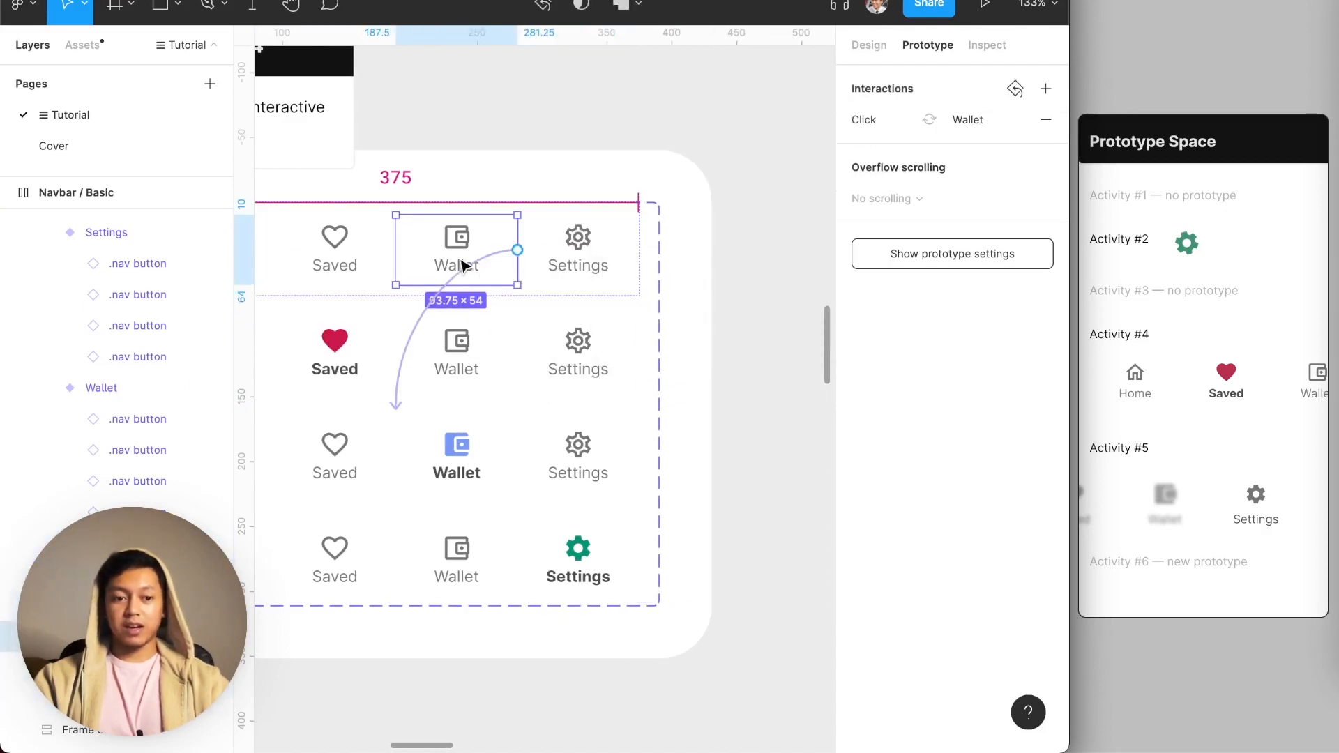
{"action": "key", "text": "super+c"}
{"action": "left_click", "coordinate": [478, 338]}
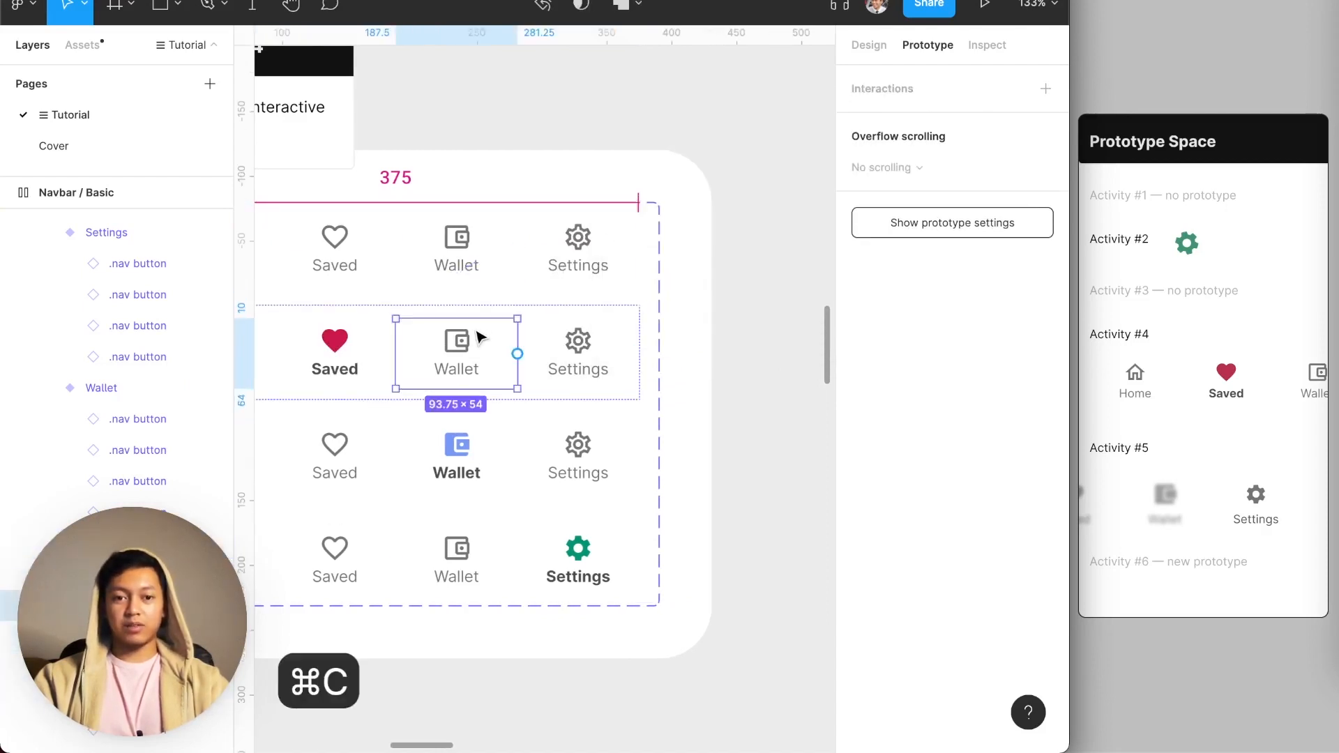
{"action": "left_click", "coordinate": [487, 563], "text": "shift"}
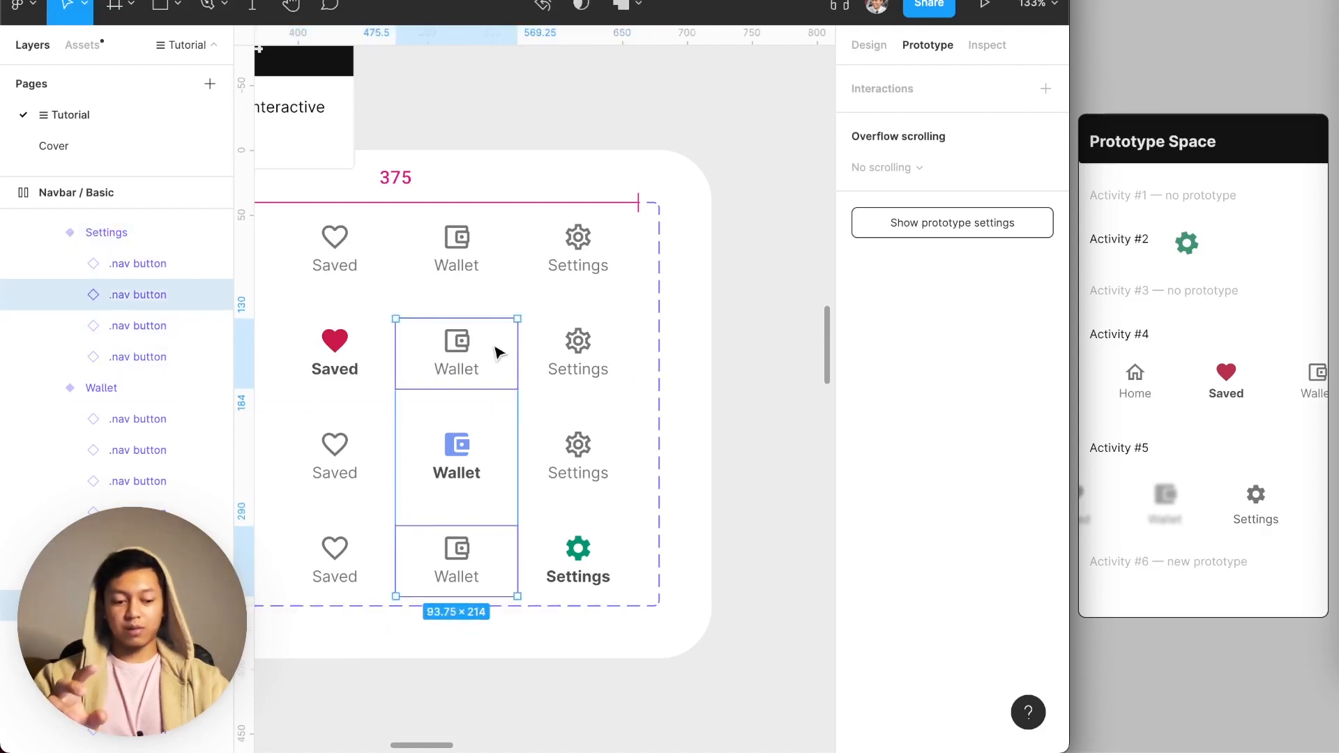
{"action": "key", "text": "alt+shift+super+v"}
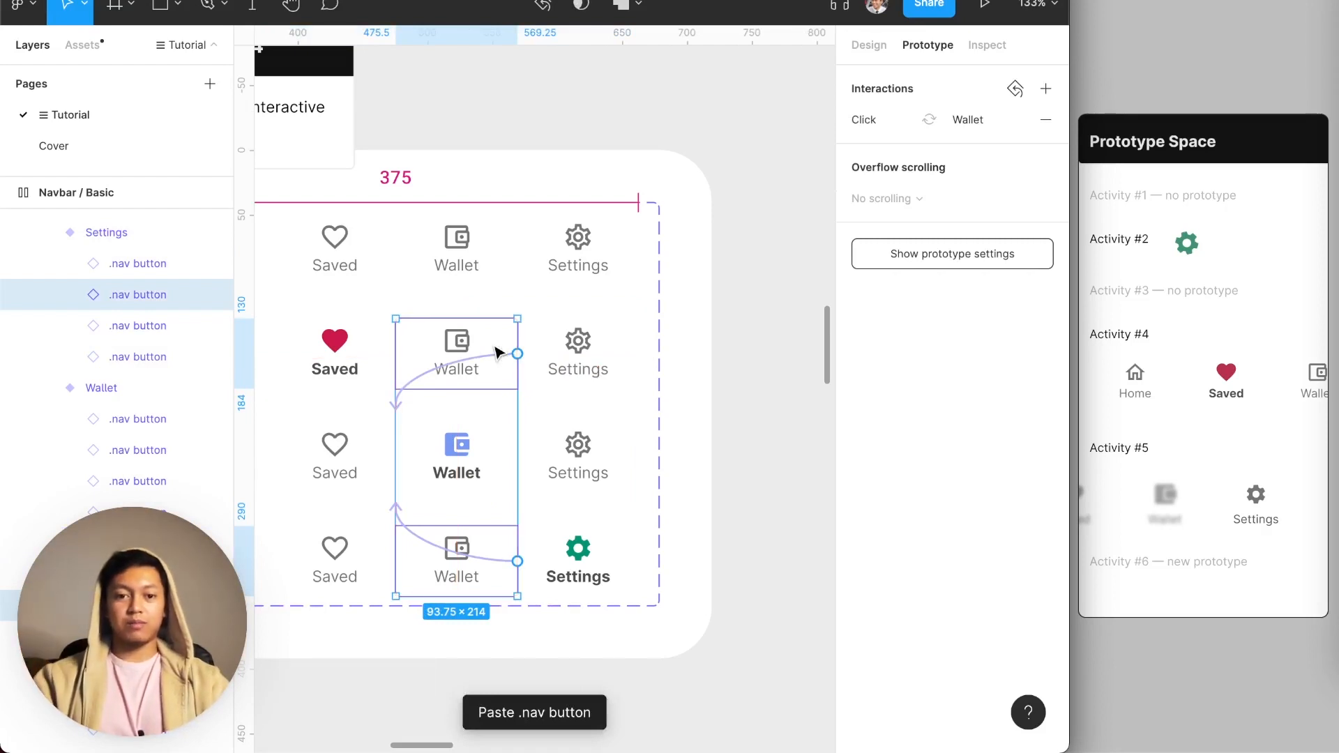
- Link the remaining Settings and Home buttons across the basic Navbar variants to their matching variants, then deselect everything
{"action": "scroll", "coordinate": [499, 353], "scroll_direction": "left", "scroll_amount": 5}
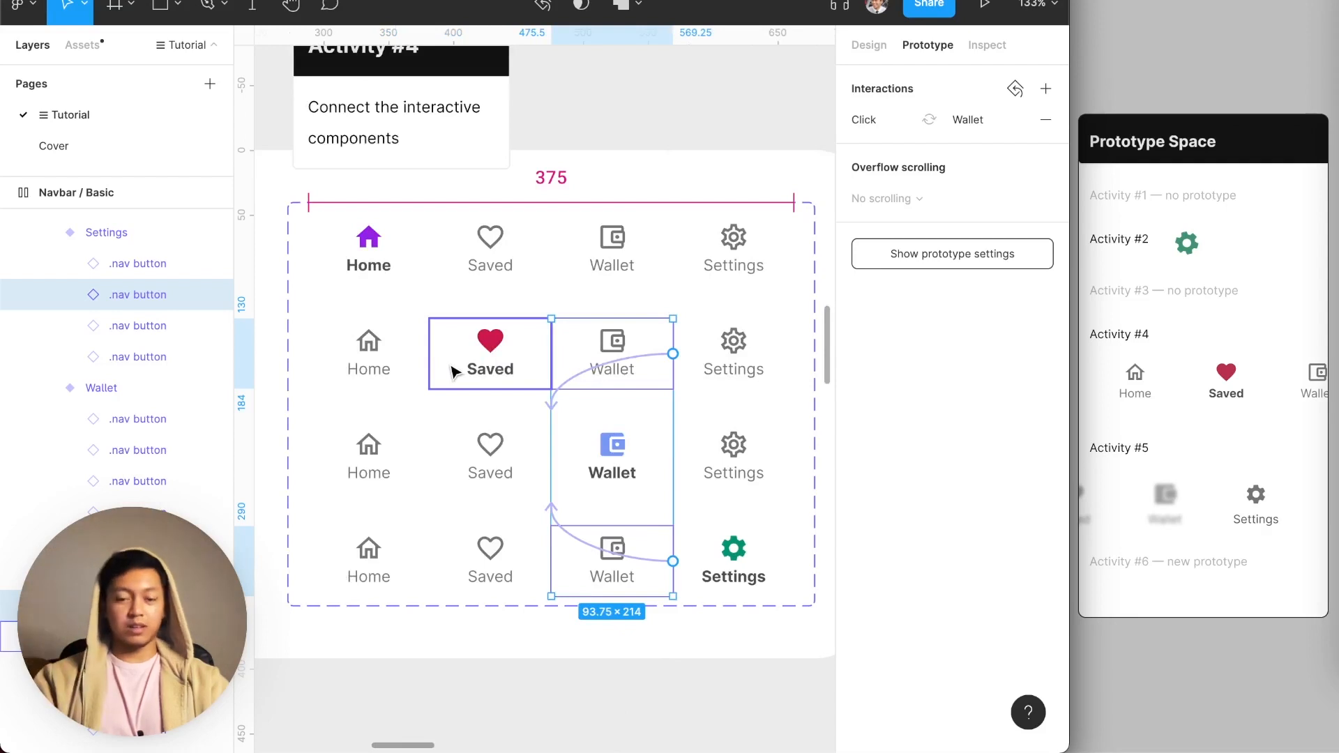
{"action": "scroll", "coordinate": [450, 373], "scroll_direction": "right", "scroll_amount": 7}
{"action": "double_click", "coordinate": [499, 251]}
{"action": "key", "text": "super+c"}
{"action": "scroll", "coordinate": [511, 418], "scroll_direction": "left", "scroll_amount": 12}
{"action": "double_click", "coordinate": [525, 559]}
{"action": "scroll", "coordinate": [614, 508], "scroll_direction": "right", "scroll_amount": 4}
{"action": "left_click", "coordinate": [649, 636]}
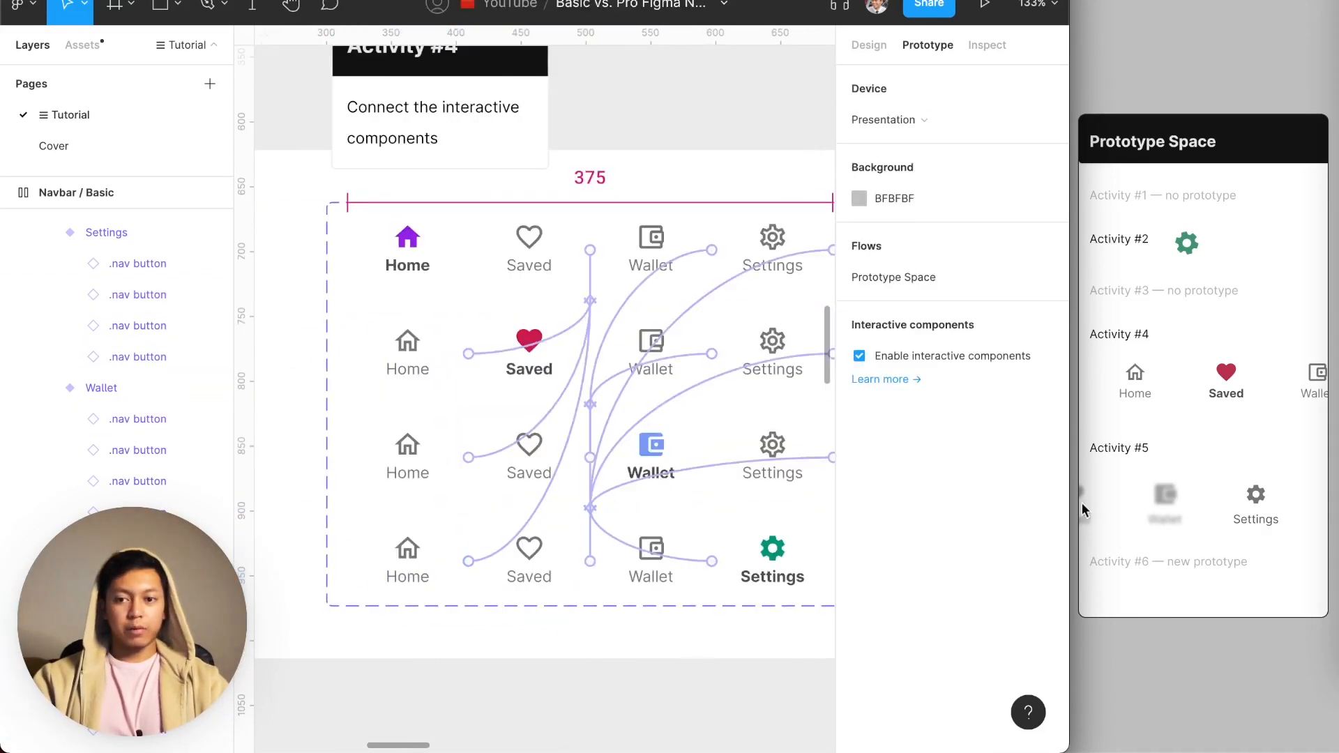
- Test the Home, Saved and Wallet buttons of the Activity #4 navbar in the prototype preview, restarting the prototype in between
{"action": "left_click", "coordinate": [1116, 487]}
{"action": "left_click", "coordinate": [1135, 380]}
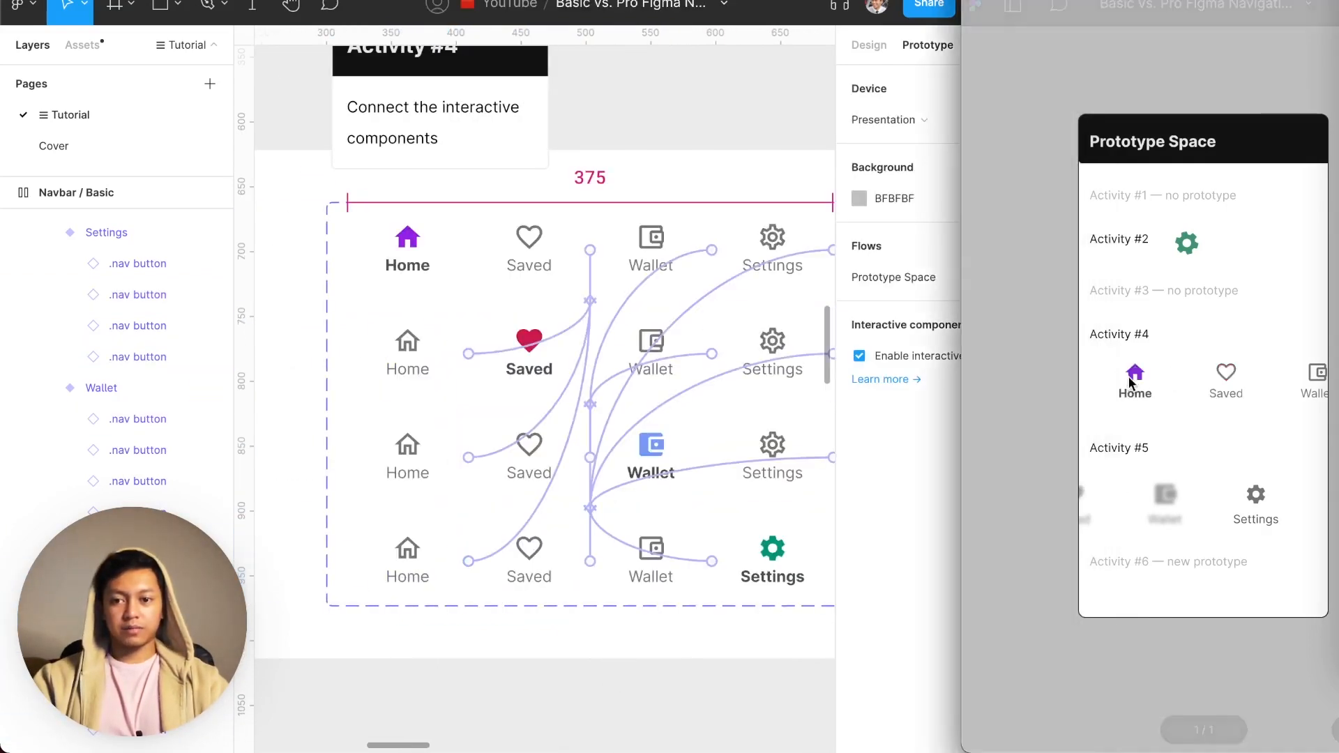
{"action": "left_click", "coordinate": [1309, 376]}
{"action": "left_click", "coordinate": [1214, 387]}
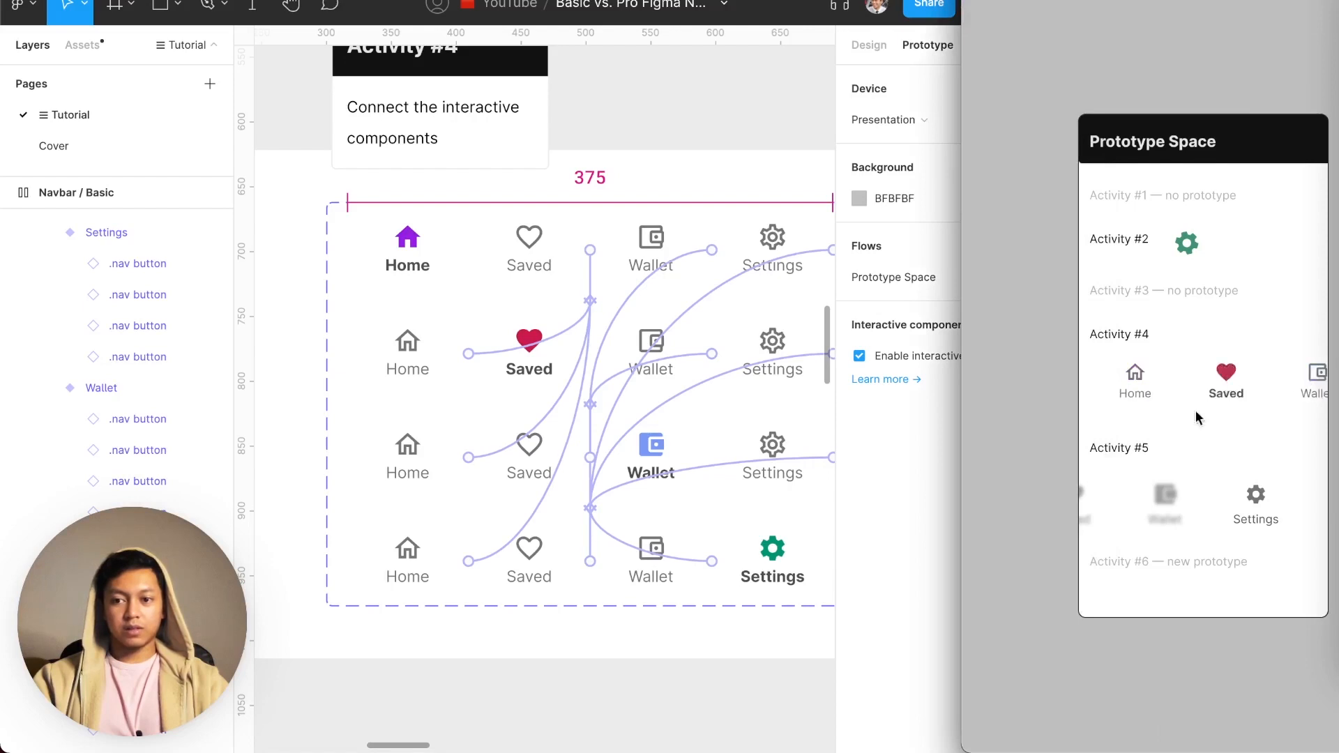
{"action": "key", "text": "r"}
{"action": "left_click", "coordinate": [1219, 380]}
{"action": "left_click", "coordinate": [1135, 382]}
{"action": "left_click", "coordinate": [1307, 380]}
{"action": "left_click", "coordinate": [1248, 385]}
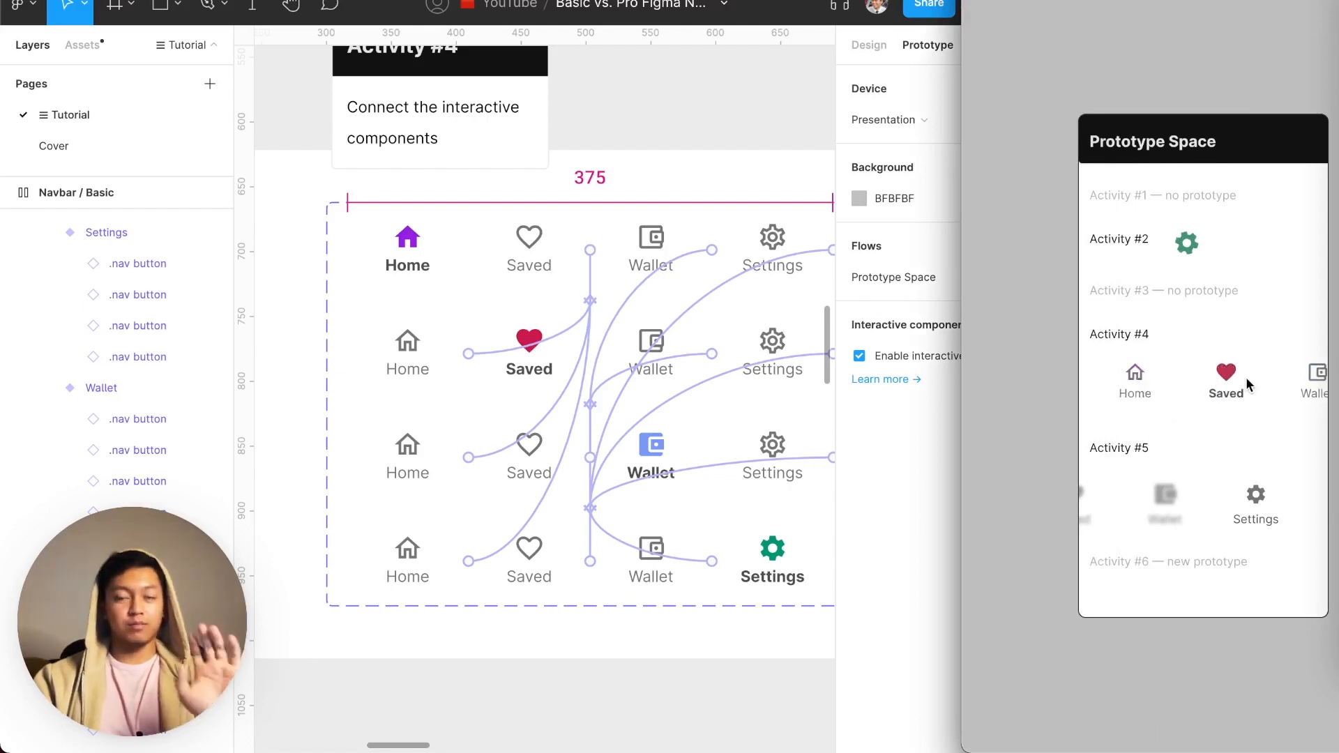
- Link the Settings buttons in the Home, Saved and Wallet variants of Navbar / Pro to the Settings variant
{"action": "key", "text": "super+z"}
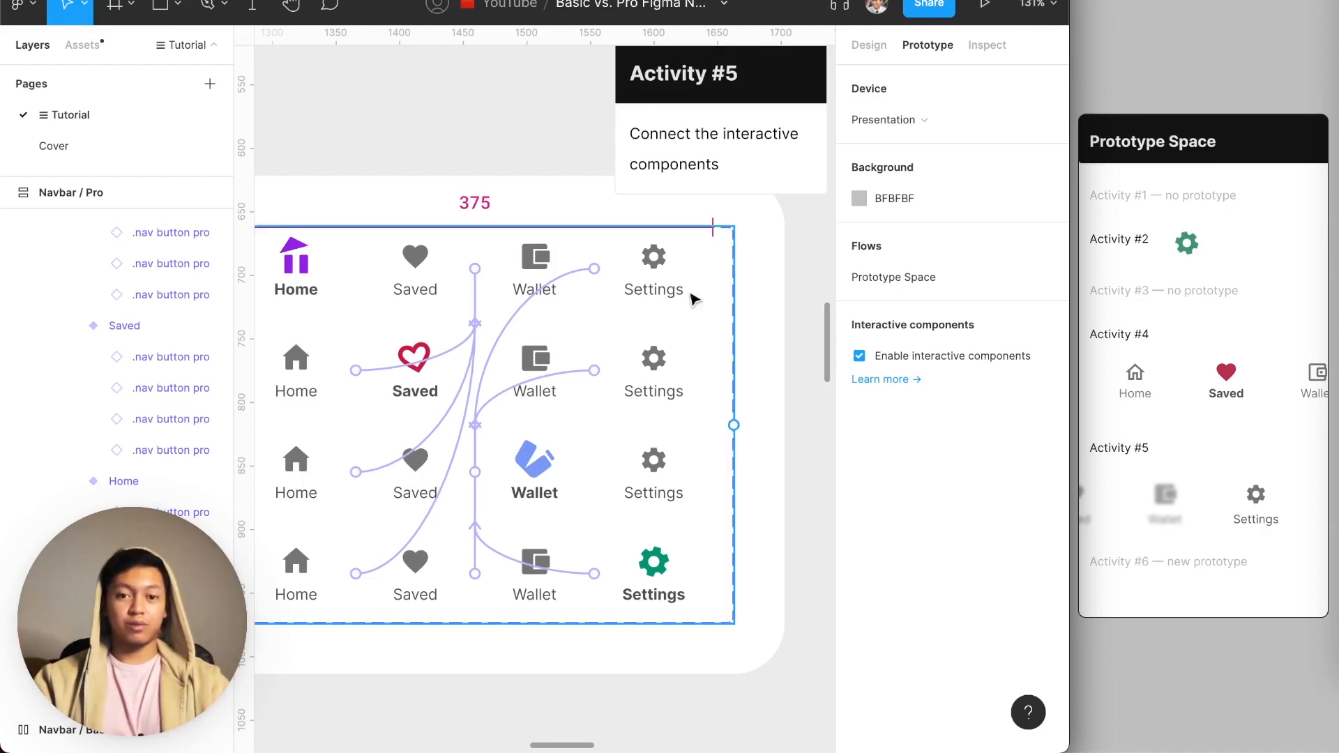
{"action": "left_click", "coordinate": [657, 280]}
{"action": "double_click", "coordinate": [657, 280]}
{"action": "double_click", "coordinate": [657, 280]}
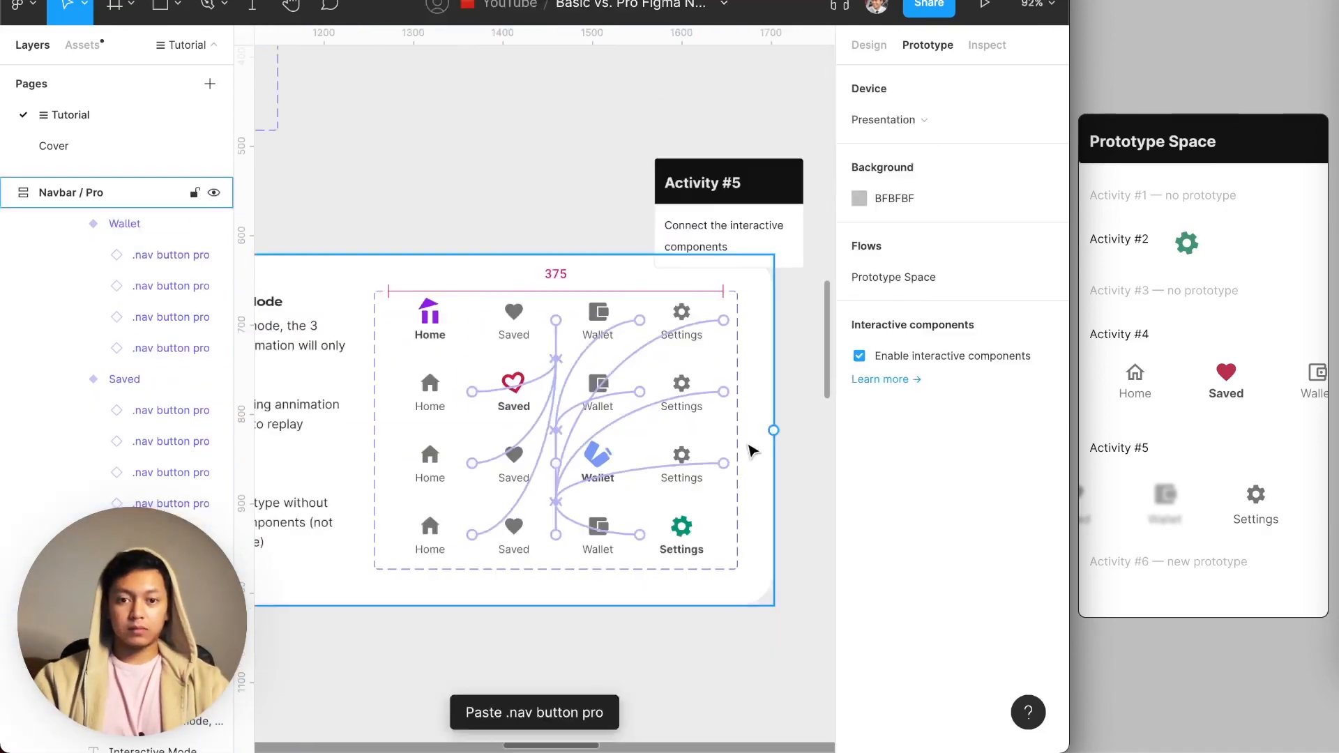
- Test the Settings and Wallet buttons of the Activity #5 navbar in the prototype preview, restarting it to replay the animations
{"action": "left_click", "coordinate": [1224, 414]}
{"action": "left_click", "coordinate": [1256, 519]}
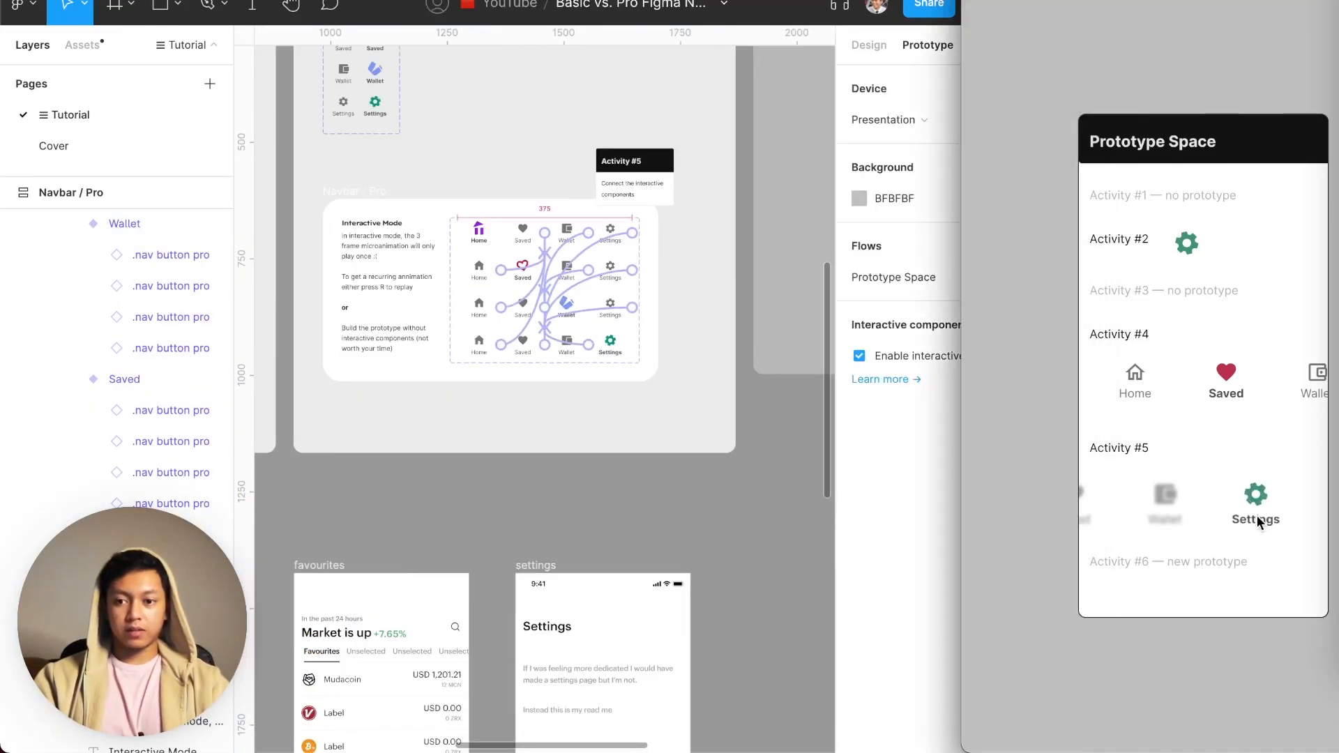
{"action": "key", "text": "r"}
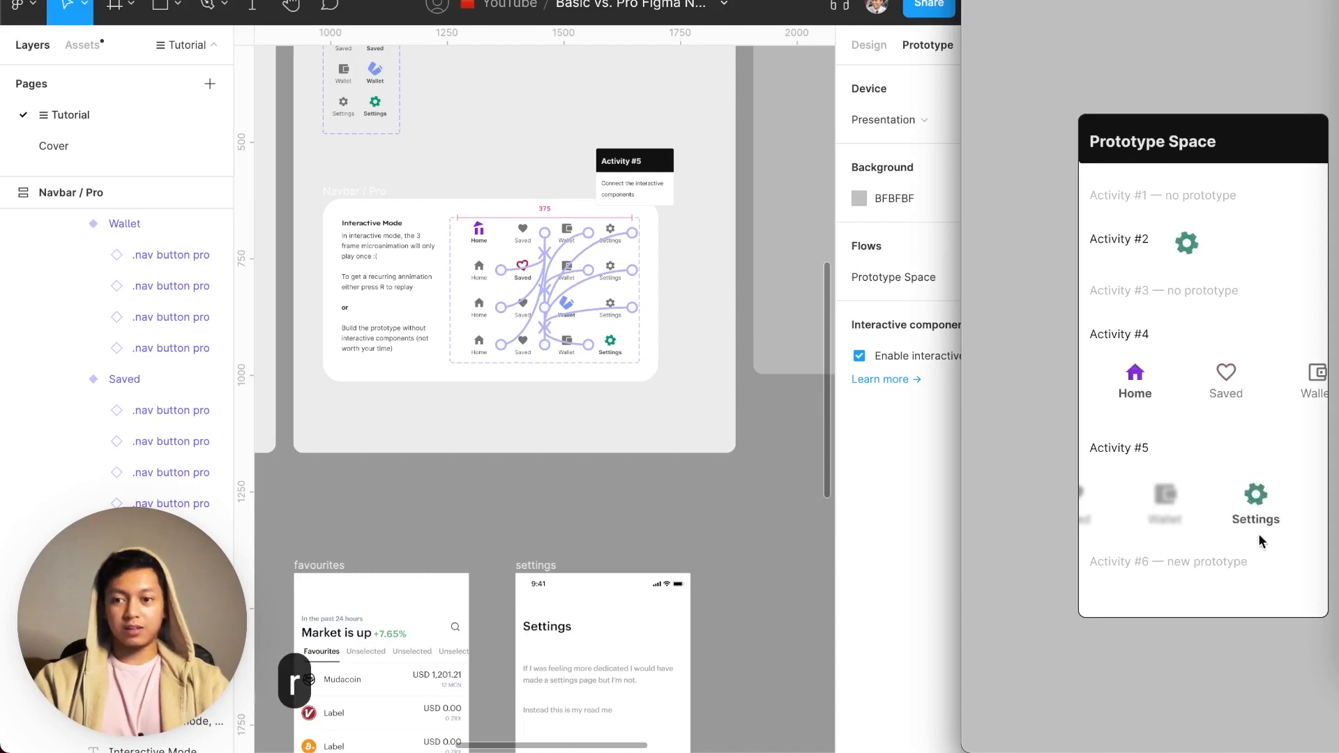
{"action": "key", "text": "r"}
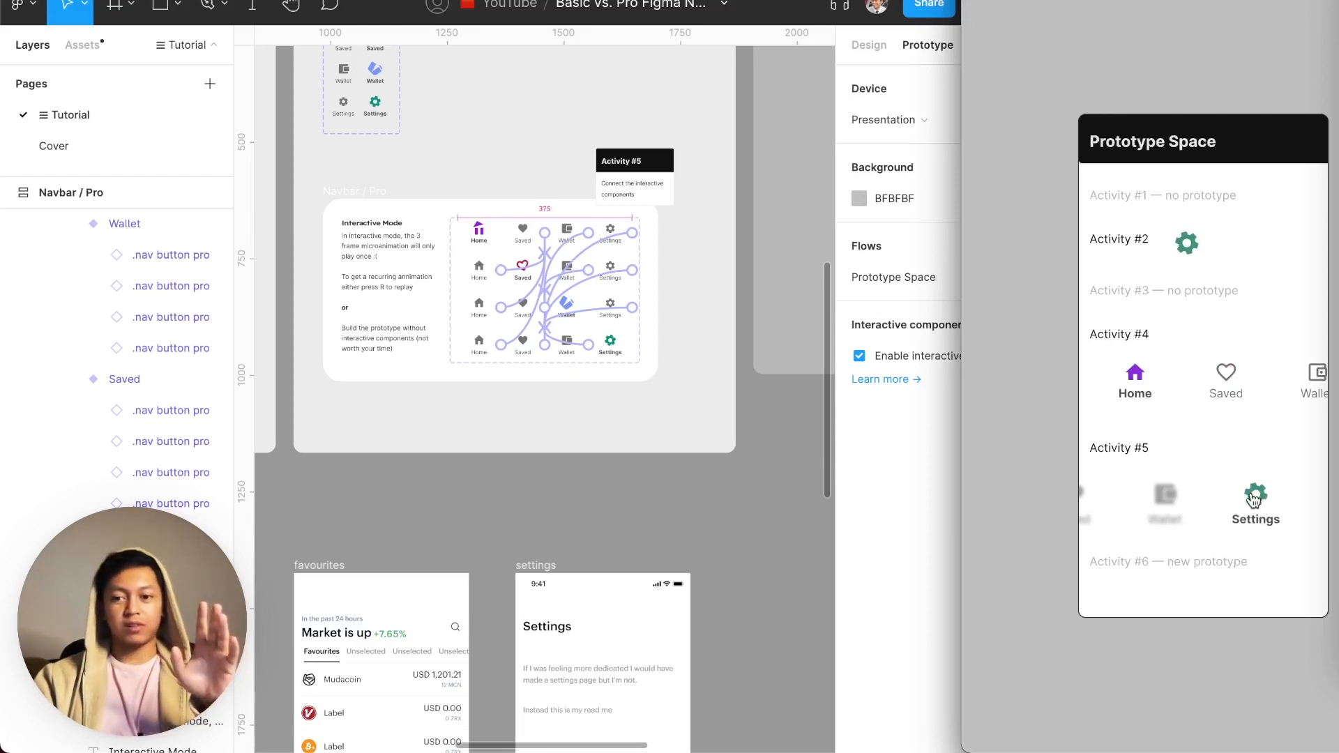
{"action": "left_click", "coordinate": [1185, 500]}
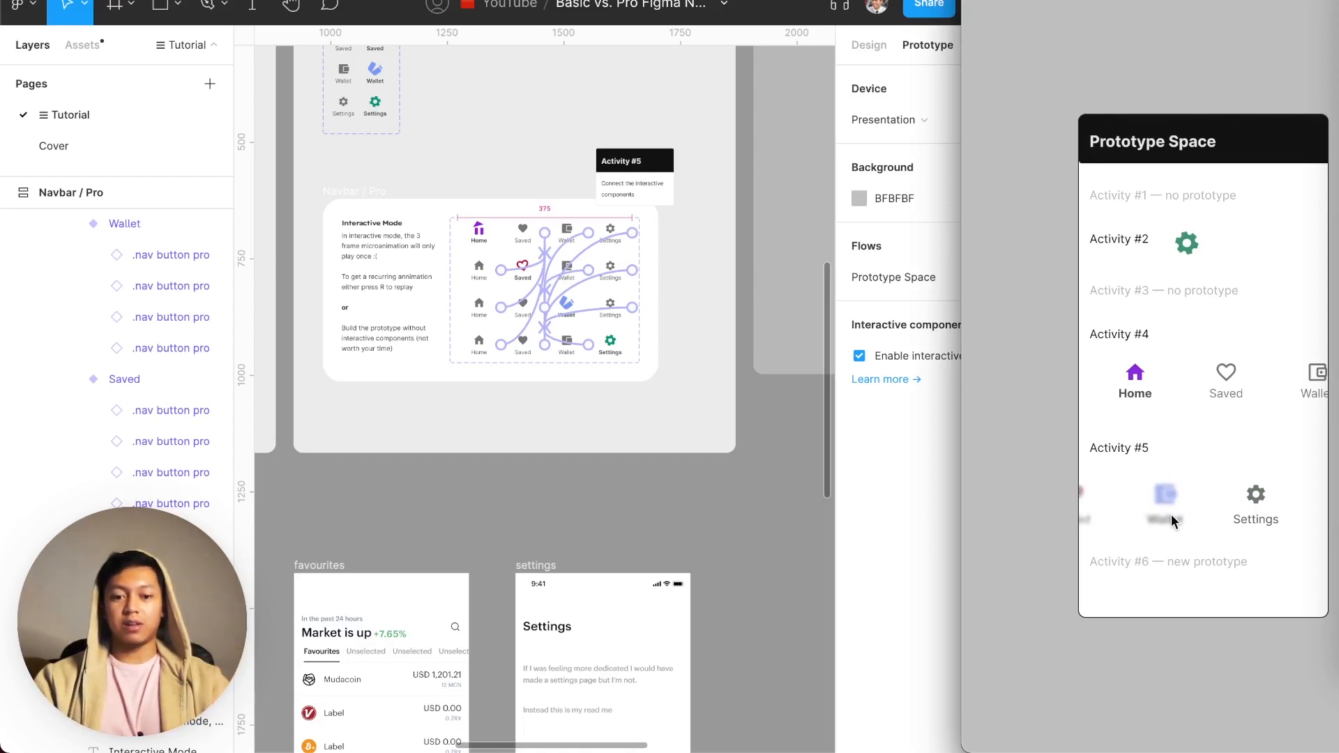
{"action": "key", "text": "r"}
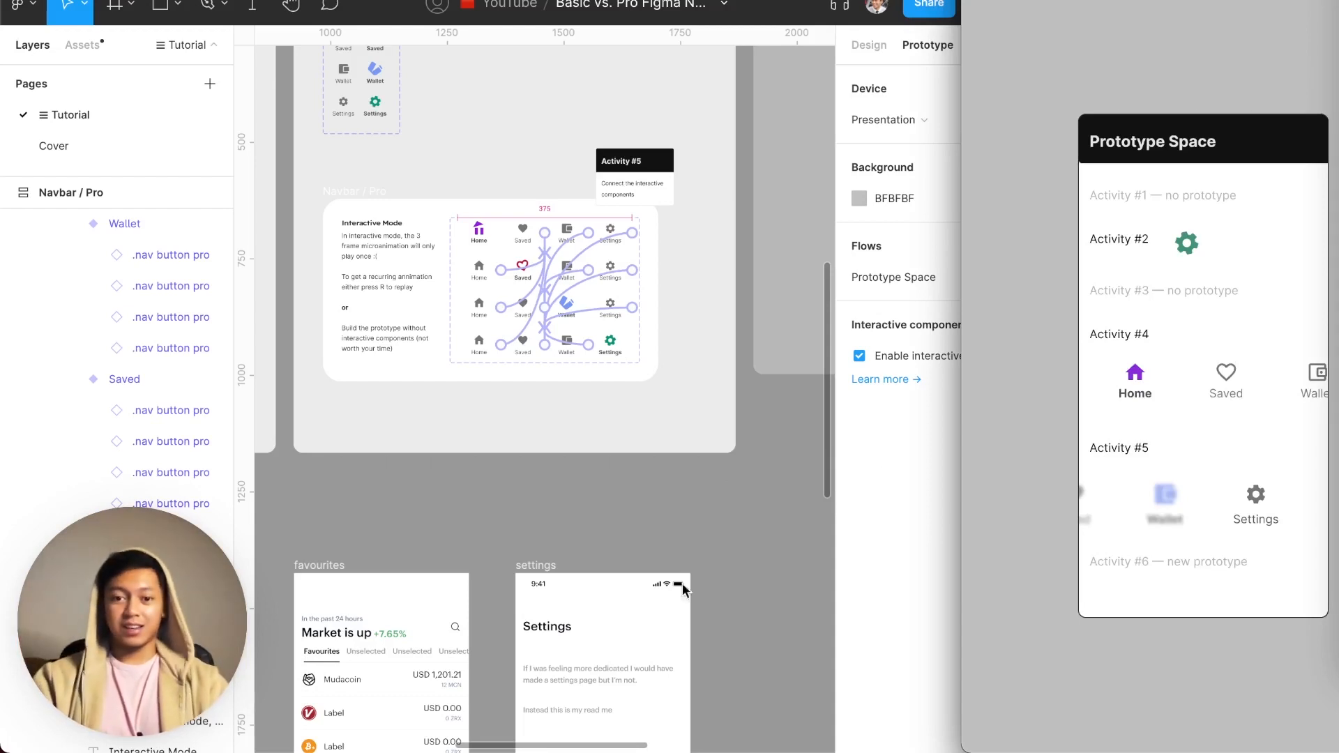
- Examine the Build Notes on screens for prototyping and the home screen with its Navbar
{"action": "scroll", "coordinate": [583, 509], "scroll_direction": "left", "scroll_amount": 10}
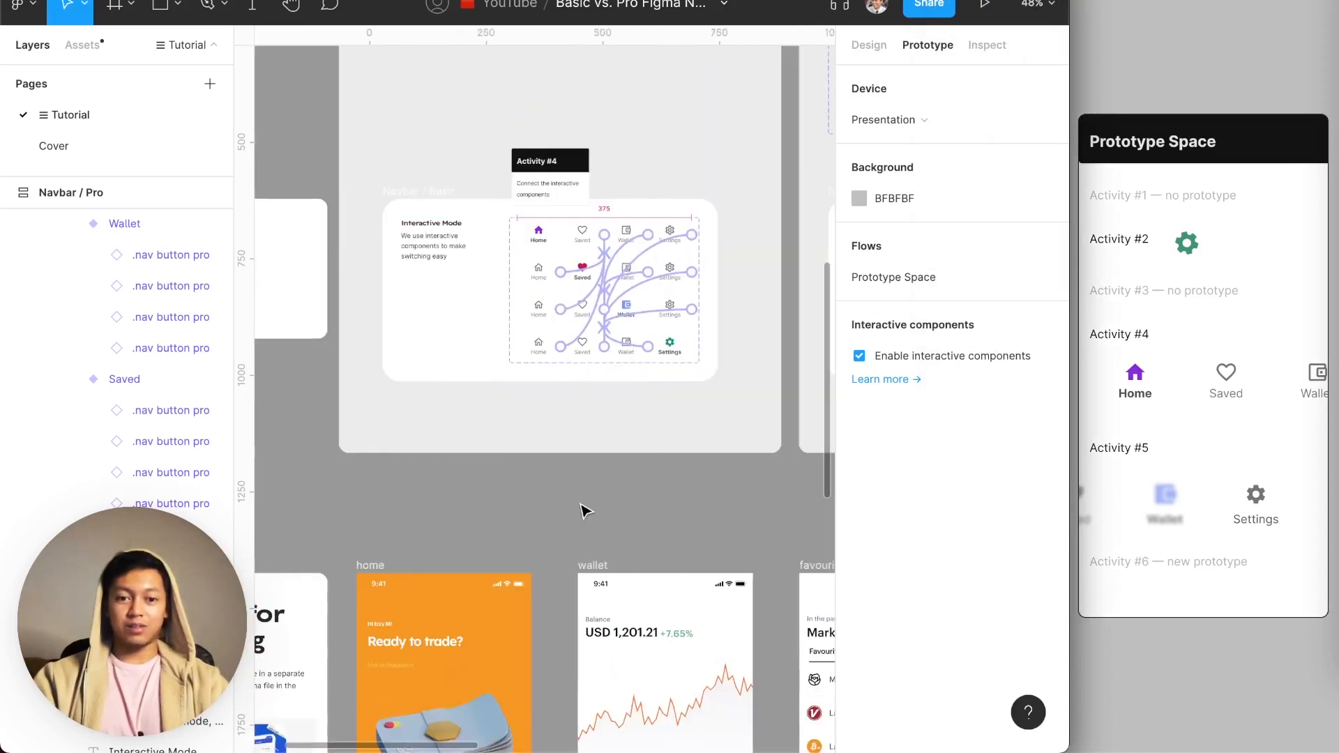
{"action": "scroll", "coordinate": [583, 510], "scroll_direction": "down", "scroll_amount": 6}
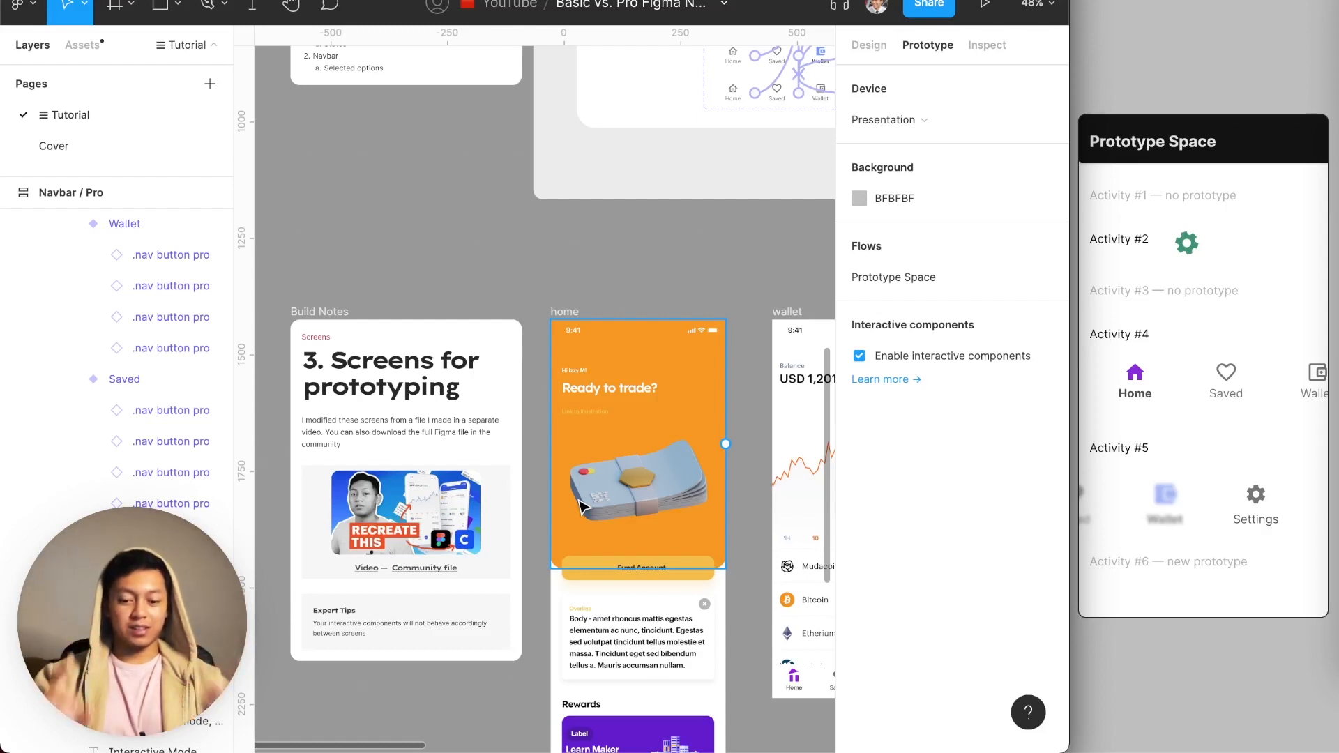
{"action": "key", "text": "super+backslash"}
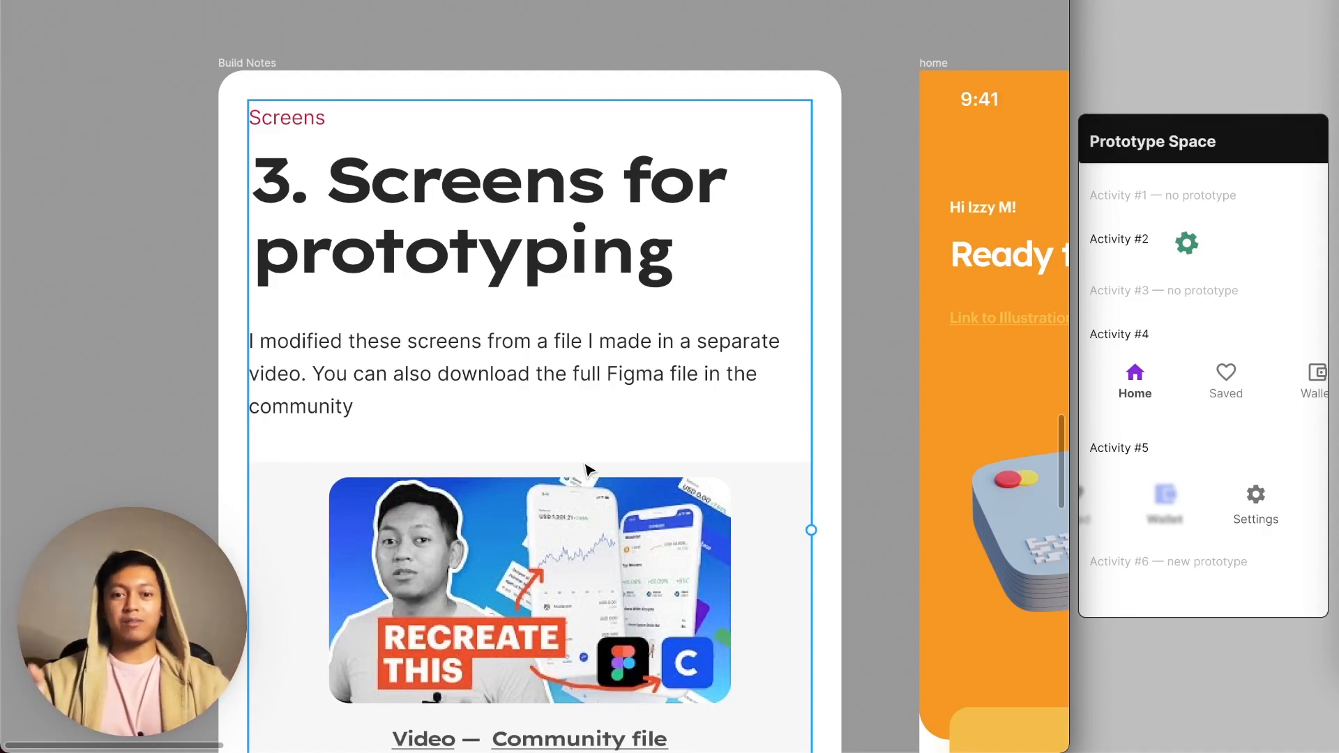
{"action": "scroll", "coordinate": [586, 469], "scroll_direction": "right", "scroll_amount": 3}
{"action": "scroll", "coordinate": [586, 469], "scroll_direction": "down", "scroll_amount": 1}
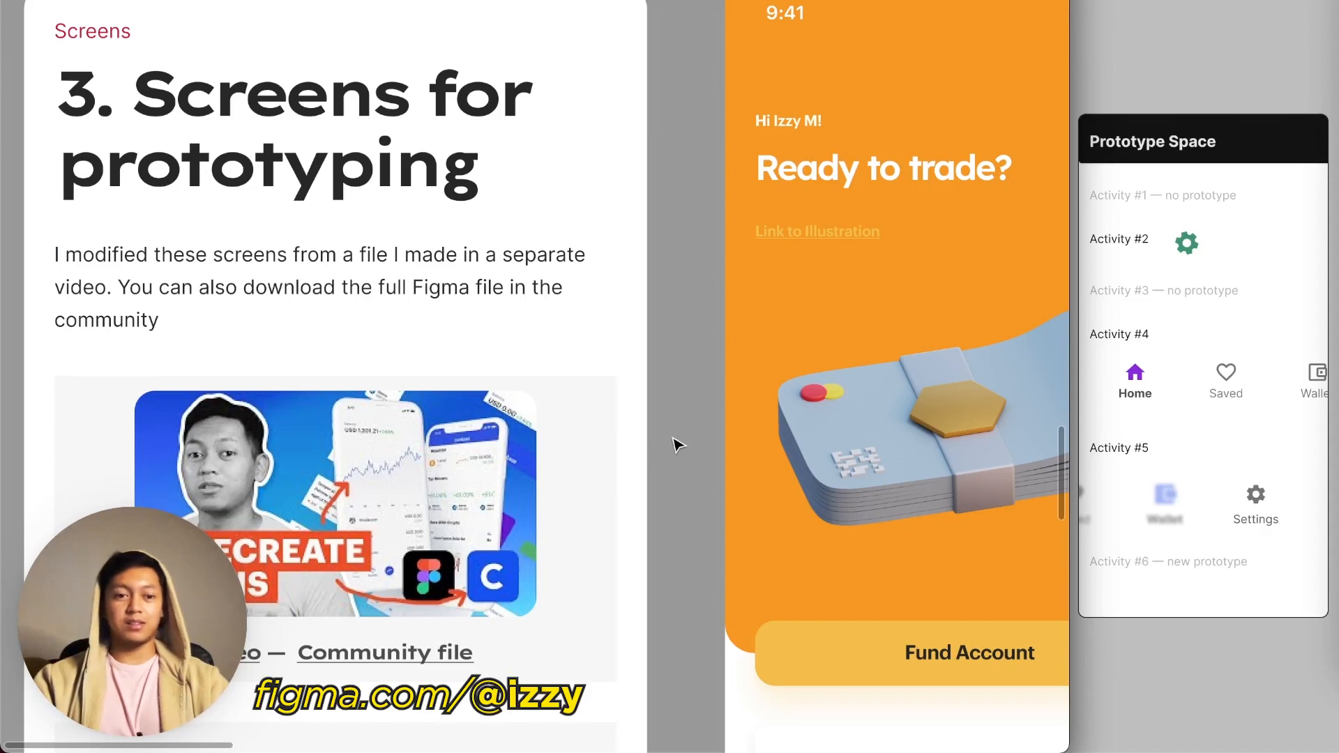
{"action": "scroll", "coordinate": [671, 439], "scroll_direction": "down", "scroll_amount": 5}
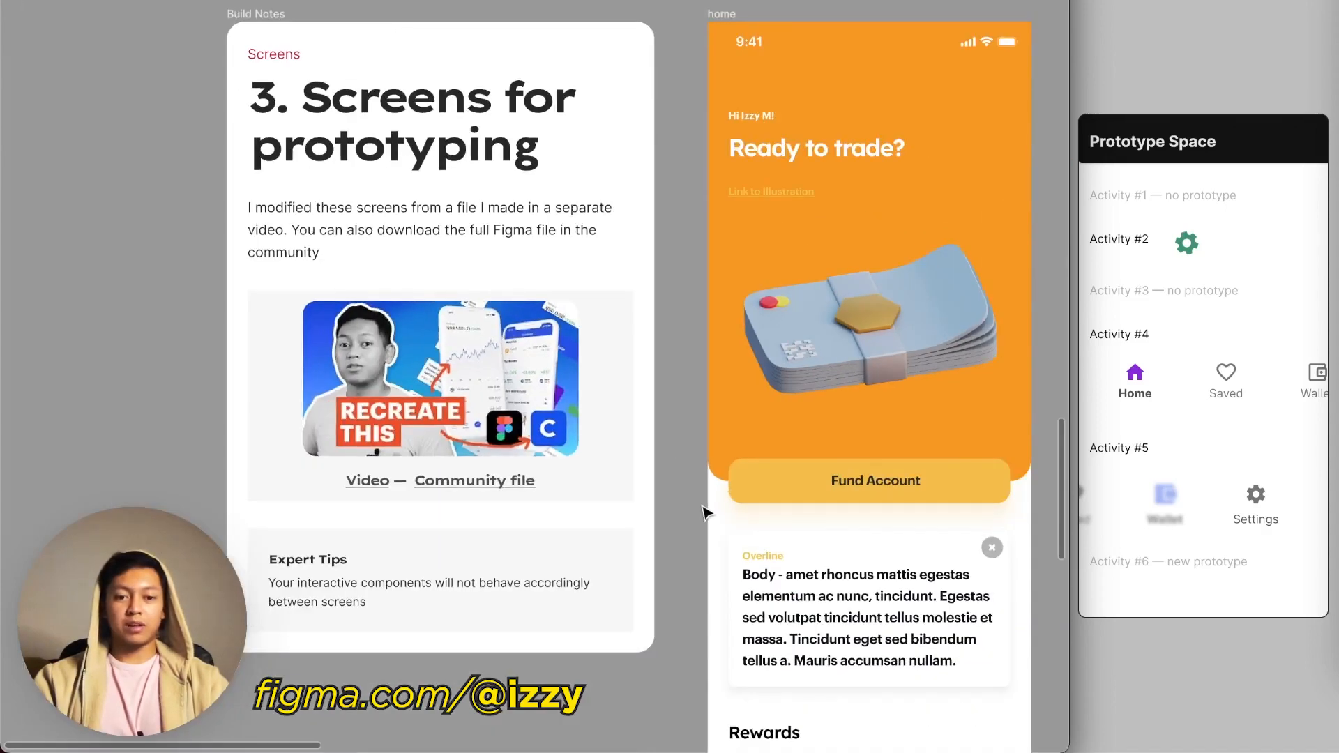
{"action": "scroll", "coordinate": [700, 506], "scroll_direction": "right", "scroll_amount": 2}
{"action": "scroll", "coordinate": [699, 513], "scroll_direction": "up", "scroll_amount": 3}
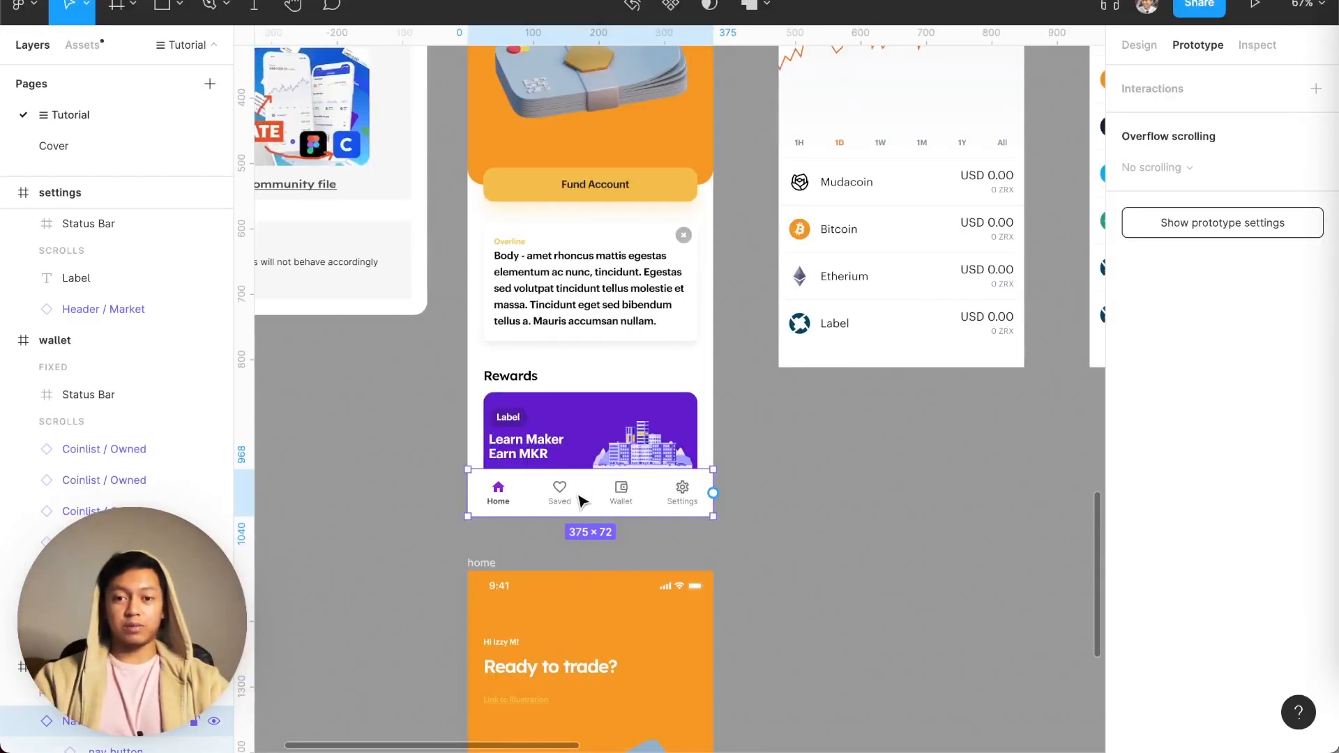
- Link the Saved button of the home screen's Navbar to the wallet screen with a Navigate to interaction
{"action": "scroll", "coordinate": [588, 497], "scroll_direction": "up", "scroll_amount": 3}
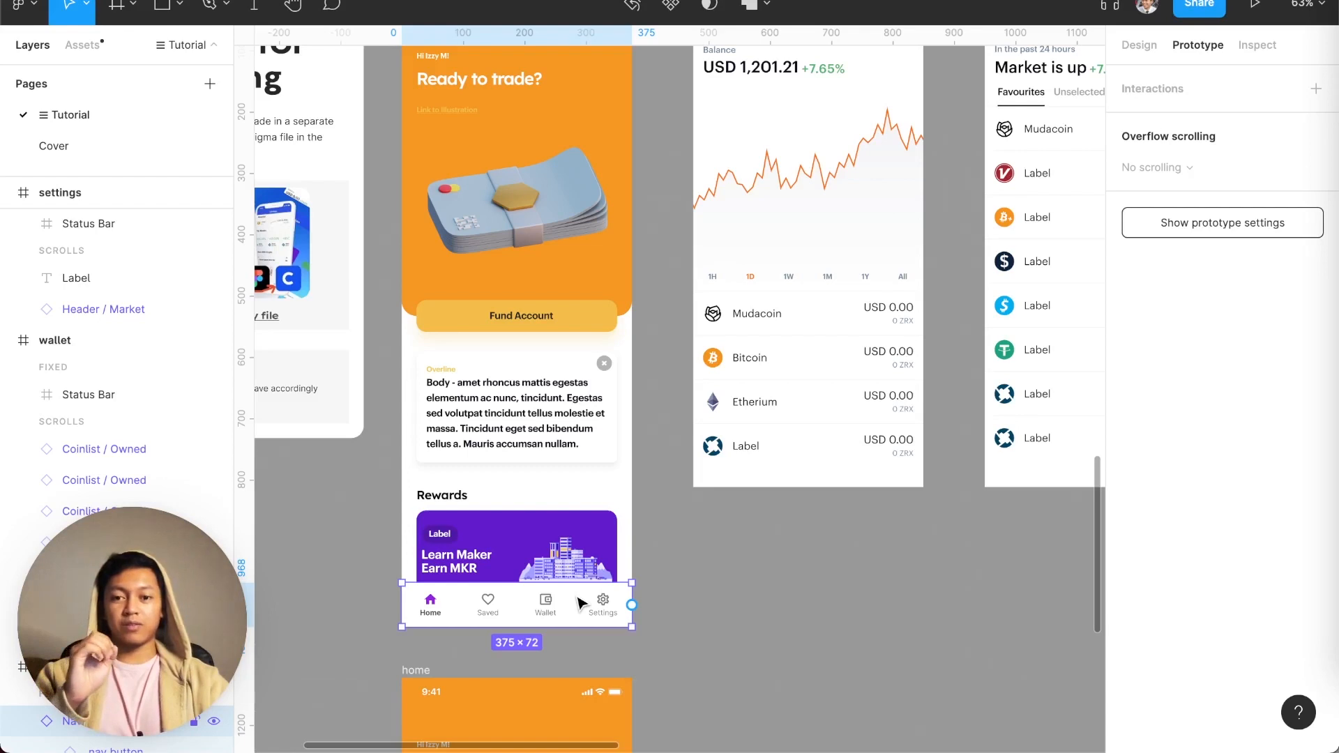
{"action": "double_click", "coordinate": [488, 602]}
{"action": "left_click_drag", "start_coordinate": [517, 607], "coordinate": [816, 471]}
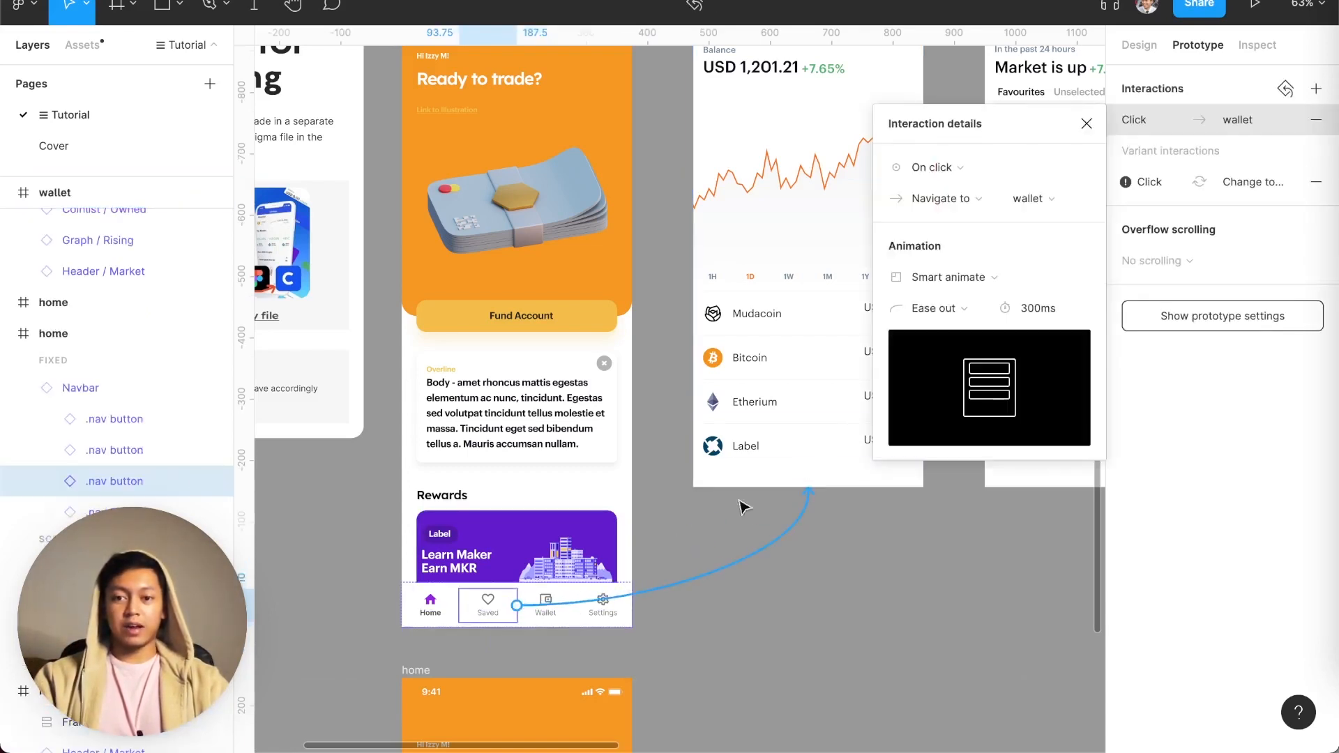
{"action": "scroll", "coordinate": [719, 512], "scroll_direction": "right", "scroll_amount": 2}
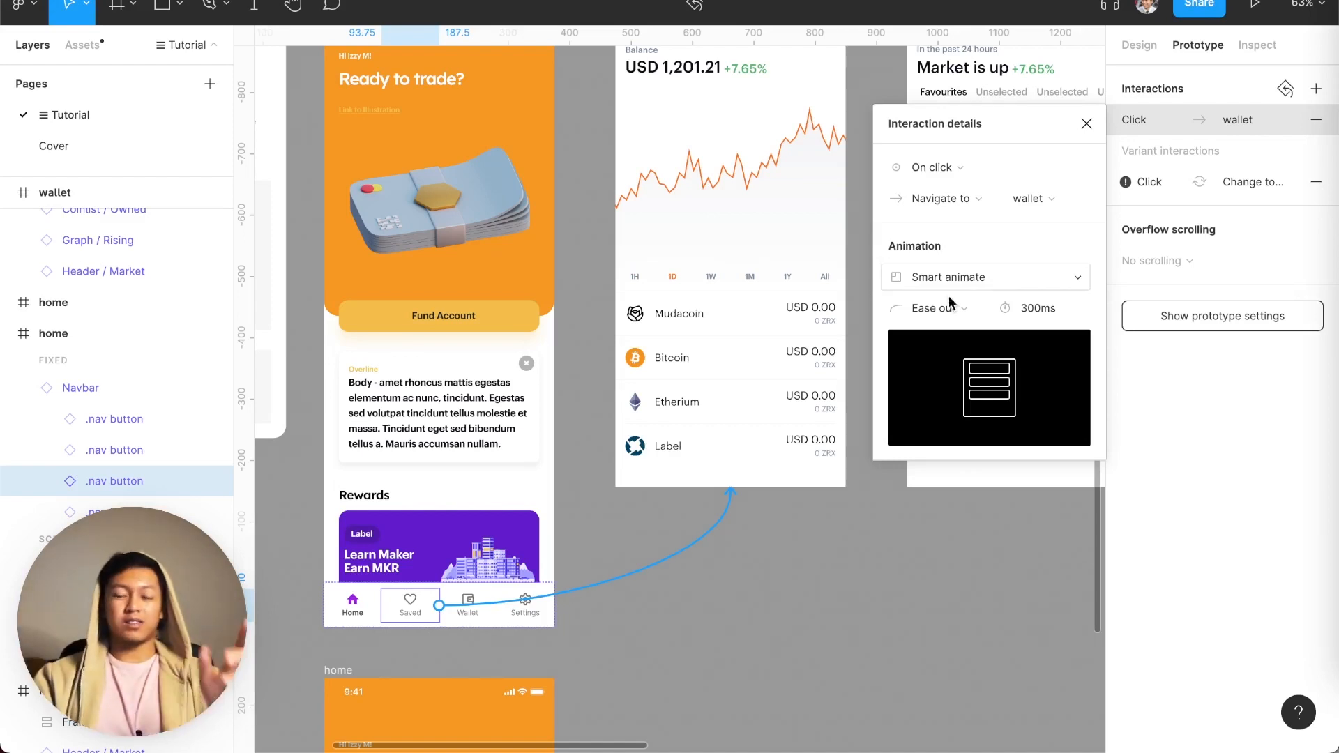
{"action": "left_click", "coordinate": [698, 558]}
- Link the home screen's Wallet button to the favourites screen and its Settings button to the settings screen
{"action": "scroll", "coordinate": [544, 627], "scroll_direction": "right", "scroll_amount": 3}
{"action": "left_click", "coordinate": [400, 624]}
{"action": "double_click", "coordinate": [351, 606]}
{"action": "left_click_drag", "start_coordinate": [380, 606], "coordinate": [959, 464]}
{"action": "left_click", "coordinate": [409, 606]}
{"action": "left_click_drag", "start_coordinate": [438, 605], "coordinate": [1092, 446]}
- Try to link the Home button of the home screen's Navbar to the home screen itself
{"action": "scroll", "coordinate": [658, 582], "scroll_direction": "left", "scroll_amount": 3}
{"action": "left_click", "coordinate": [353, 605]}
{"action": "left_click_drag", "start_coordinate": [381, 605], "coordinate": [322, 392]}
{"action": "left_click", "coordinate": [593, 683]}
- Copy the linked Navbar from the home screen and paste it into the wallet screen
{"action": "left_click", "coordinate": [414, 618]}
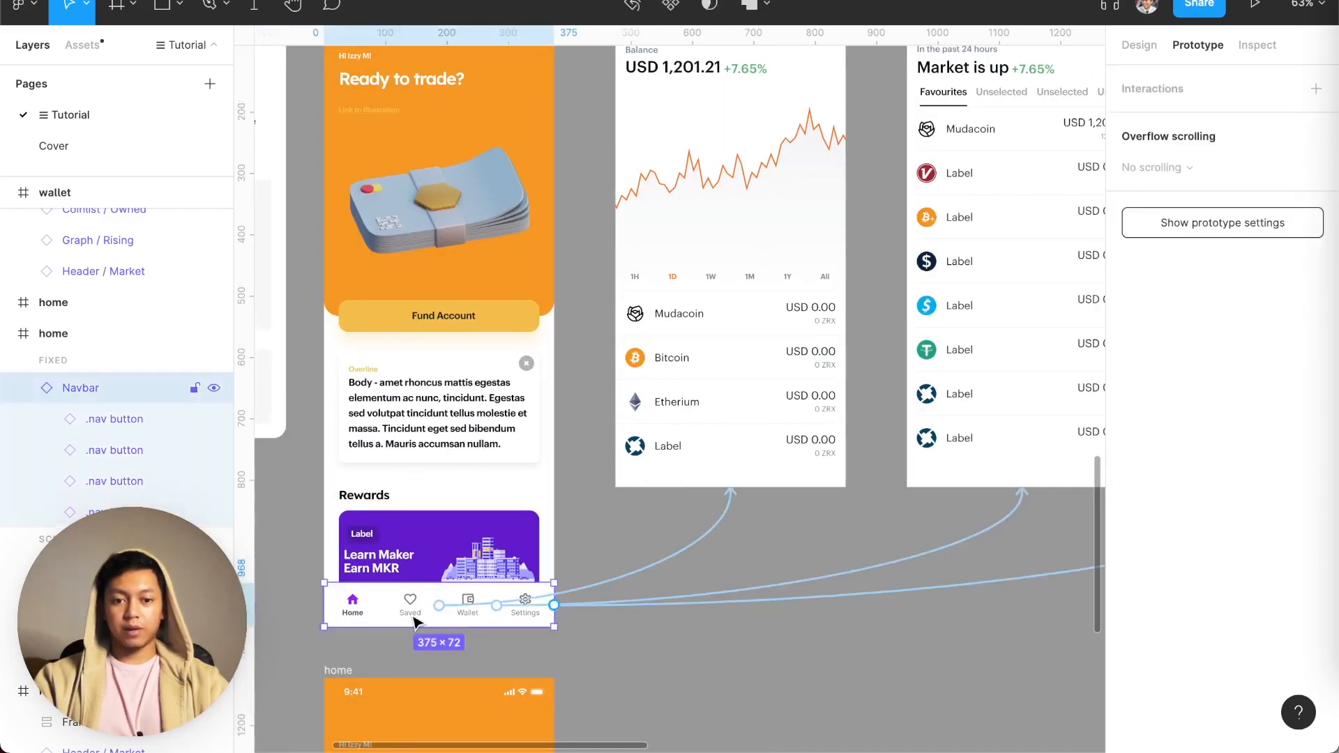
{"action": "key", "text": "super+c"}
{"action": "scroll", "coordinate": [723, 547], "scroll_direction": "right", "scroll_amount": 5}
{"action": "scroll", "coordinate": [610, 297], "scroll_direction": "up", "scroll_amount": 3}
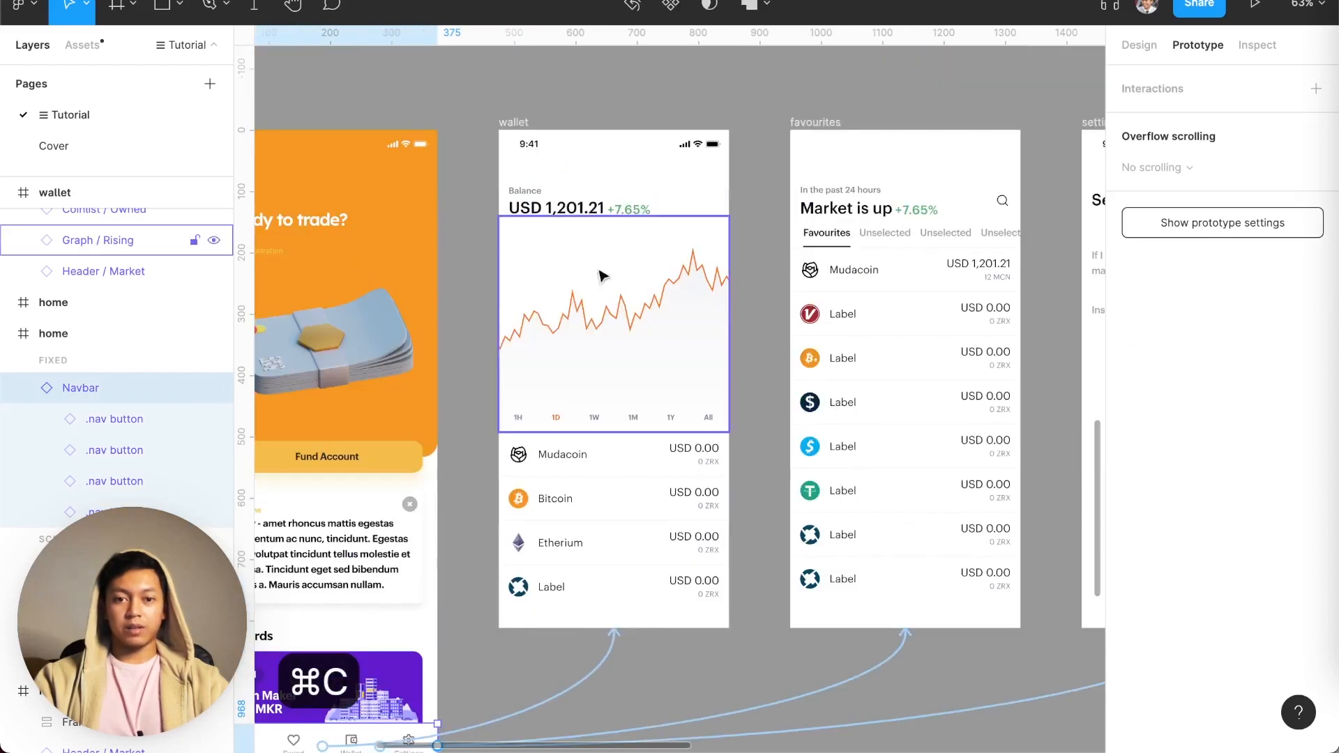
{"action": "left_click", "coordinate": [515, 124]}
{"action": "key", "text": "super+v"}
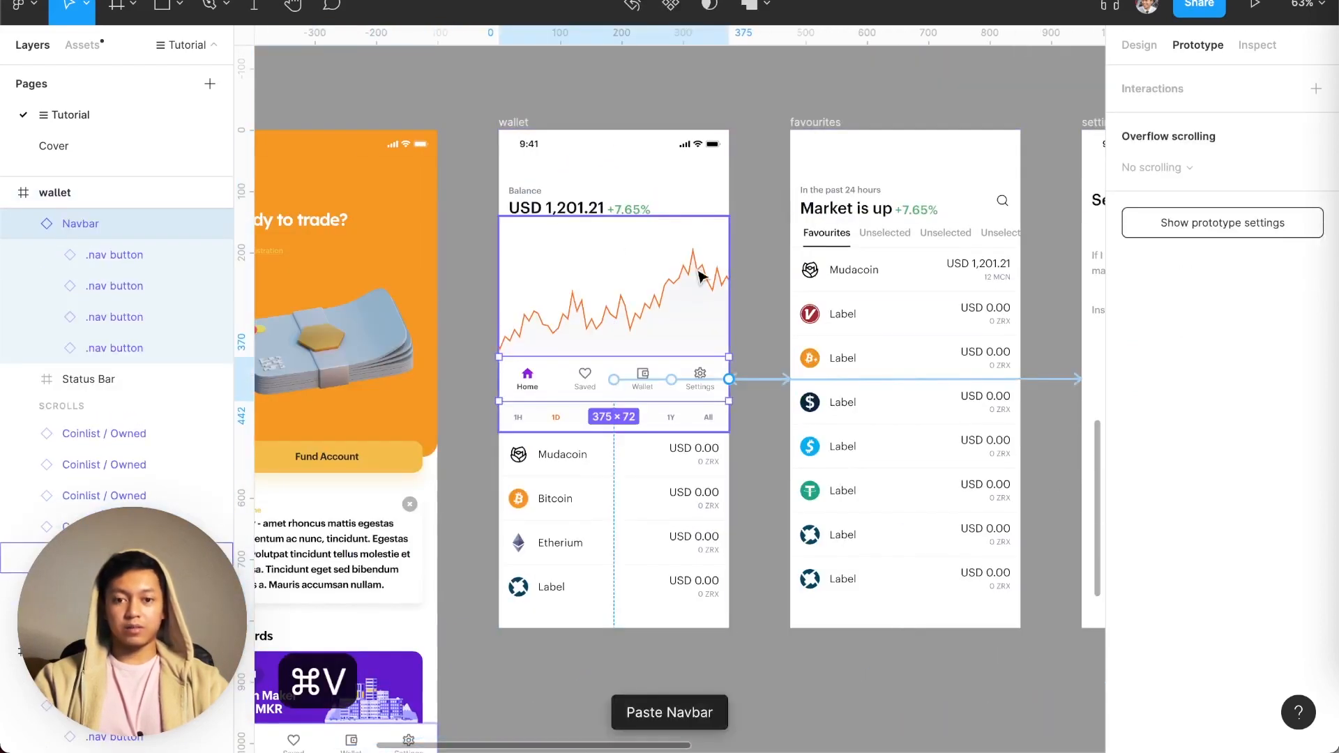
- Align the pasted Navbar to the bottom edge of the wallet screen and show its prototype connections
{"action": "left_click", "coordinate": [1141, 52]}
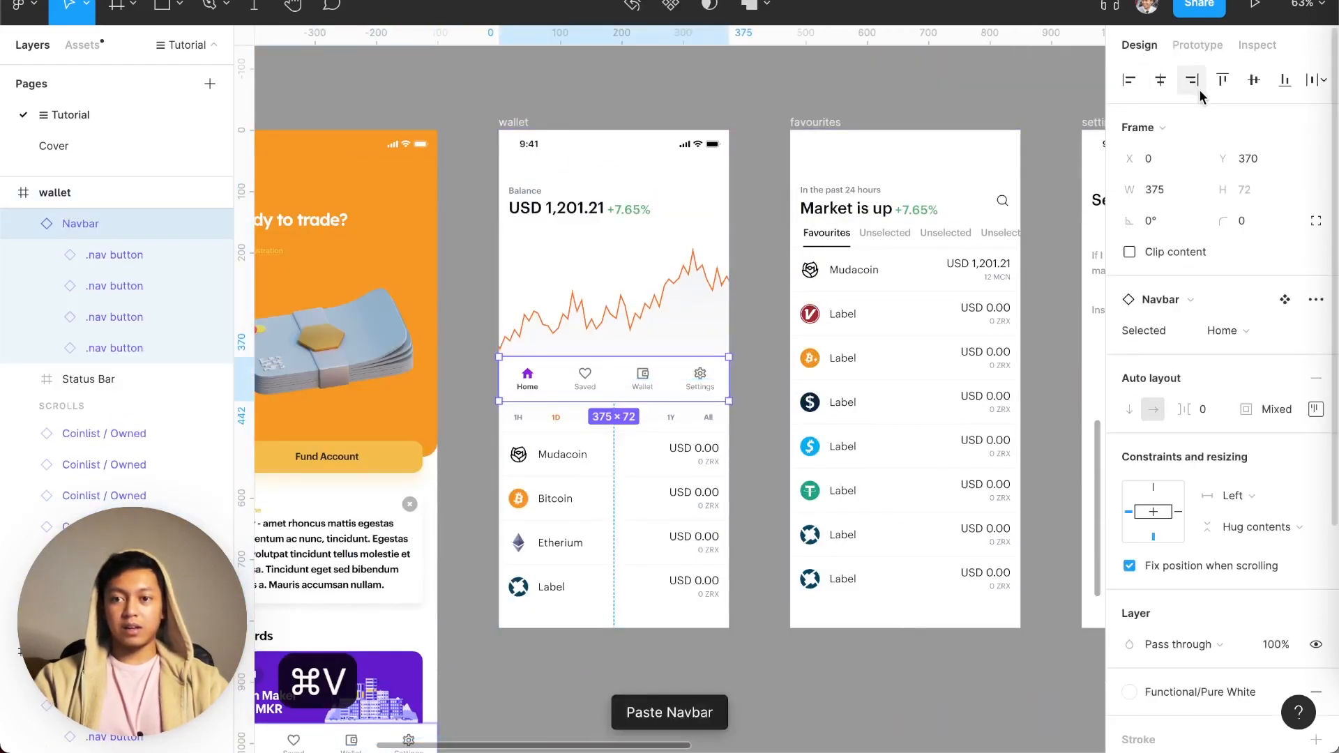
{"action": "left_click", "coordinate": [1284, 79]}
{"action": "left_click", "coordinate": [684, 660]}
{"action": "left_click", "coordinate": [662, 621]}
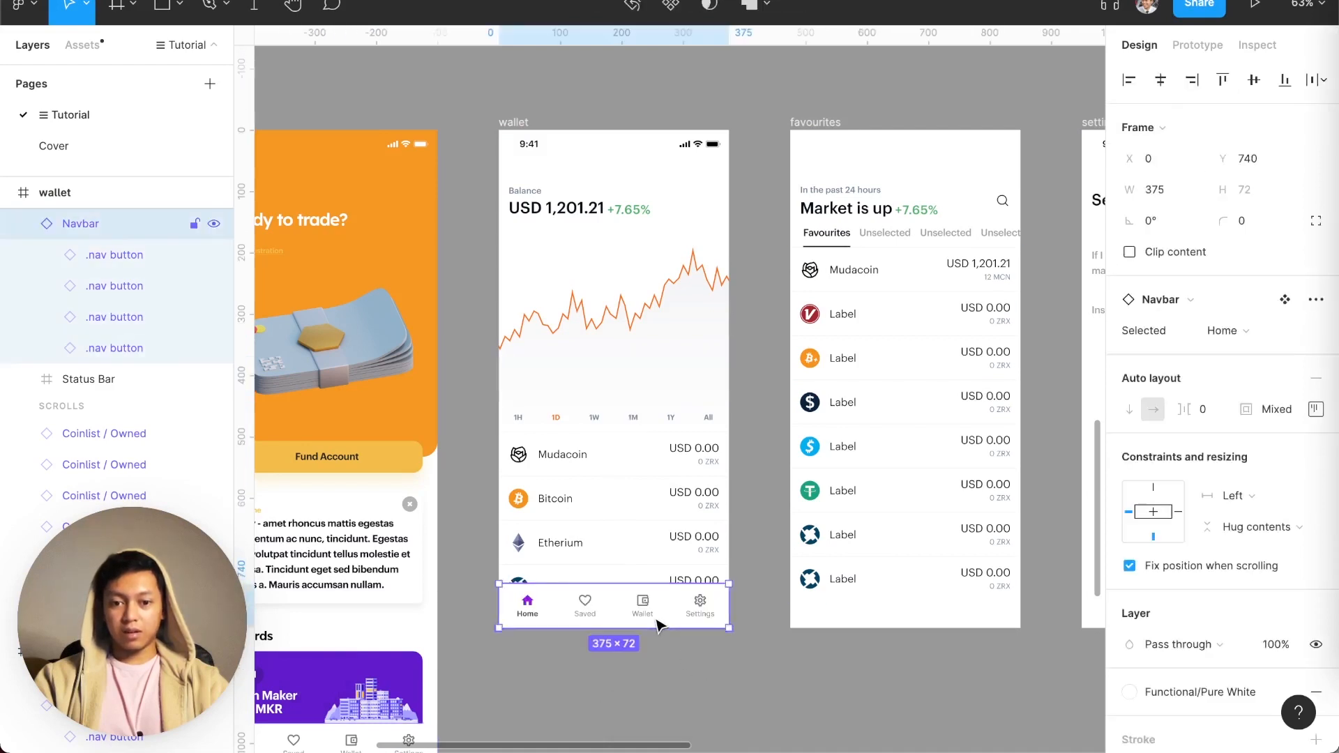
{"action": "left_click", "coordinate": [1212, 44]}
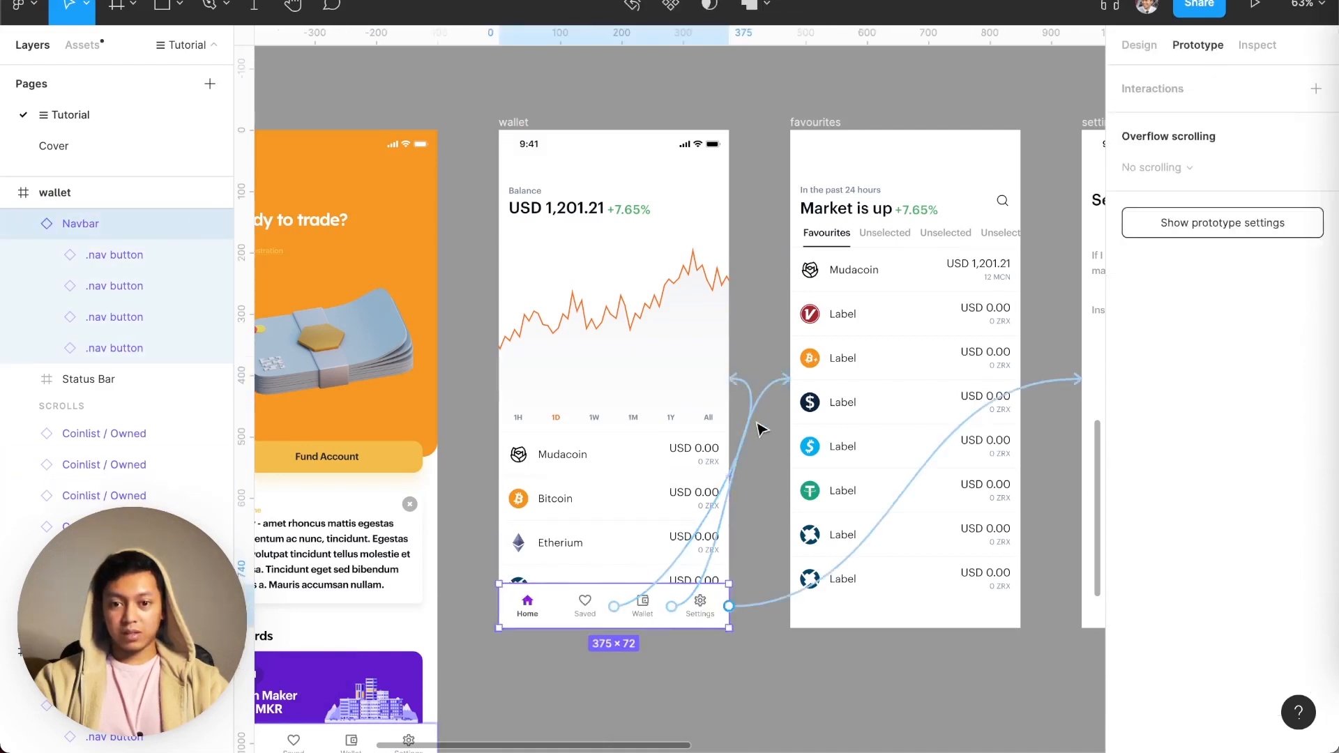
- Link the Home button of the wallet screen's Navbar to the home screen
{"action": "scroll", "coordinate": [551, 613], "scroll_direction": "down", "scroll_amount": 1}
{"action": "double_click", "coordinate": [538, 572]}
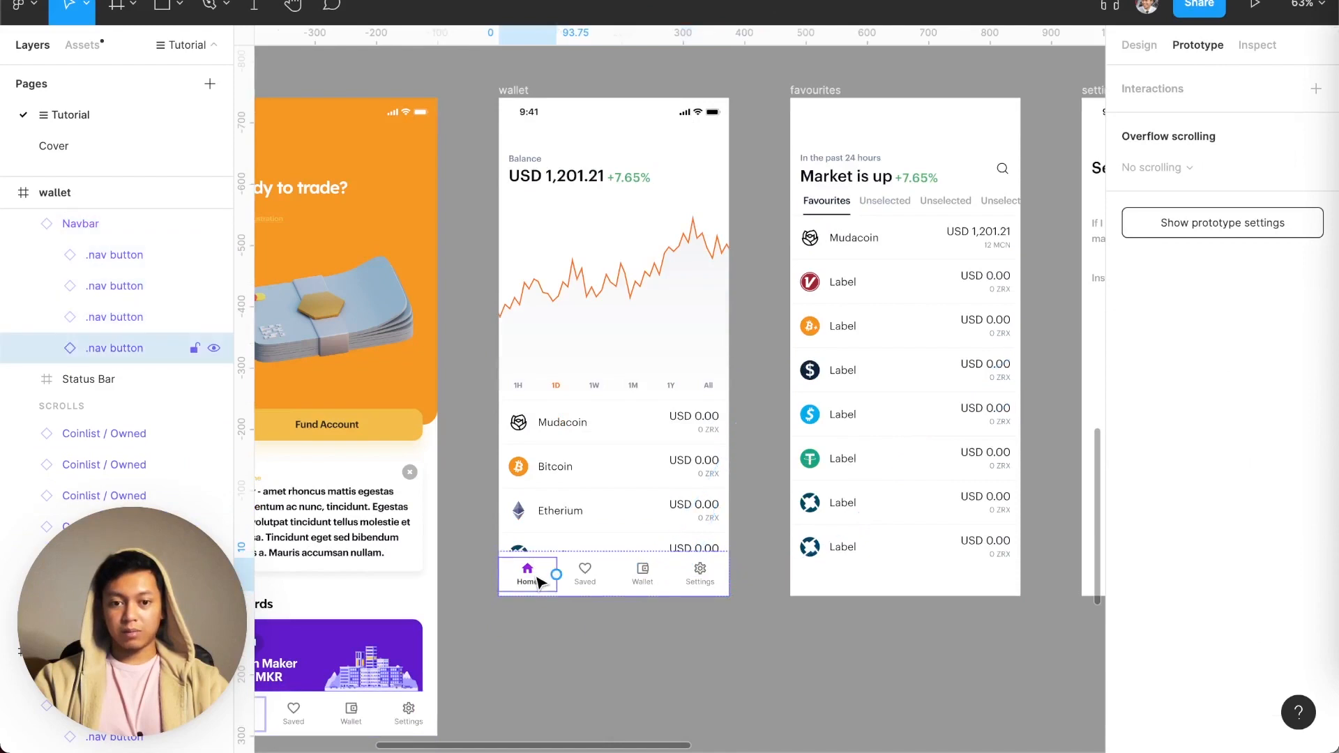
{"action": "left_click_drag", "start_coordinate": [556, 574], "coordinate": [423, 613]}
- Copy the fully linked Navbar from the wallet screen and paste it to replace the home screen's Navbar
{"action": "scroll", "coordinate": [509, 645], "scroll_direction": "left", "scroll_amount": 2}
{"action": "left_click", "coordinate": [714, 652]}
{"action": "left_click", "coordinate": [746, 584]}
{"action": "key", "text": "super+c"}
{"action": "left_click", "coordinate": [514, 719]}
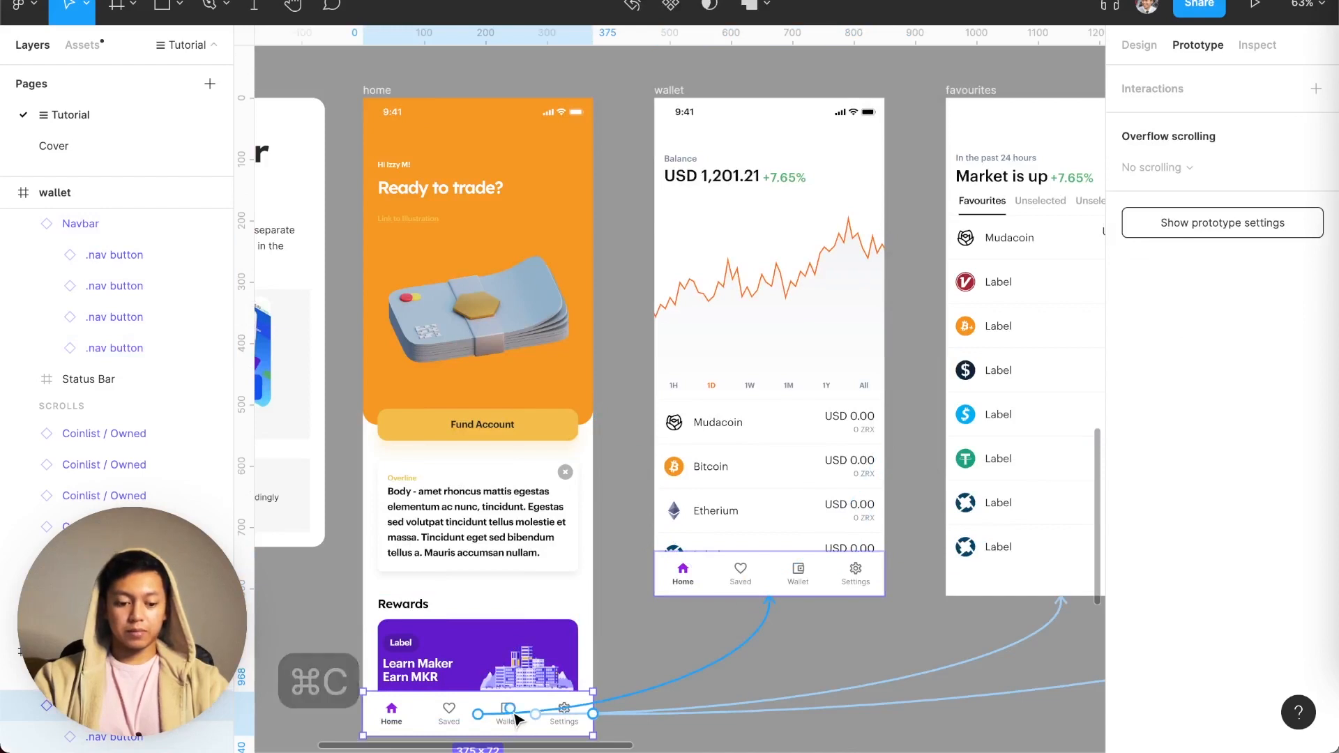
{"action": "key", "text": "super+alt+shift+v"}
{"action": "scroll", "coordinate": [507, 721], "scroll_direction": "down", "scroll_amount": 3}
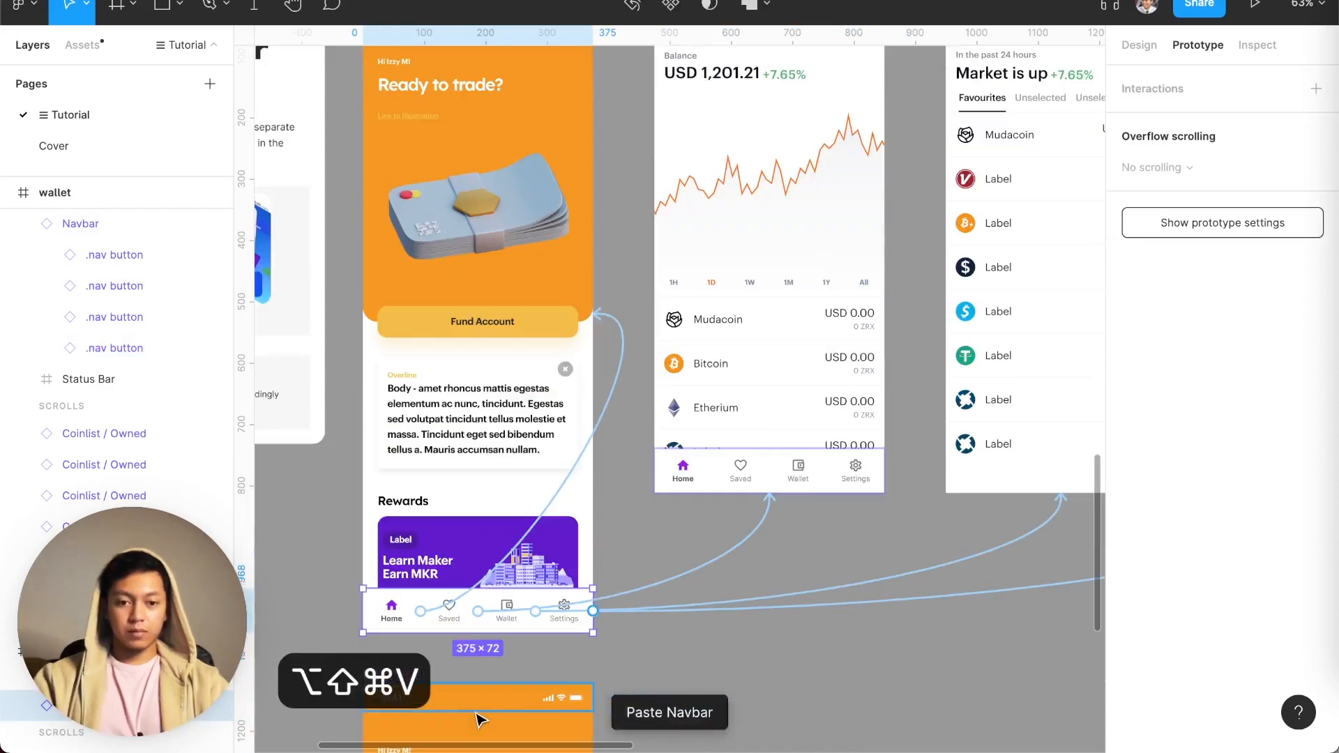
- Paste the linked Navbar into the favourites screen and the settings screen
{"action": "scroll", "coordinate": [592, 649], "scroll_direction": "right", "scroll_amount": 5}
{"action": "scroll", "coordinate": [592, 649], "scroll_direction": "up", "scroll_amount": 3}
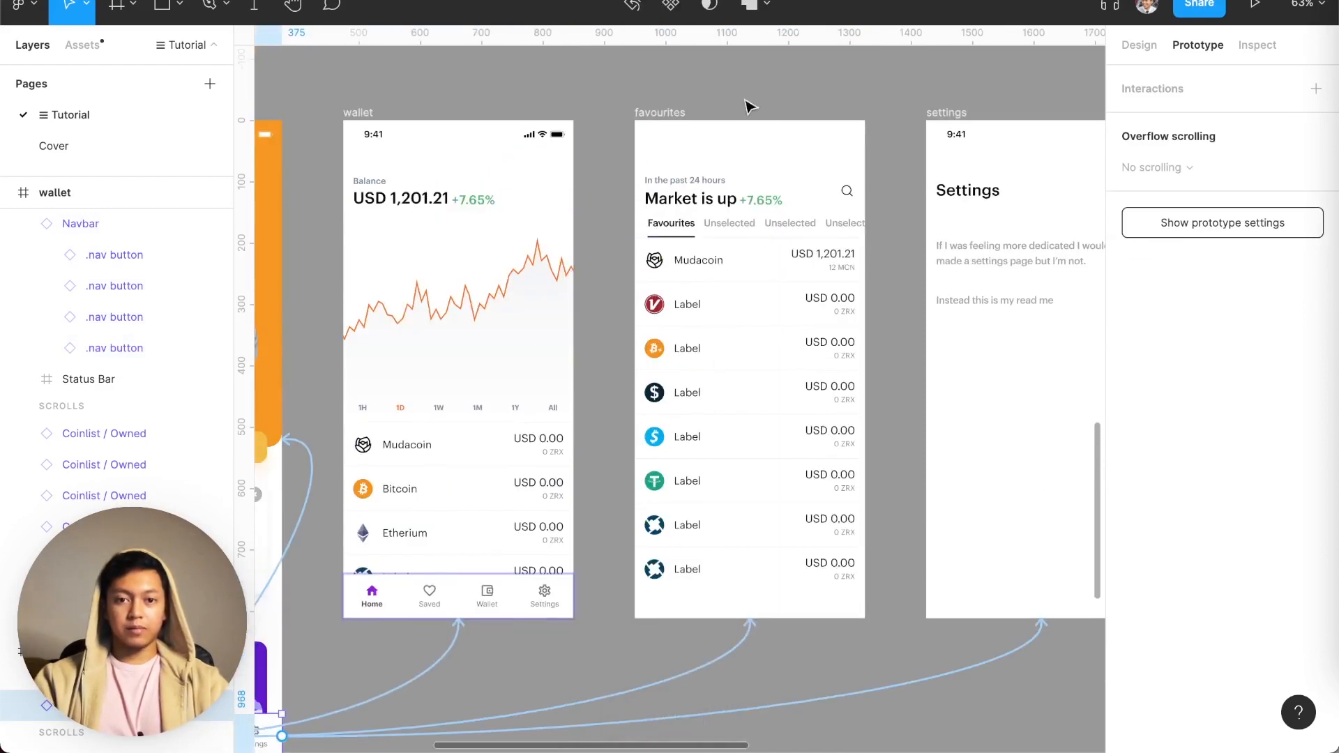
{"action": "left_click", "coordinate": [663, 113]}
{"action": "key", "text": "super+v"}
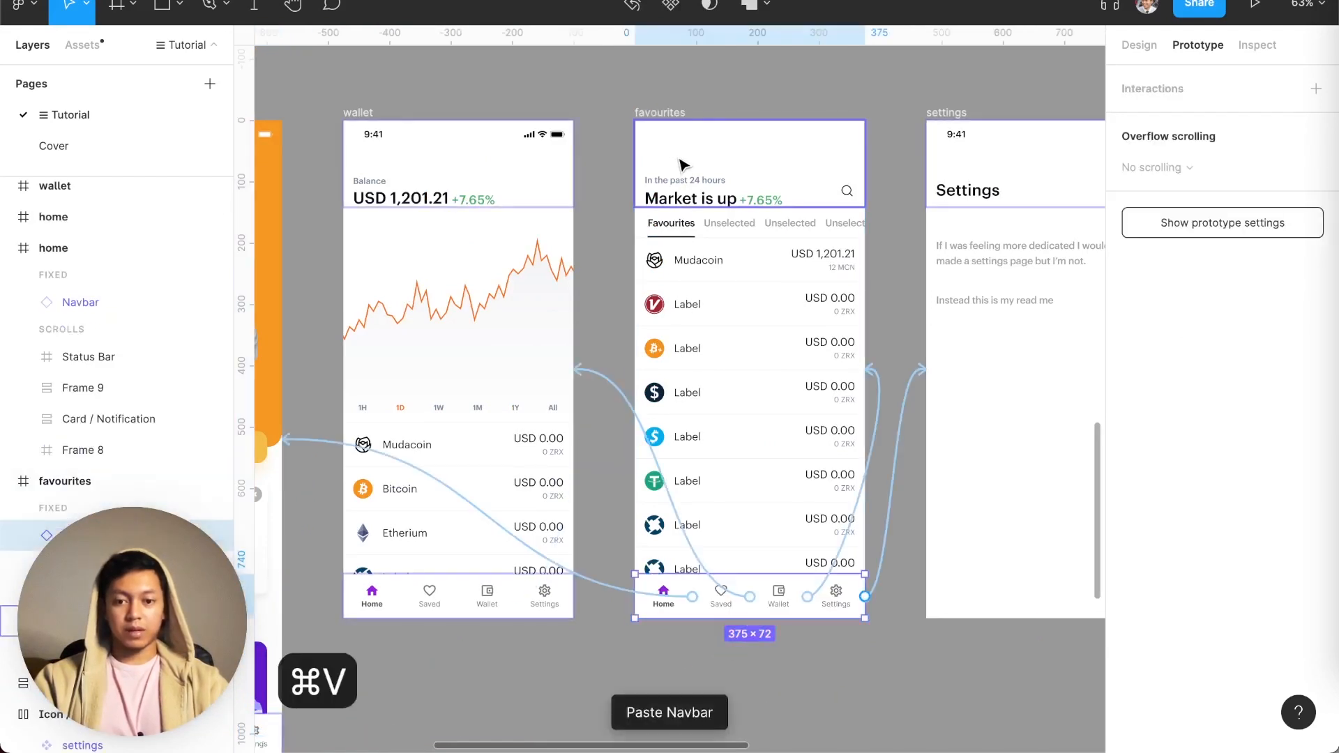
{"action": "left_click", "coordinate": [1138, 45]}
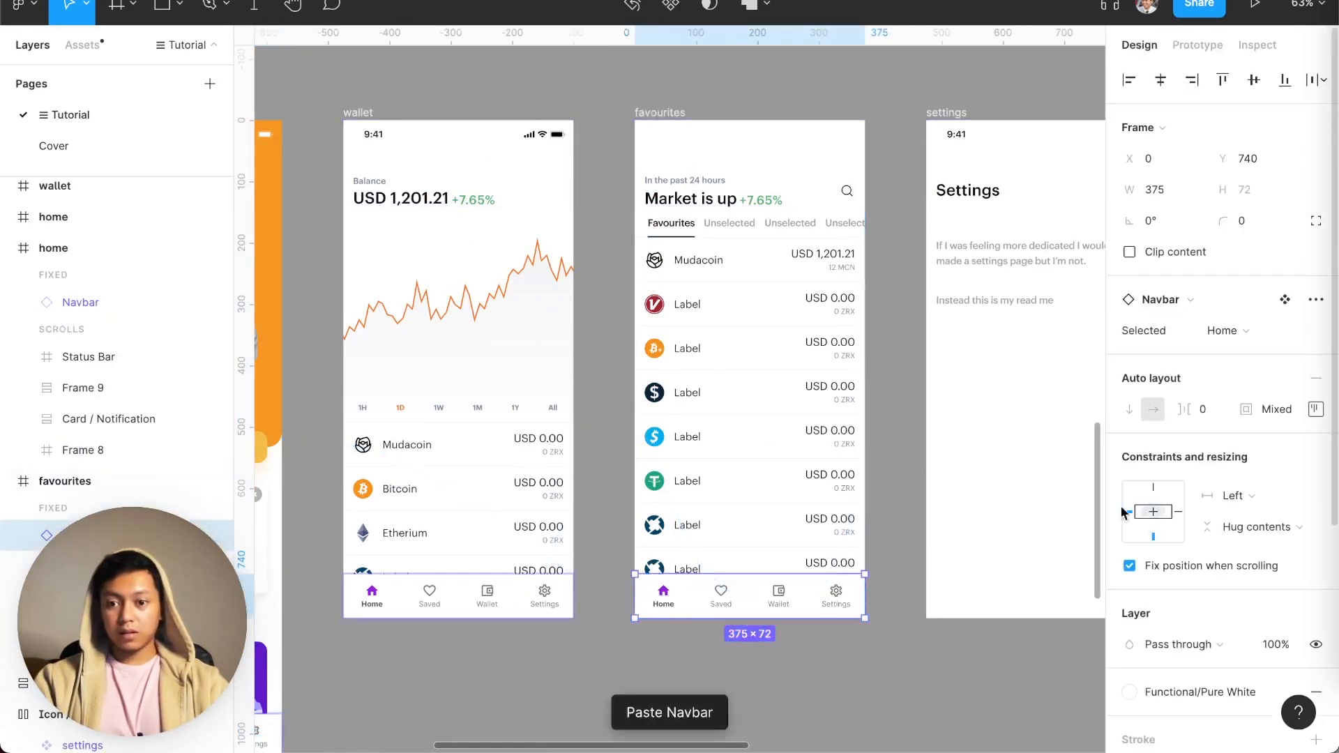
{"action": "left_click", "coordinate": [961, 113]}
{"action": "key", "text": "super+v"}
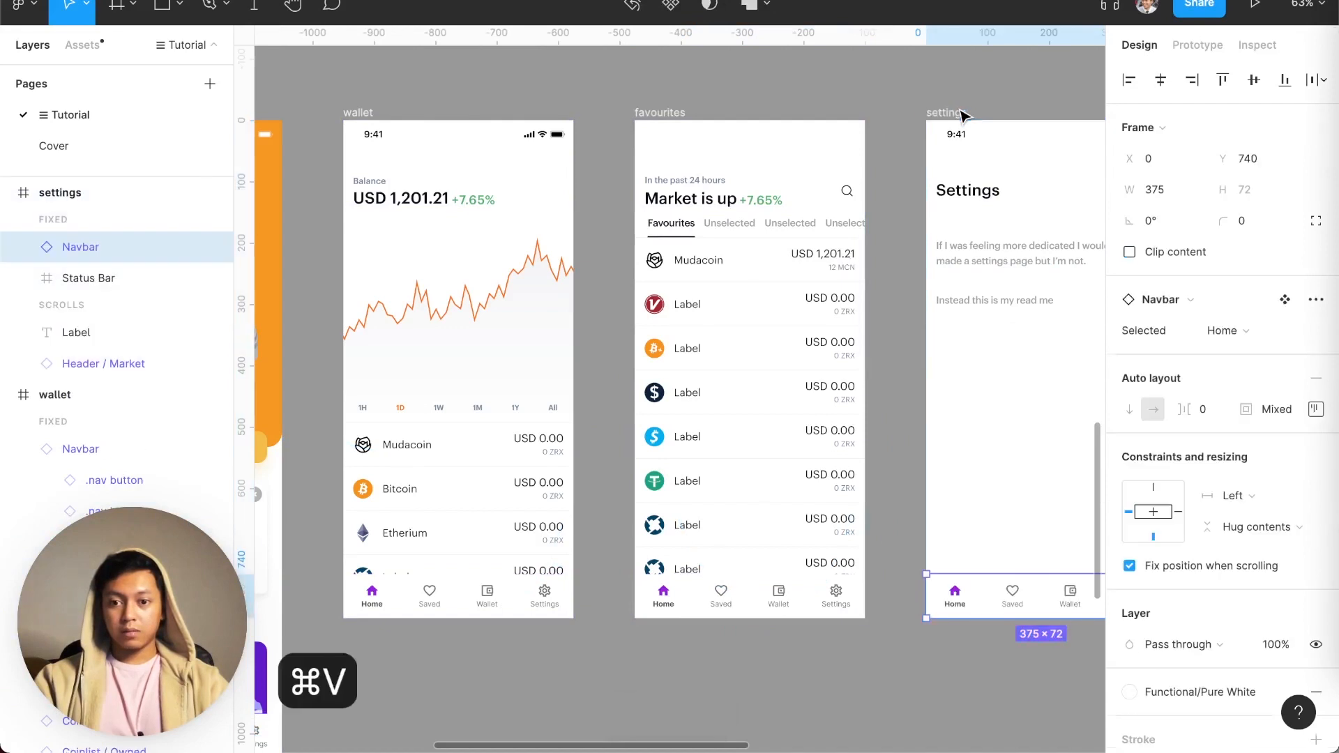
{"action": "scroll", "coordinate": [882, 388], "scroll_direction": "right", "scroll_amount": 3}
- Set the Navbar's Selected property to Saved on the wallet screen and to Wallet on the favourites screen
{"action": "scroll", "coordinate": [882, 406], "scroll_direction": "left", "scroll_amount": 5}
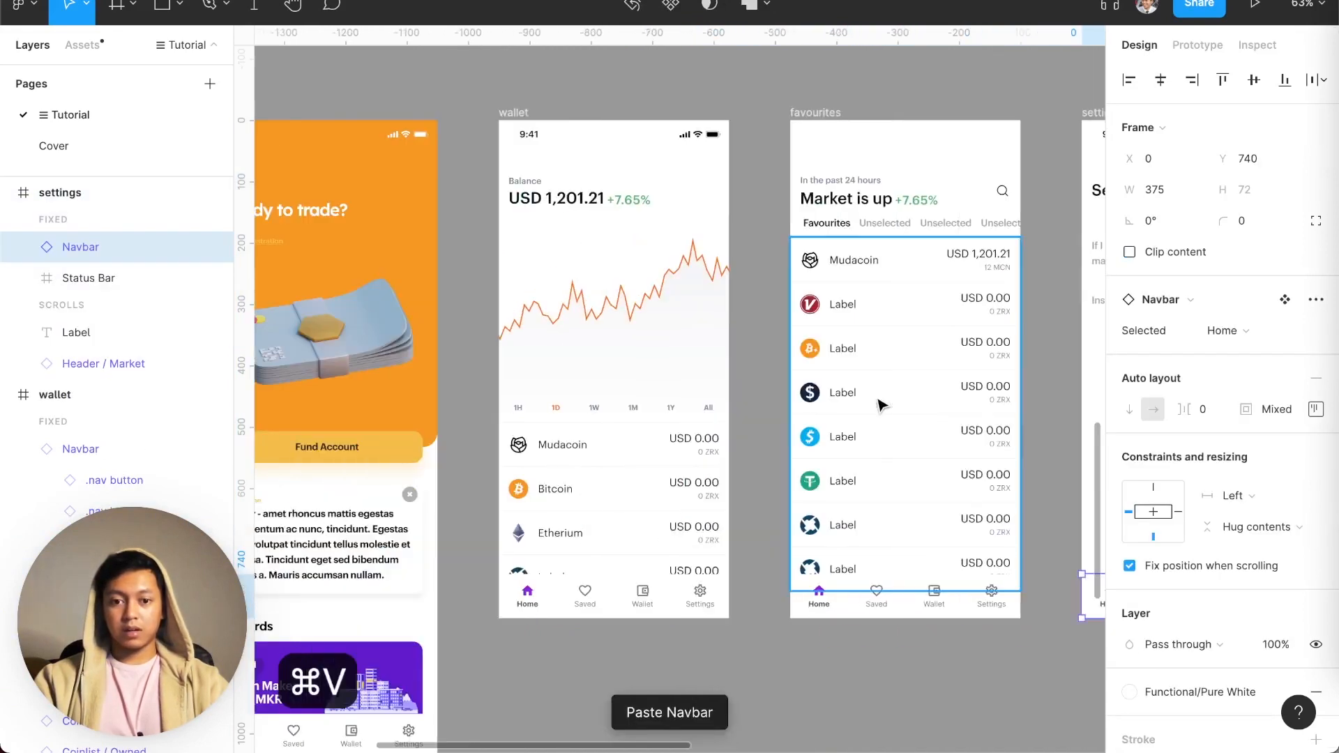
{"action": "left_click", "coordinate": [680, 600]}
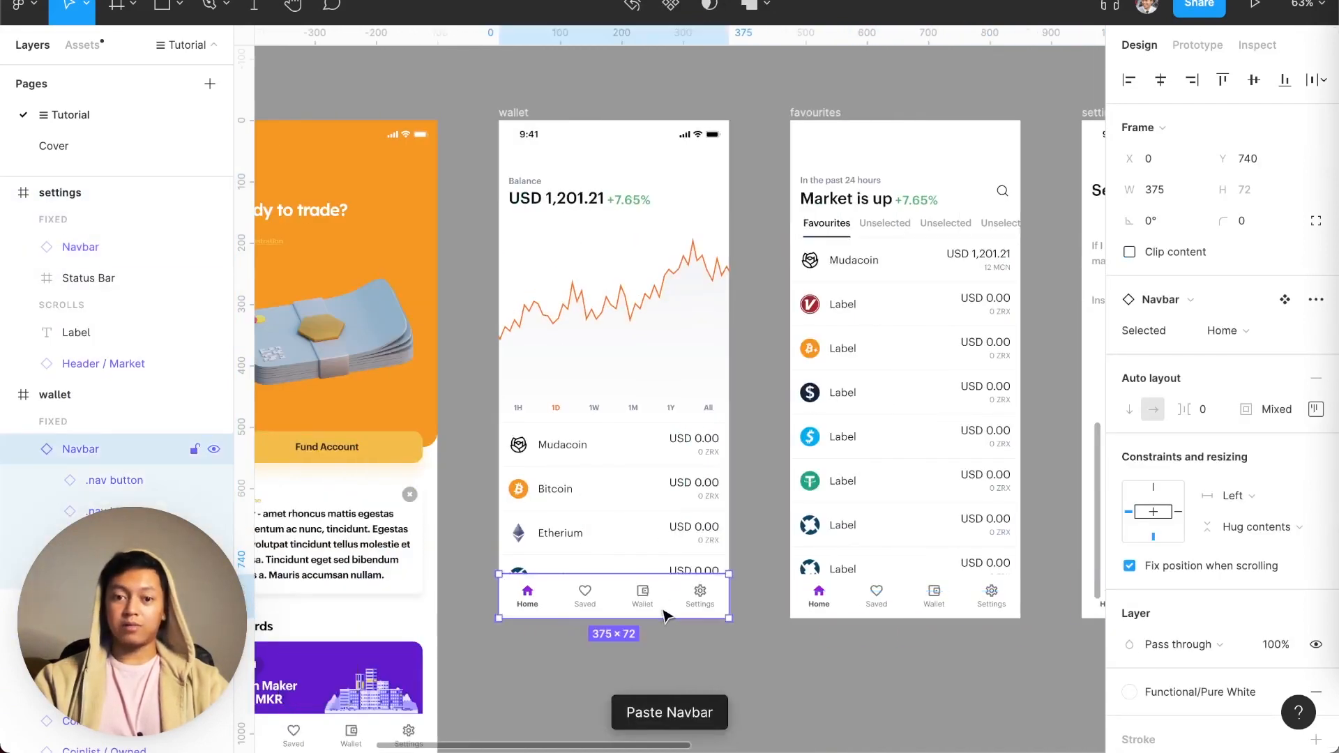
{"action": "left_click", "coordinate": [1231, 329]}
{"action": "left_click", "coordinate": [1242, 354]}
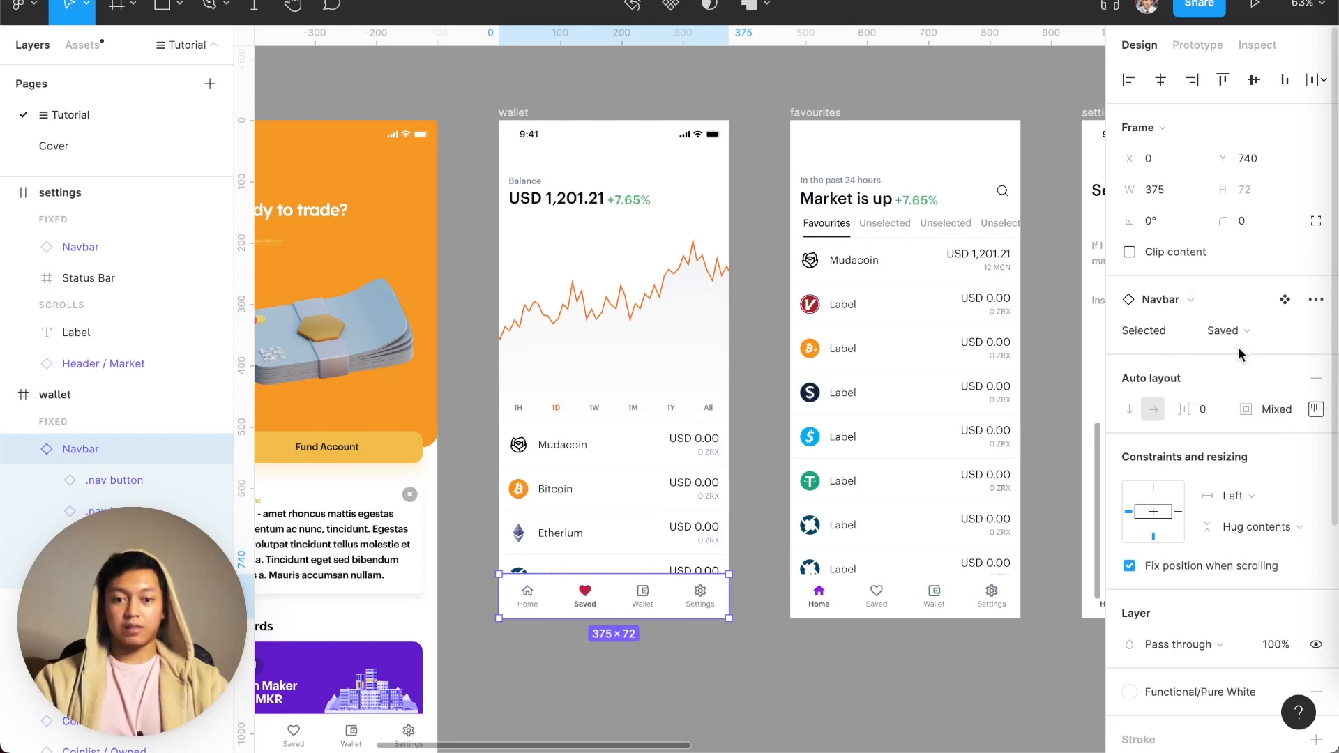
{"action": "left_click", "coordinate": [927, 604]}
{"action": "left_click", "coordinate": [1229, 331]}
{"action": "left_click", "coordinate": [1246, 377]}
- Set the Selected property of the settings screen's Navbar to Settings
{"action": "scroll", "coordinate": [824, 542], "scroll_direction": "right", "scroll_amount": 2}
{"action": "left_click", "coordinate": [1011, 600]}
{"action": "left_click", "coordinate": [1229, 330]}
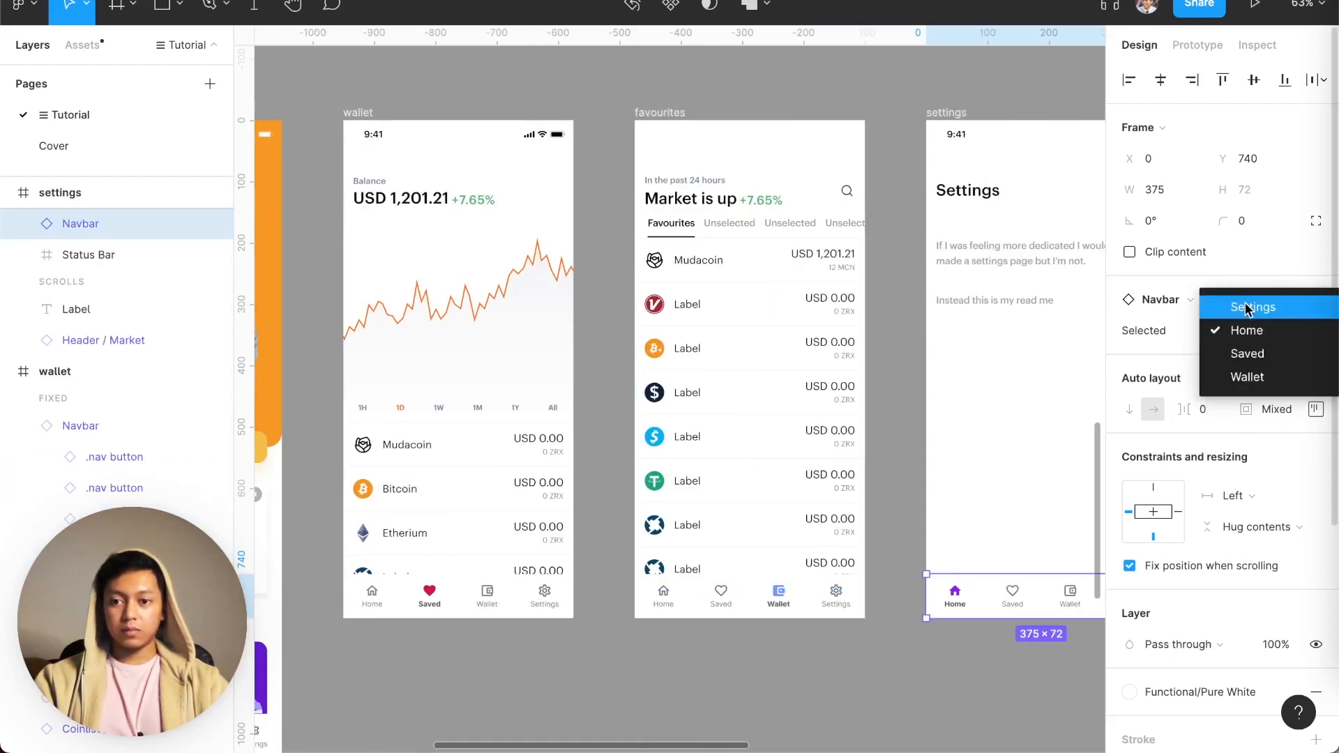
{"action": "left_click", "coordinate": [1244, 307]}
- Preview the prototype starting from the home screen and return to the design file
{"action": "scroll", "coordinate": [801, 558], "scroll_direction": "left", "scroll_amount": 5}
{"action": "left_click", "coordinate": [608, 114]}
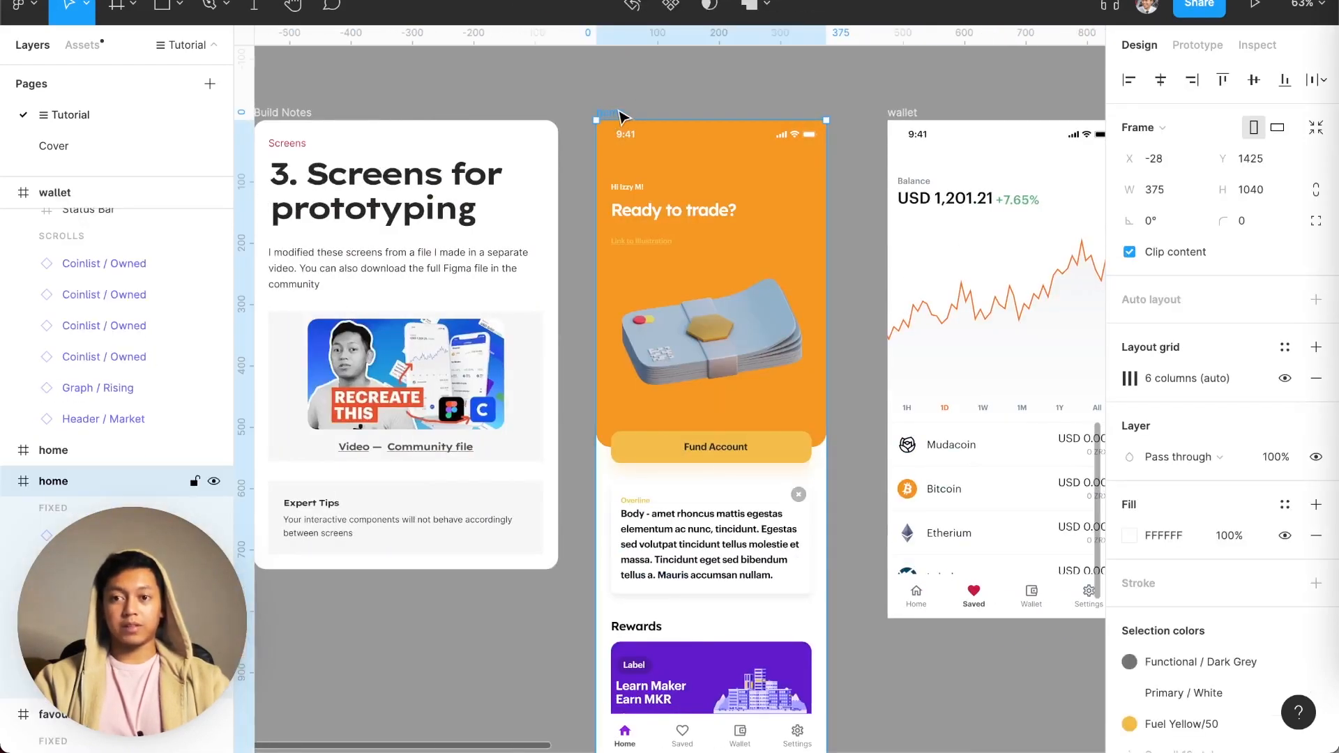
{"action": "key", "text": "super+alt+Return"}
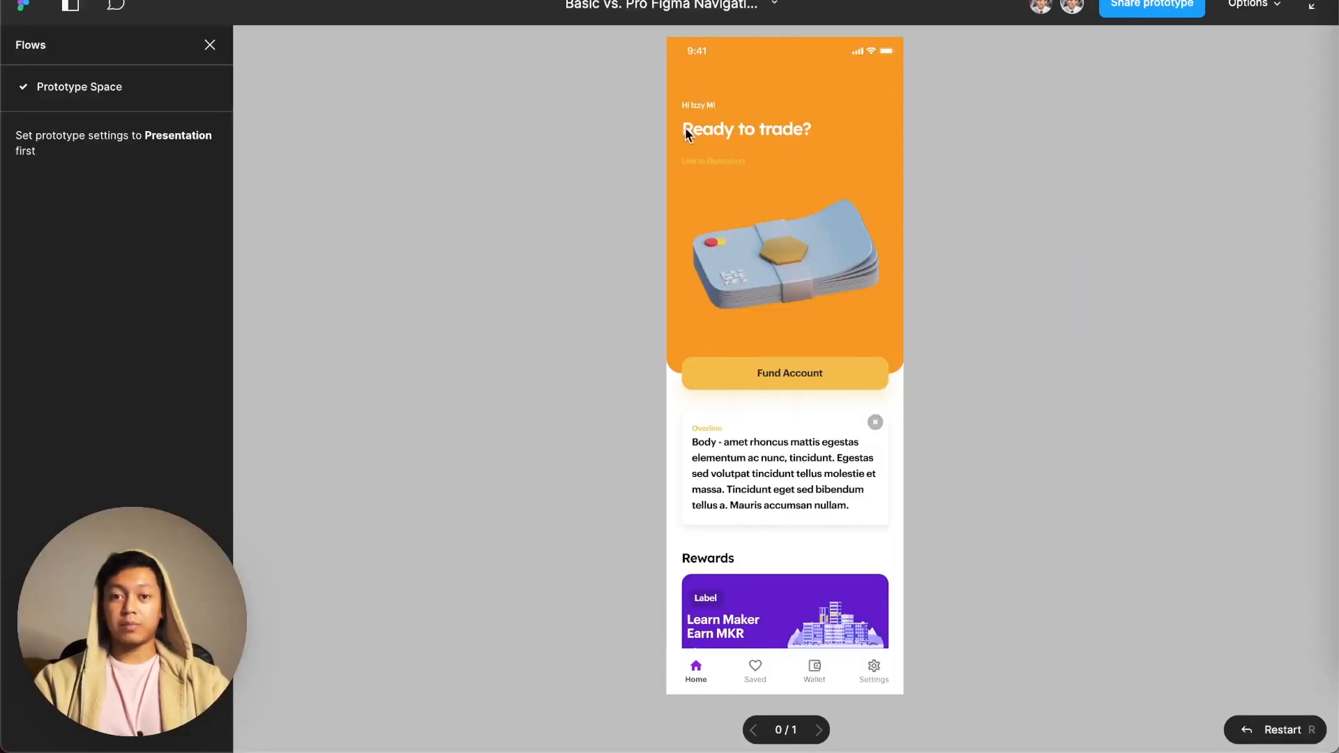
{"action": "left_click", "coordinate": [647, 2]}
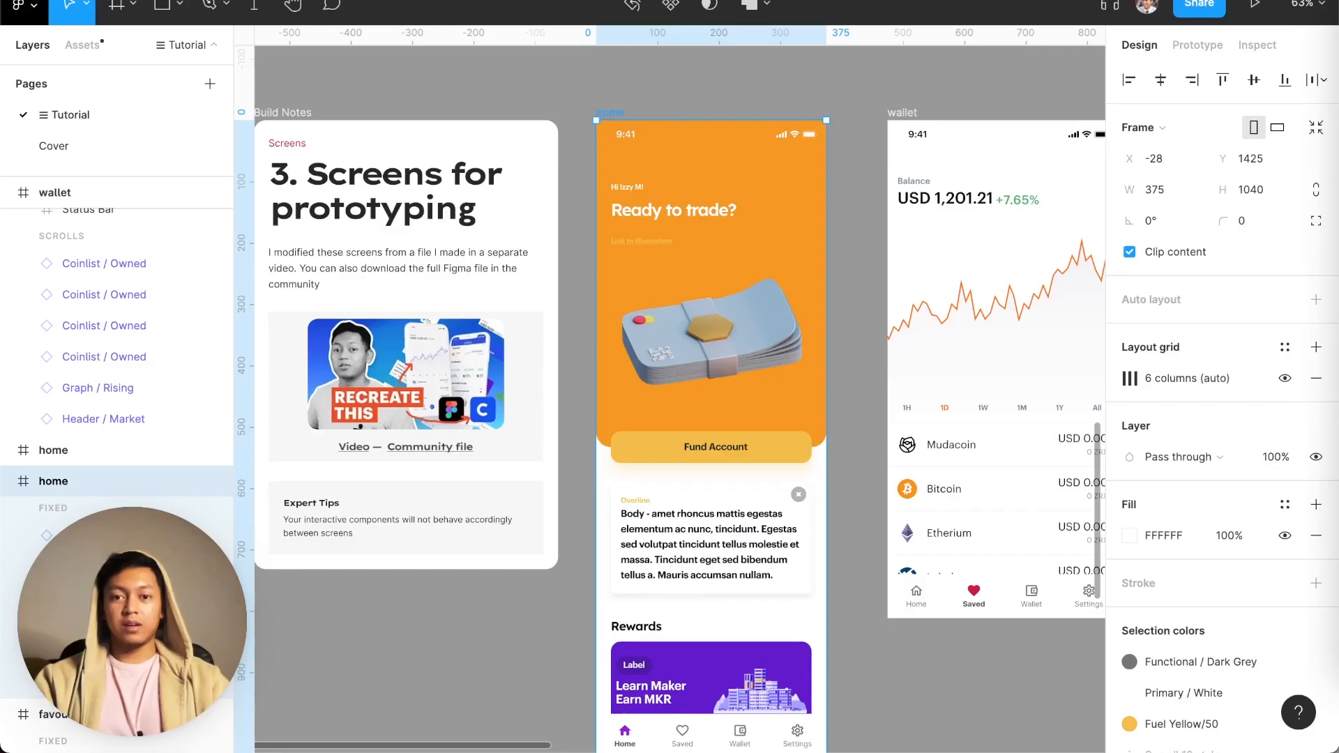
- Change the prototype's device from Presentation to iPhone X in the prototype settings
{"action": "key", "text": "Escape"}
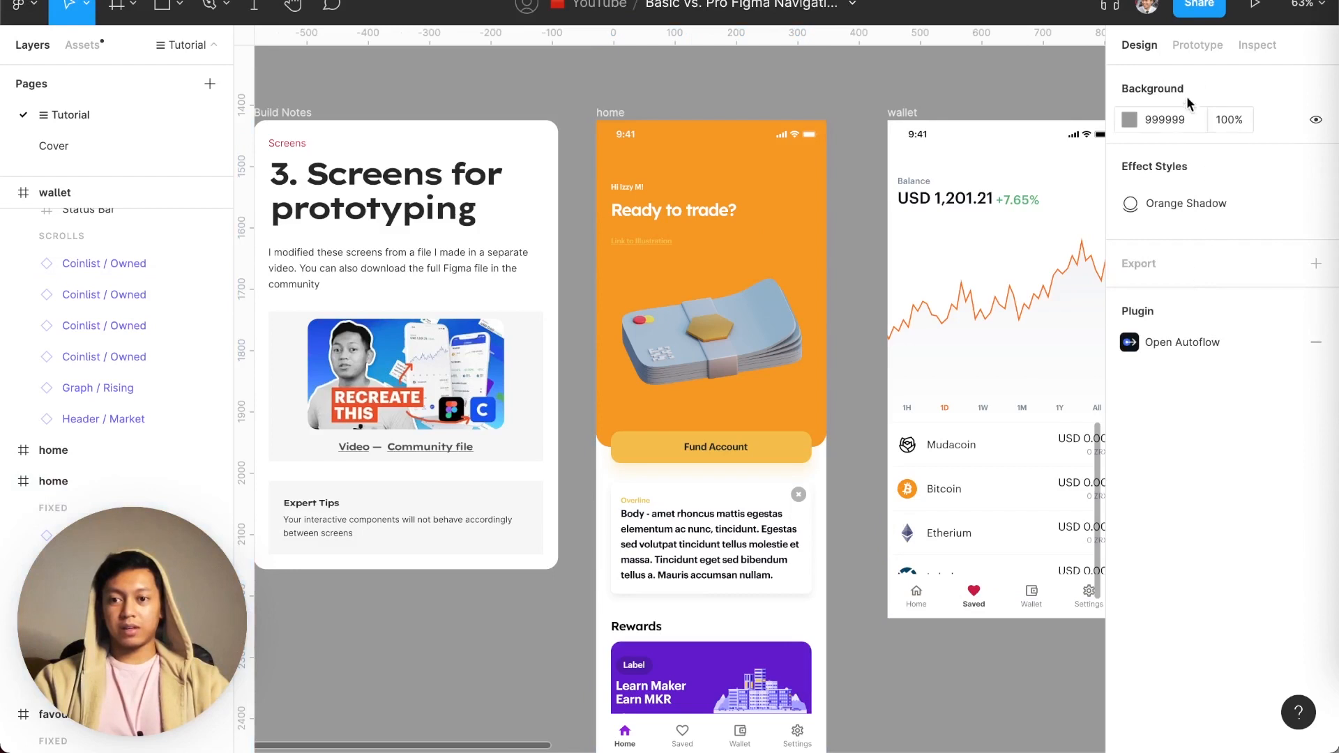
{"action": "left_click", "coordinate": [1194, 50]}
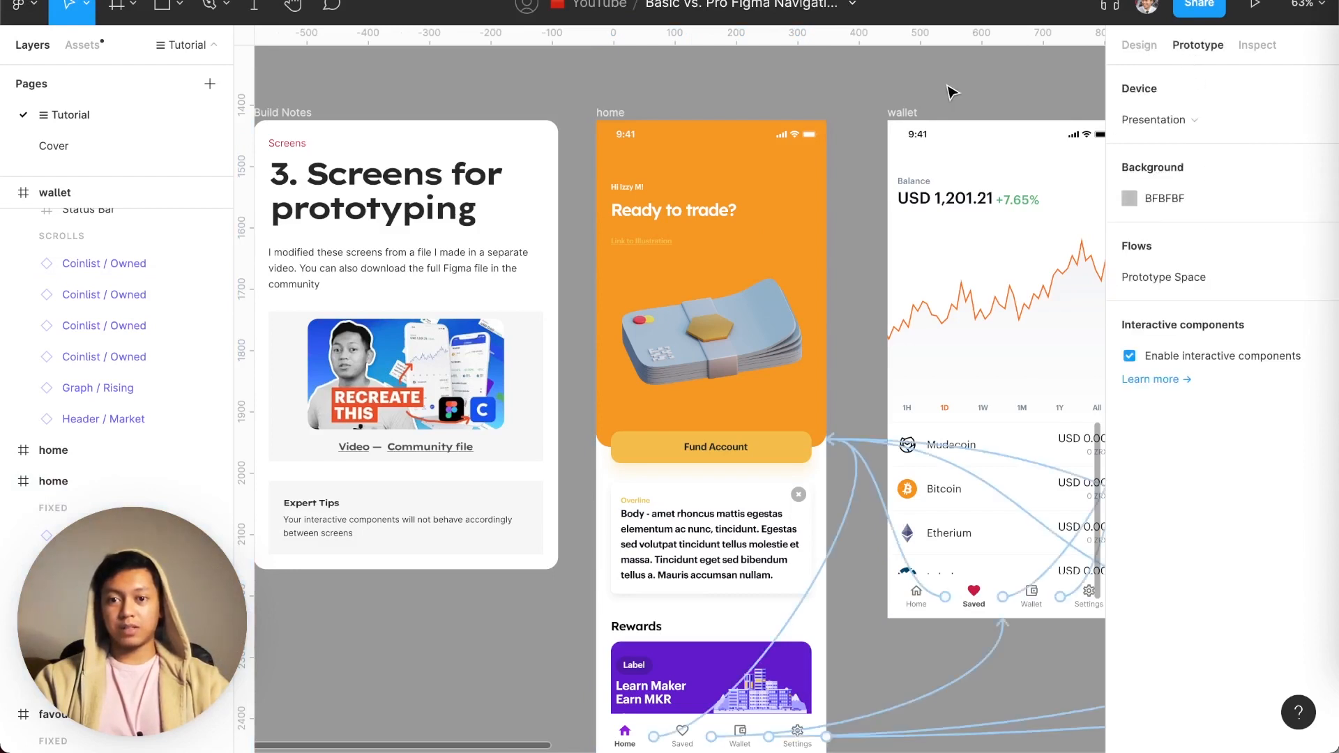
{"action": "left_click", "coordinate": [1204, 129]}
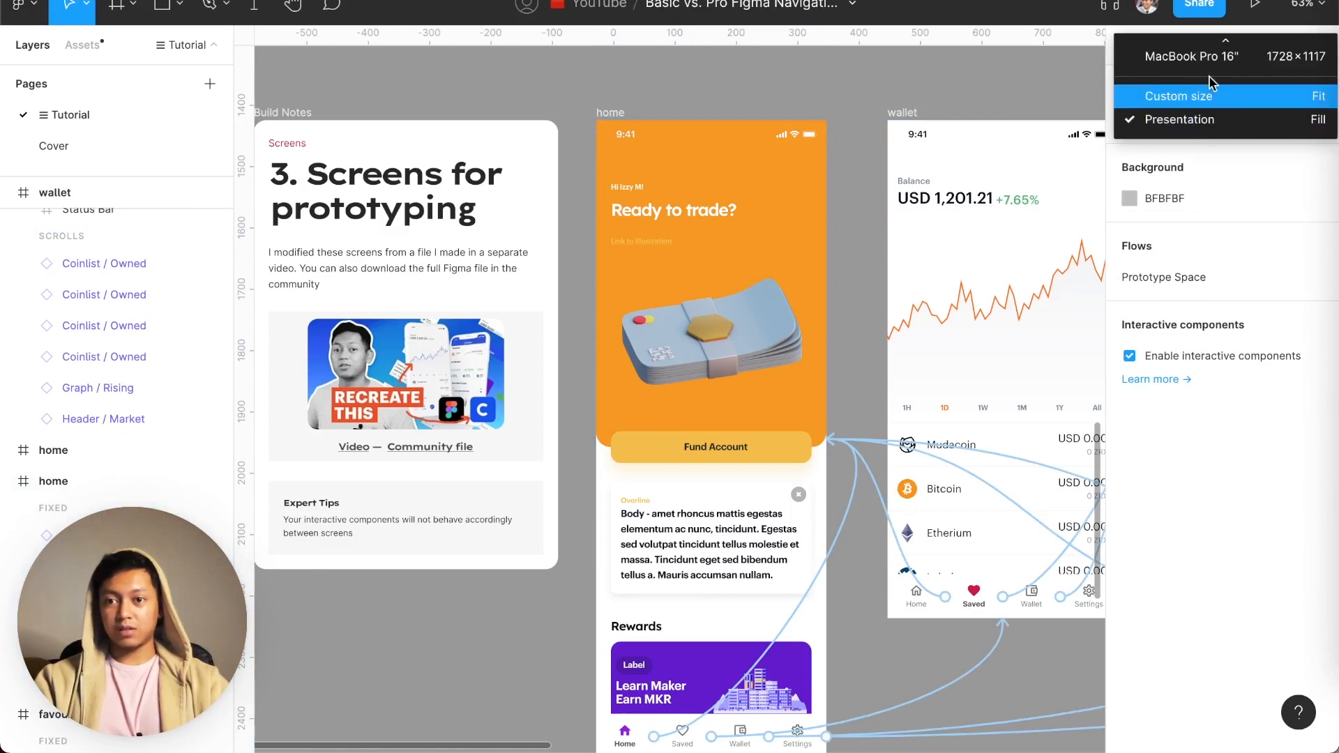
{"action": "scroll", "coordinate": [1208, 75], "scroll_direction": "up", "scroll_amount": 10}
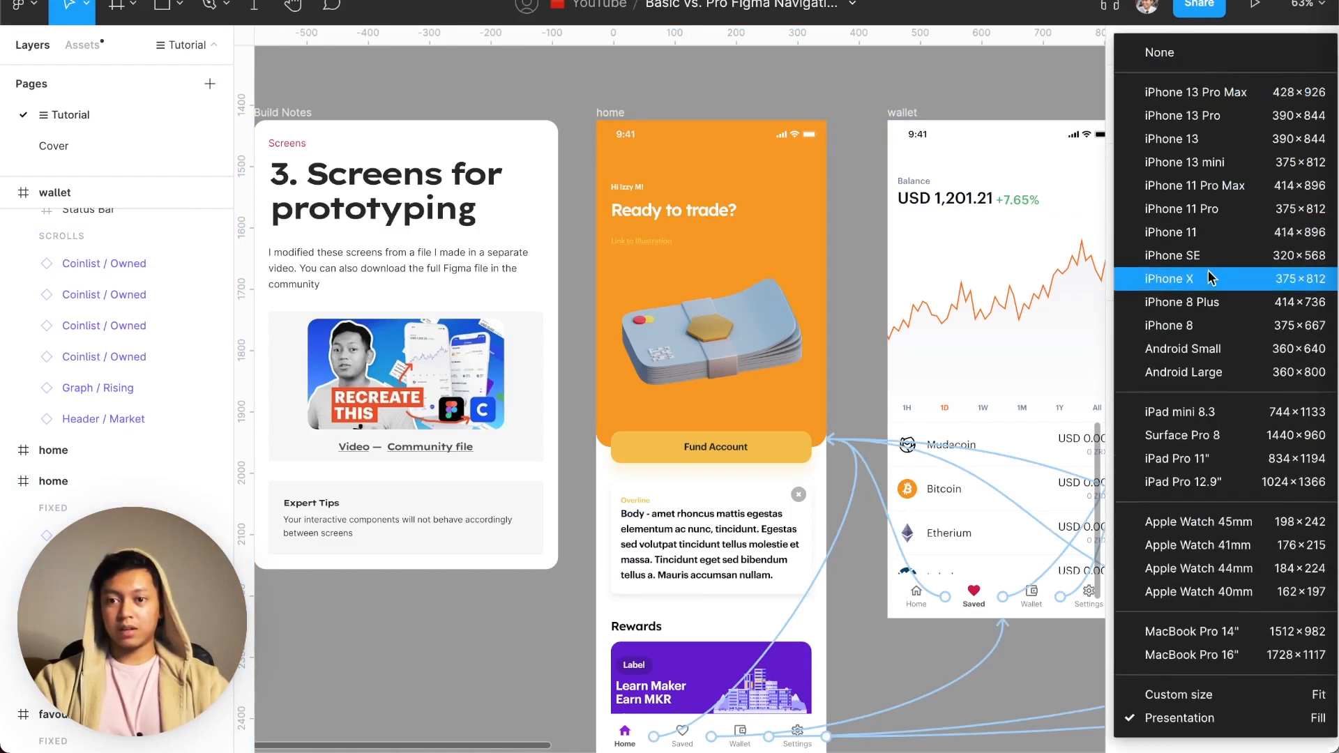
{"action": "left_click", "coordinate": [1186, 278]}
- Present the prototype in the iPhone X frame and test scrolling the home screen under the fixed Navbar
{"action": "key", "text": "ctrl+alt+Return"}
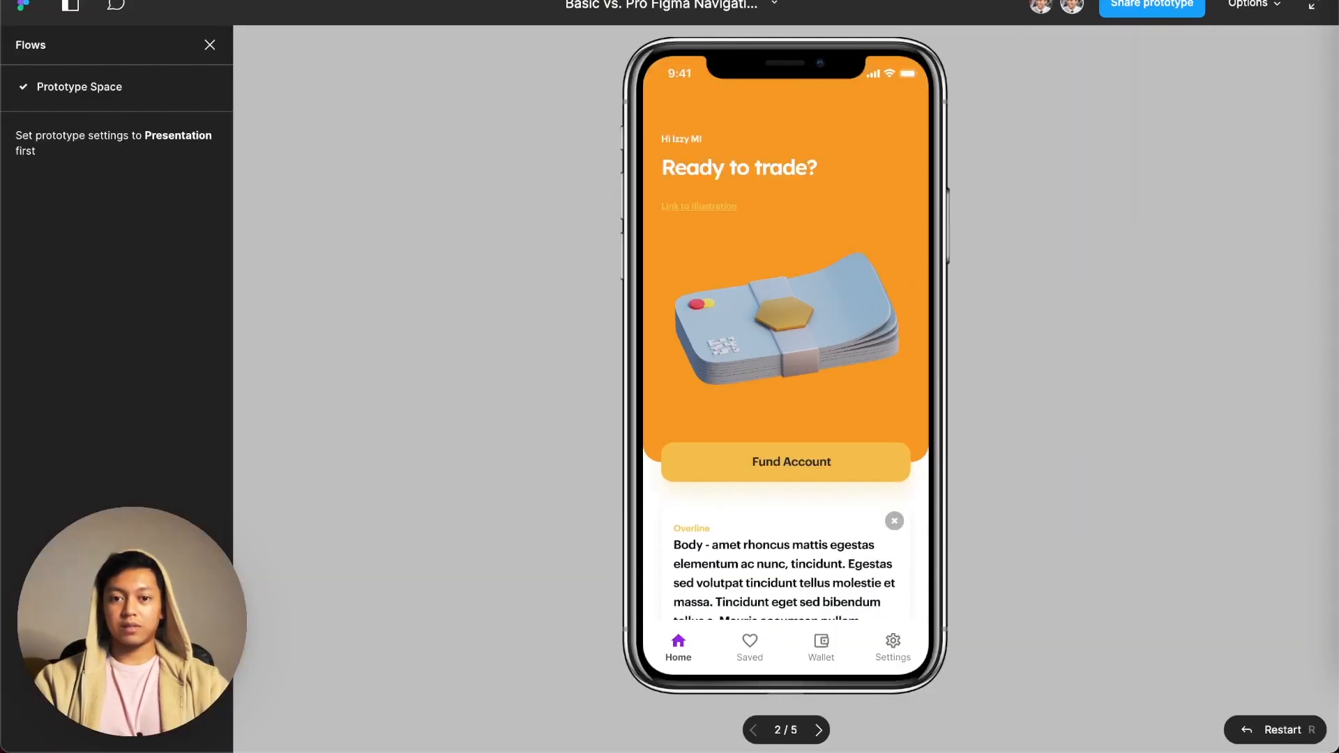
{"action": "mouse_move", "coordinate": [847, 457]}
{"action": "left_mouse_down"}
{"action": "mouse_move", "coordinate": [835, 247]}
{"action": "mouse_move", "coordinate": [833, 455]}
{"action": "left_mouse_up"}
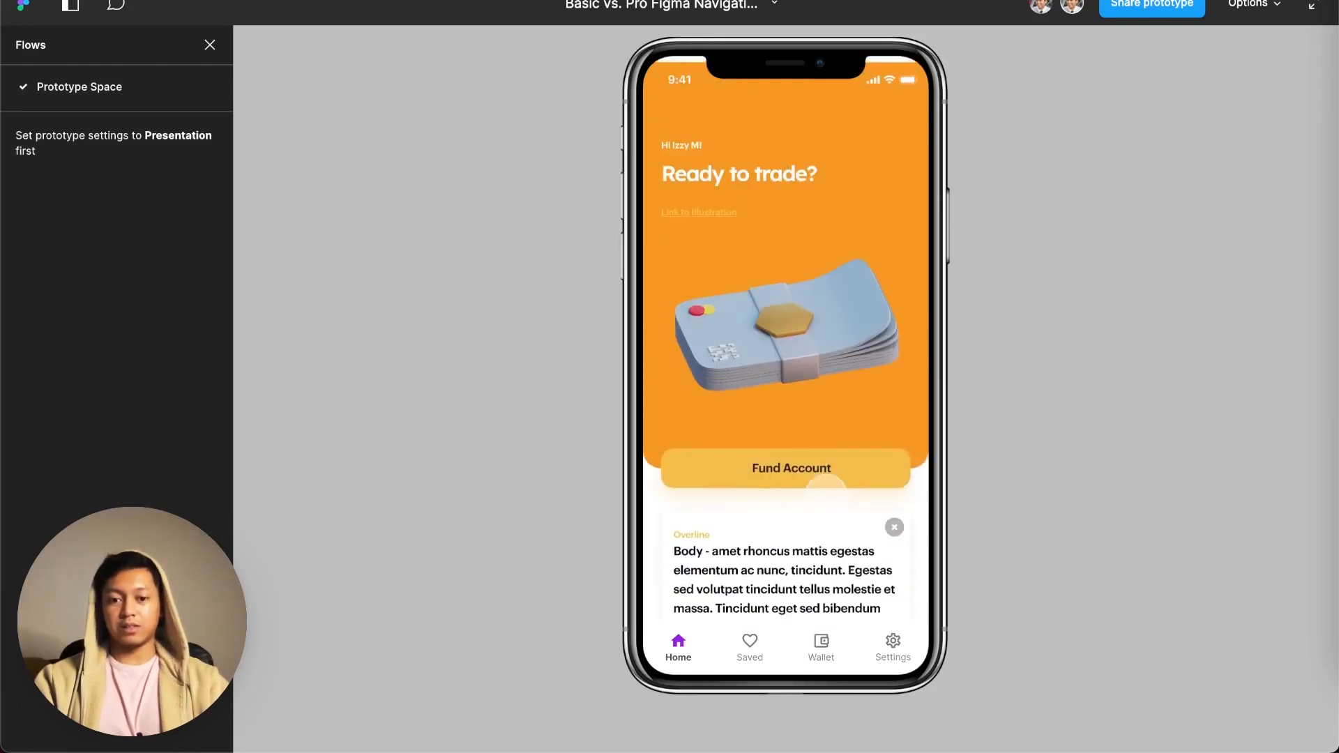
{"action": "left_click_drag", "start_coordinate": [762, 636], "coordinate": [837, 448]}
{"action": "left_click_drag", "start_coordinate": [842, 316], "coordinate": [861, 562]}
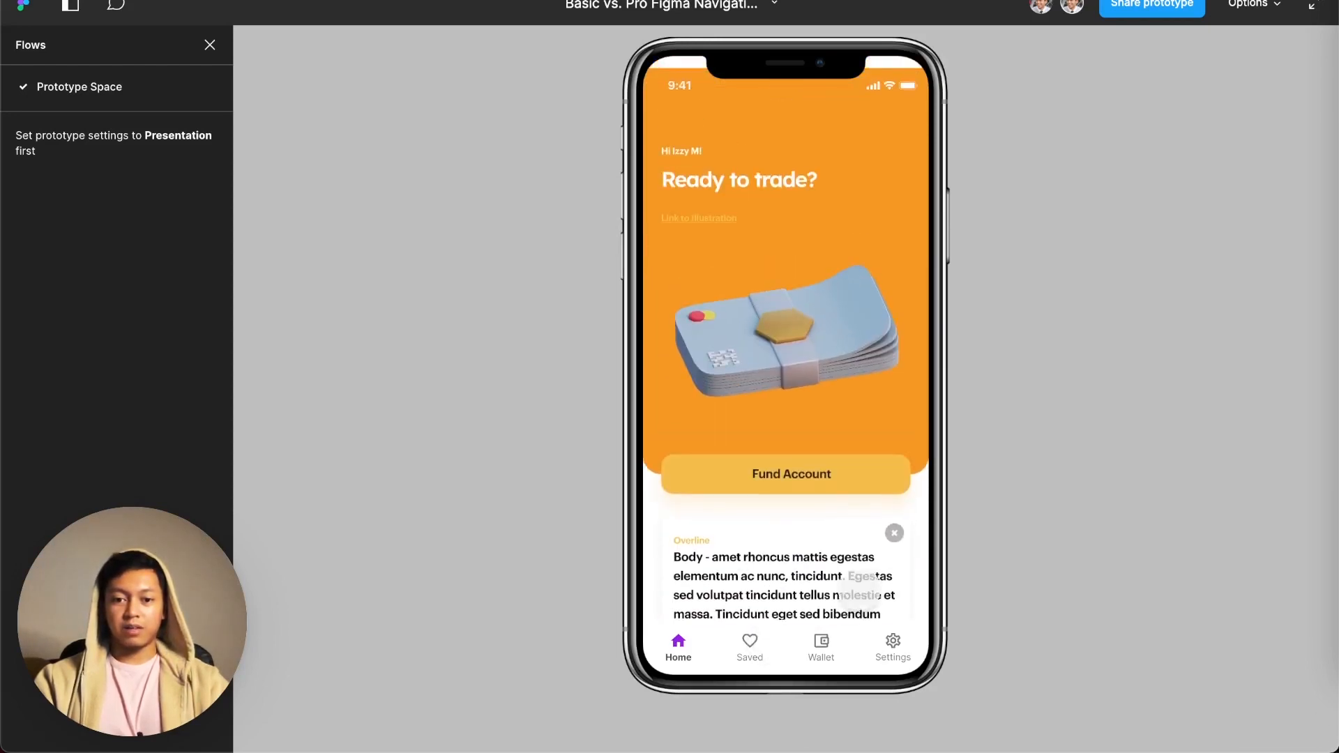
- Test the prototype's Navbar by switching between the Saved, Wallet, Settings and Home screens
{"action": "left_click", "coordinate": [750, 641]}
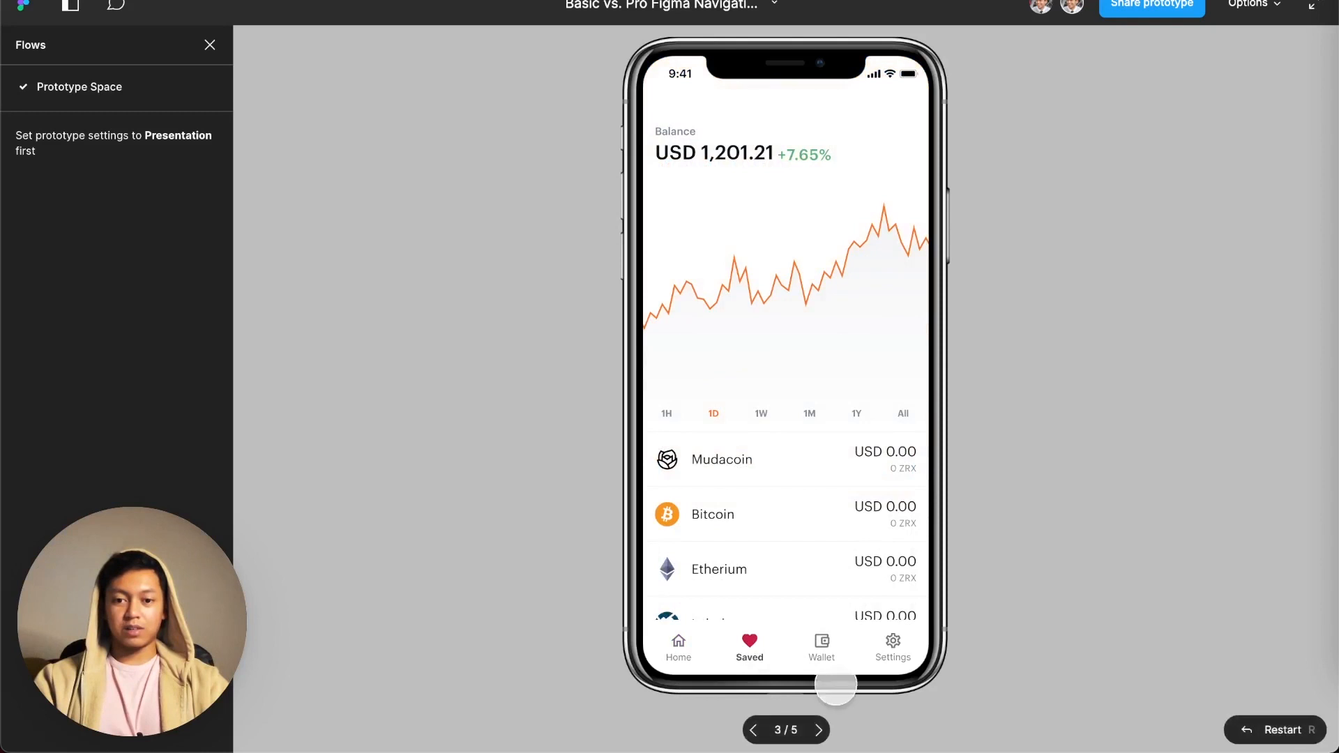
{"action": "left_click", "coordinate": [824, 645]}
{"action": "left_click", "coordinate": [872, 646]}
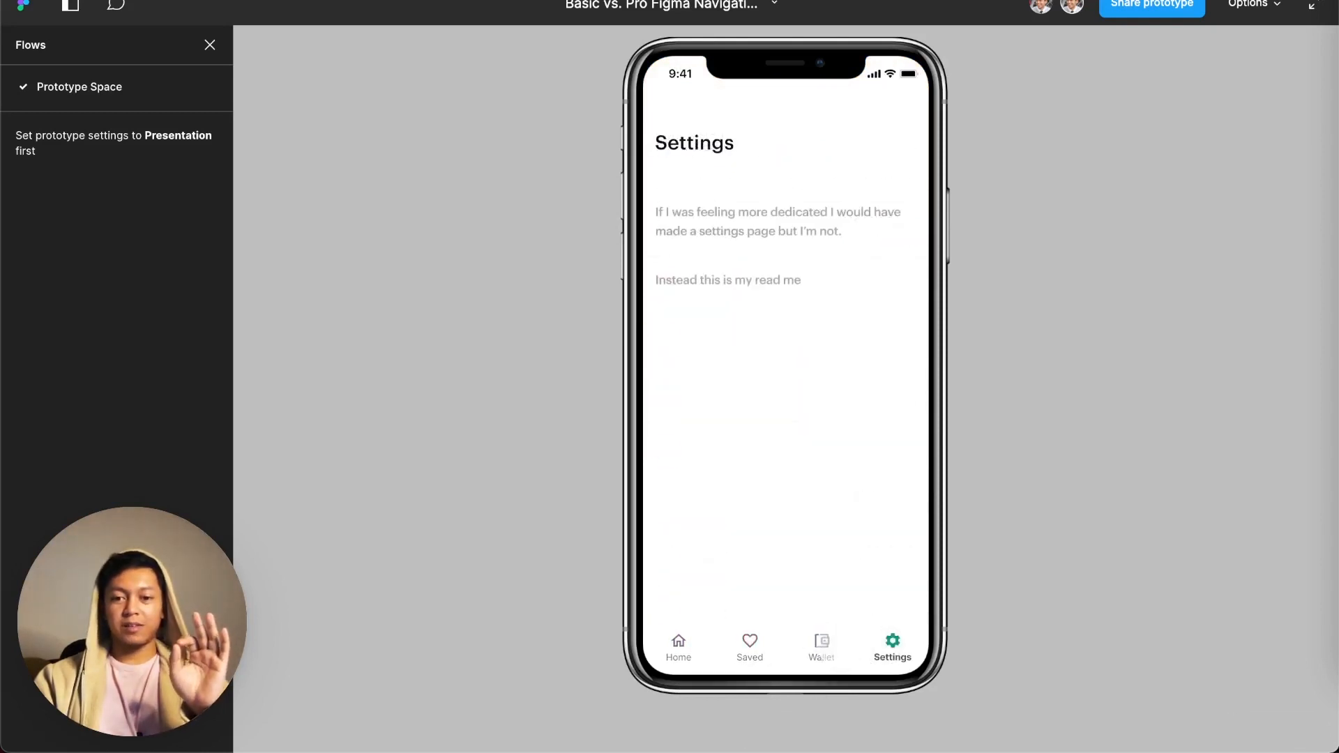
{"action": "left_click", "coordinate": [826, 645]}
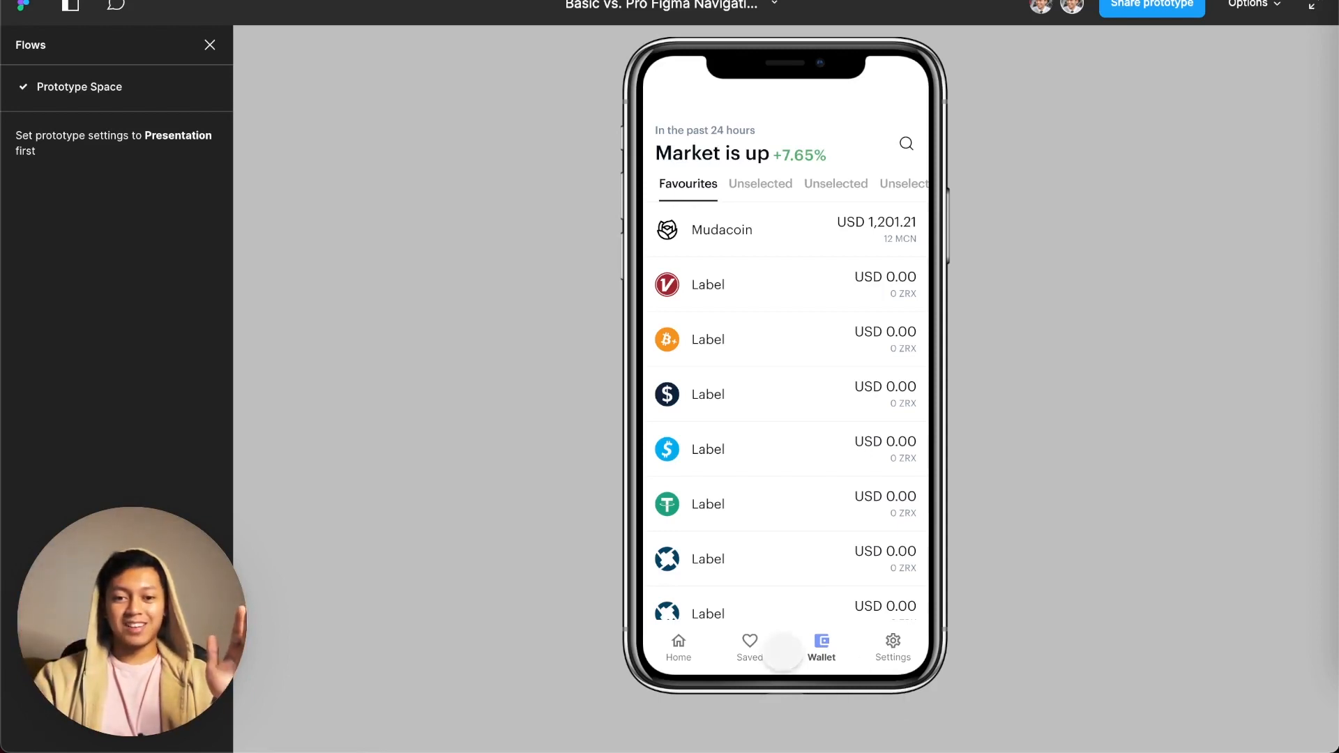
{"action": "left_click", "coordinate": [752, 641]}
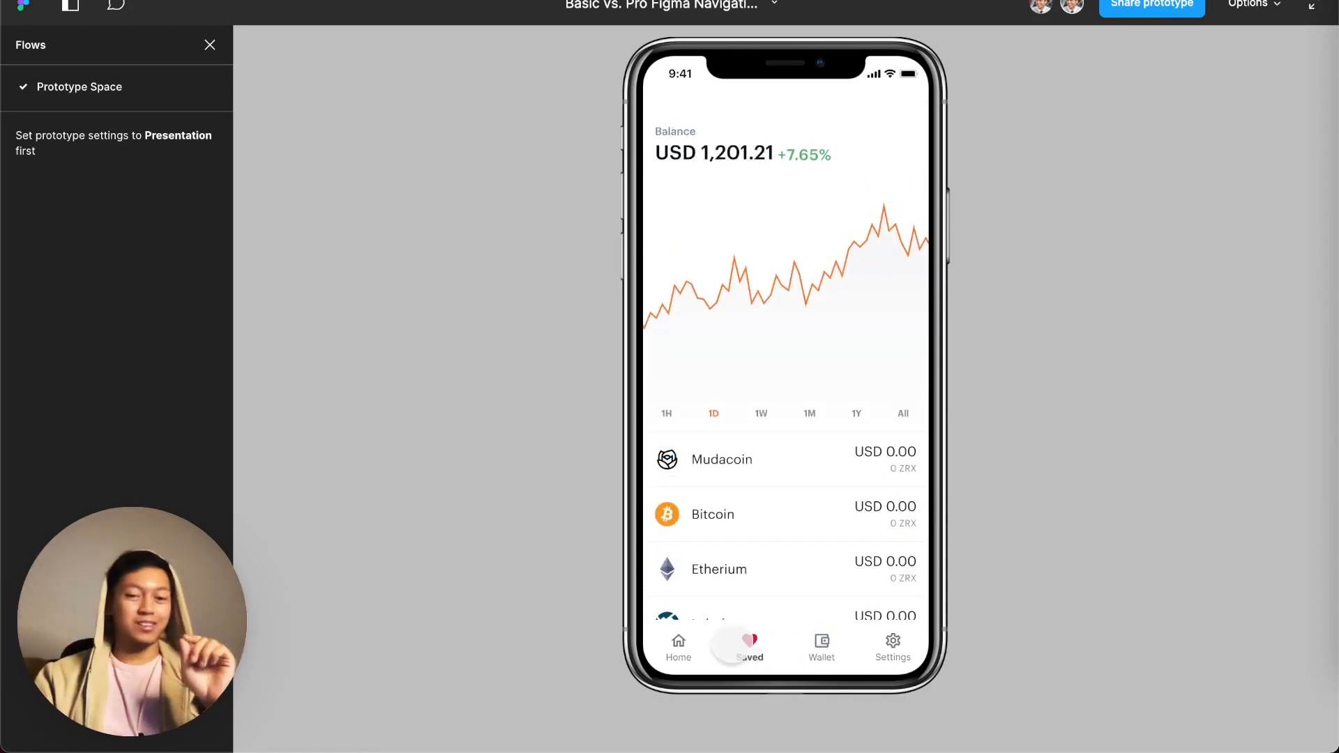
{"action": "left_click", "coordinate": [689, 639]}
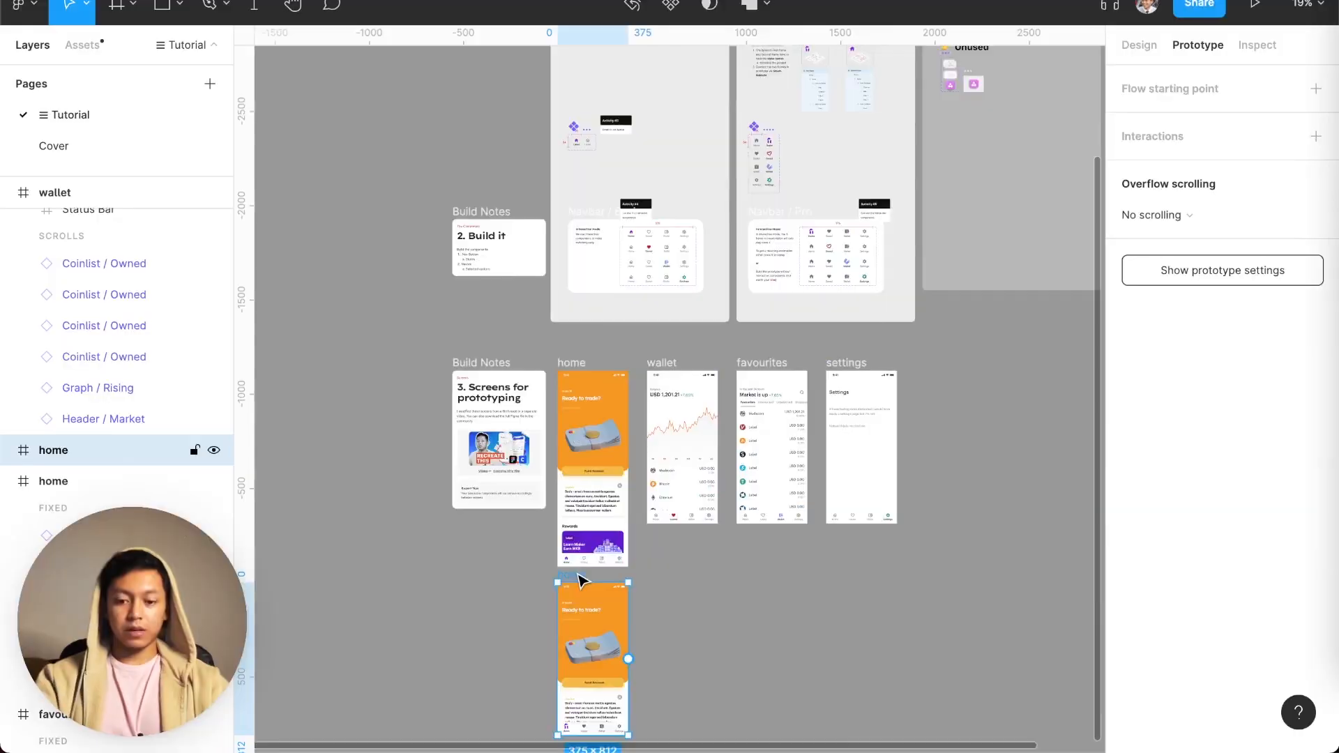
- Delete the spare home screen below the linked one and duplicate the four linked screens beneath the originals
{"action": "key", "text": "BackSpace"}
{"action": "left_click_drag", "start_coordinate": [555, 356], "coordinate": [956, 611]}
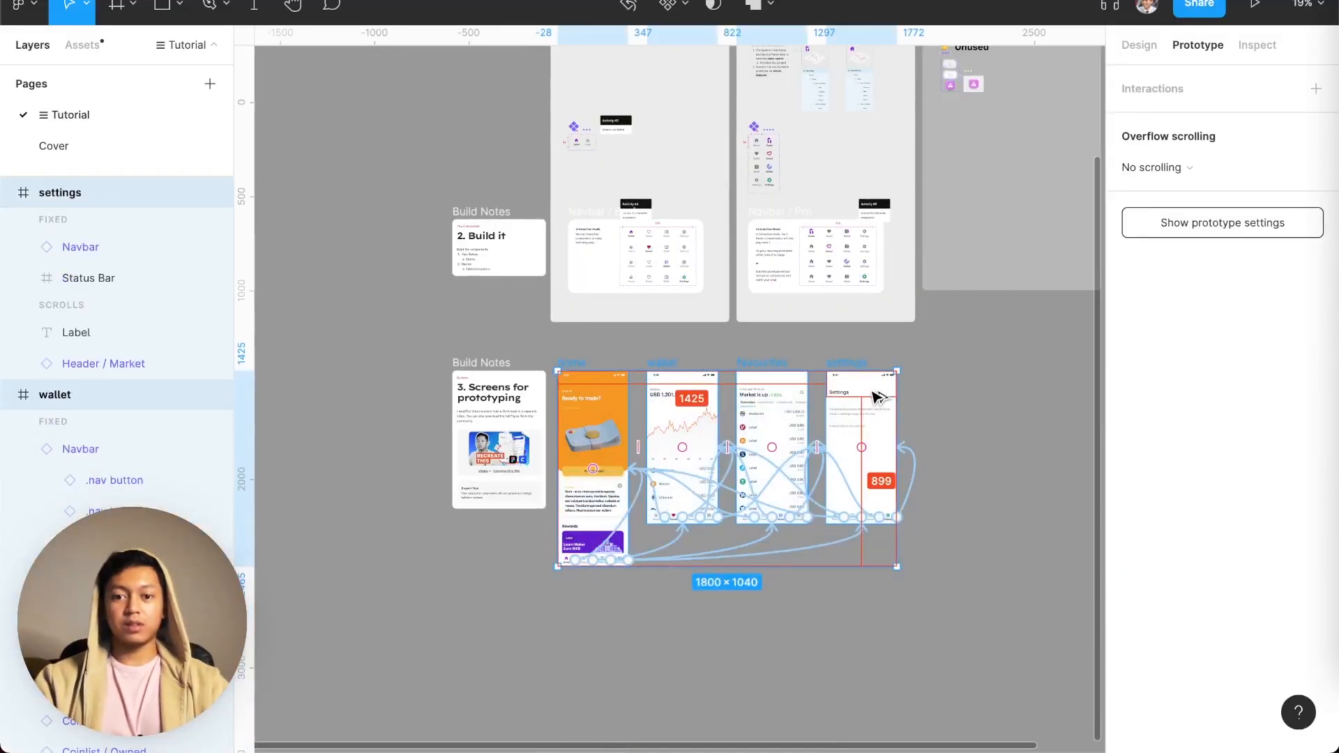
{"action": "left_click_drag", "start_coordinate": [879, 392], "coordinate": [867, 613]}
- Swap the Navbar instances on all four duplicated screens for the Navbar-Interactive component from Navbar / Pro
{"action": "scroll", "coordinate": [824, 625], "scroll_direction": "down", "scroll_amount": 4}
{"action": "scroll", "coordinate": [633, 617], "scroll_direction": "up", "scroll_amount": 10}
{"action": "left_click", "coordinate": [627, 560]}
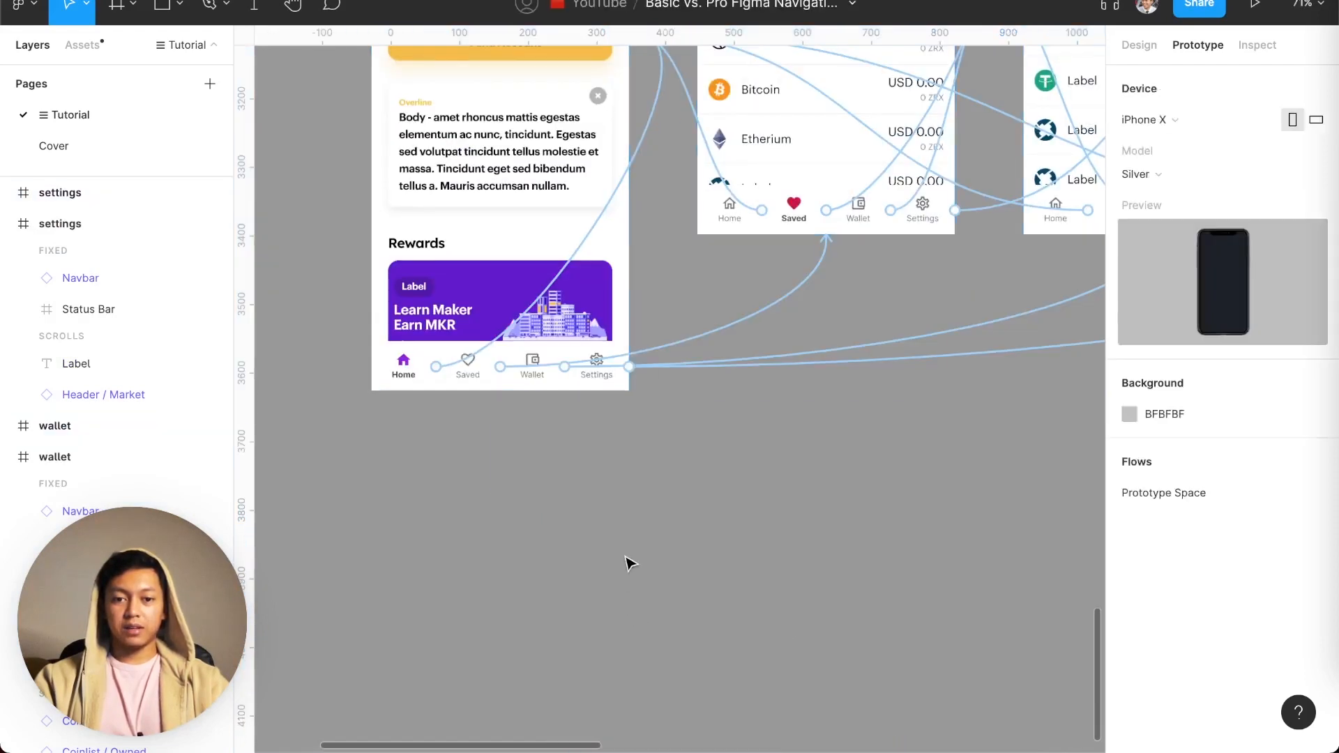
{"action": "left_click", "coordinate": [562, 380]}
{"action": "scroll", "coordinate": [843, 388], "scroll_direction": "down", "scroll_amount": 2}
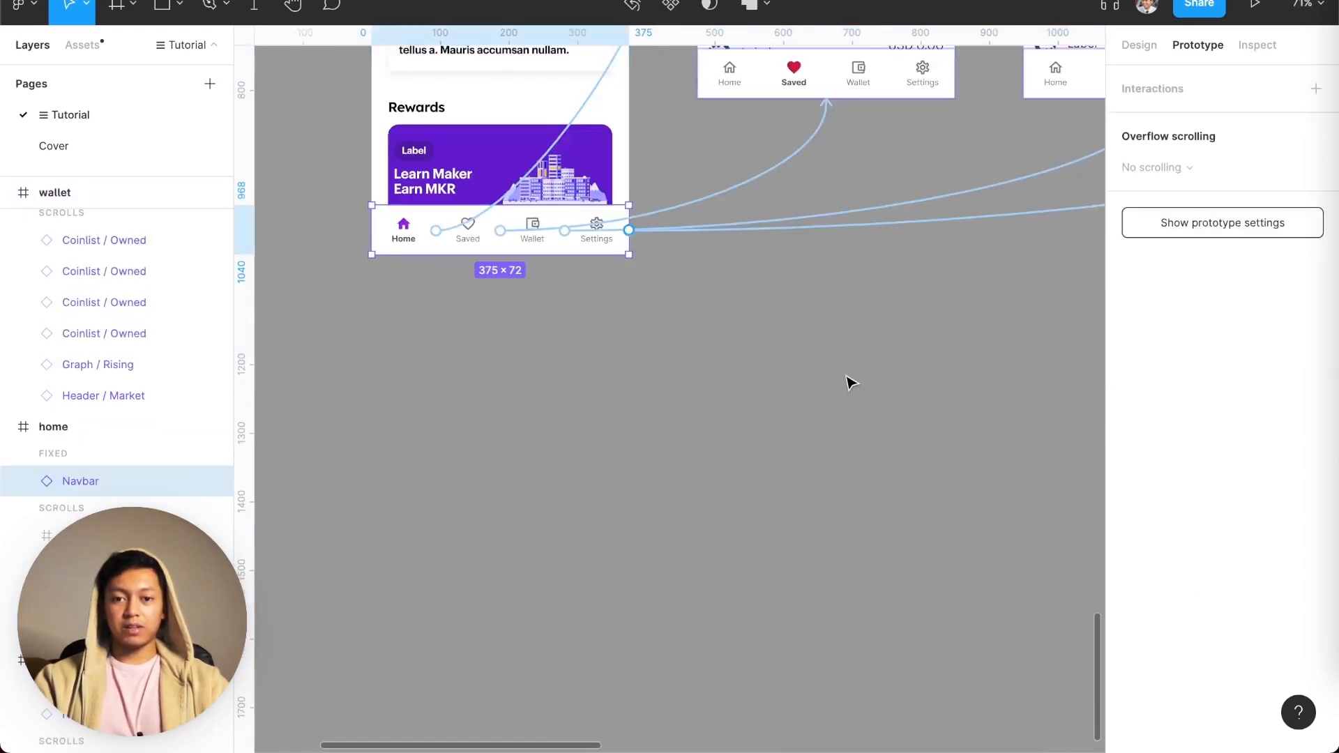
{"action": "scroll", "coordinate": [844, 438], "scroll_direction": "up", "scroll_amount": 3}
{"action": "left_click", "coordinate": [874, 258], "text": "shift"}
{"action": "scroll", "coordinate": [983, 487], "scroll_direction": "right", "scroll_amount": 4}
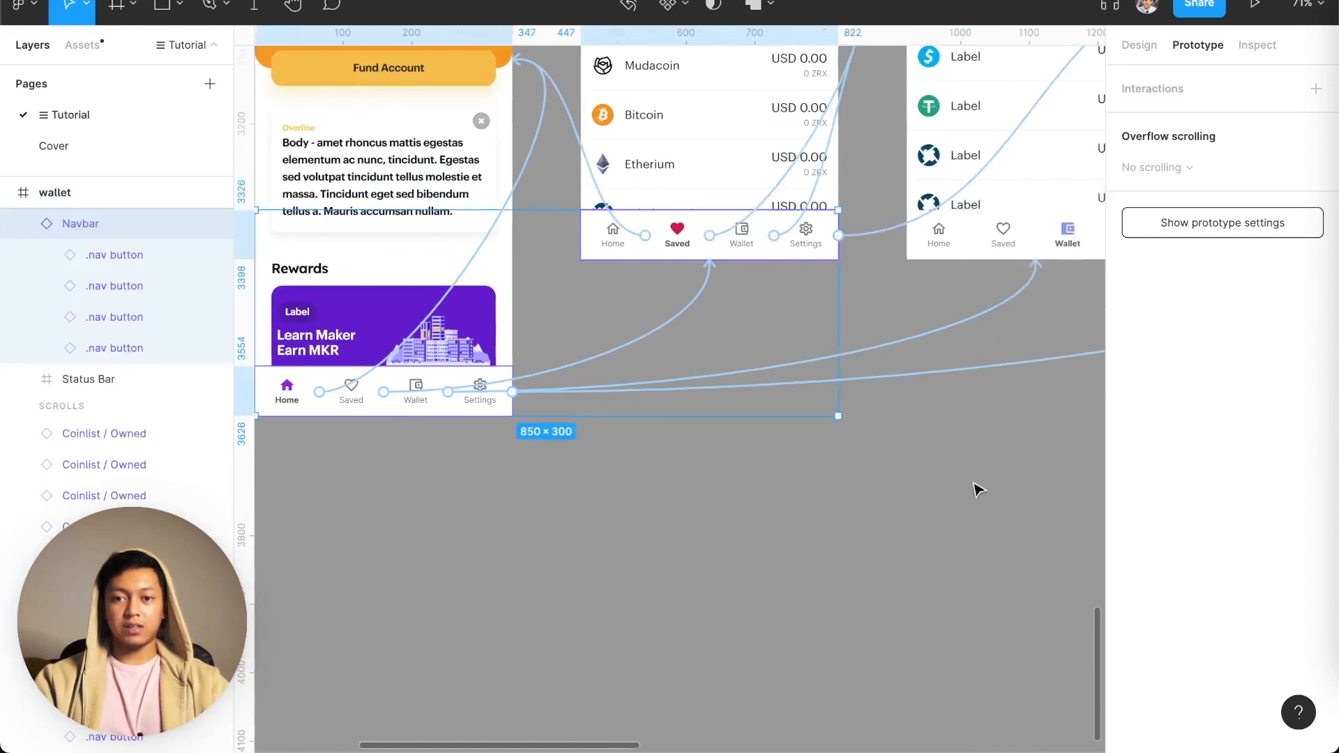
{"action": "left_click", "coordinate": [951, 240], "text": "shift"}
{"action": "scroll", "coordinate": [960, 362], "scroll_direction": "right", "scroll_amount": 3}
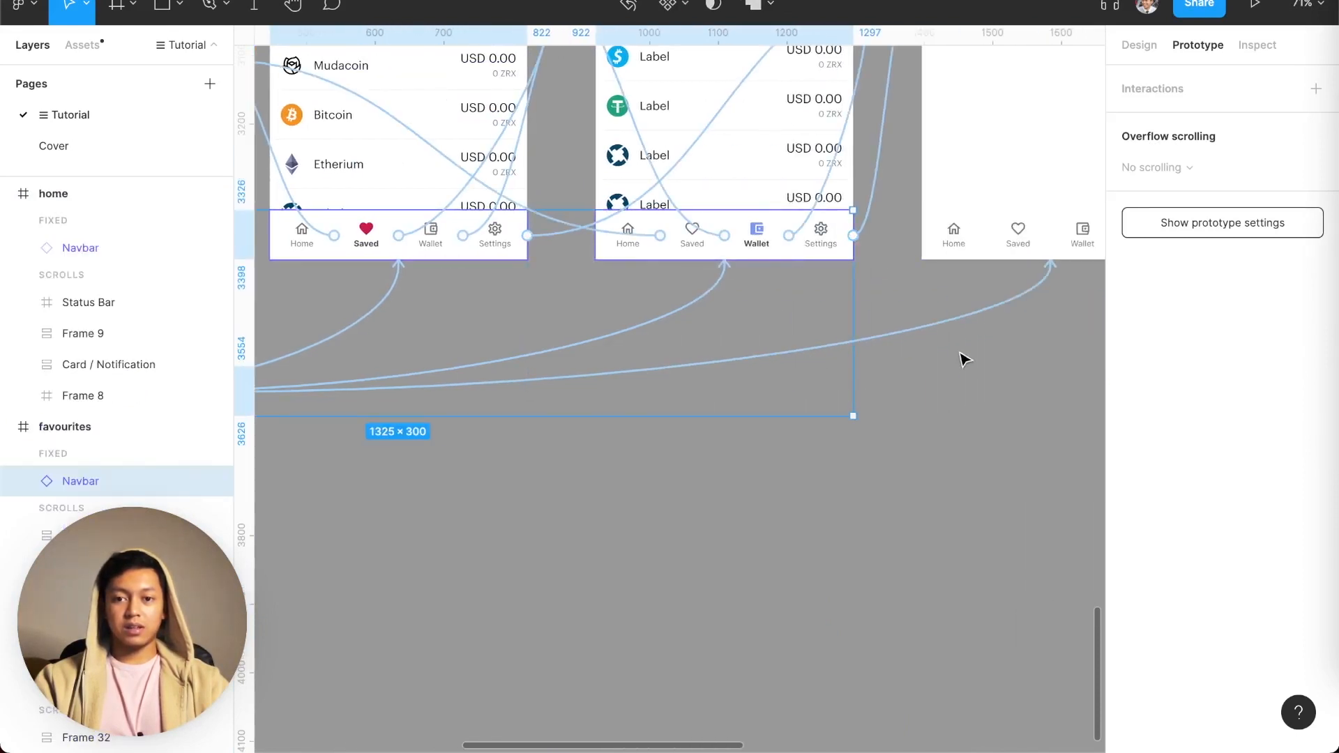
{"action": "left_click", "coordinate": [997, 246], "text": "shift"}
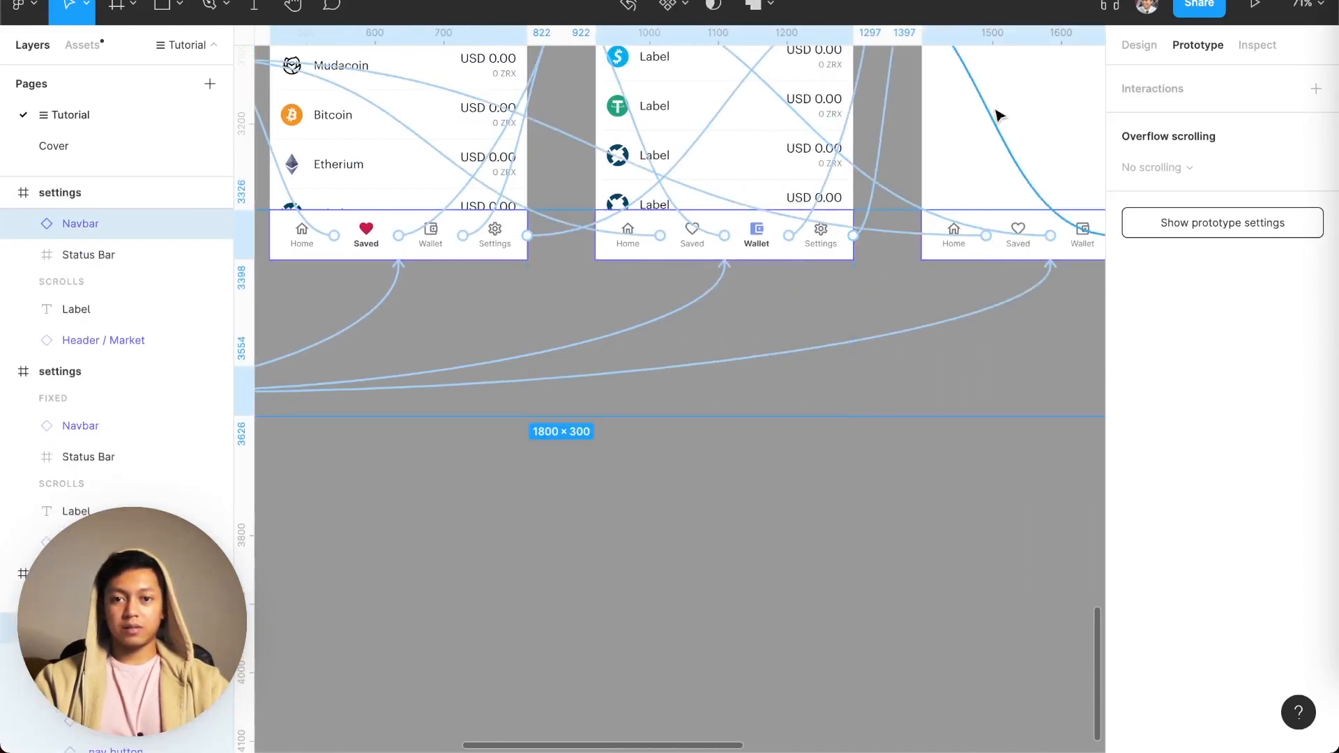
{"action": "left_click", "coordinate": [1141, 45]}
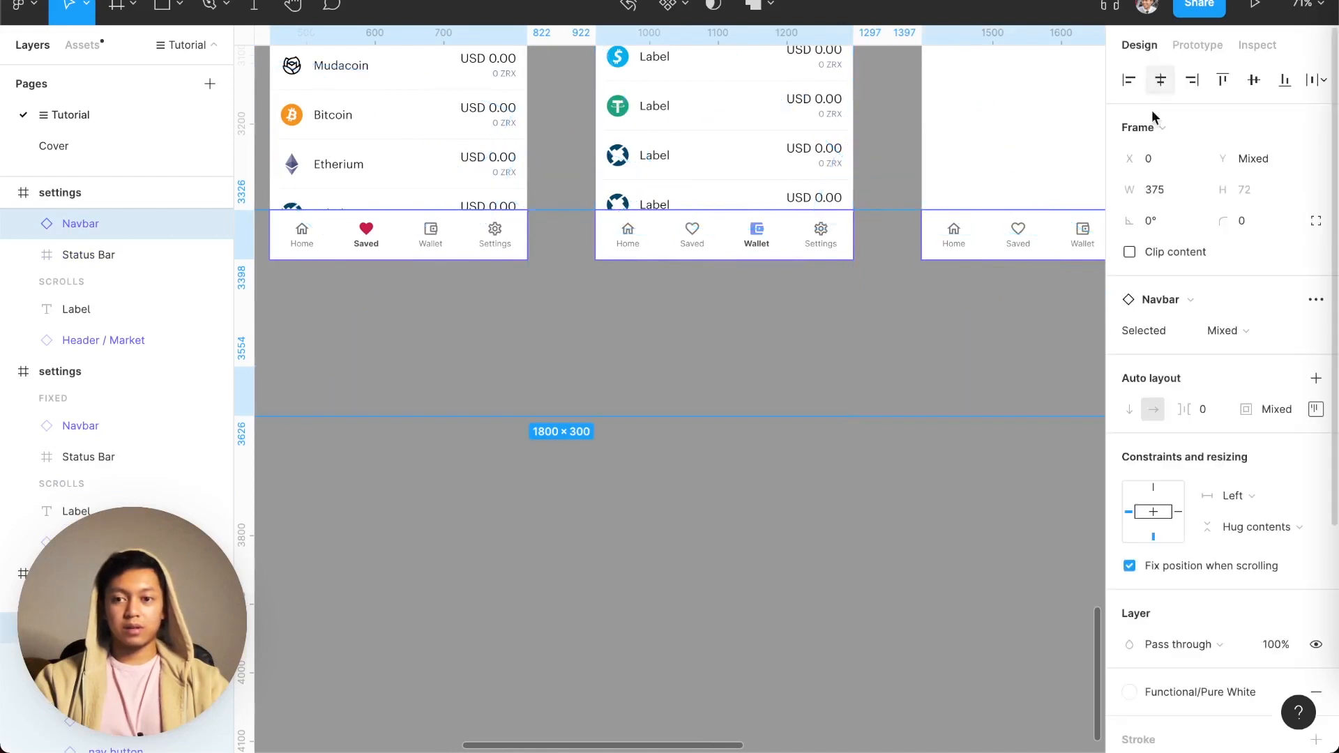
{"action": "left_click", "coordinate": [1200, 306]}
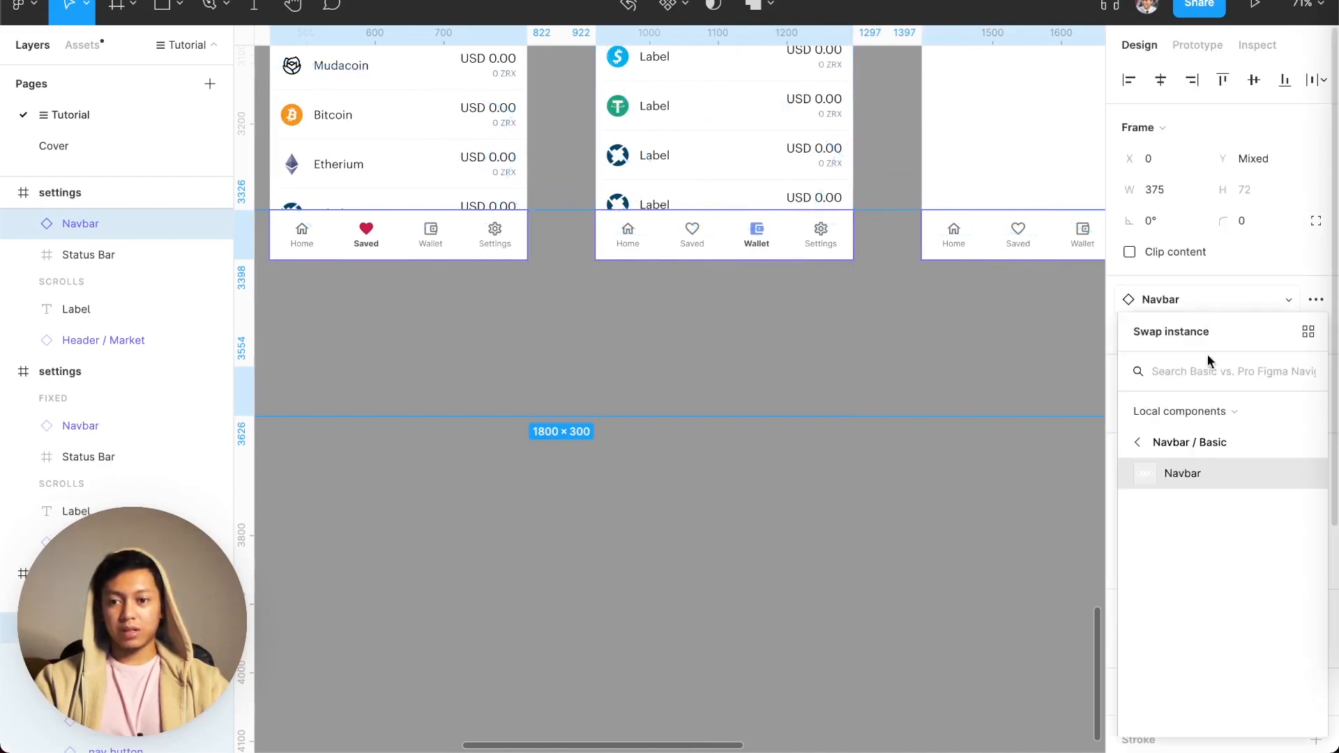
{"action": "left_click", "coordinate": [1197, 442]}
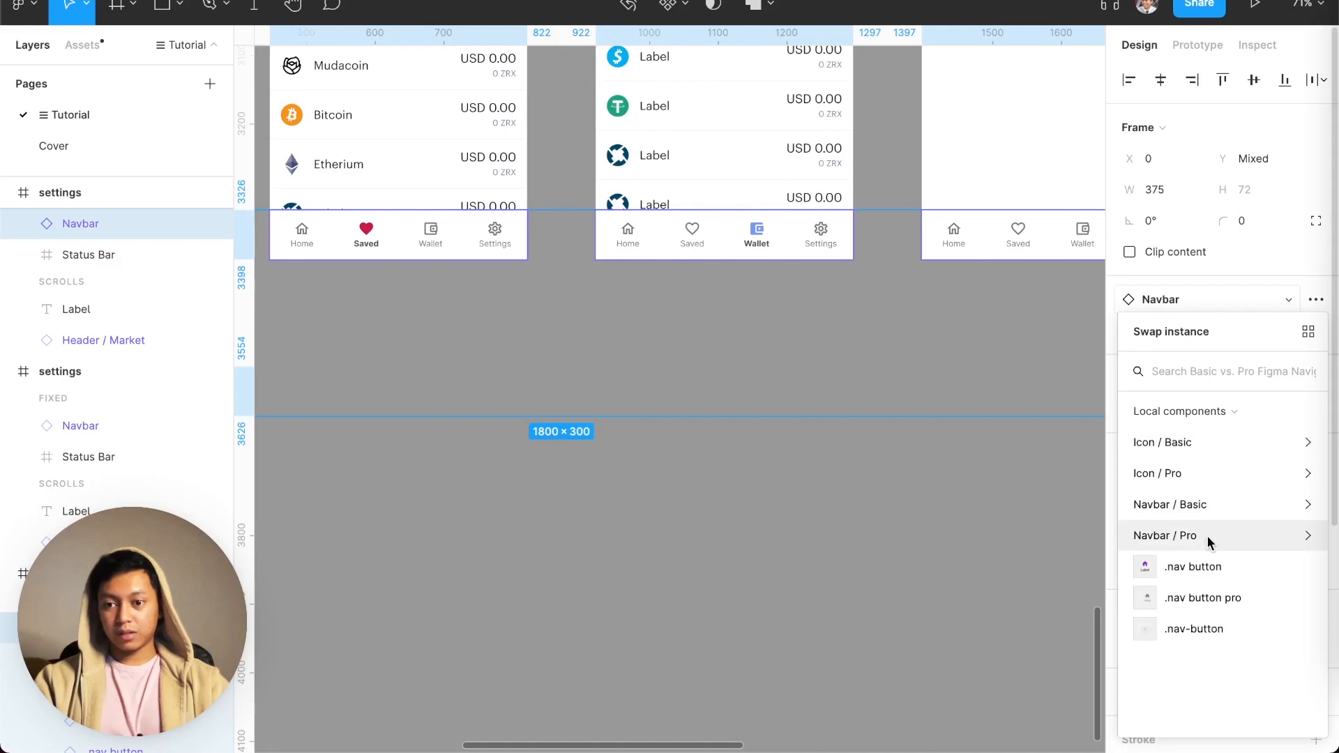
{"action": "left_click", "coordinate": [1206, 534]}
{"action": "left_click", "coordinate": [1200, 471]}
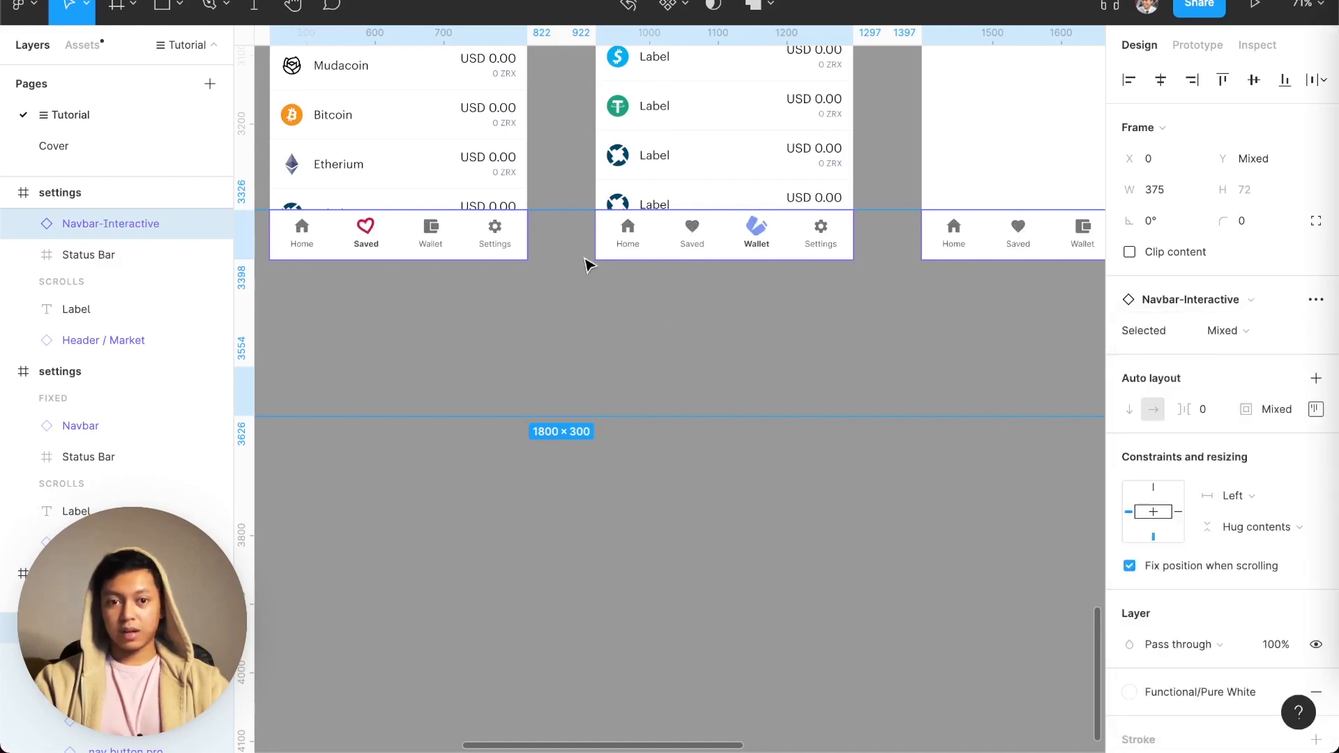
- Examine the swapped pro Navbars and their selected icons across the duplicated screens
{"action": "scroll", "coordinate": [809, 209], "scroll_direction": "up", "scroll_amount": 5}
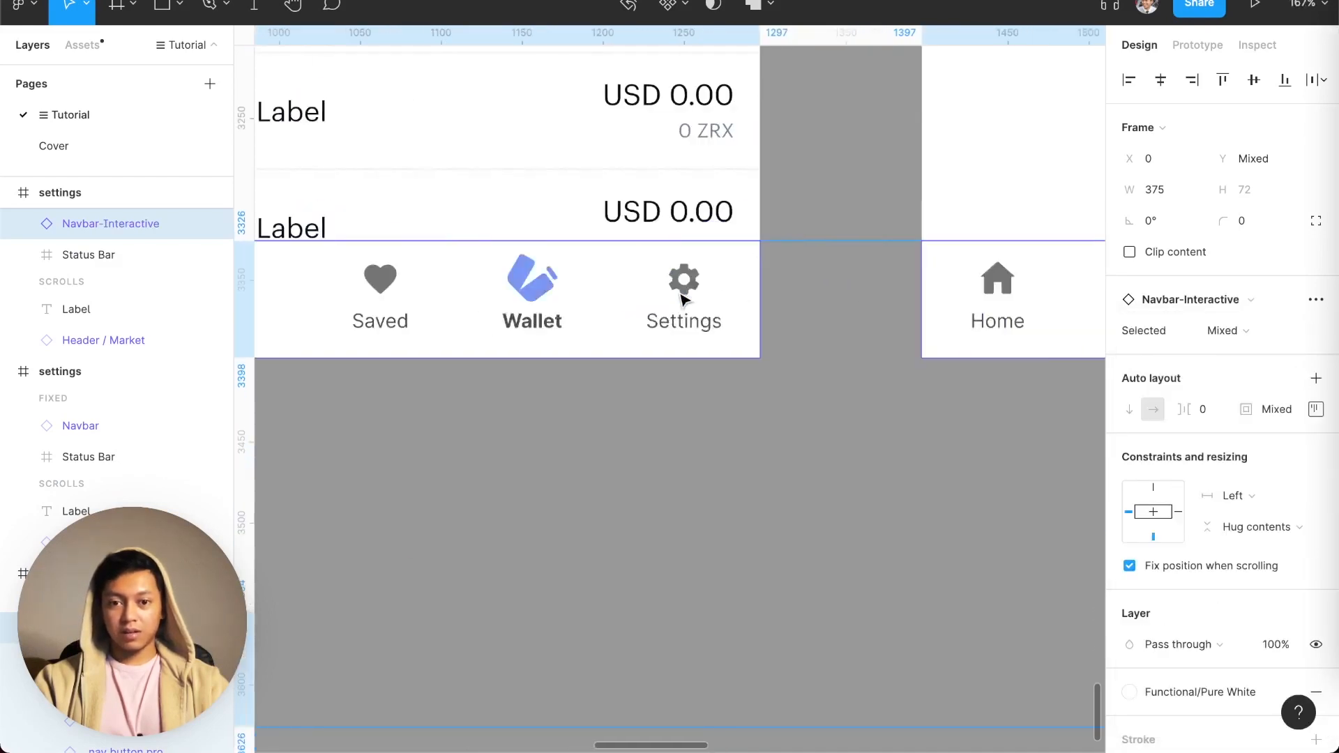
{"action": "scroll", "coordinate": [680, 304], "scroll_direction": "left", "scroll_amount": 10}
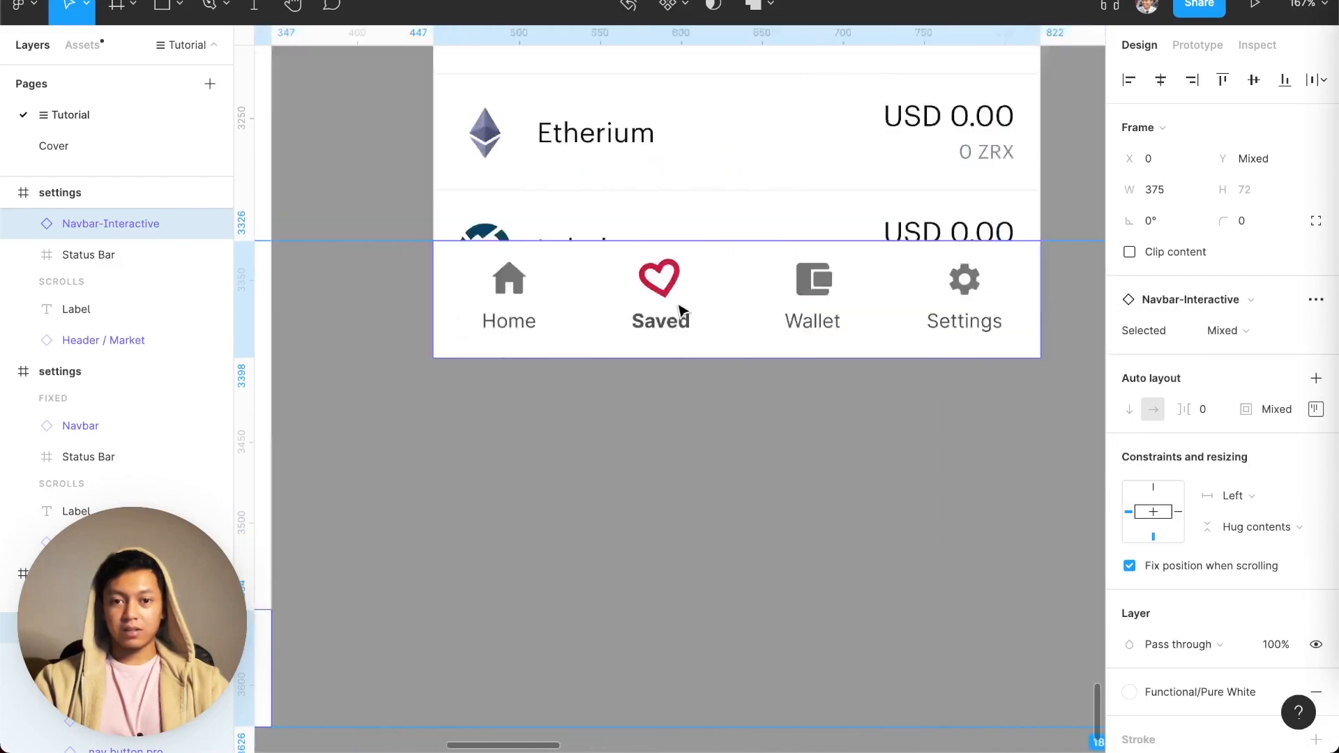
{"action": "scroll", "coordinate": [683, 311], "scroll_direction": "left", "scroll_amount": 10}
{"action": "scroll", "coordinate": [683, 307], "scroll_direction": "down", "scroll_amount": 2}
{"action": "scroll", "coordinate": [691, 436], "scroll_direction": "down", "scroll_amount": 2}
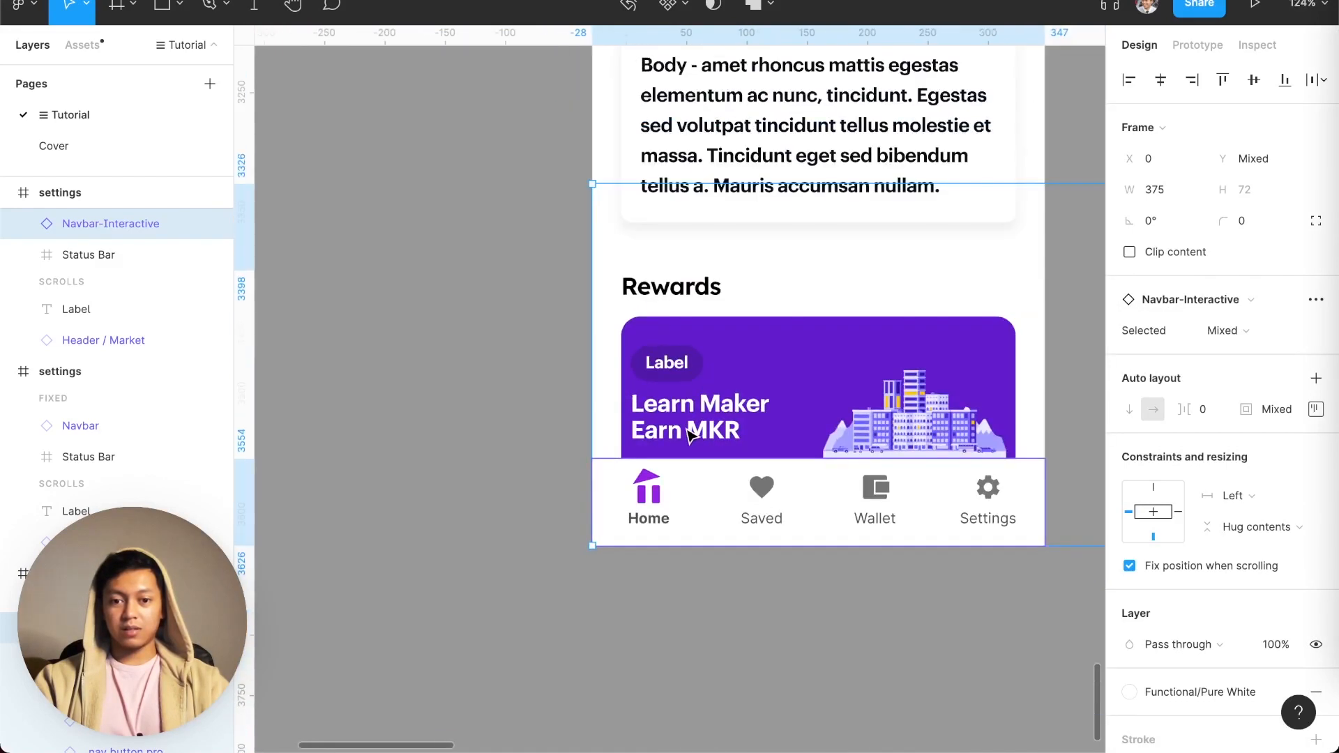
{"action": "left_click", "coordinate": [556, 436]}
{"action": "scroll", "coordinate": [556, 436], "scroll_direction": "down", "scroll_amount": 1}
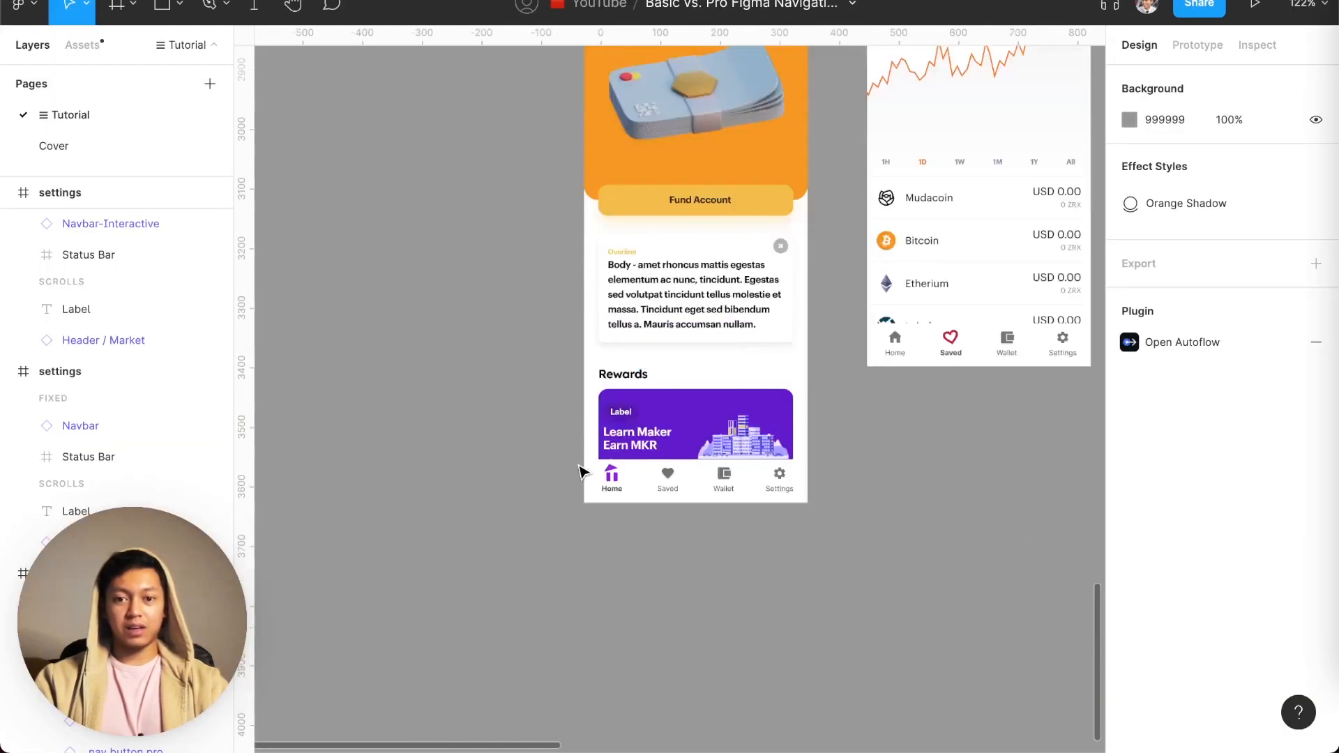
{"action": "scroll", "coordinate": [579, 465], "scroll_direction": "down", "scroll_amount": 3}
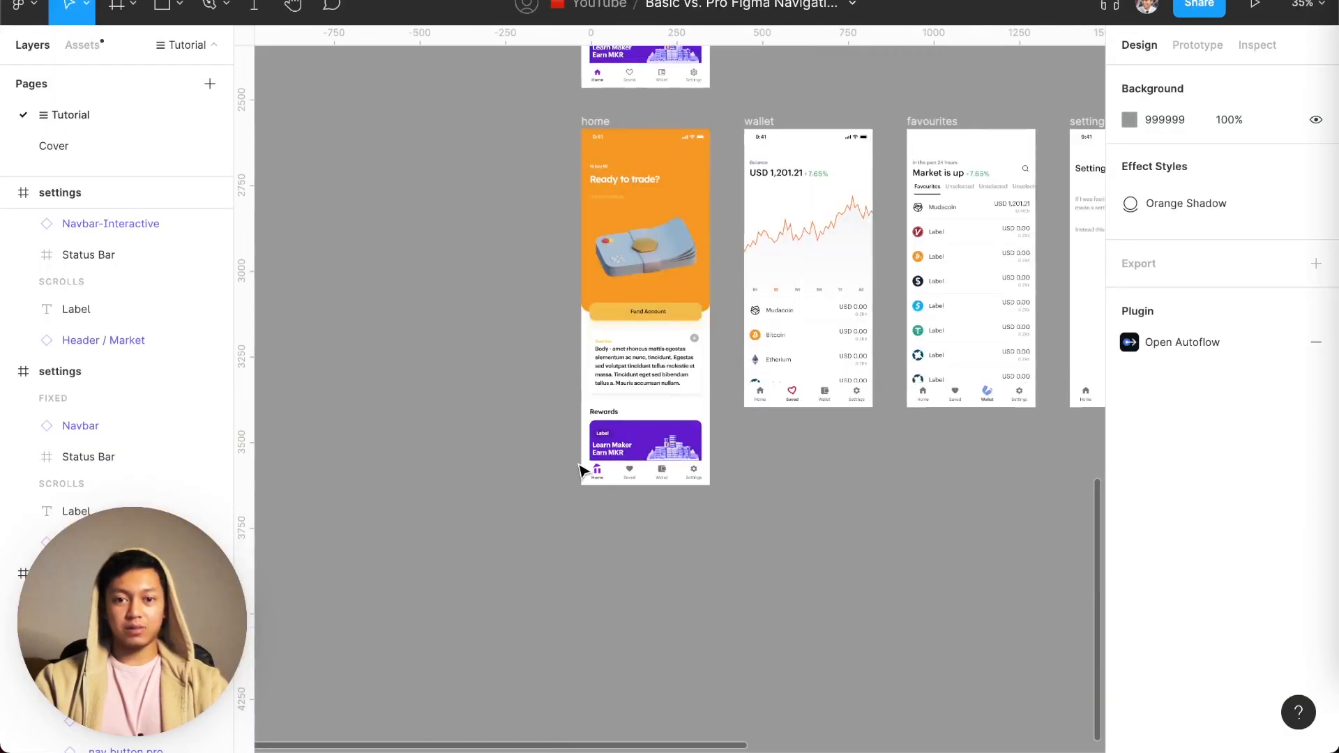
- Add a flow starting point named Pro to the duplicated home screen
{"action": "scroll", "coordinate": [582, 464], "scroll_direction": "up", "scroll_amount": 2}
{"action": "left_click", "coordinate": [545, 289]}
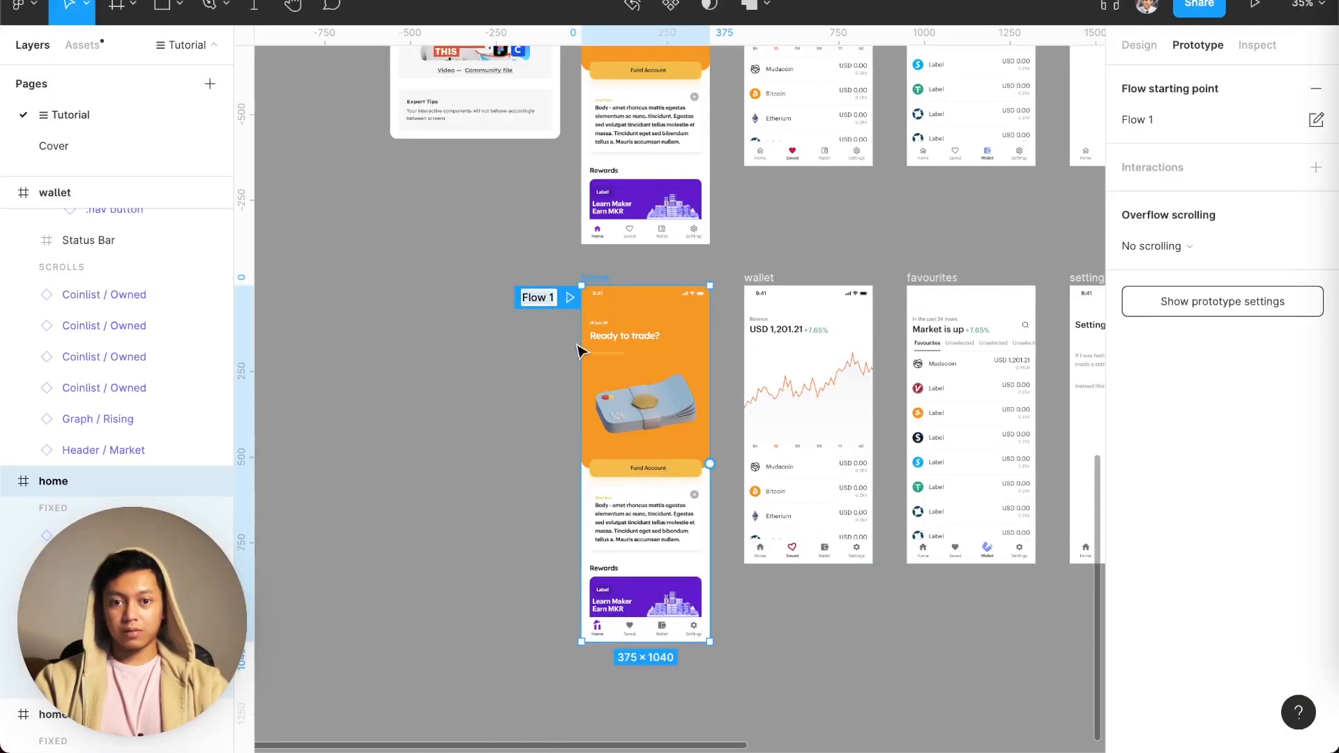
{"action": "key", "text": "super+a"}
{"action": "type", "text": "Pro"}
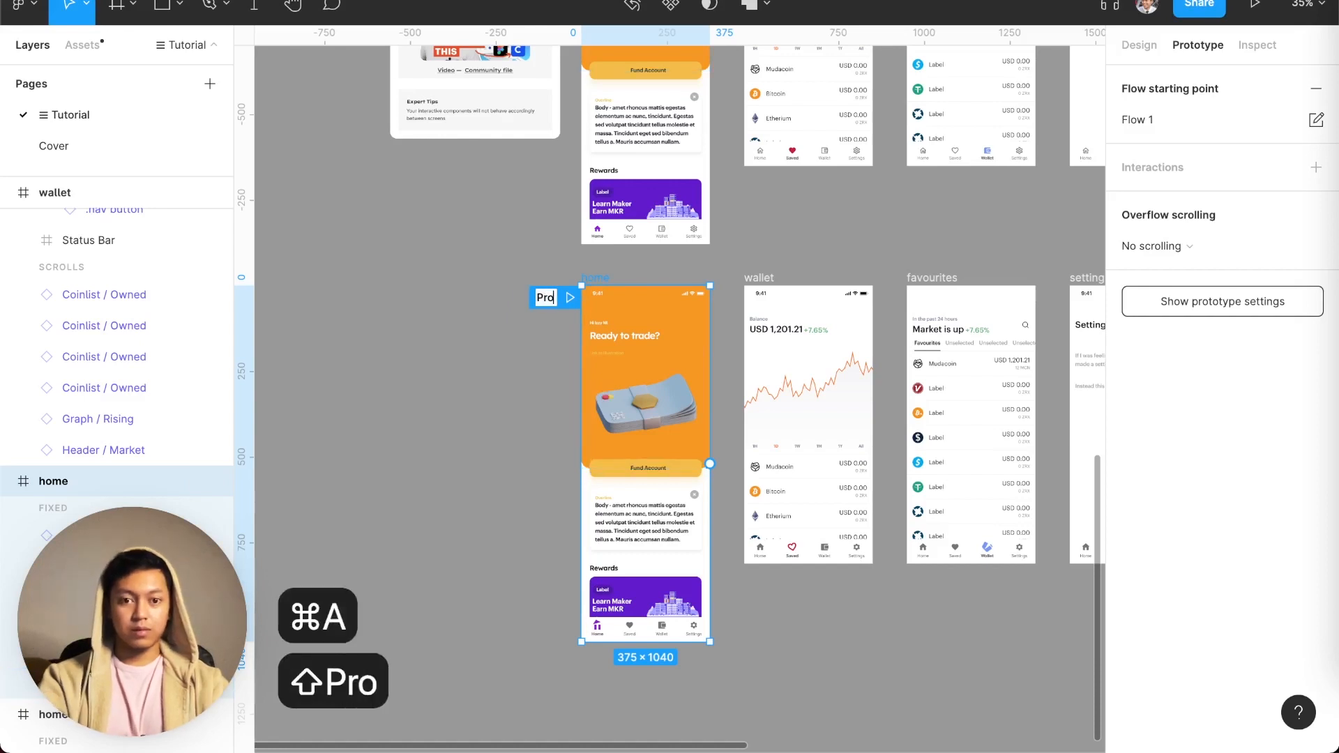
{"action": "key", "text": "Return"}
- Add a flow starting point to the original home screen and name it Basic
{"action": "scroll", "coordinate": [520, 276], "scroll_direction": "up", "scroll_amount": 3}
{"action": "scroll", "coordinate": [599, 173], "scroll_direction": "up", "scroll_amount": 3}
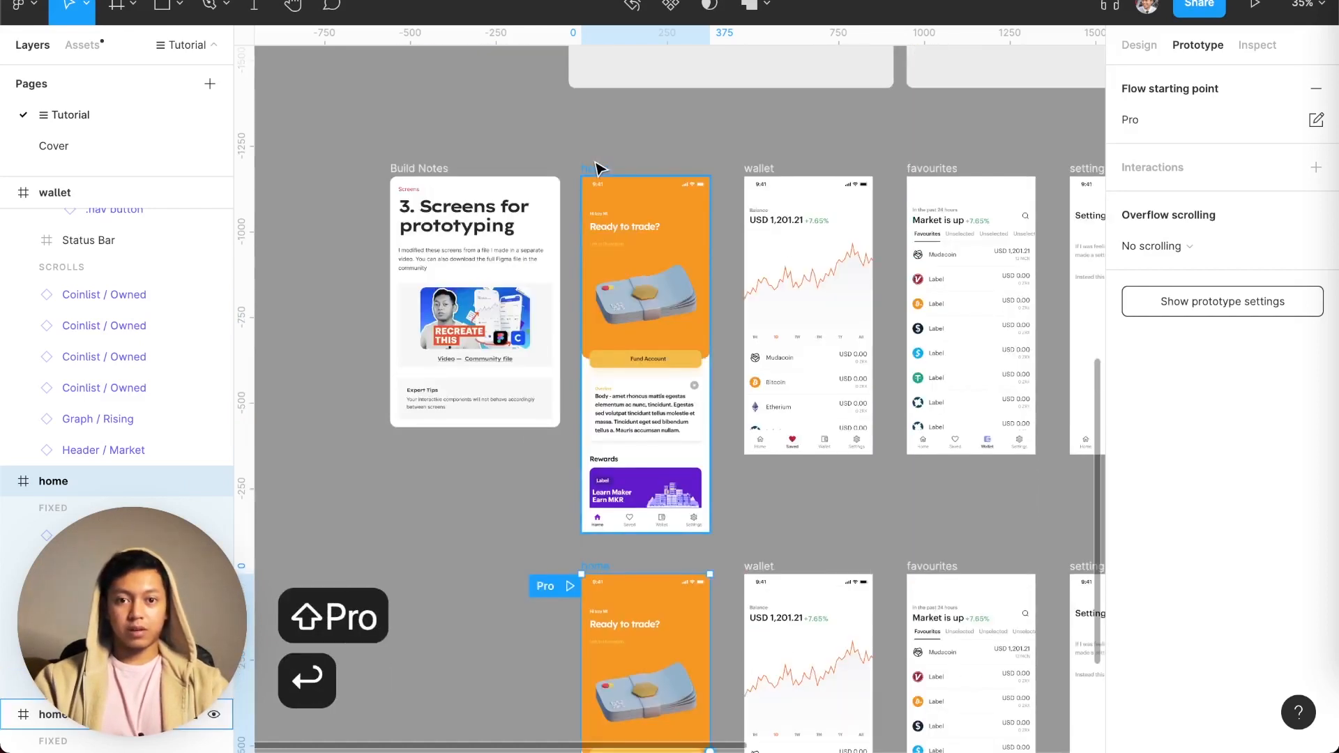
{"action": "left_click", "coordinate": [597, 171]}
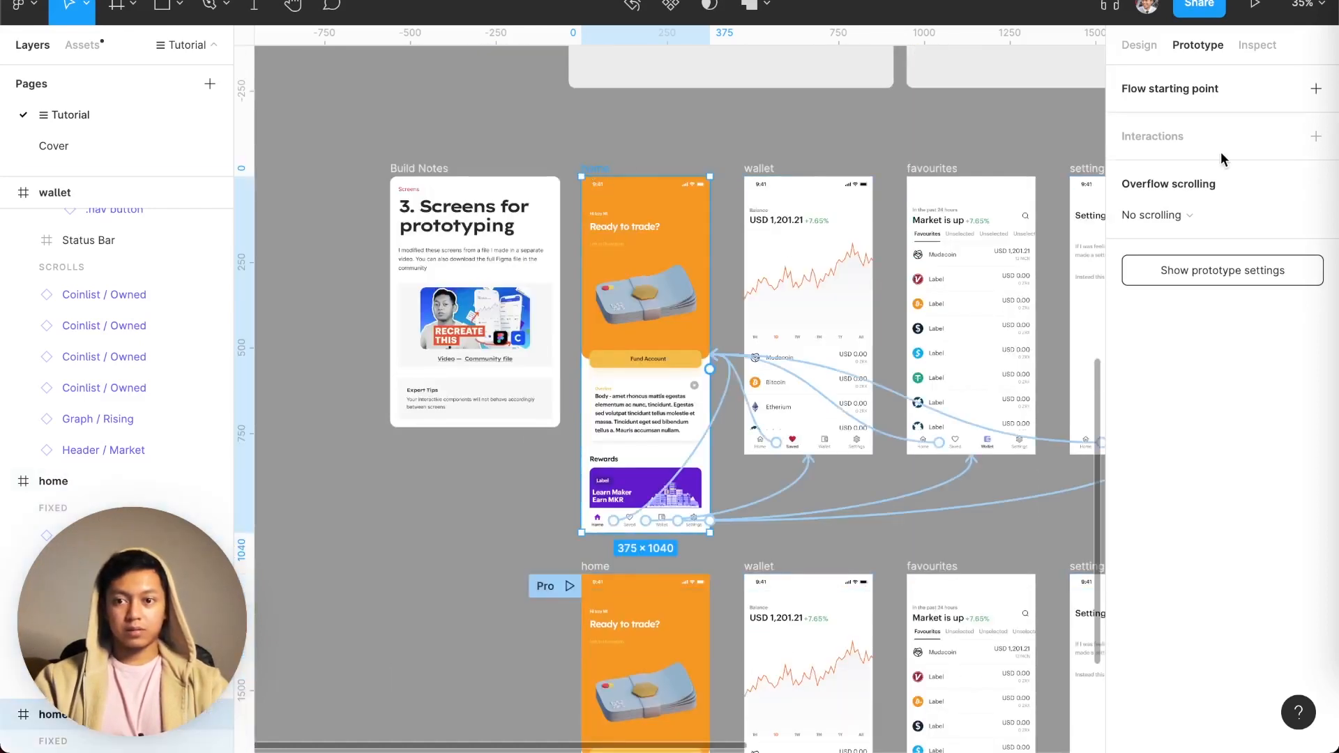
{"action": "left_click", "coordinate": [1316, 89]}
{"action": "double_click", "coordinate": [1164, 125]}
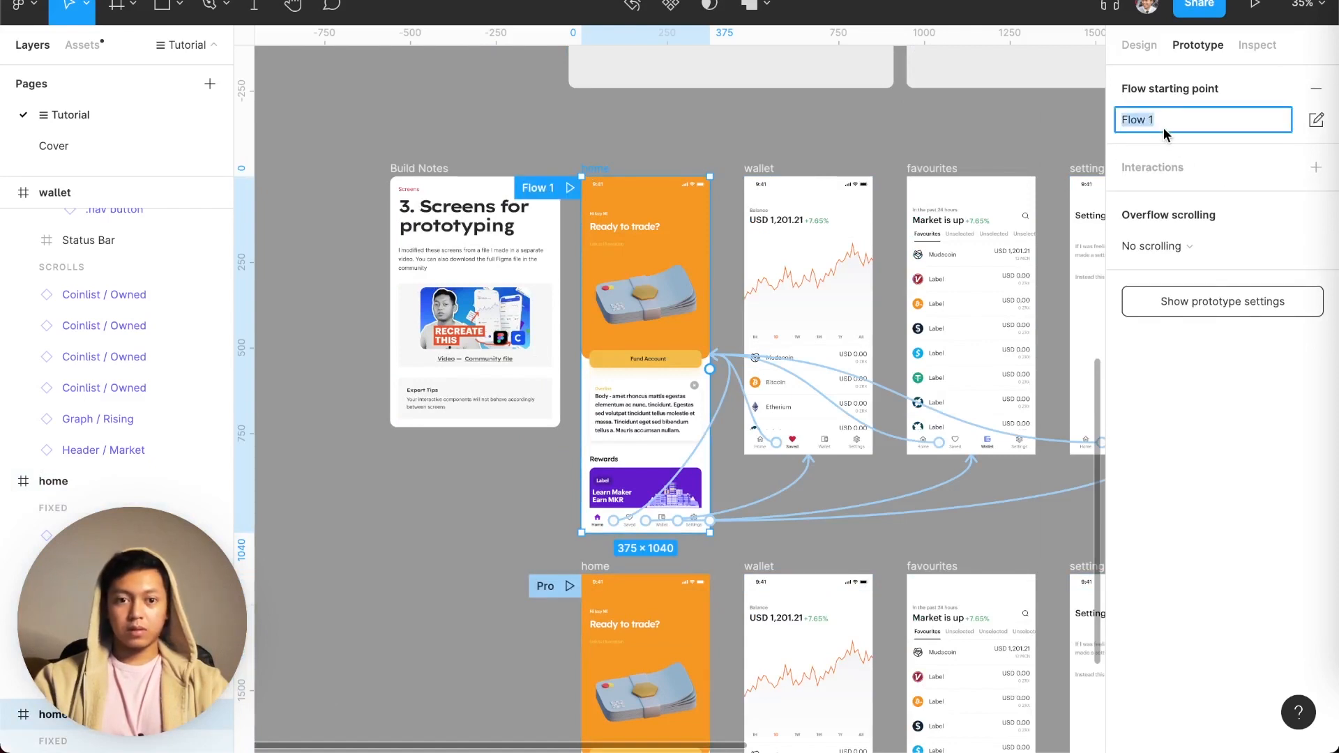
{"action": "type", "text": "Basic"}
{"action": "key", "text": "Return"}
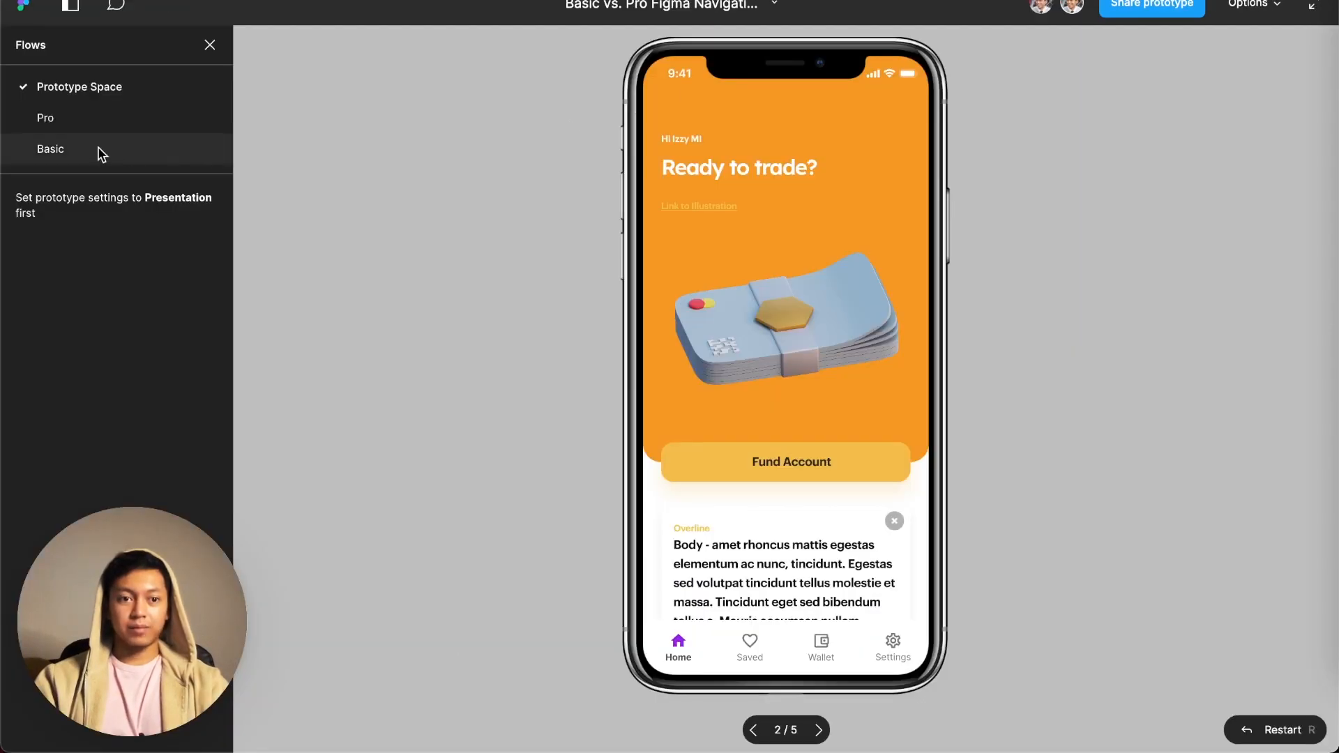
- Play the Pro flow and test the Navbar's Saved and Wallet buttons, restarting the prototype between attempts
{"action": "left_click", "coordinate": [97, 126]}
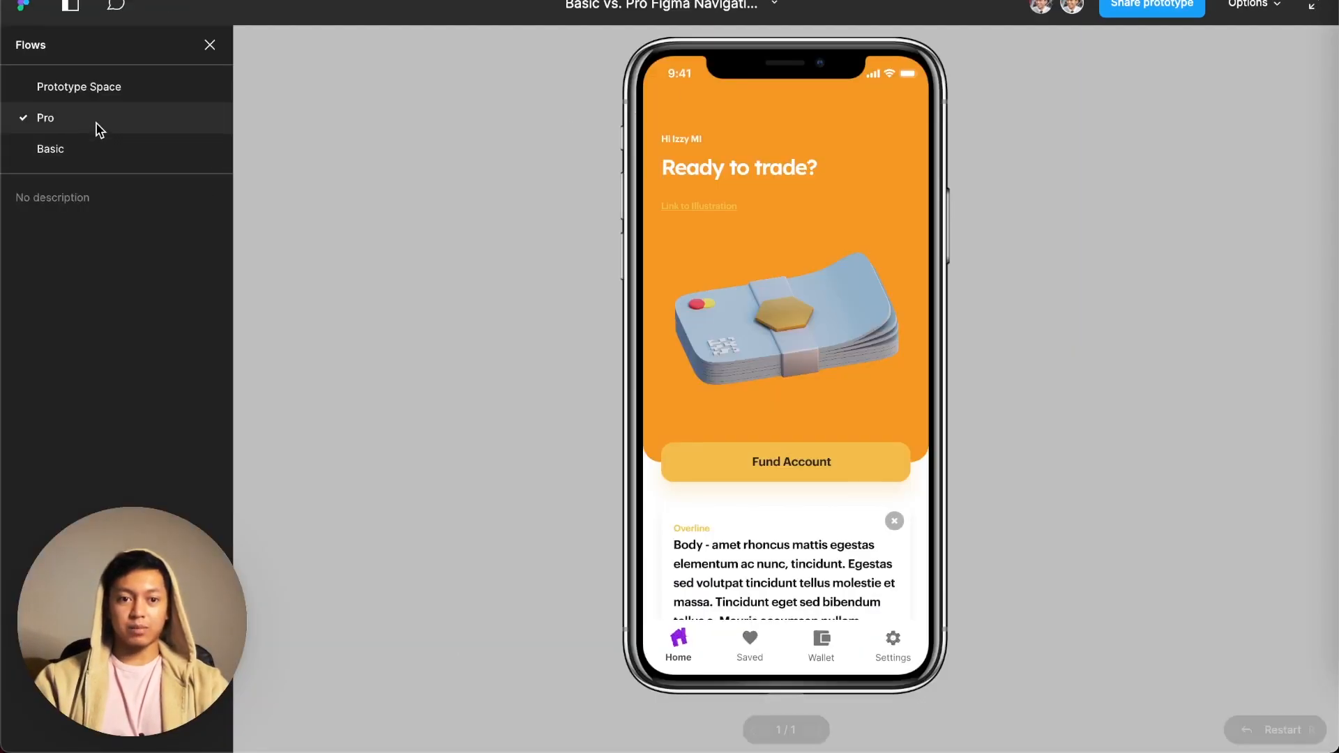
{"action": "left_click", "coordinate": [749, 640]}
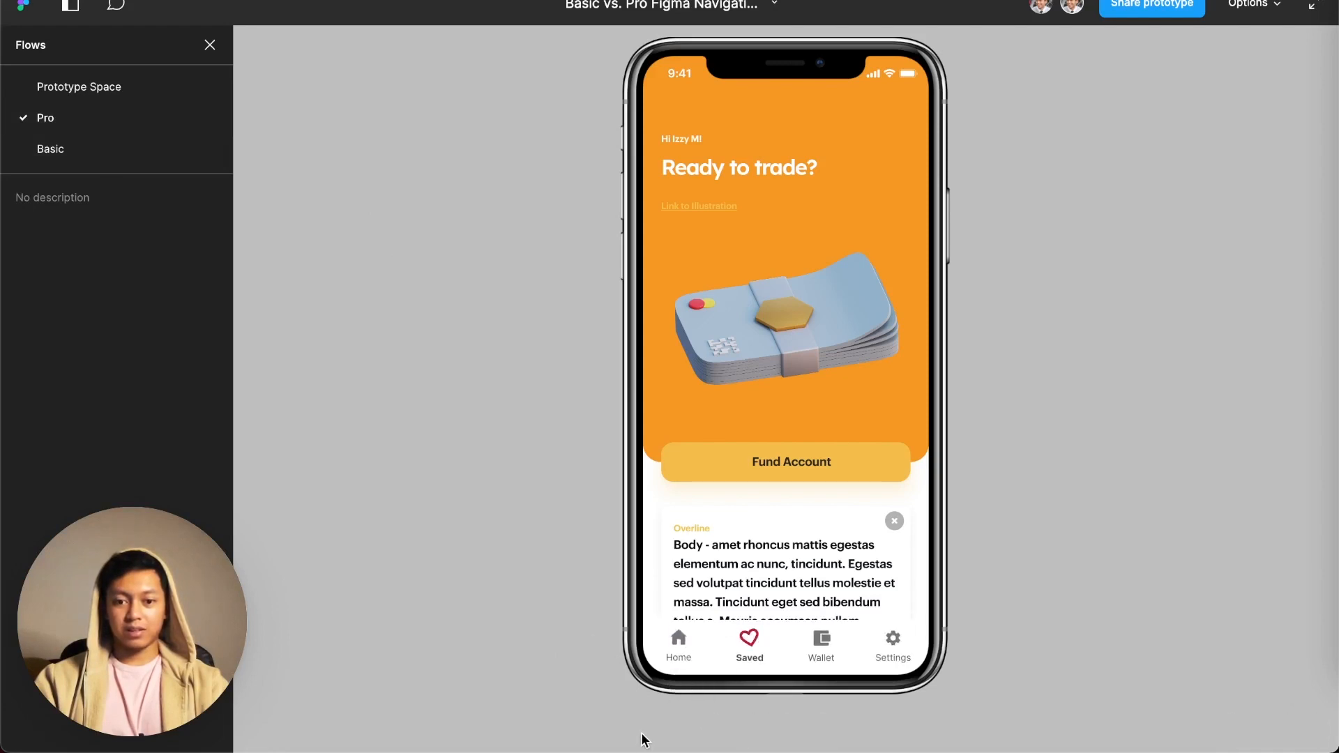
{"action": "left_click", "coordinate": [821, 641]}
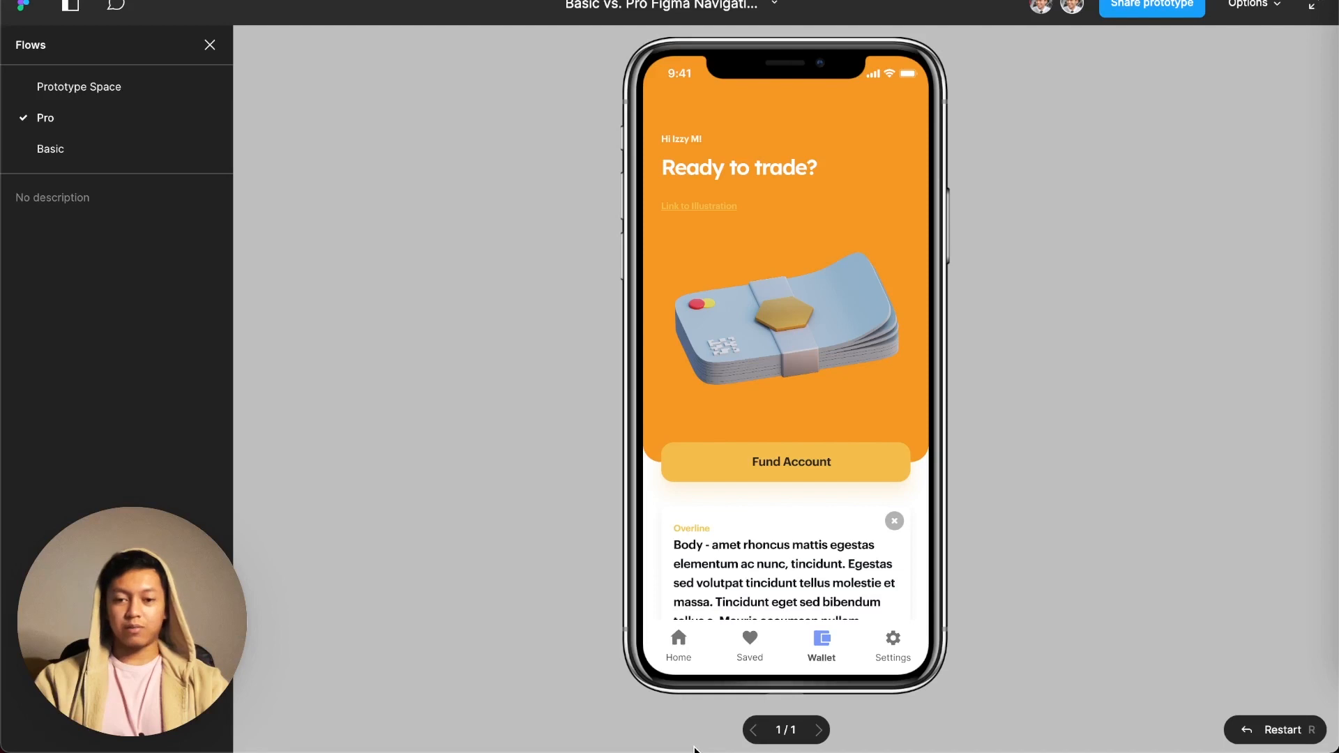
{"action": "key", "text": "r"}
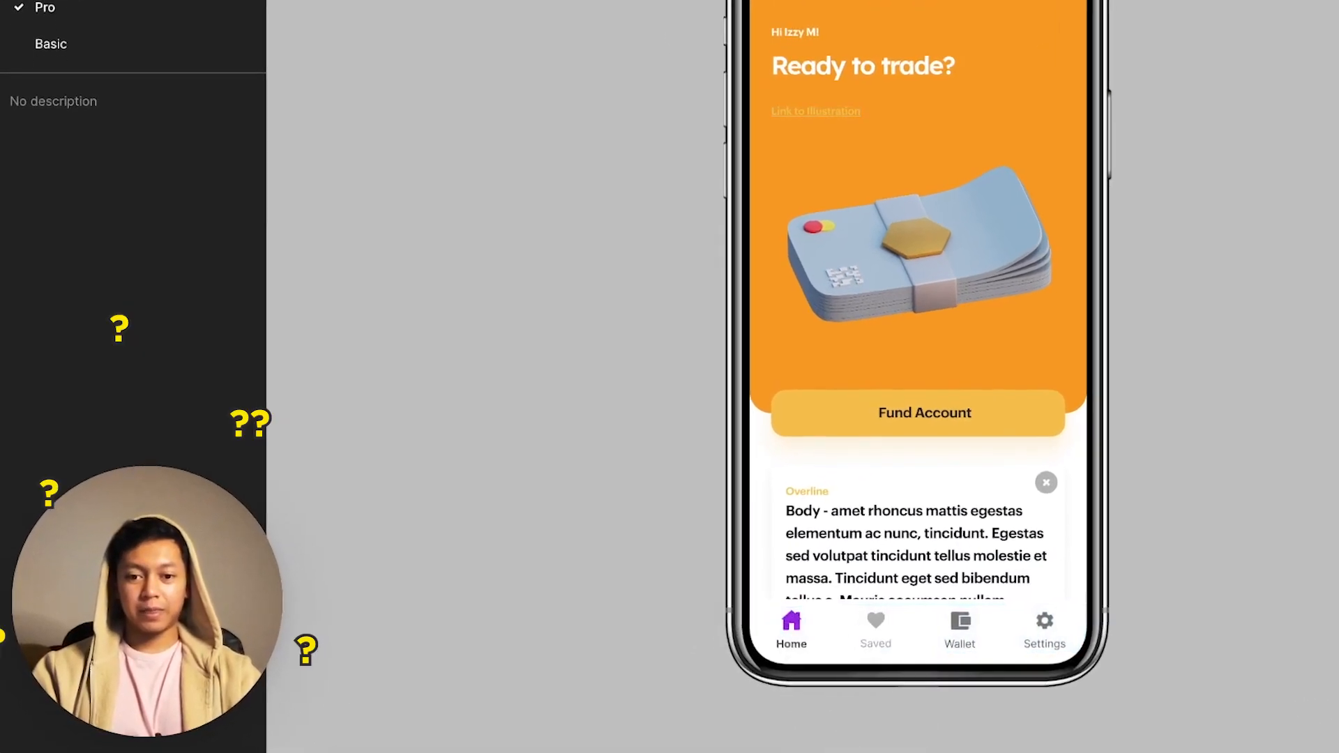
{"action": "left_click", "coordinate": [833, 636]}
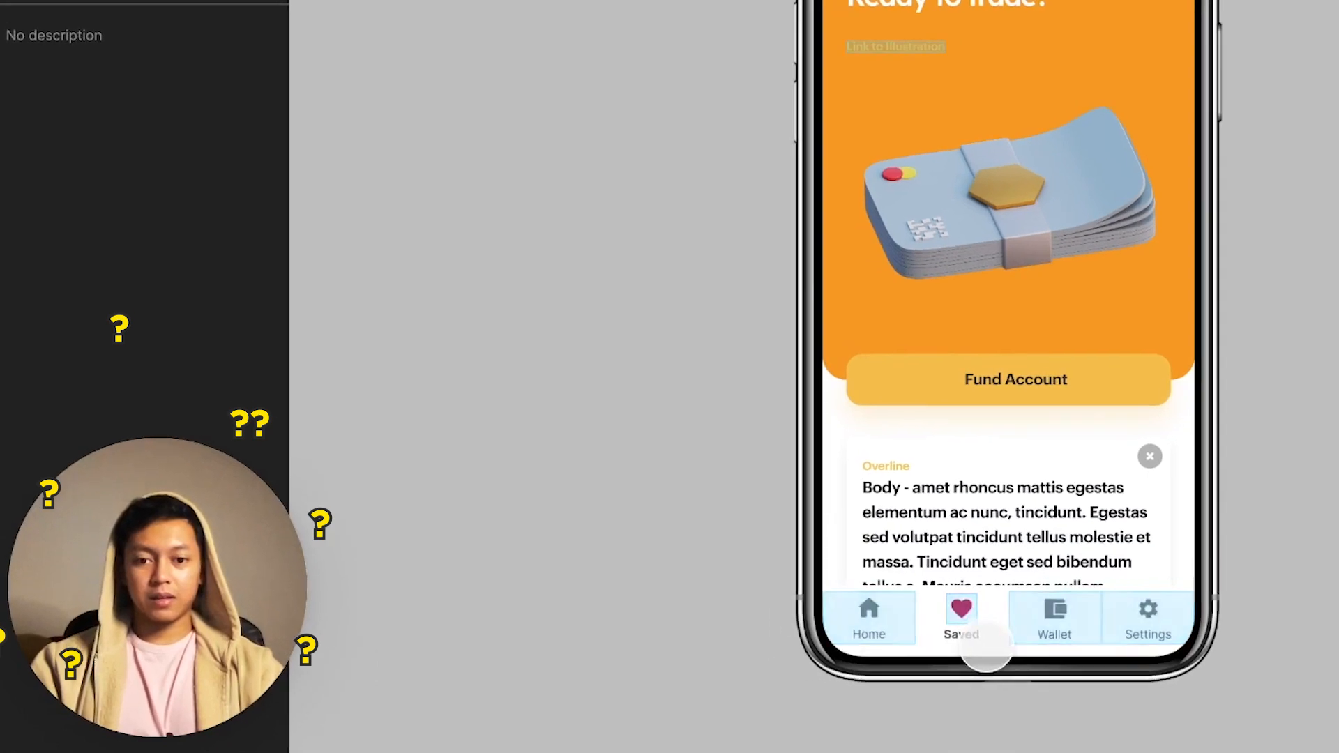
{"action": "key", "text": "r"}
{"action": "left_click", "coordinate": [1025, 636]}
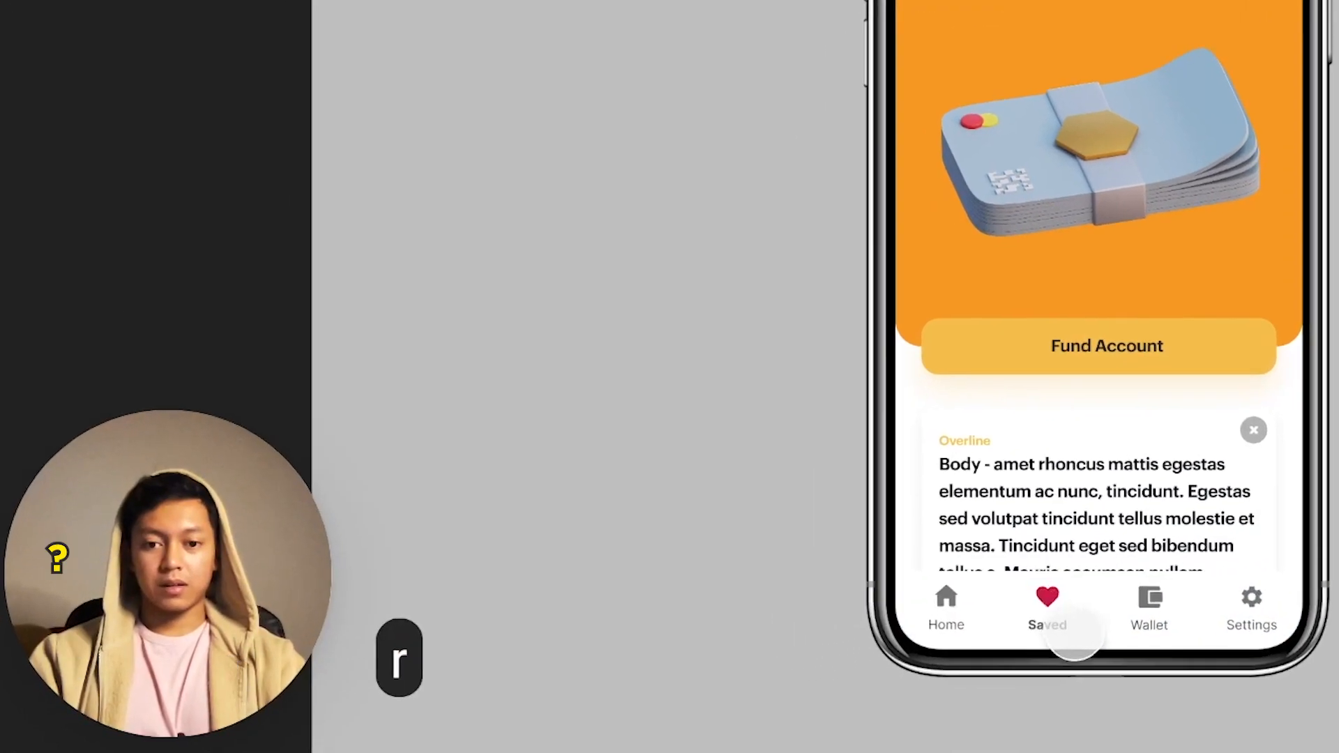
{"action": "left_click", "coordinate": [1093, 640]}
{"action": "key", "text": "r"}
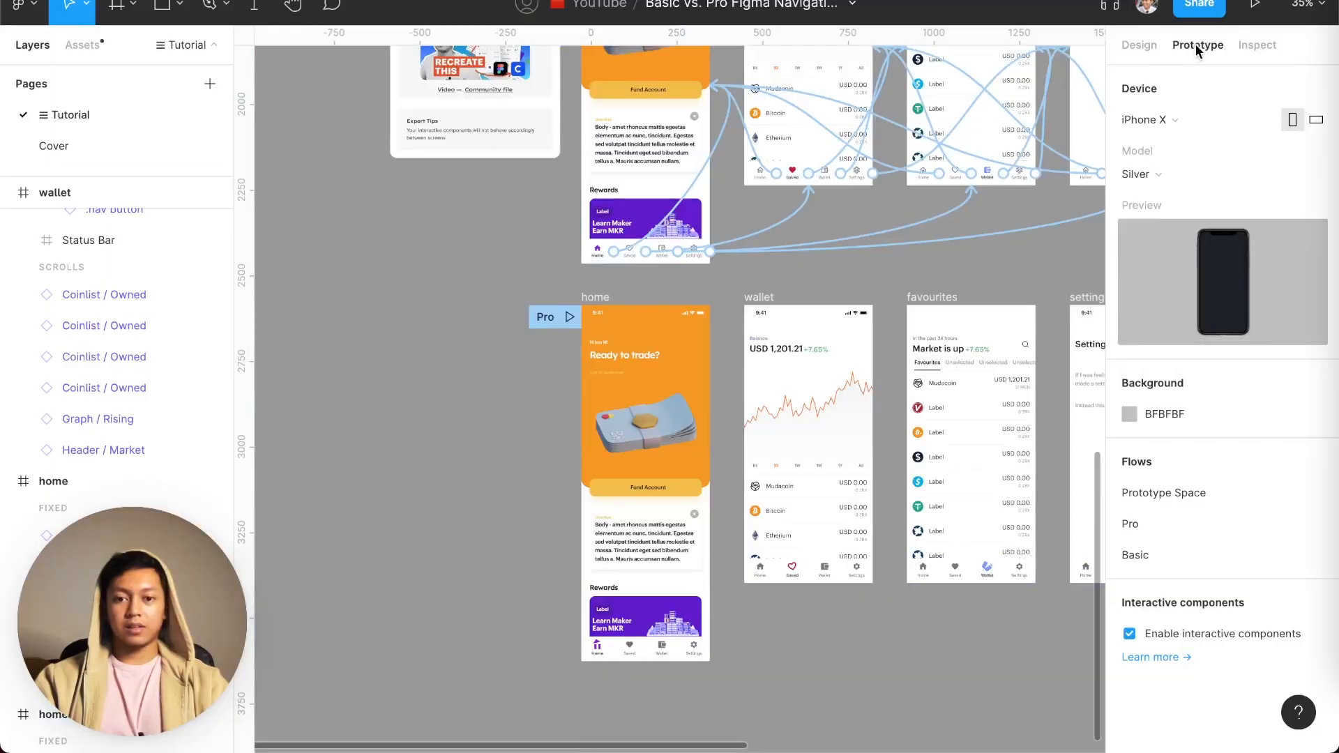
- Link the Saved button in the duplicated home screen's Navbar to the wallet screen with an on-tap Navigate to interaction
{"action": "scroll", "coordinate": [747, 632], "scroll_direction": "down", "scroll_amount": 1}
{"action": "left_click", "coordinate": [644, 634]}
{"action": "key", "text": "shift+2"}
{"action": "left_click", "coordinate": [1137, 45]}
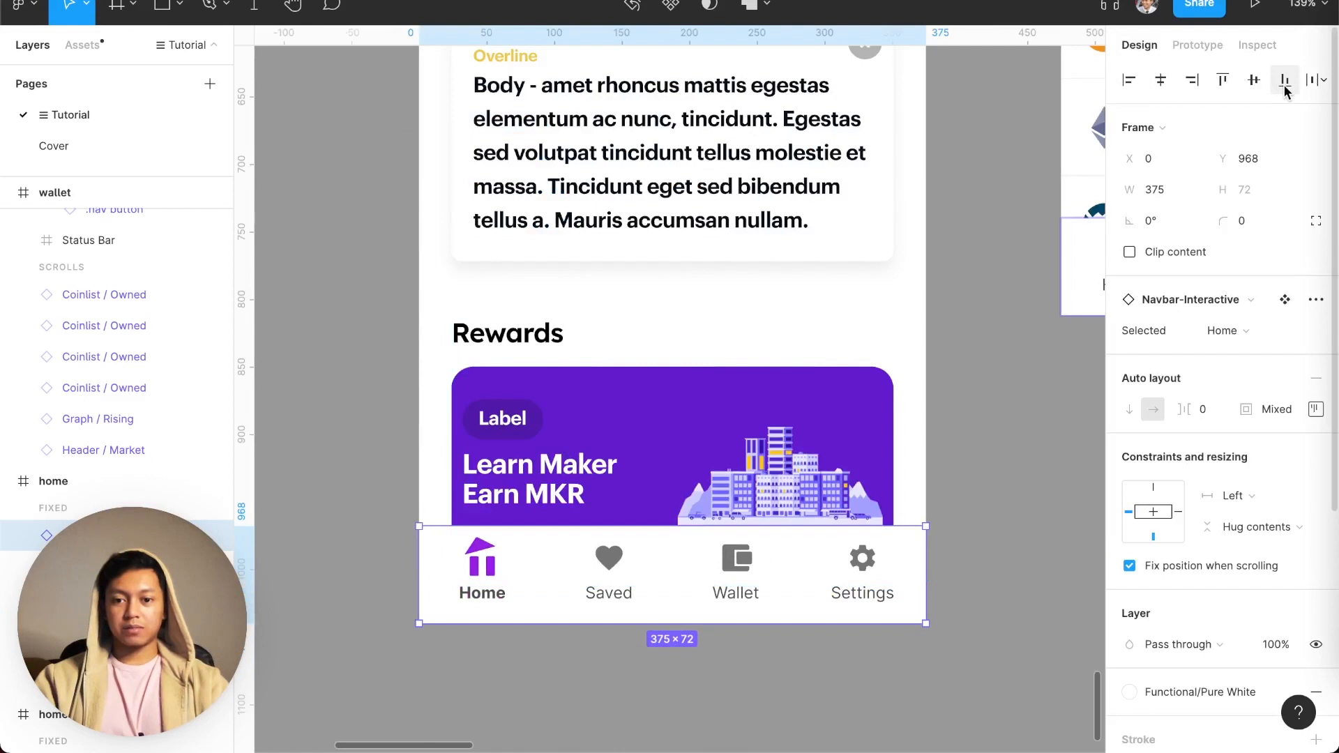
{"action": "scroll", "coordinate": [565, 642], "scroll_direction": "down", "scroll_amount": 6}
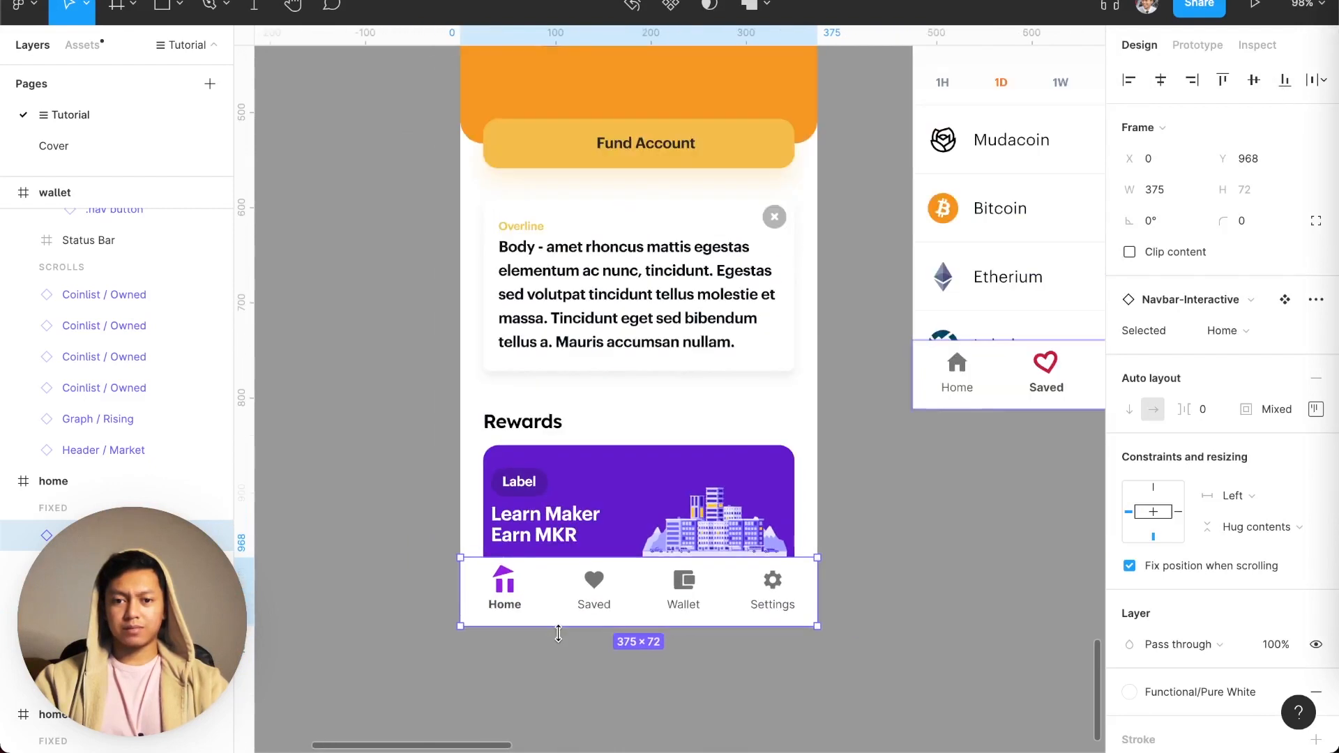
{"action": "scroll", "coordinate": [558, 632], "scroll_direction": "right", "scroll_amount": 3}
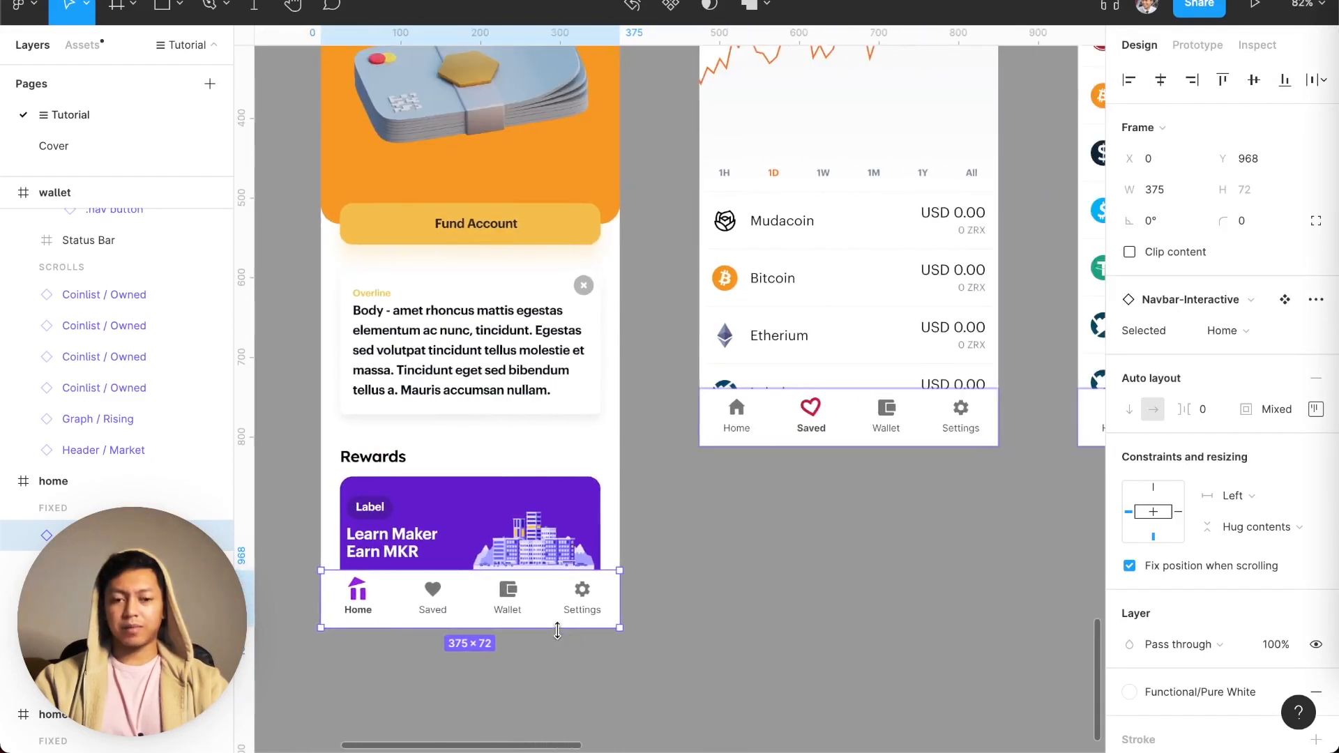
{"action": "scroll", "coordinate": [530, 625], "scroll_direction": "left", "scroll_amount": 3}
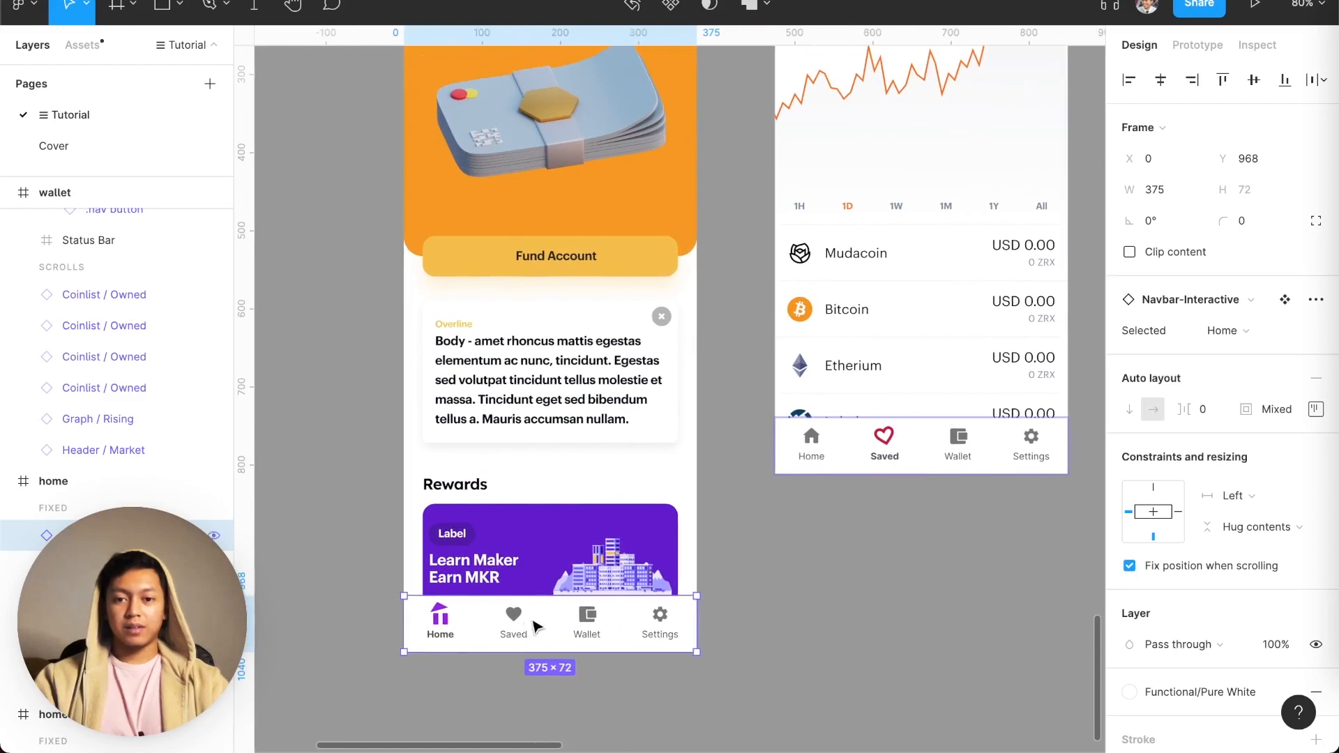
{"action": "left_click", "coordinate": [528, 623]}
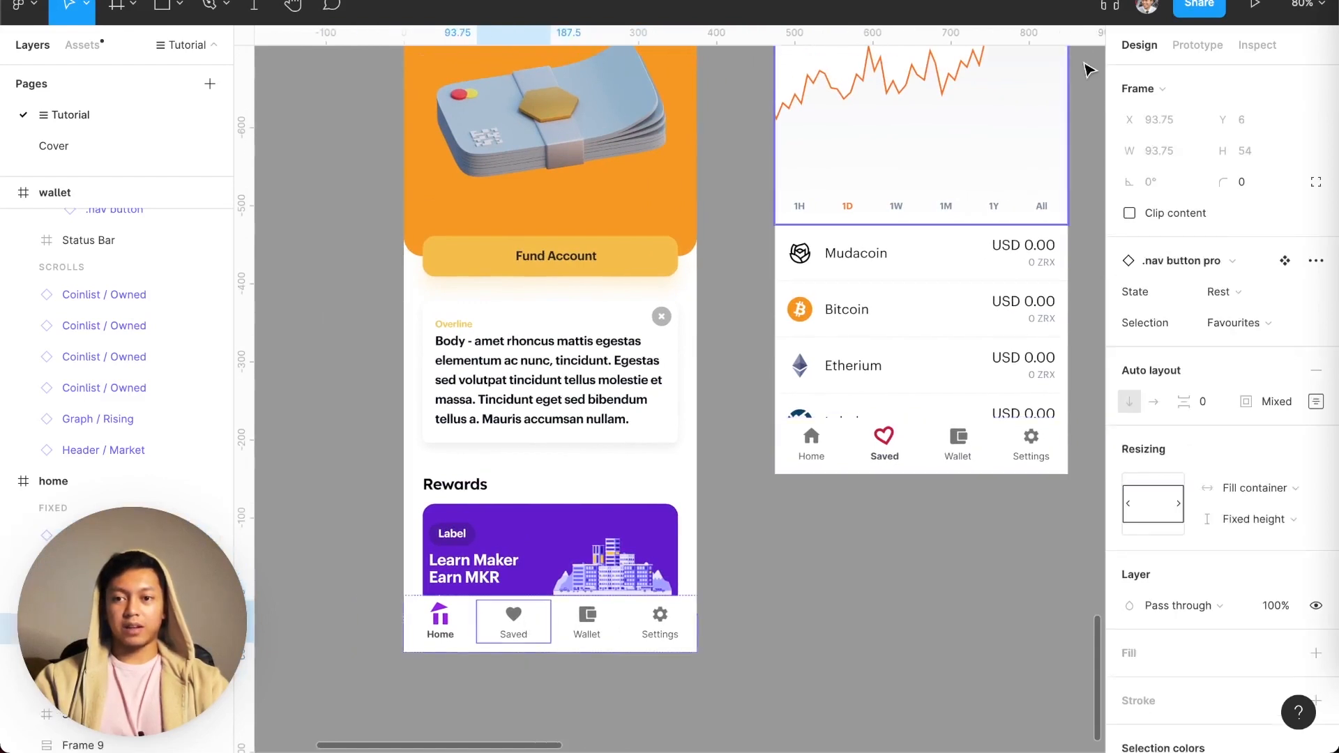
{"action": "left_click", "coordinate": [1198, 48]}
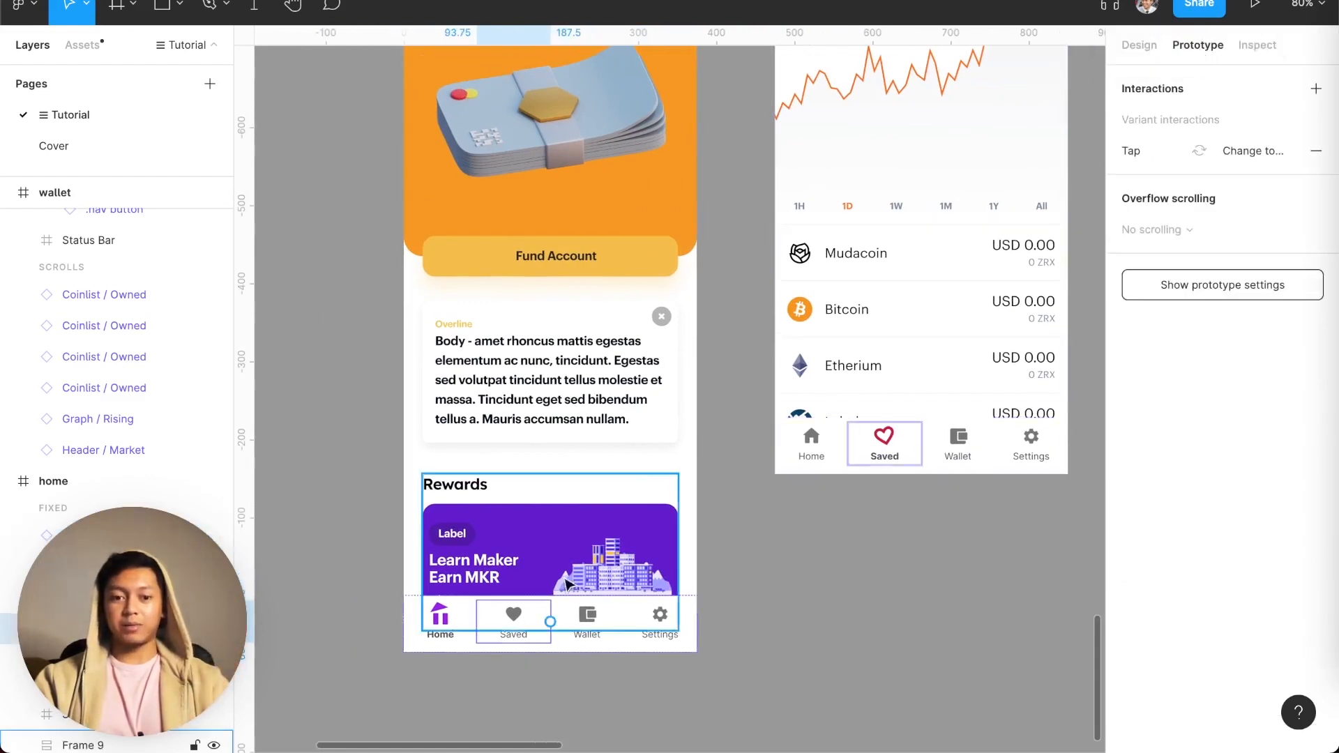
{"action": "left_click_drag", "start_coordinate": [551, 621], "coordinate": [984, 457]}
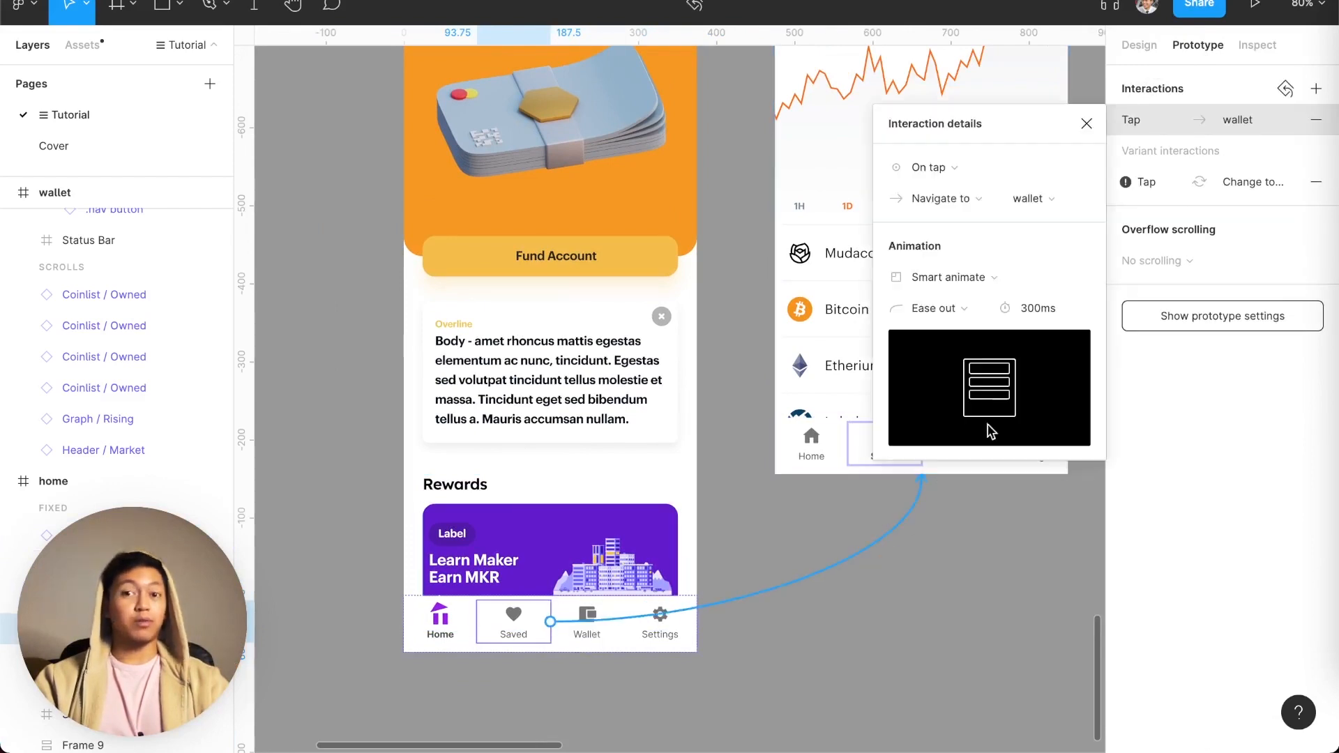
{"action": "scroll", "coordinate": [614, 494], "scroll_direction": "right", "scroll_amount": 2}
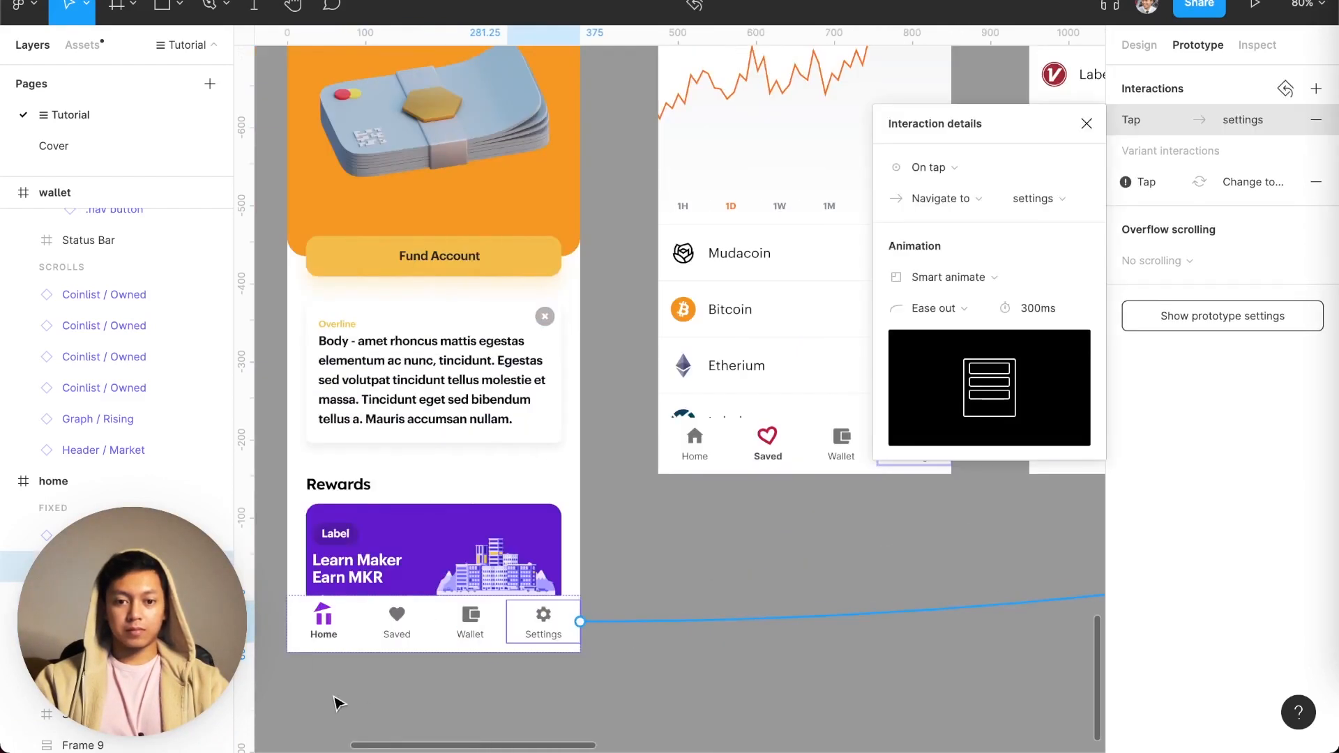
- Paste the linked Navbar-Interactive onto the duplicated settings screen and change its Selected variant to match that screen
{"action": "key", "text": "alt+shift+super+v"}
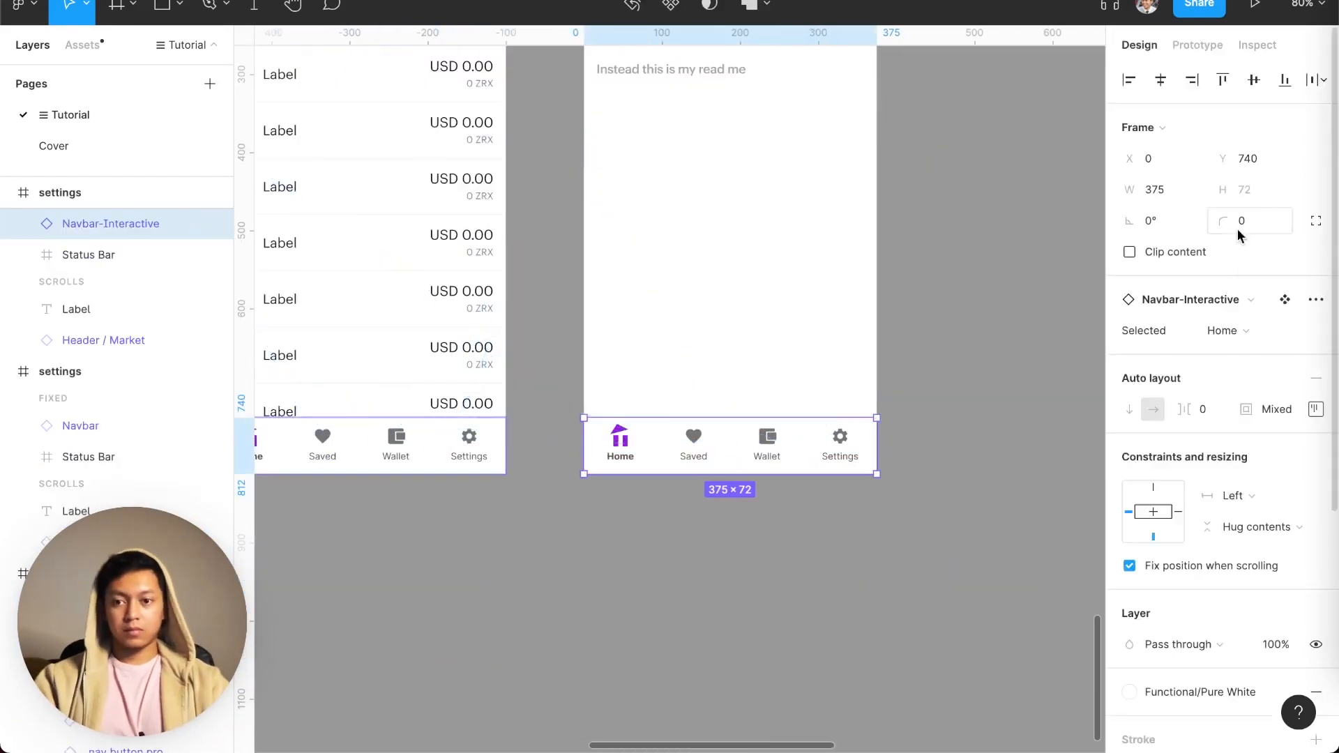
{"action": "left_click", "coordinate": [1248, 330]}
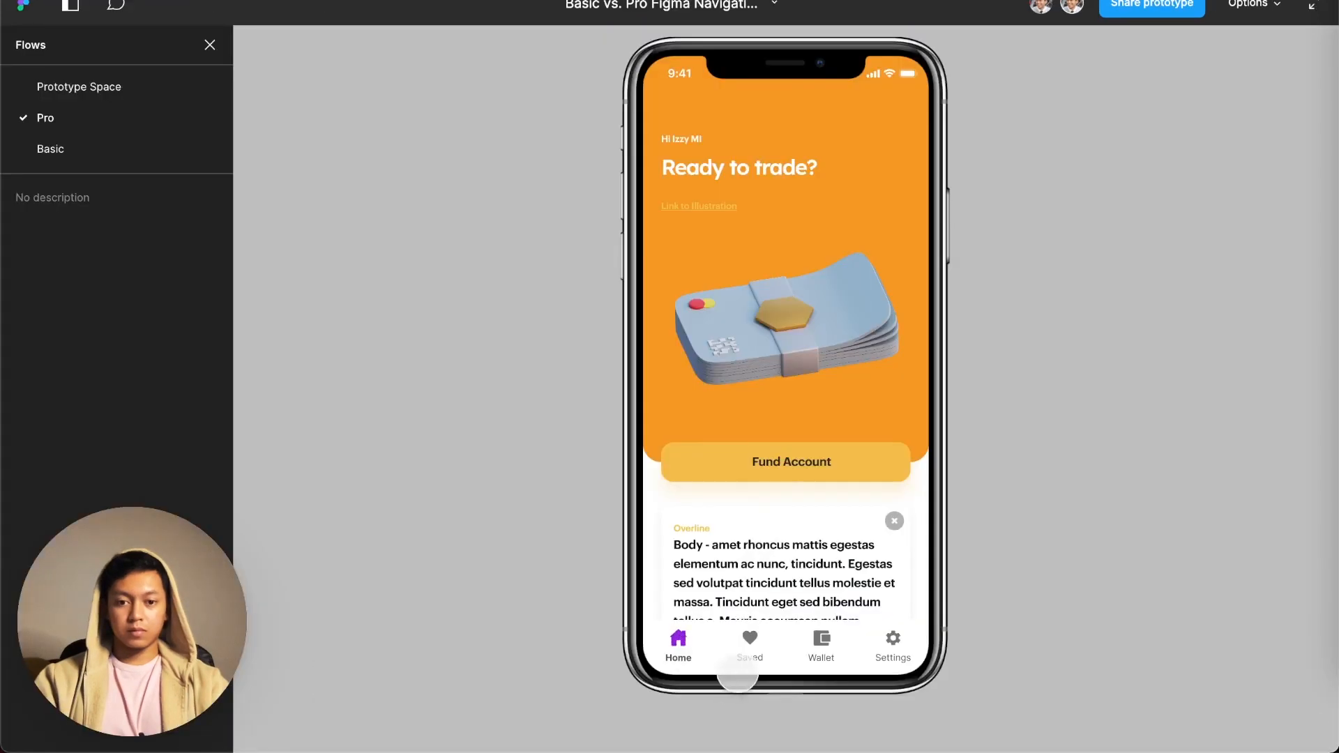
- Play the Pro flow and test the Navbar's Saved, Wallet and Settings buttons in order
{"action": "left_click", "coordinate": [748, 649]}
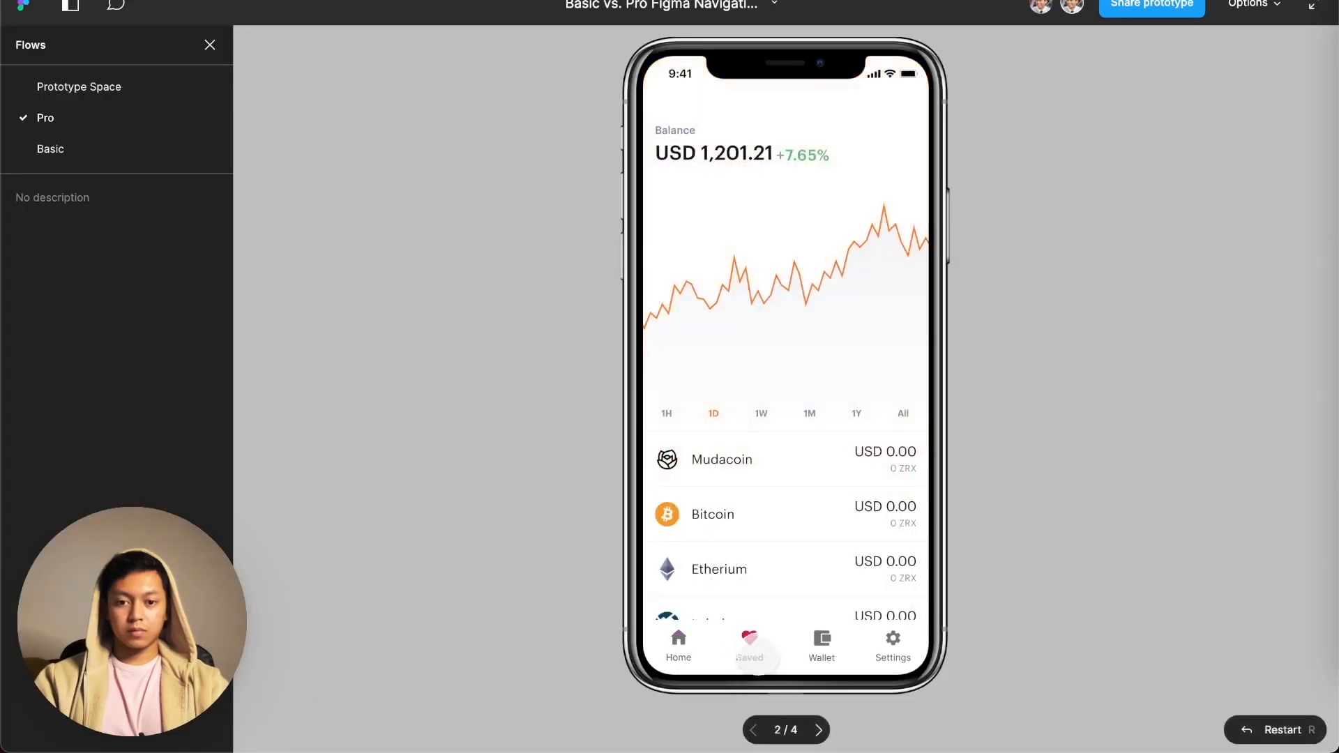
{"action": "left_click", "coordinate": [823, 645]}
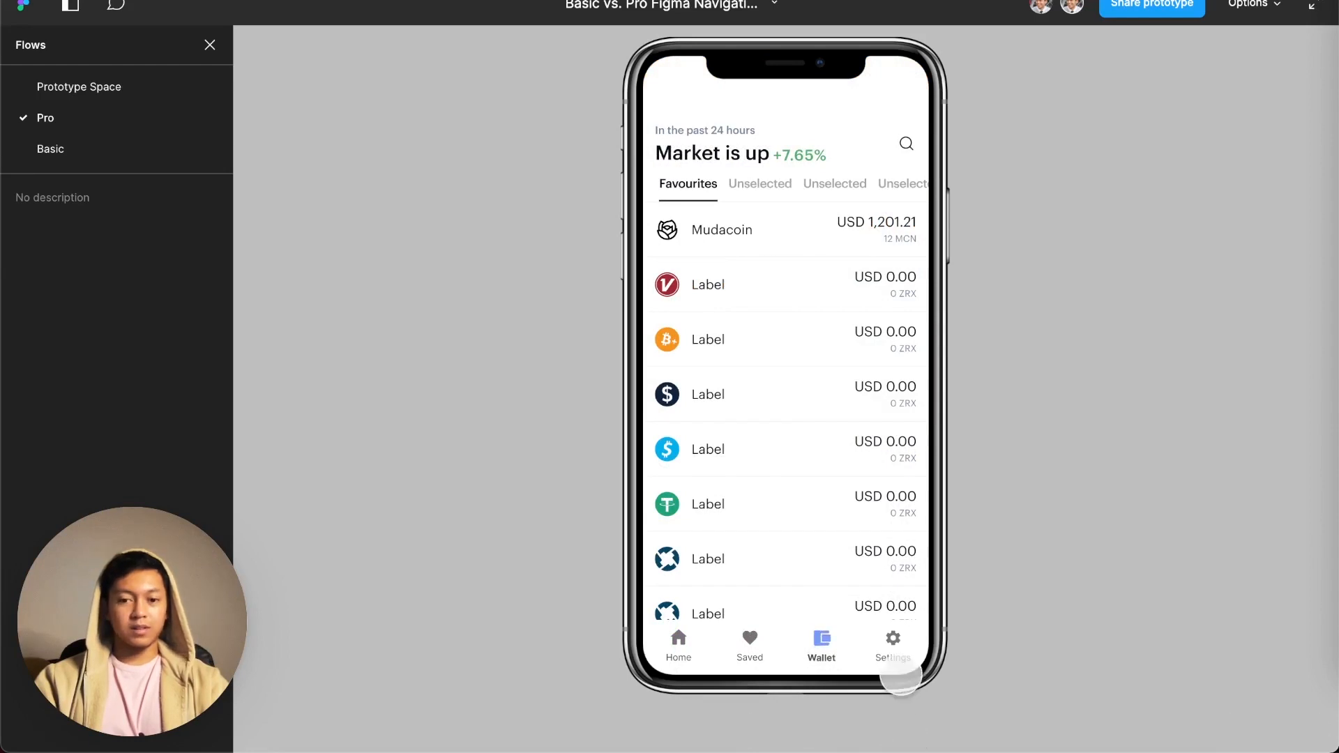
{"action": "left_click", "coordinate": [897, 655]}
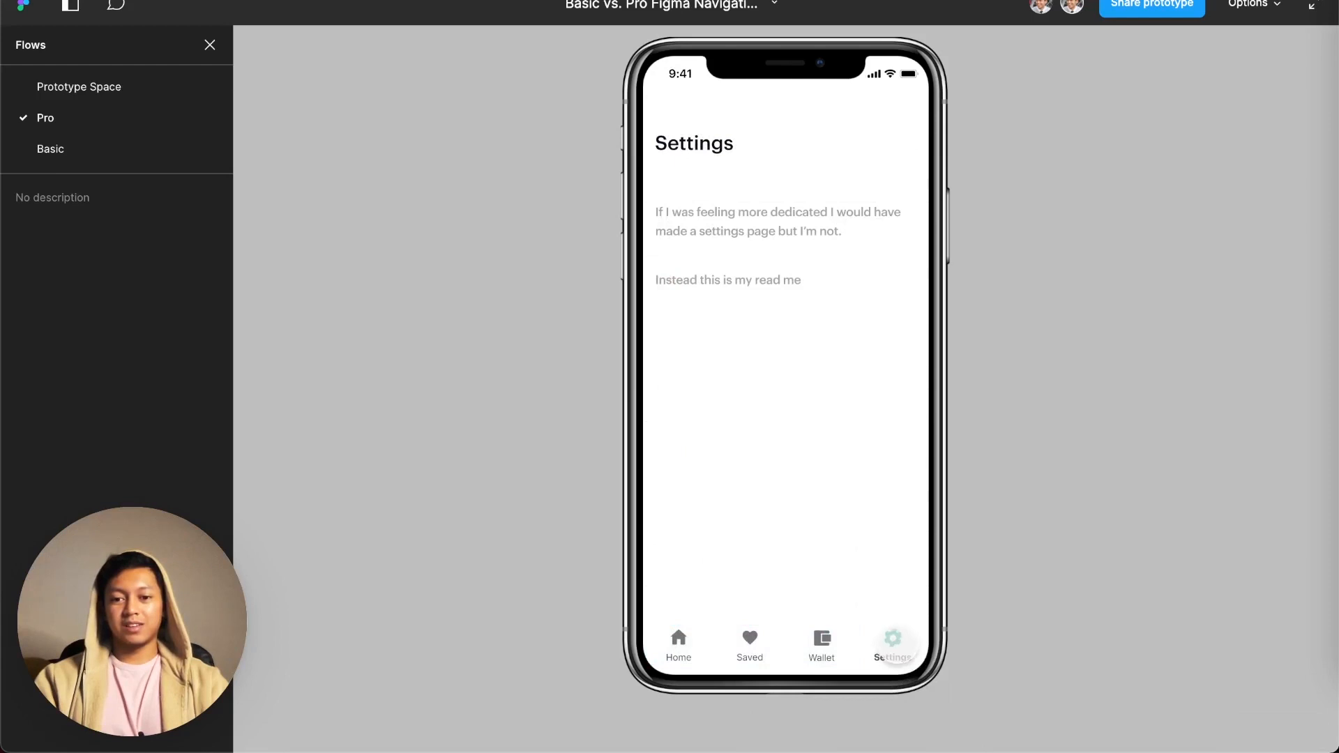
- Turn off the hotspot hints on click for the prototype preview
{"action": "left_click", "coordinate": [1259, 5]}
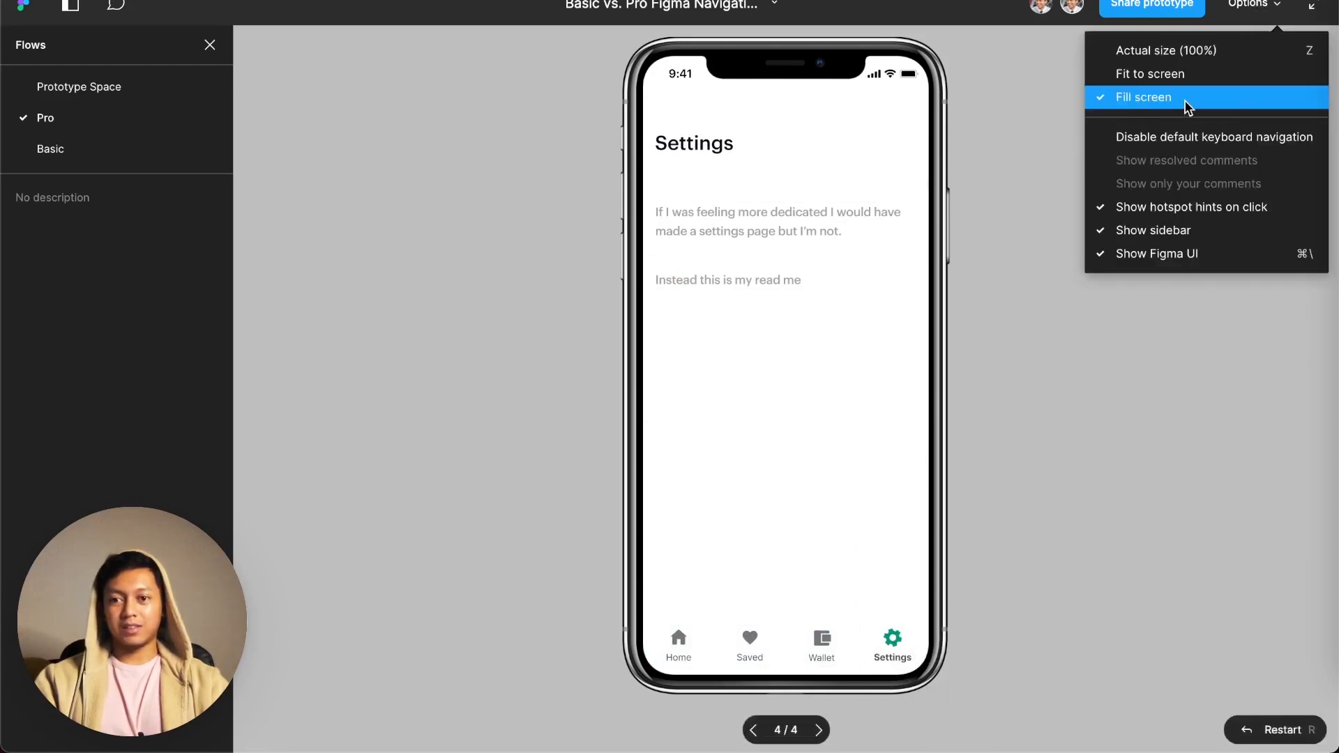
{"action": "left_click", "coordinate": [1154, 212]}
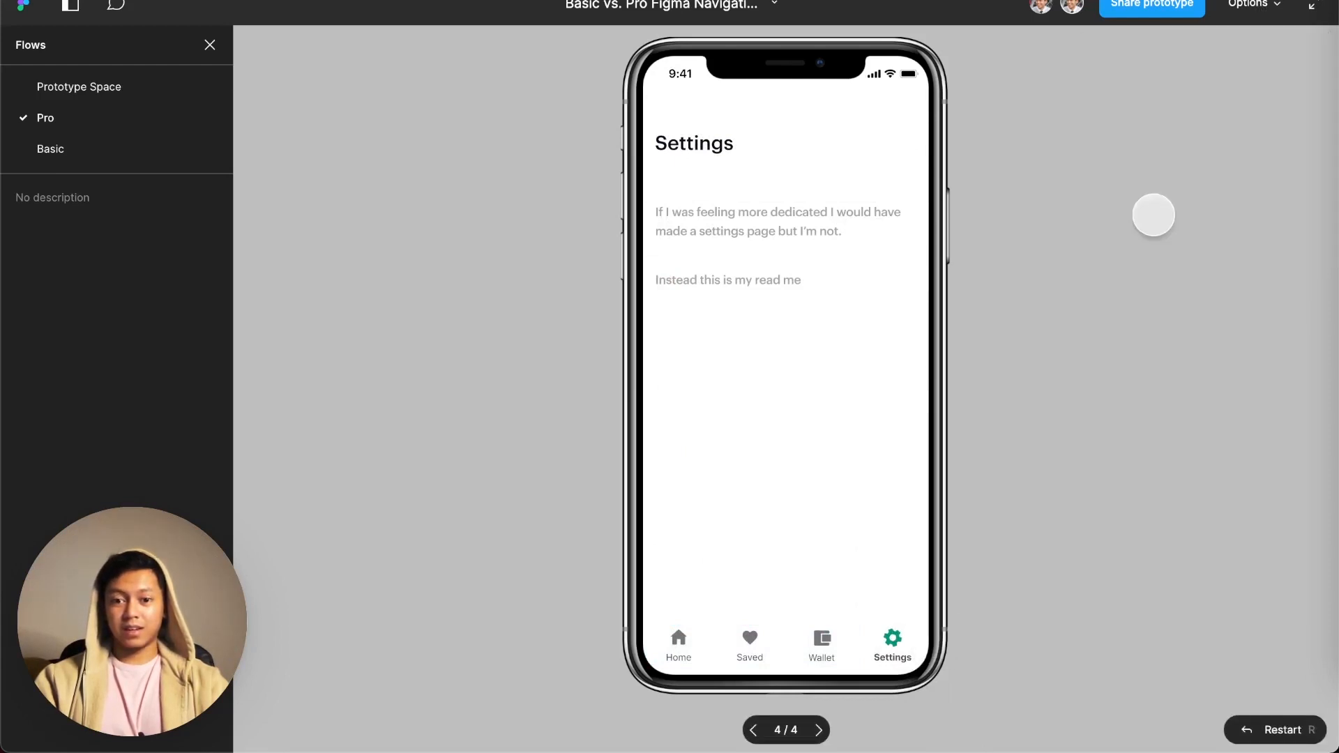
- Retest the Pro flow's Navbar by switching repeatedly between the Wallet, Saved, Home and Settings screens to examine the icon transitions
{"action": "left_click", "coordinate": [836, 644]}
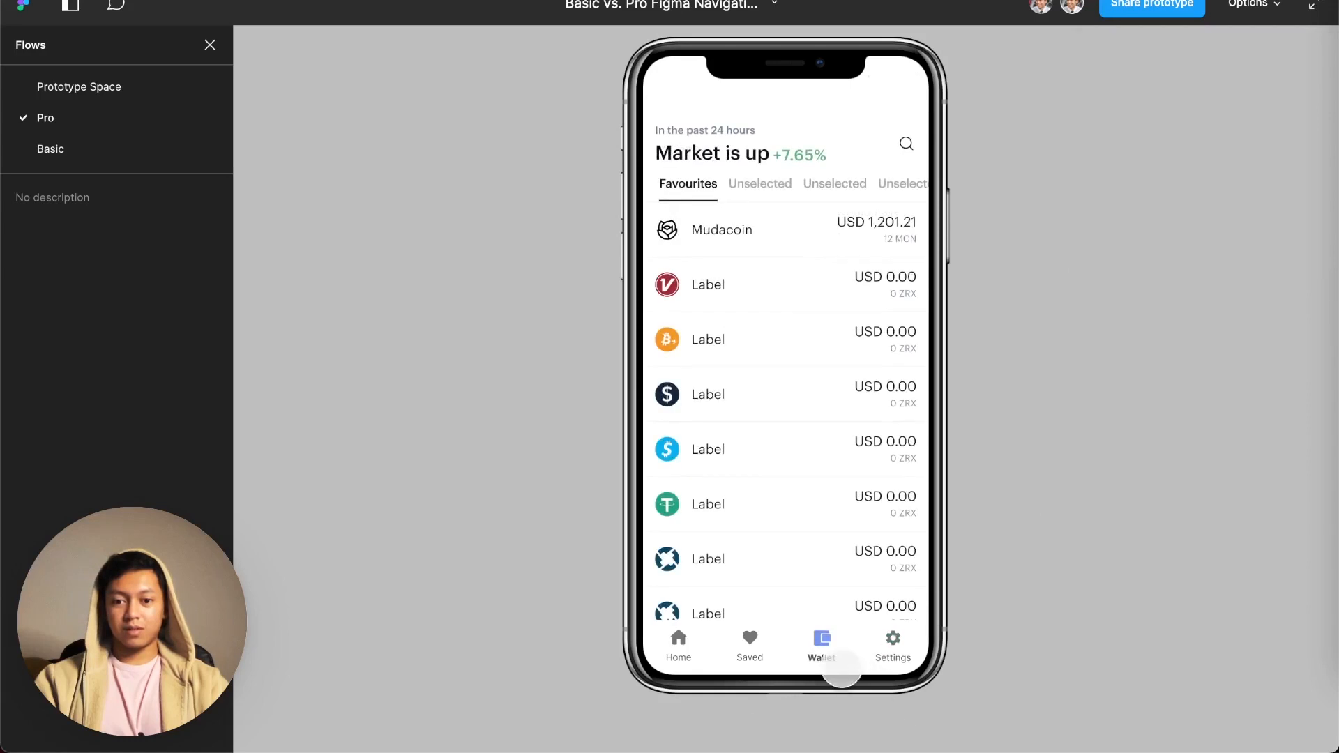
{"action": "left_click", "coordinate": [749, 642]}
{"action": "left_click", "coordinate": [690, 655]}
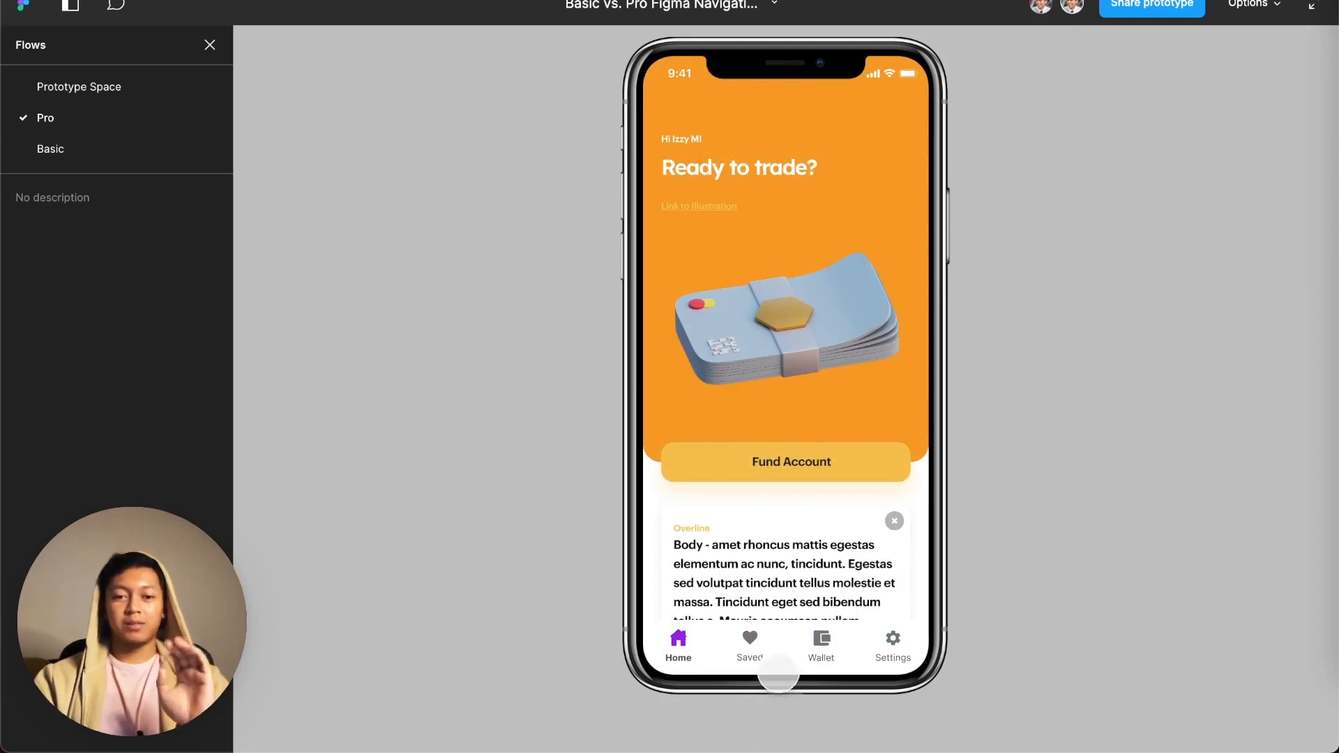
{"action": "left_click", "coordinate": [760, 652]}
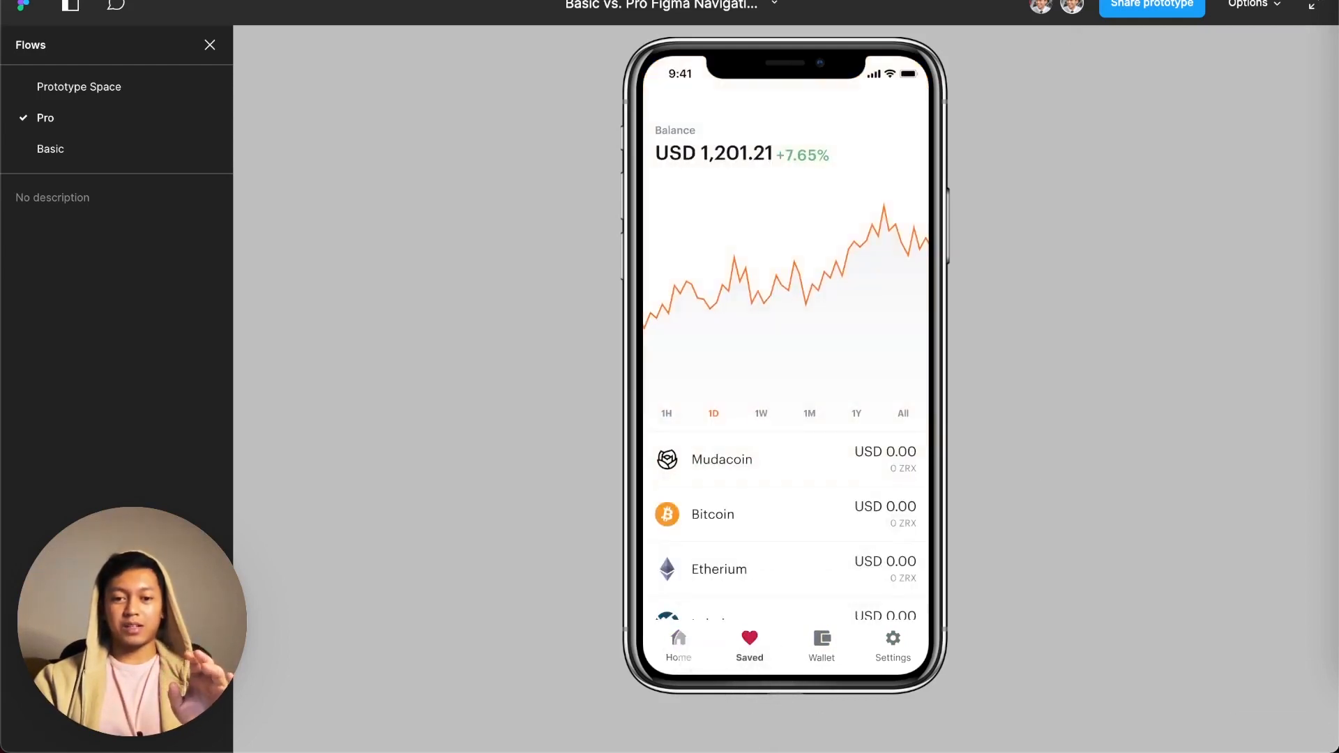
{"action": "left_click", "coordinate": [697, 656]}
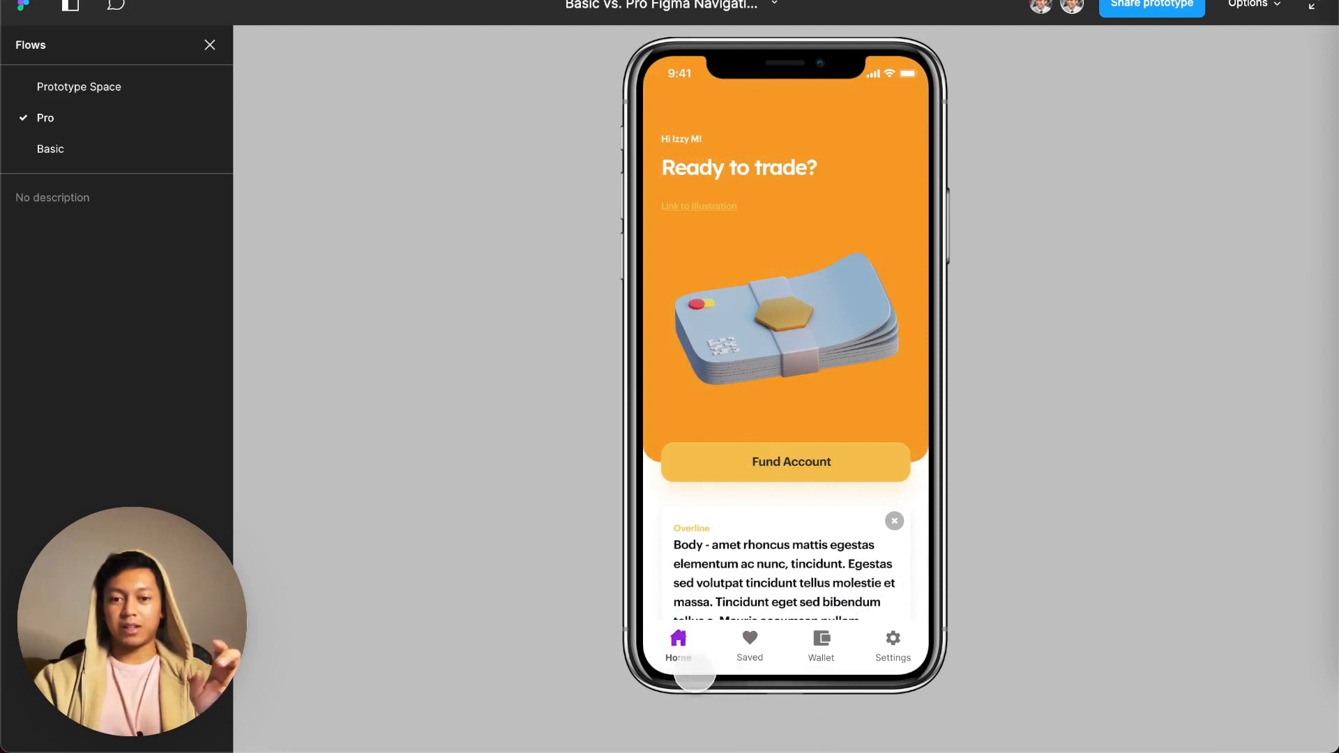
{"action": "left_click", "coordinate": [750, 643]}
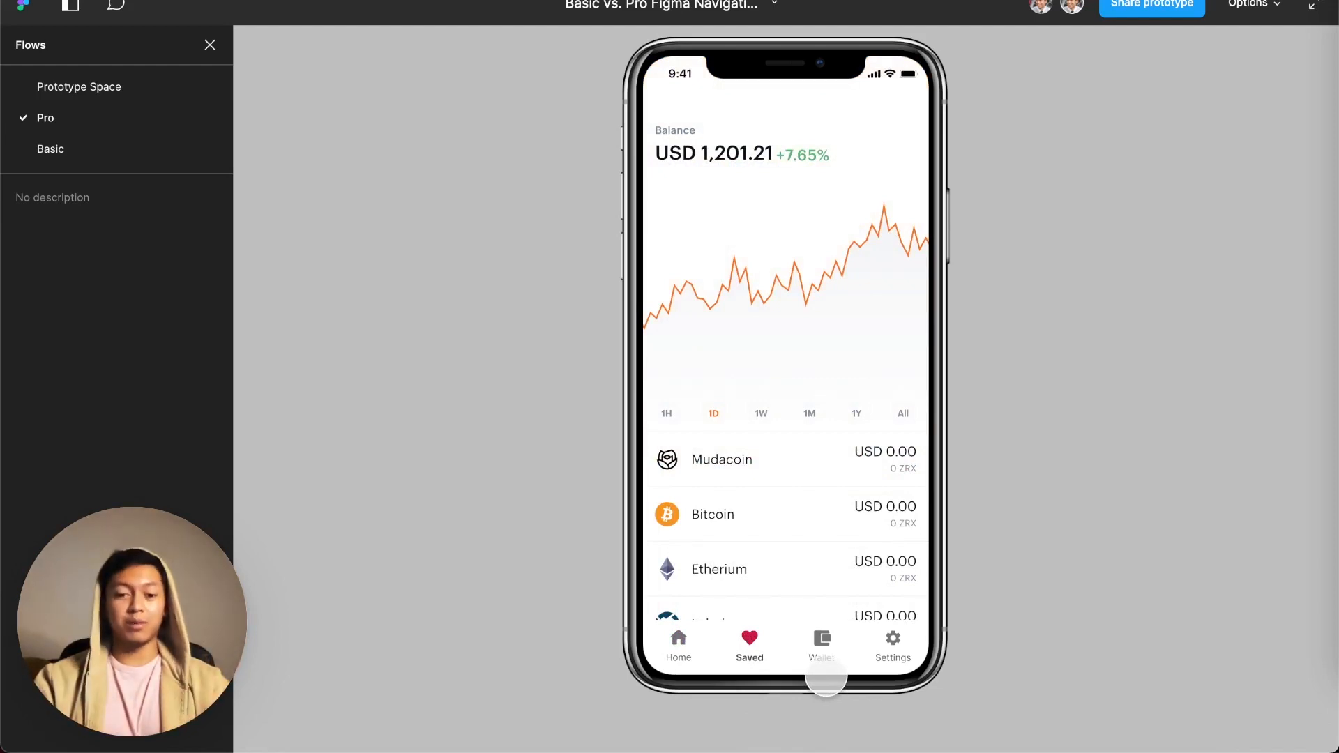
{"action": "left_click", "coordinate": [749, 638]}
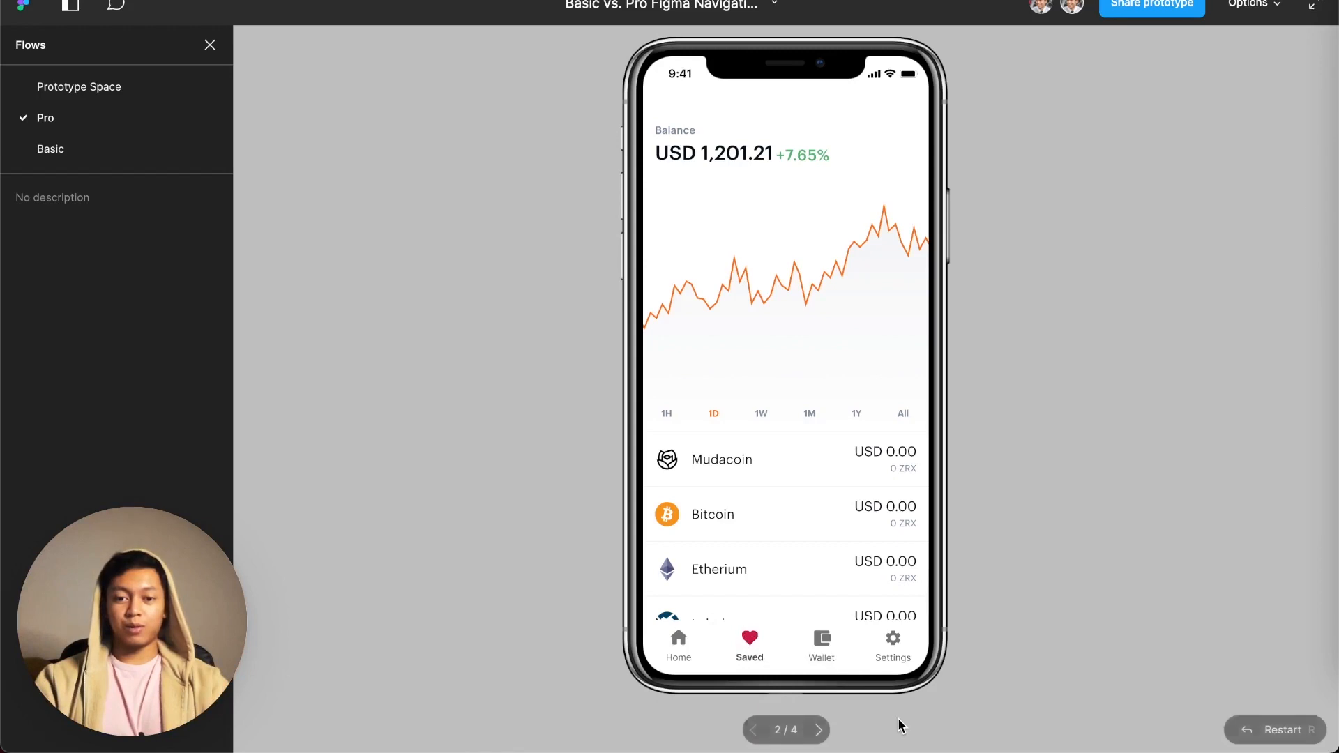
{"action": "left_click", "coordinate": [822, 640]}
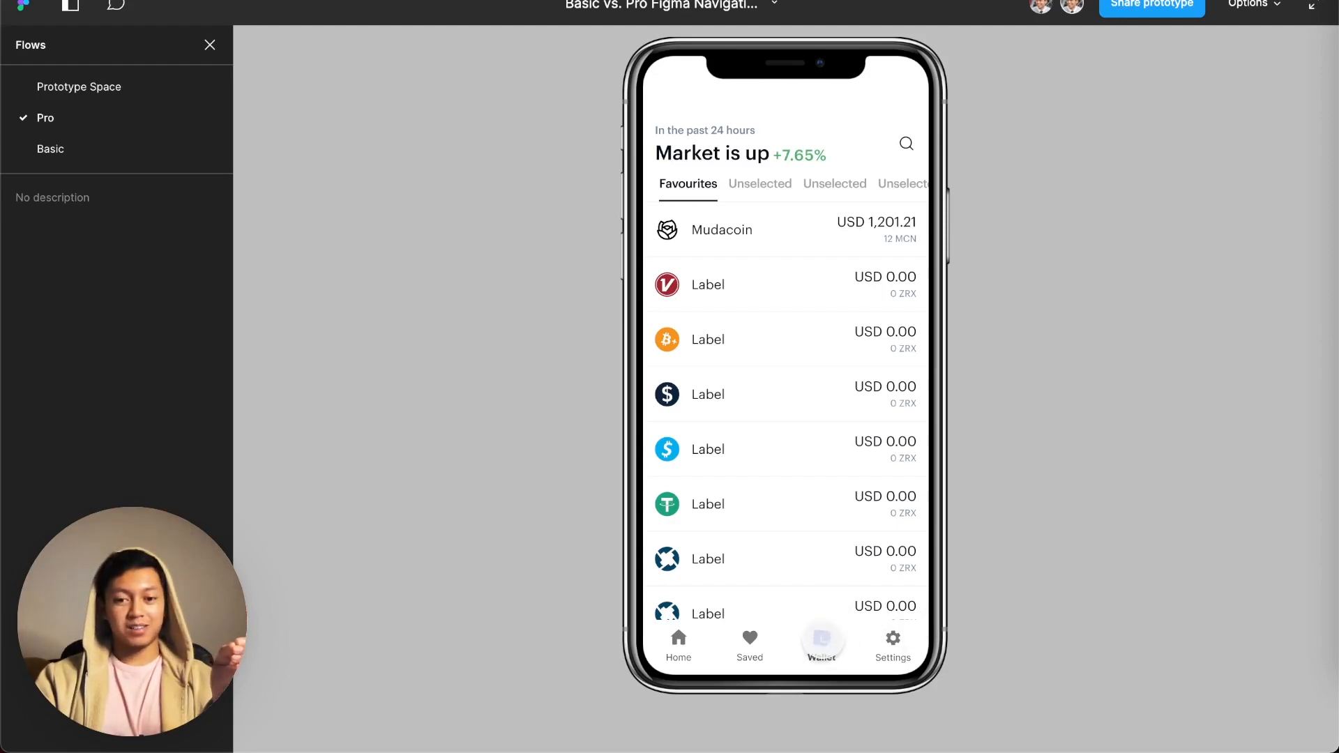
{"action": "left_click", "coordinate": [893, 639]}
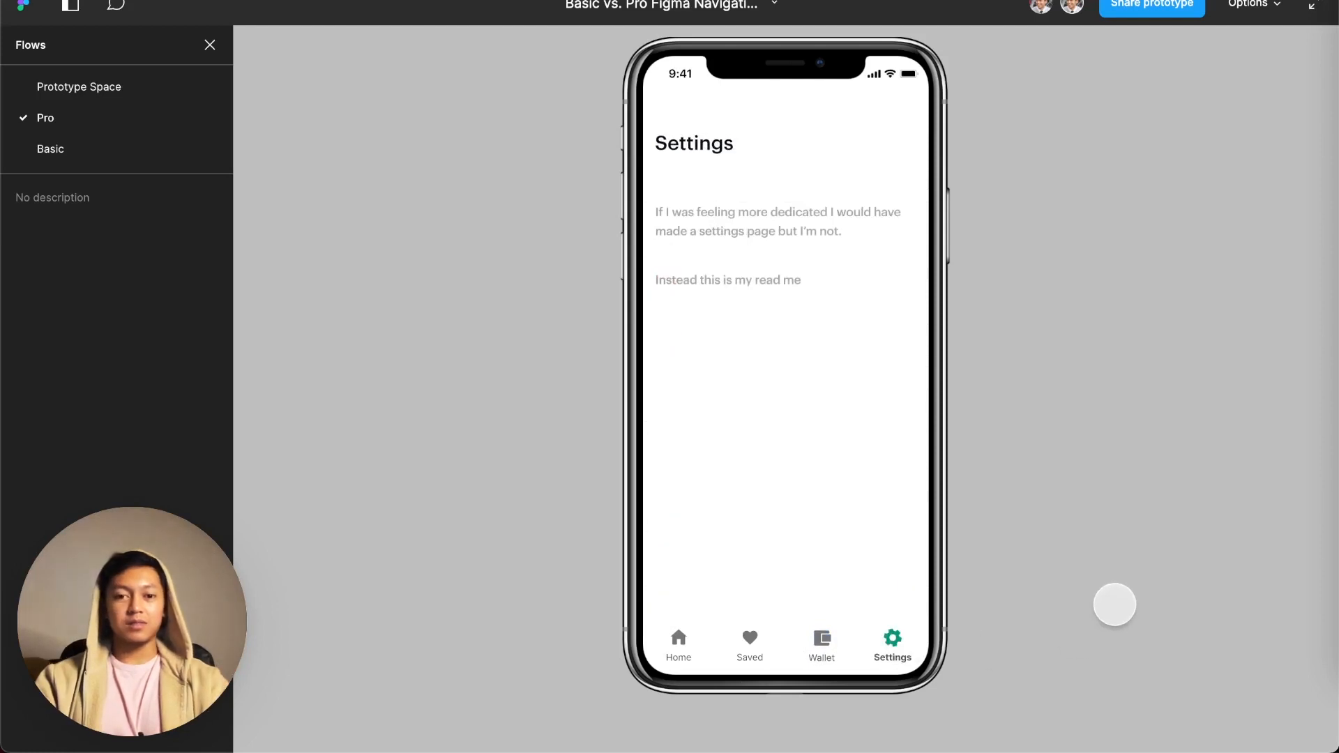